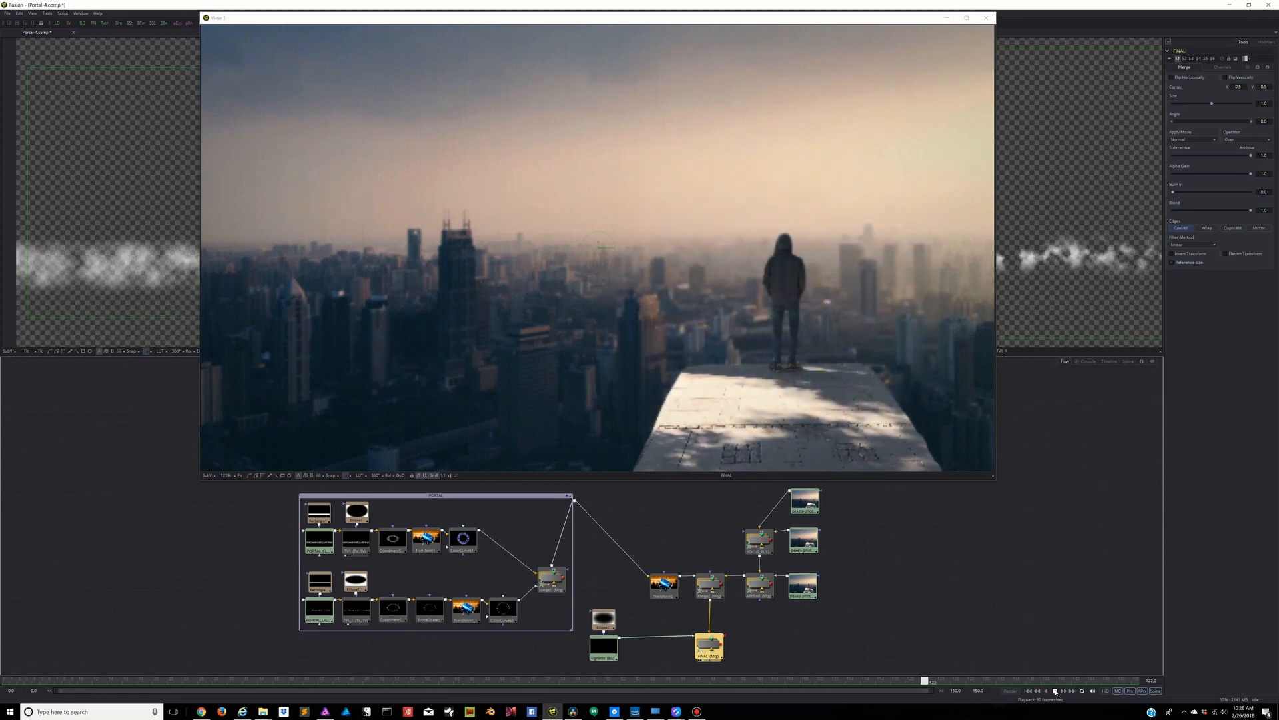
Stop the running playback and play the finished portal composite from its first frame
click(1055, 691)
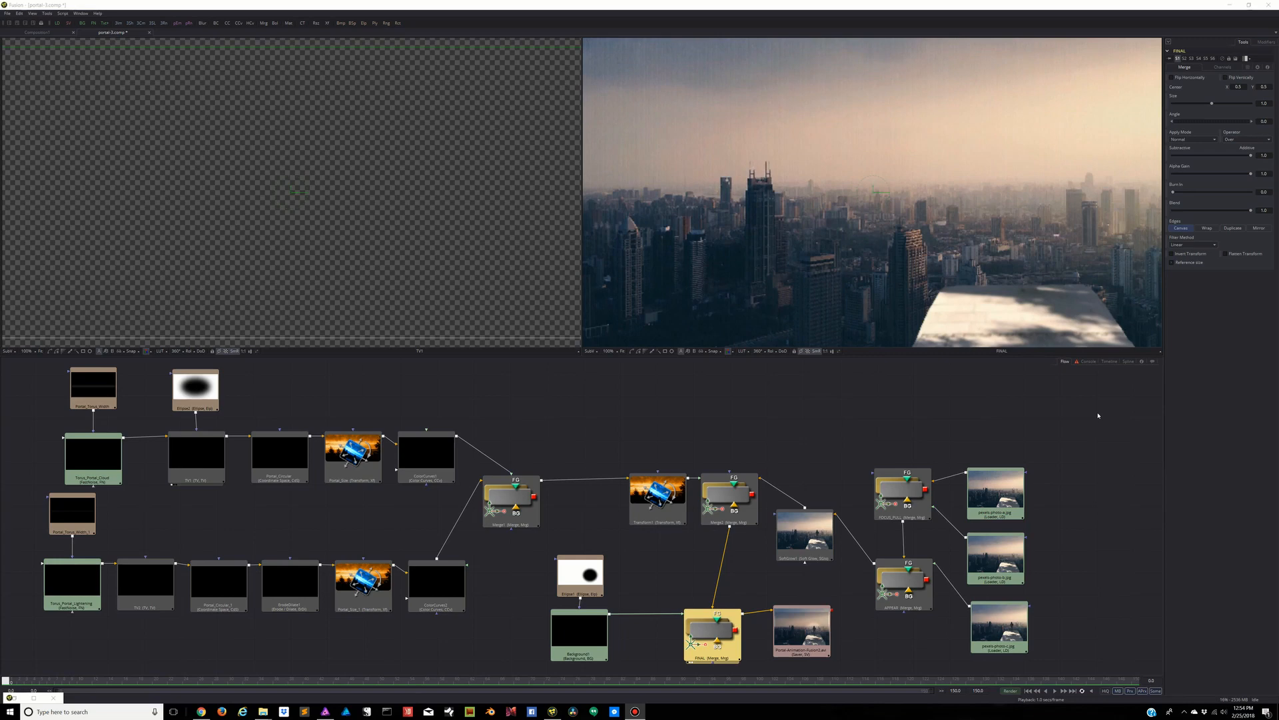
click(1094, 413)
key(space)
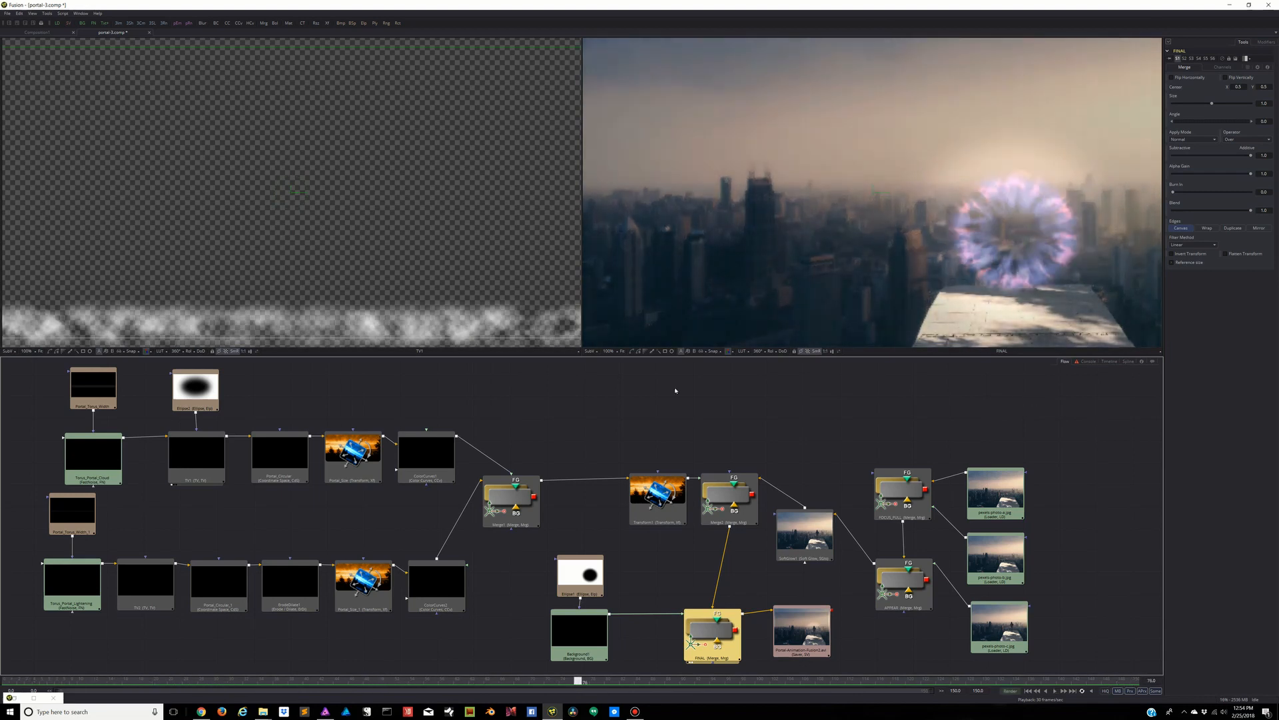
Add a FastNoise node to the empty Composition1
click(46, 33)
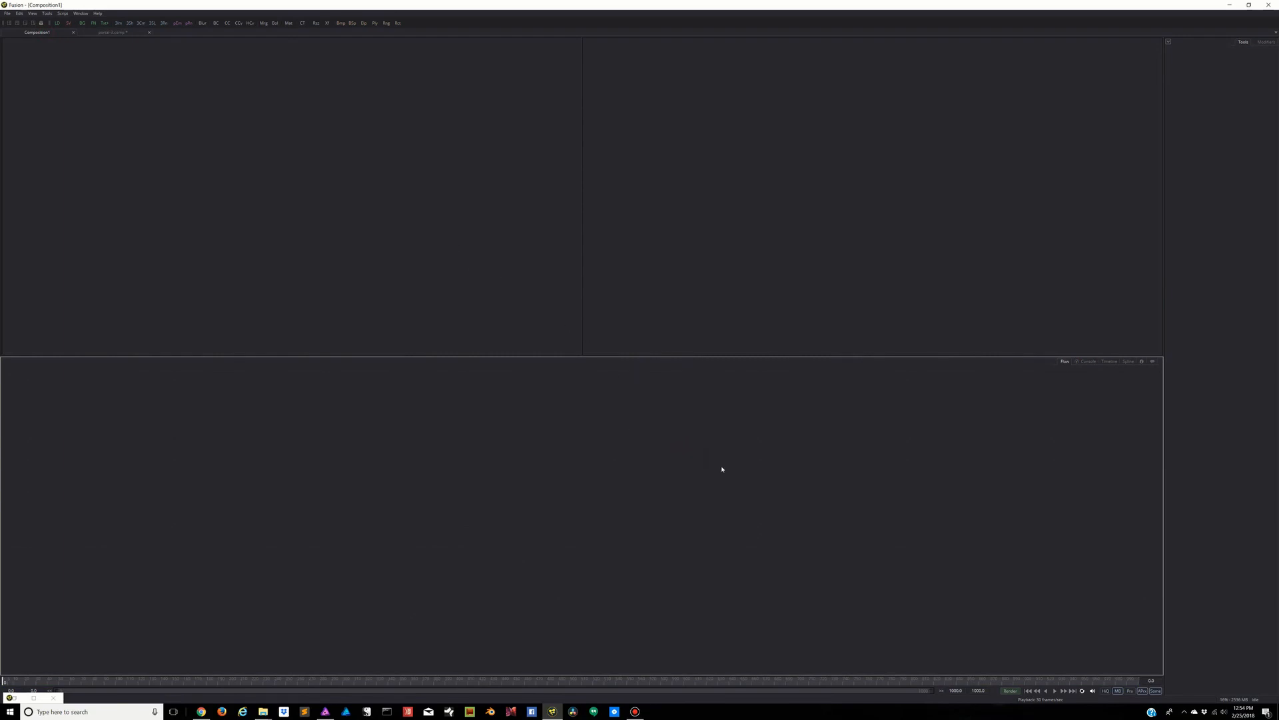
key(ctrl+space)
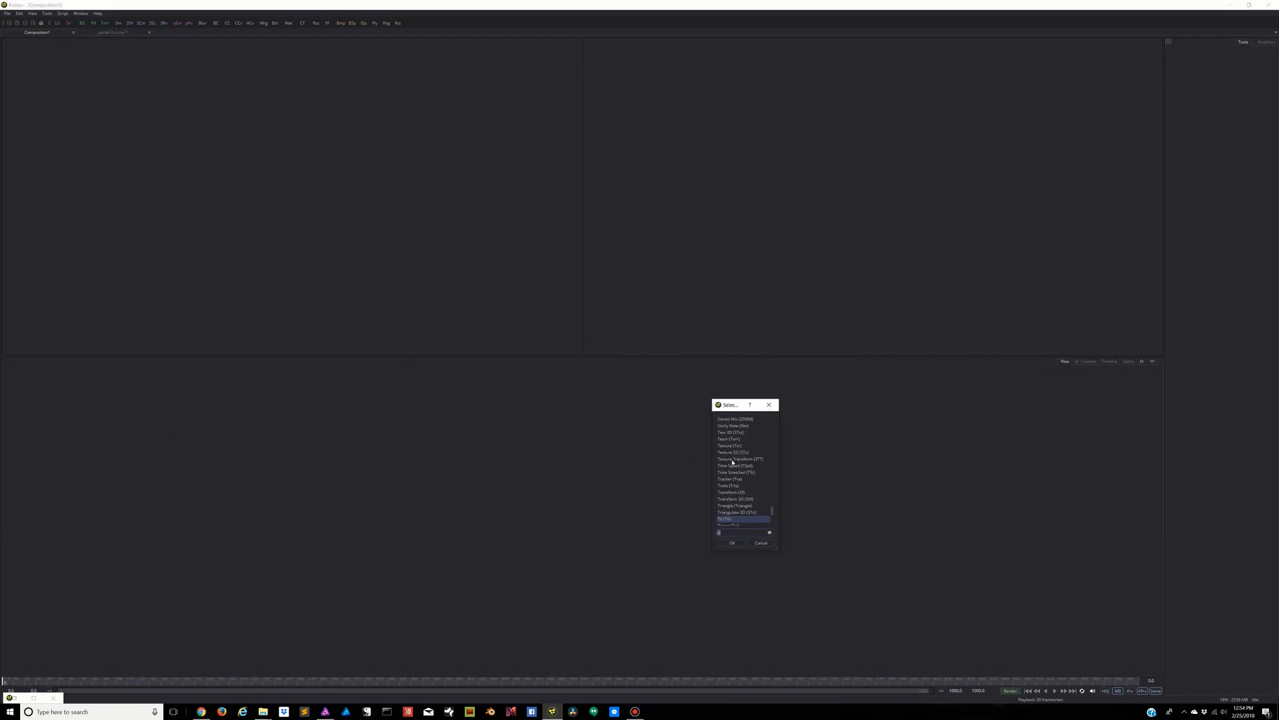
text(nois)
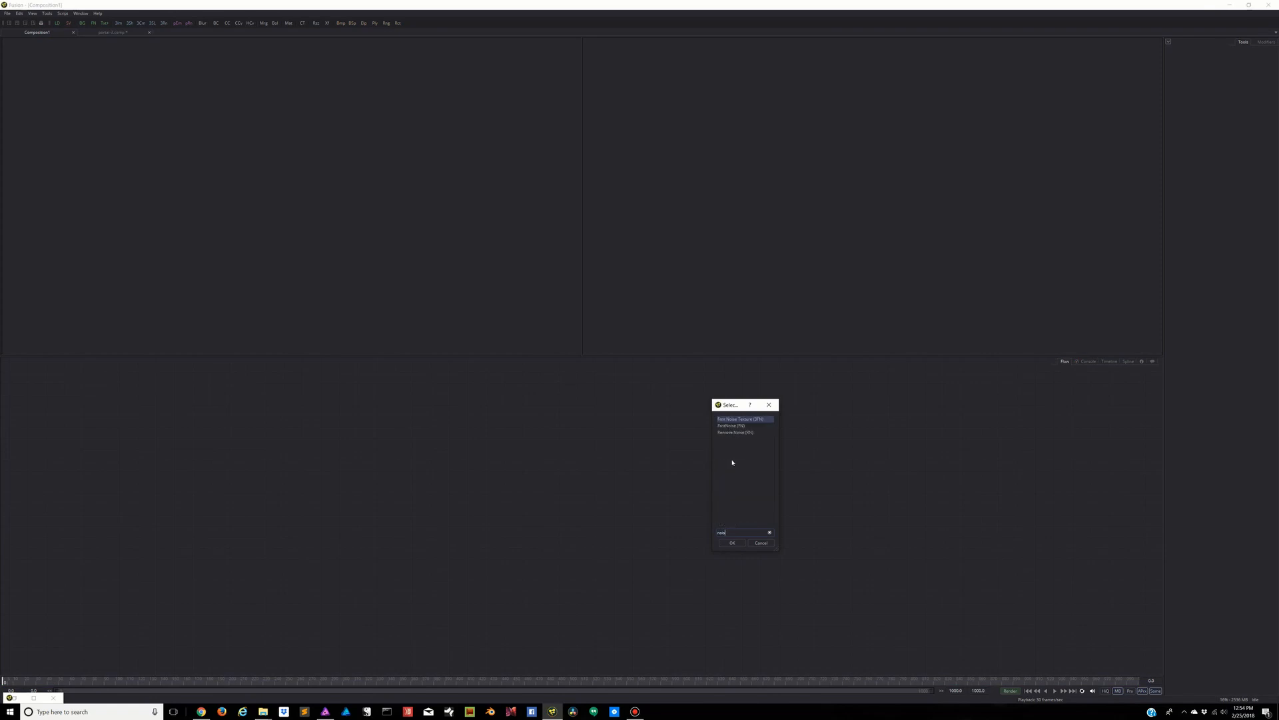
key(Down)
key(Return)
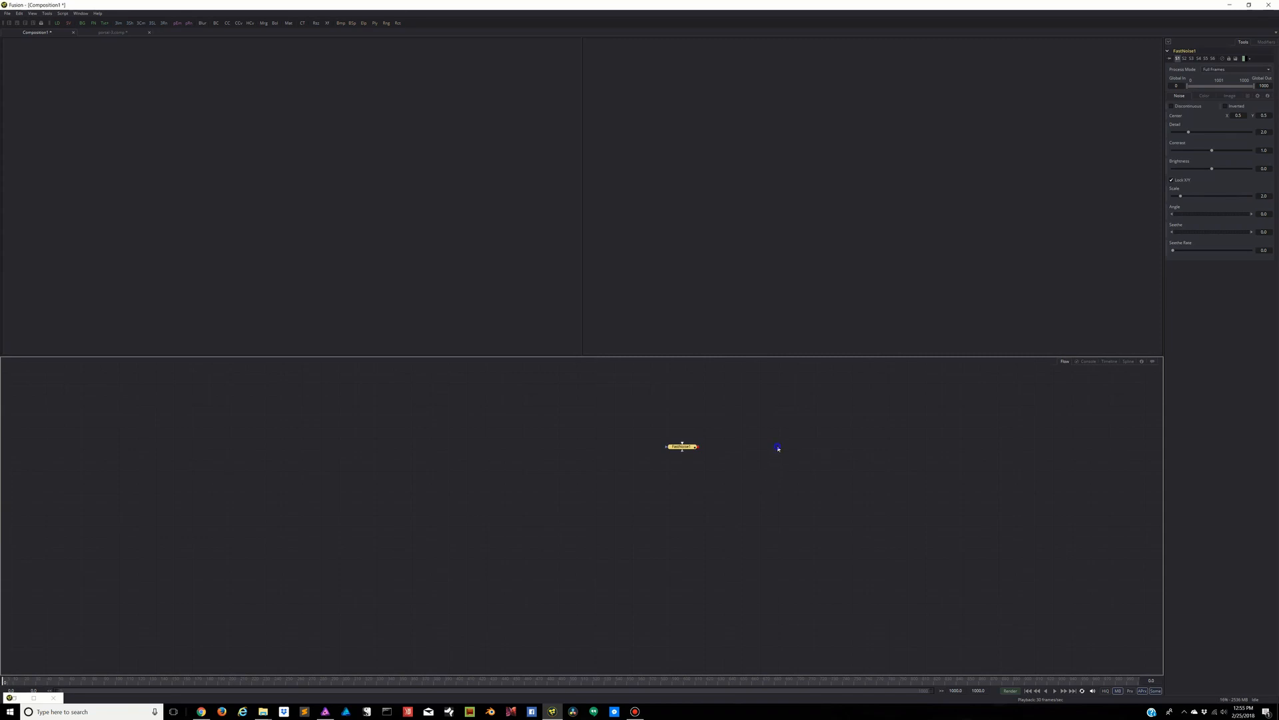
Turn on Force Active, Source, Mask and All Tile Pictures for the node flow
right_click(779, 448)
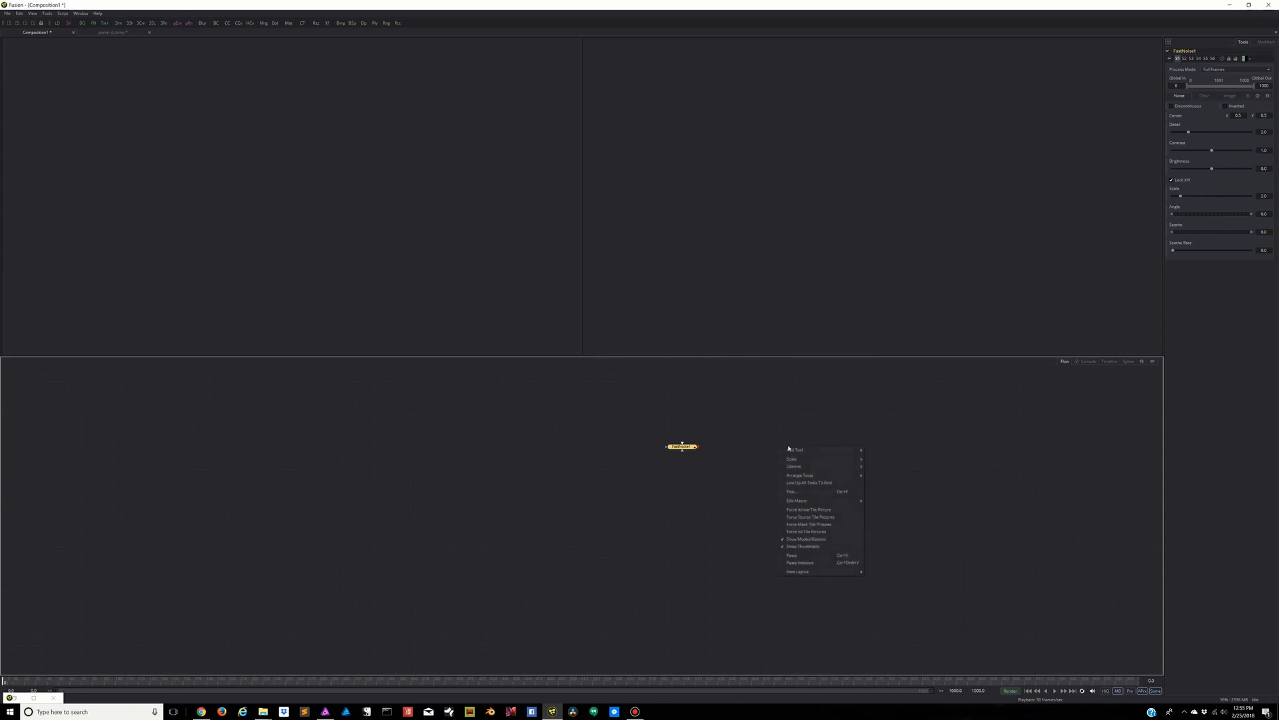
click(784, 509)
right_click(777, 499)
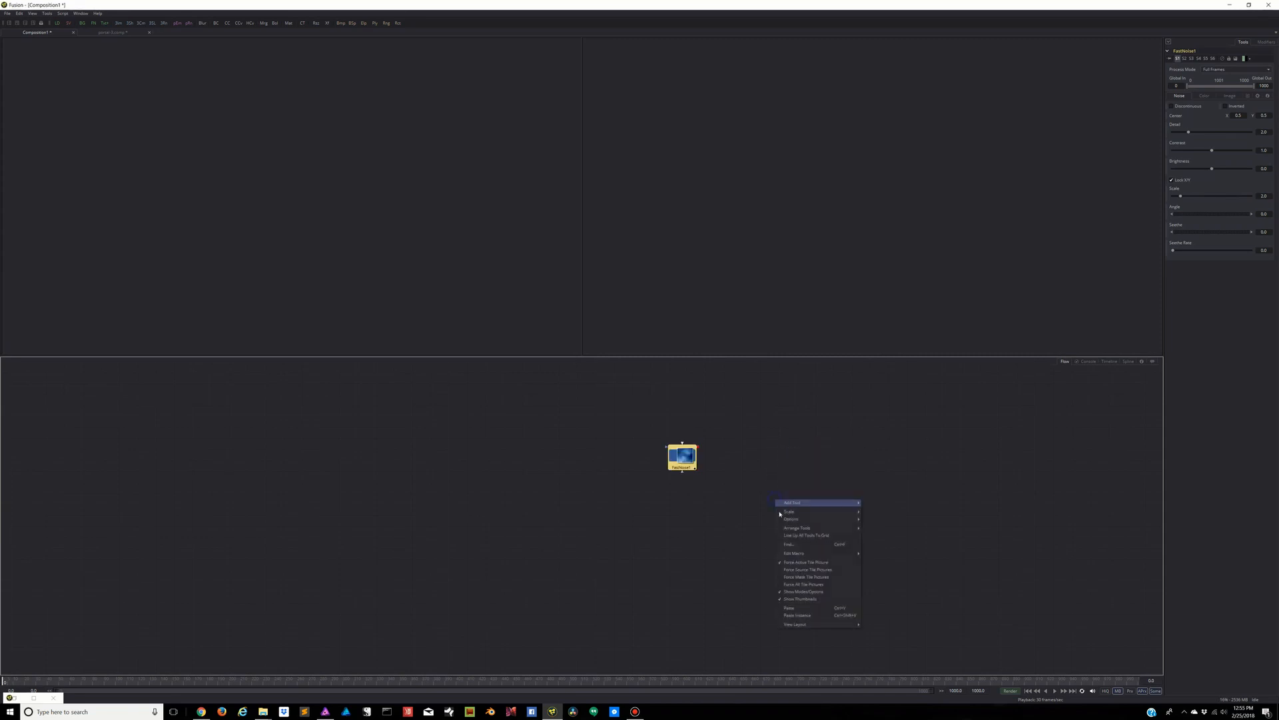
click(799, 569)
right_click(789, 509)
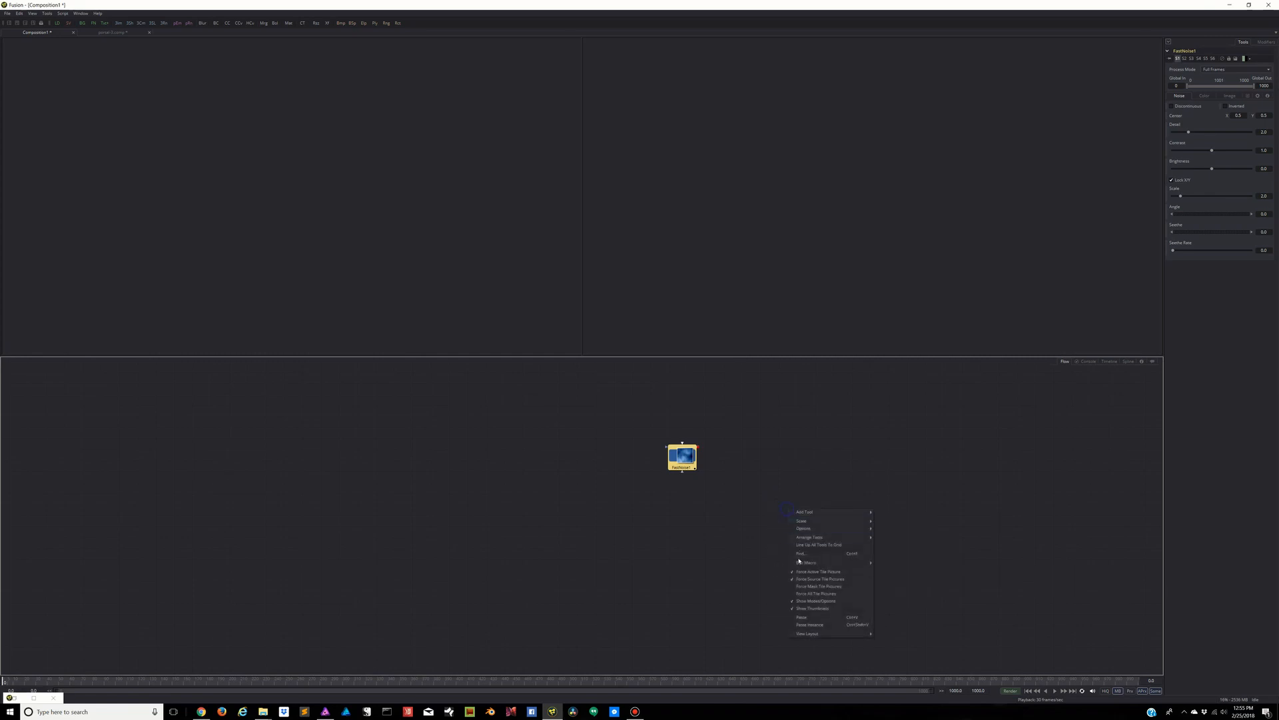
click(800, 585)
right_click(767, 493)
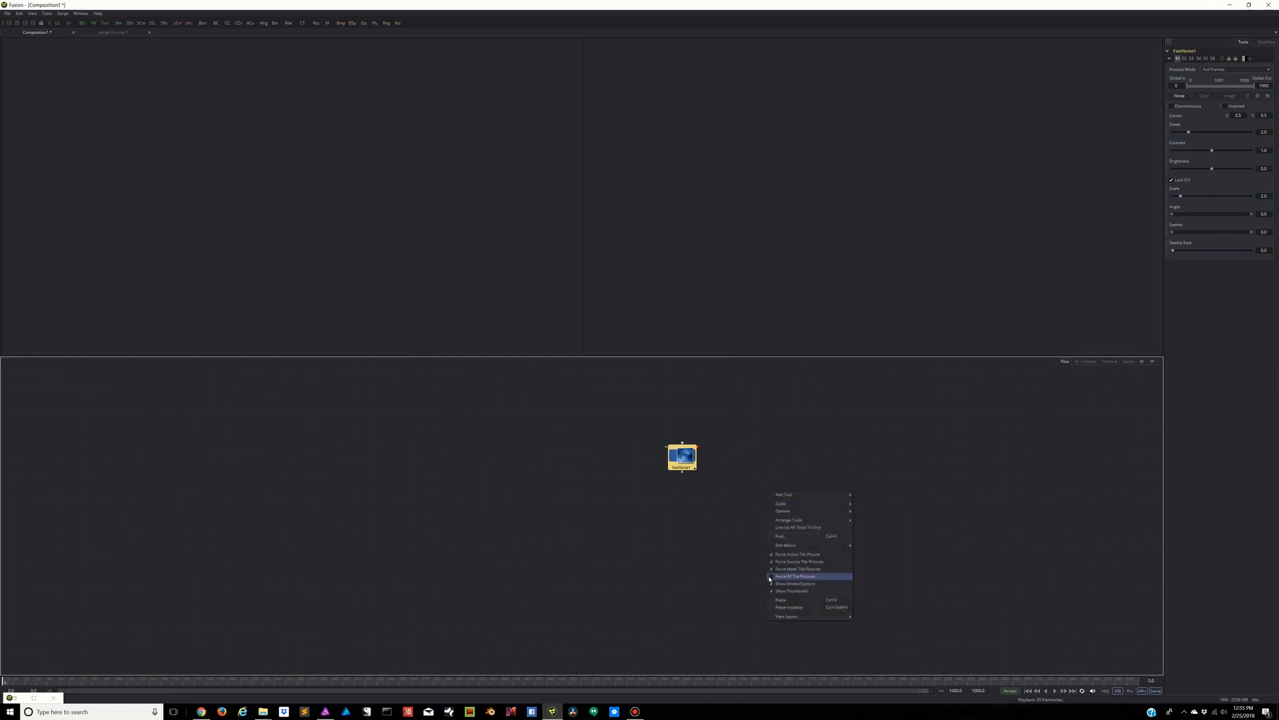
click(772, 577)
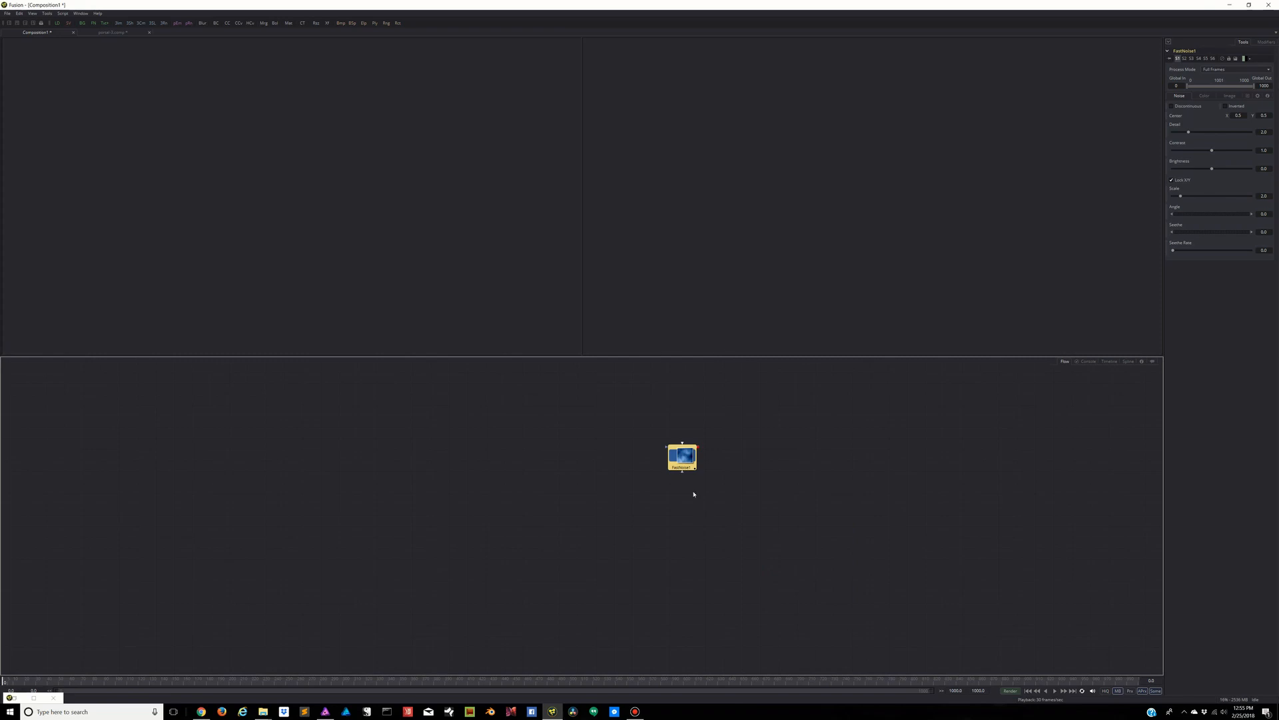
Move the FastNoise node towards the start of the flow and display it in the first viewer
drag(682, 457, 456, 463)
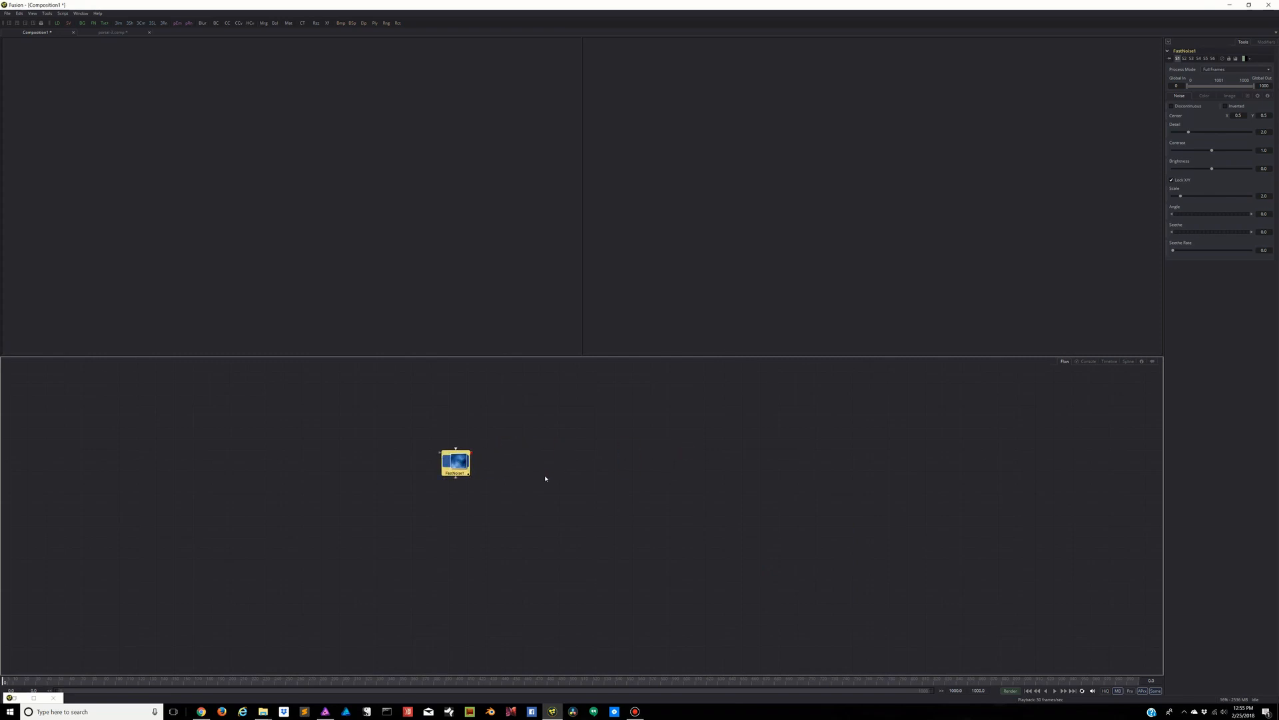
scroll(546, 477, up, 5)
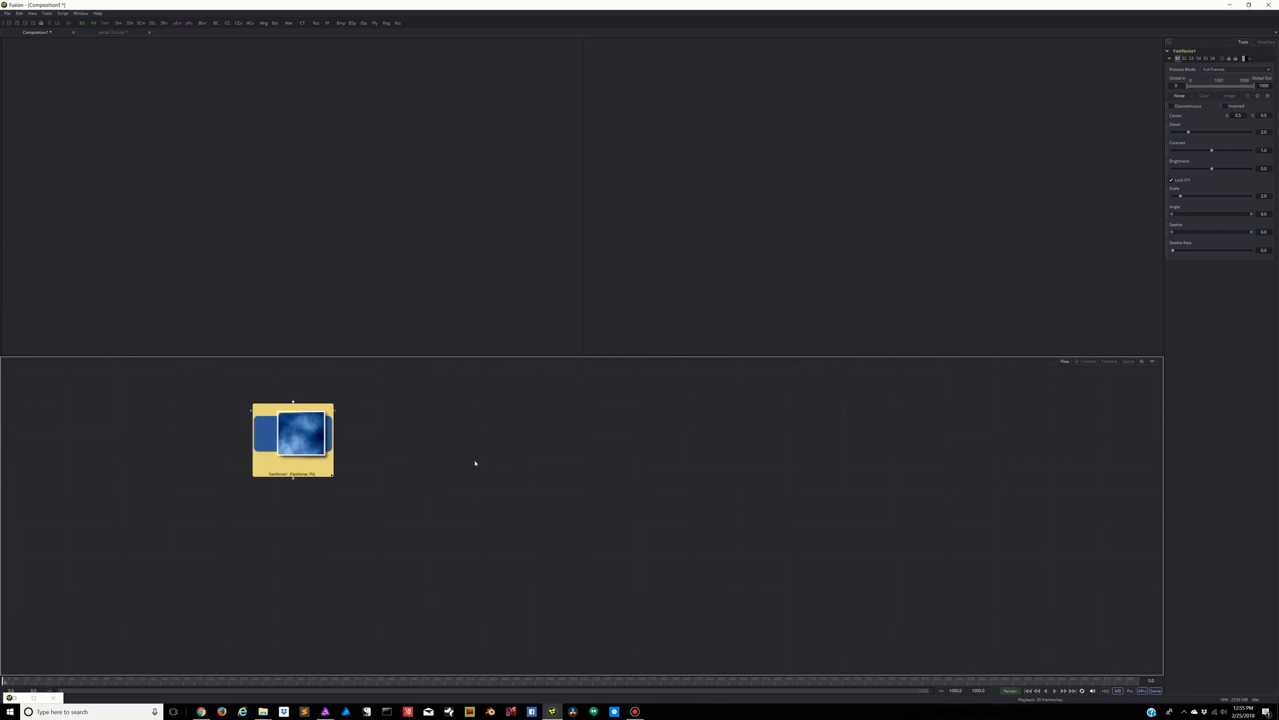
drag(474, 460, 595, 530)
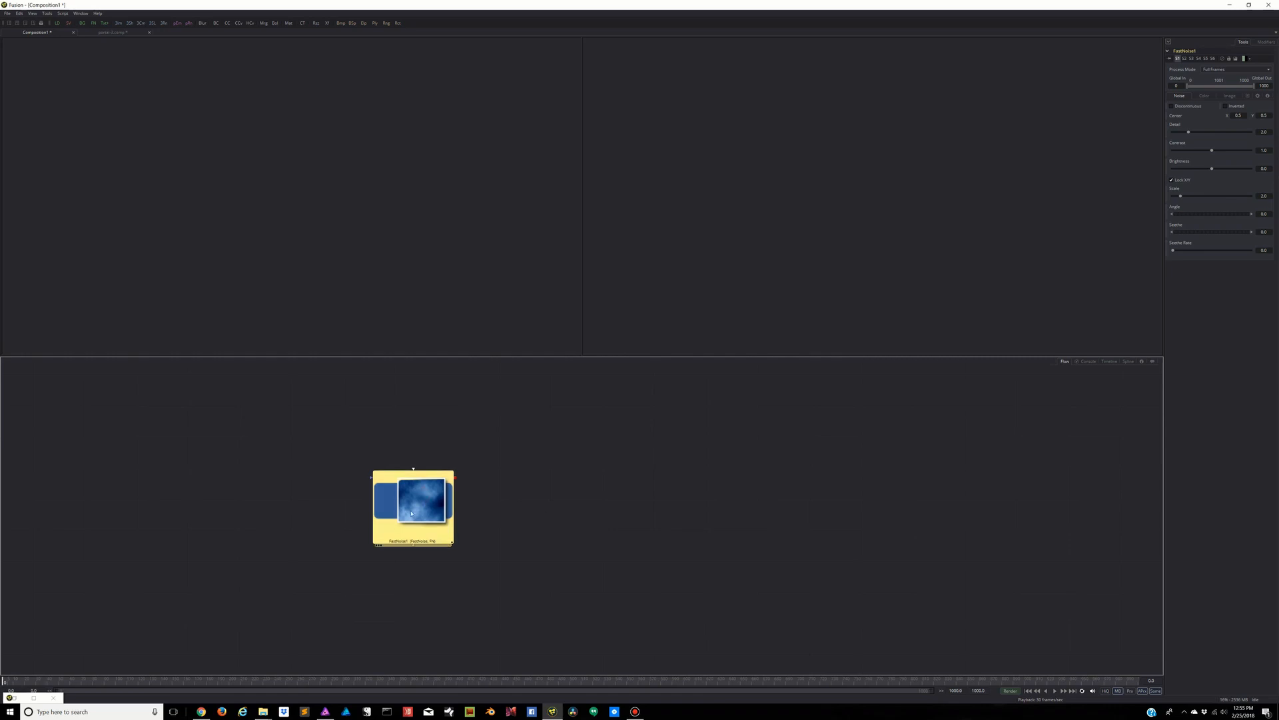
click(377, 545)
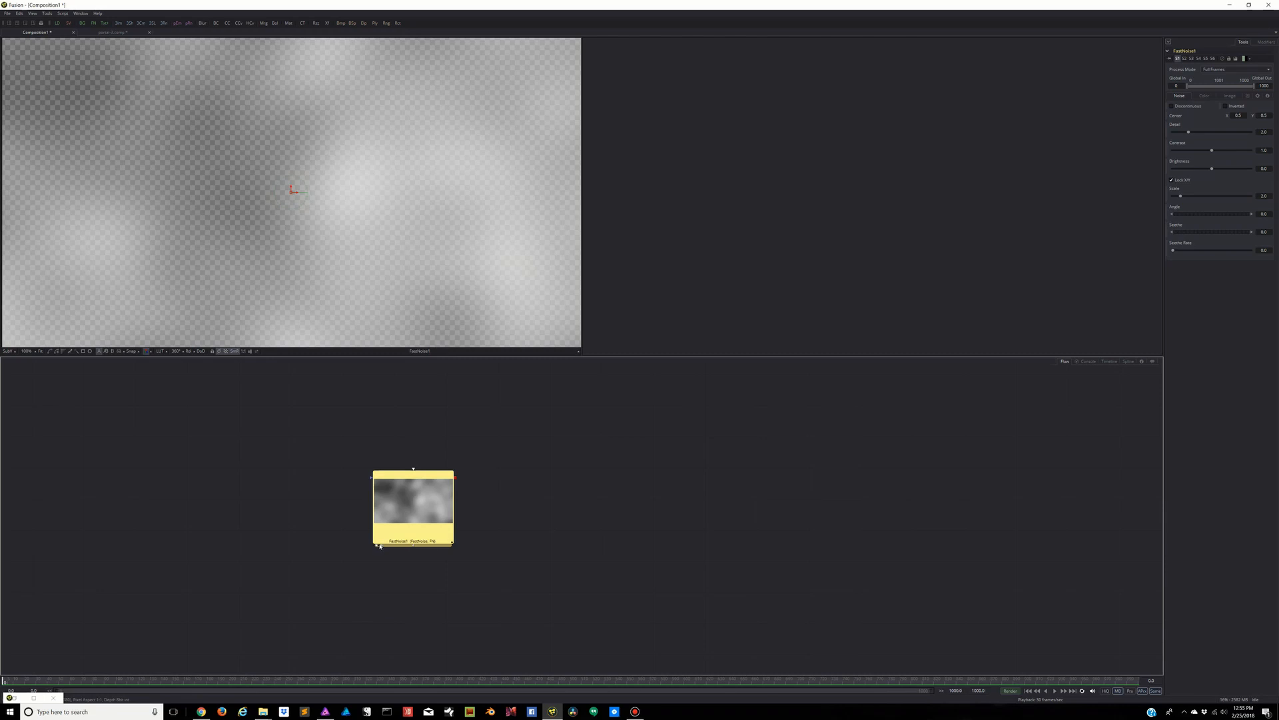
mouse_move(380, 546)
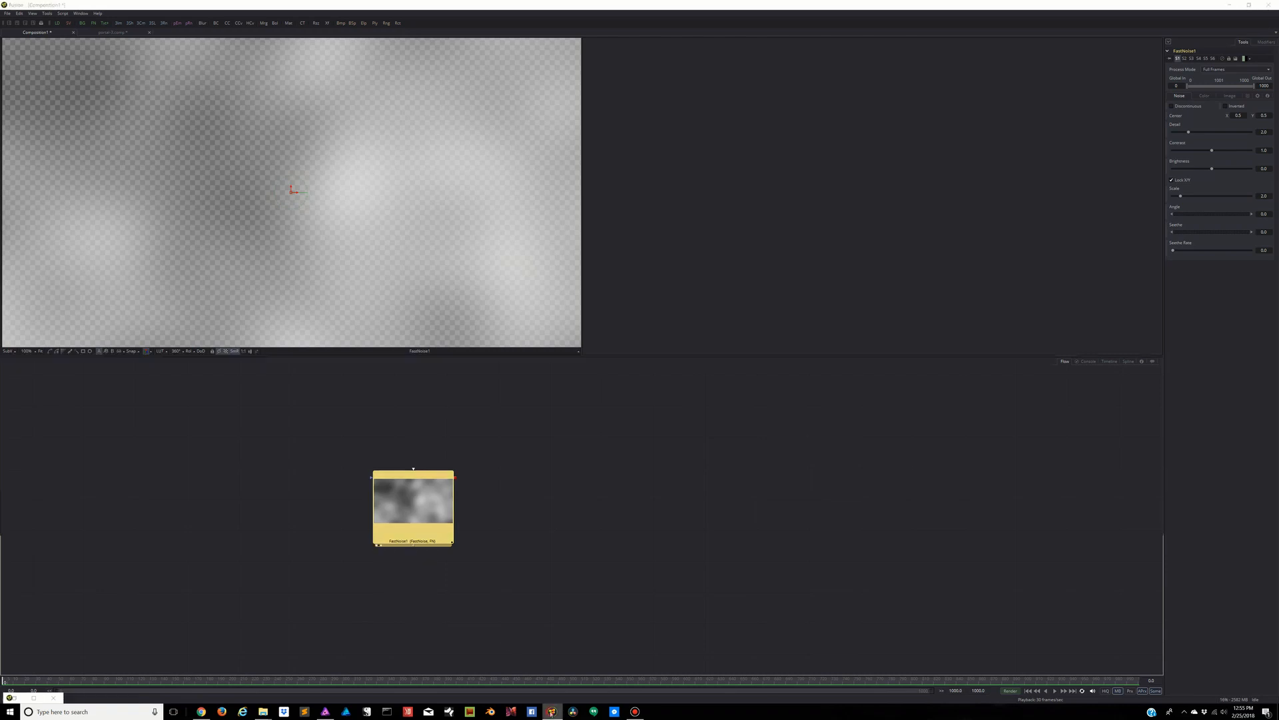
Bring up the floating View 1 window and close it
click(552, 711)
click(552, 712)
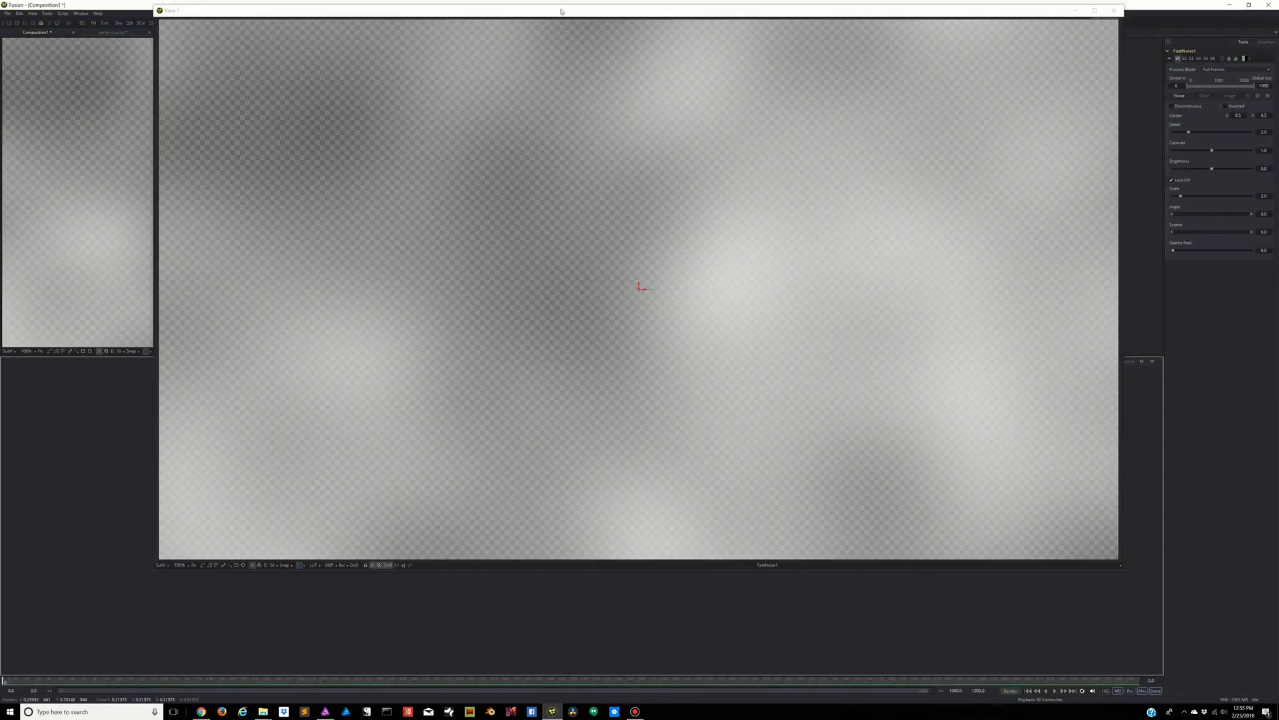
drag(992, 16, 982, 79)
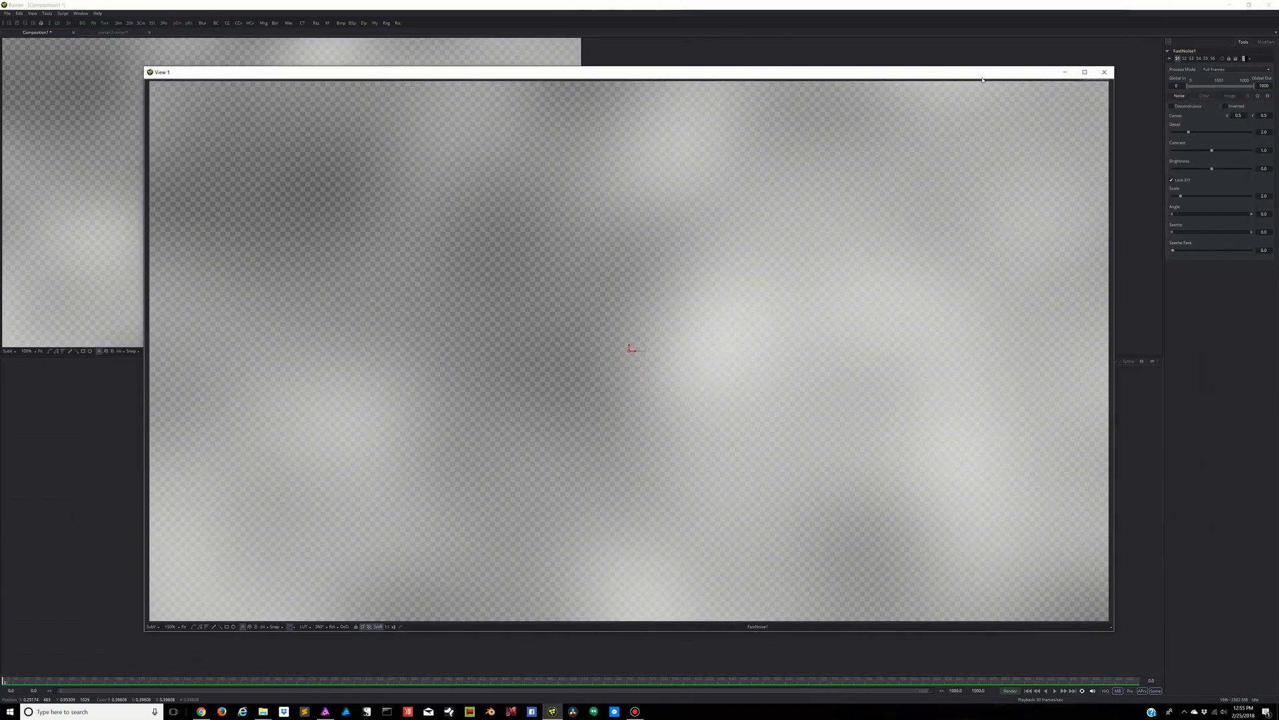
click(1104, 72)
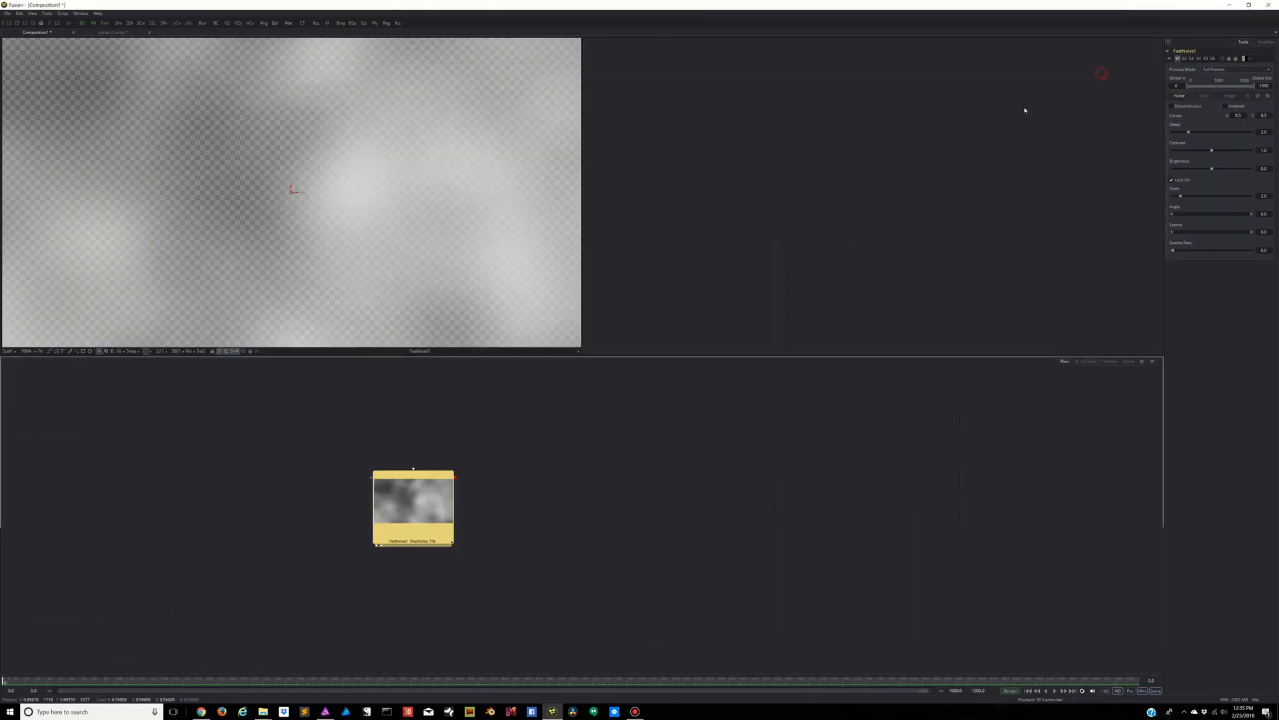
Display the FastNoise node in the second viewer, and clear that viewer again
click(81, 13)
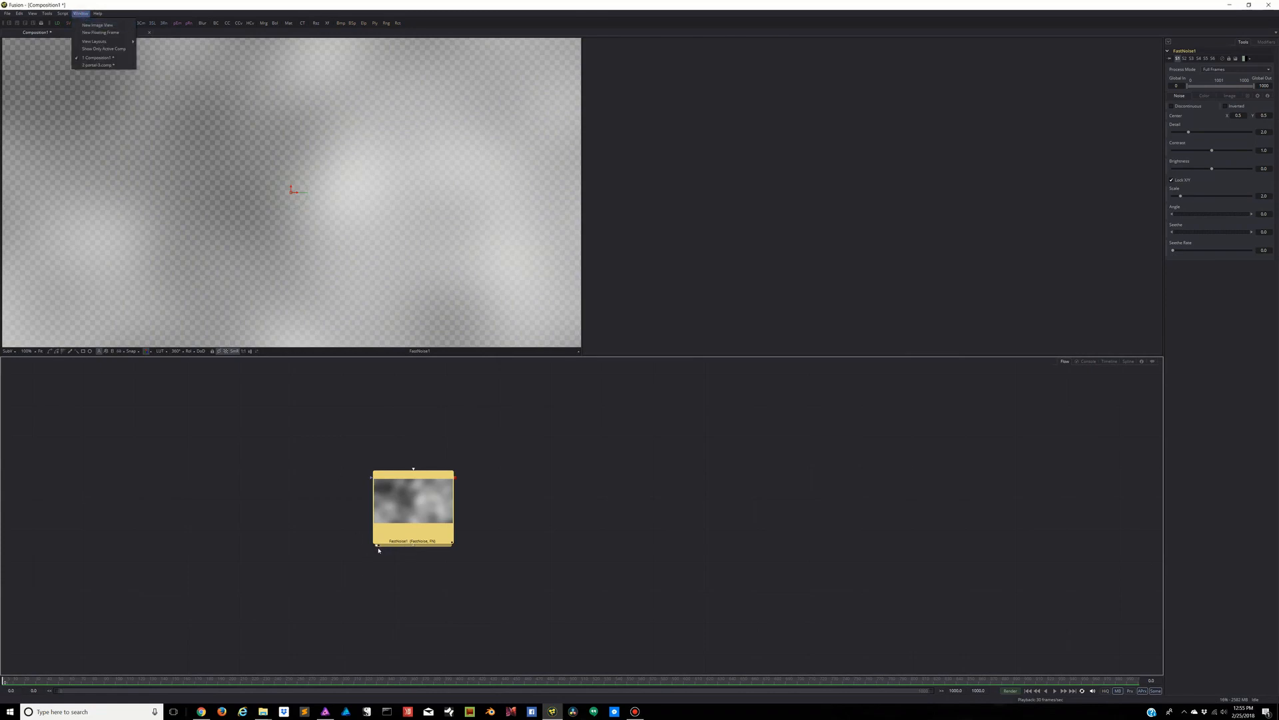
click(427, 516)
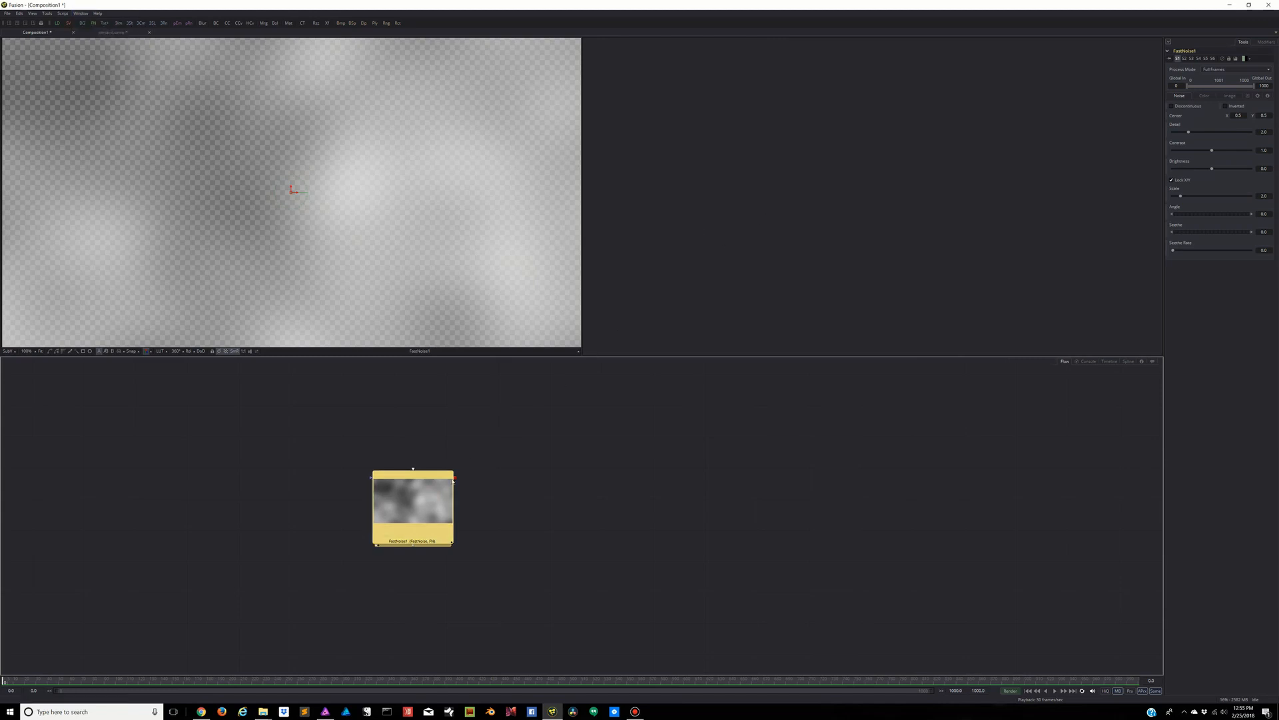
key(2)
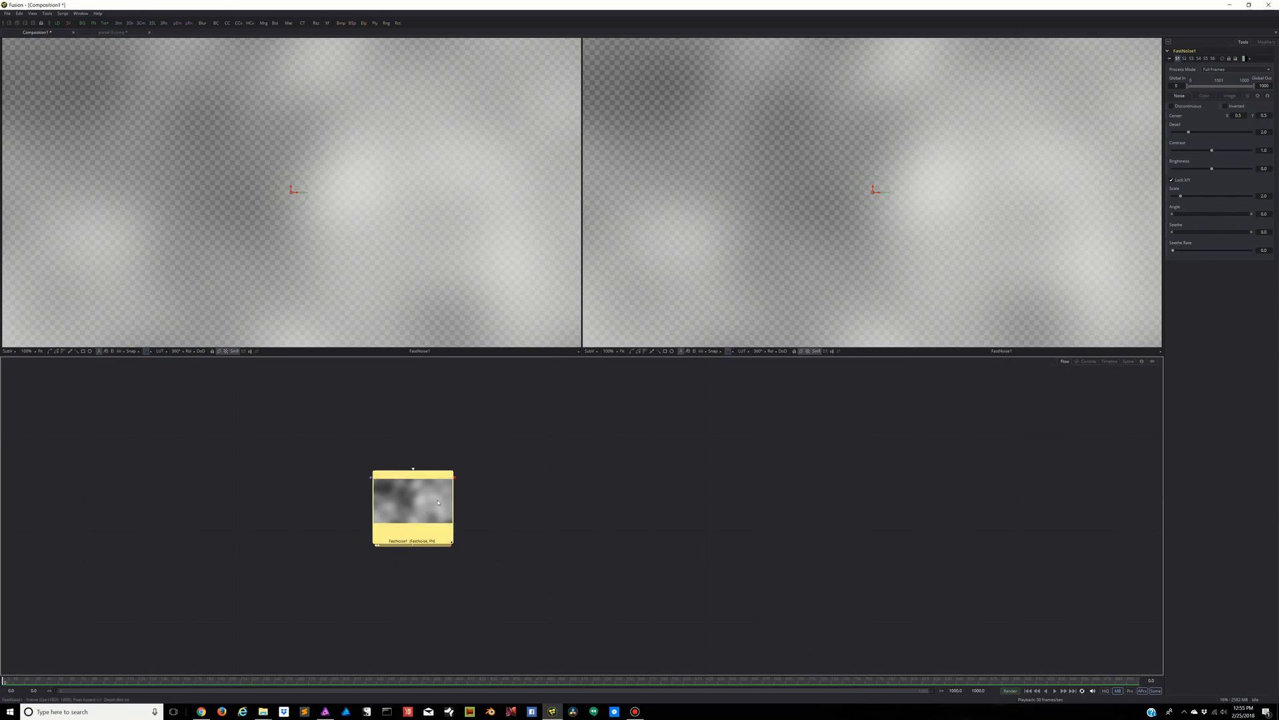
key(2)
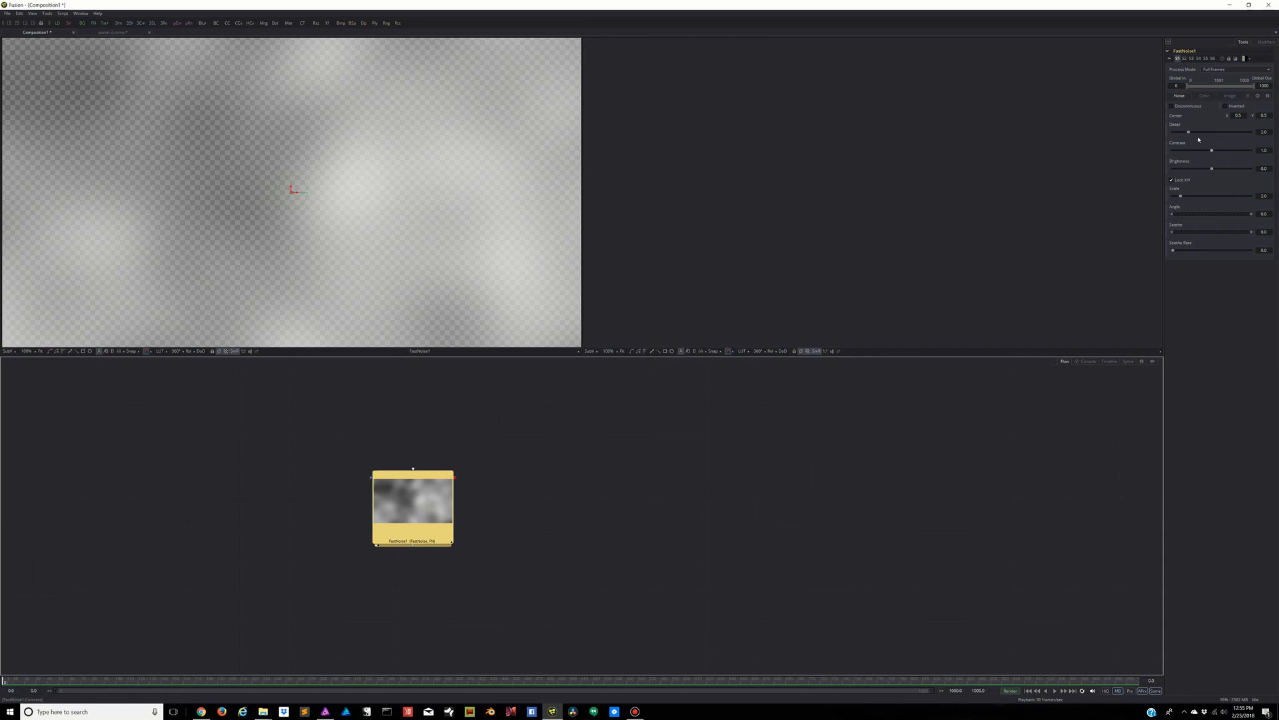
Adjust the FastNoise settings to Detail about 7, Contrast about 1.6, Brightness about -0.12 and Scale about 14.4
drag(1181, 197, 1238, 198)
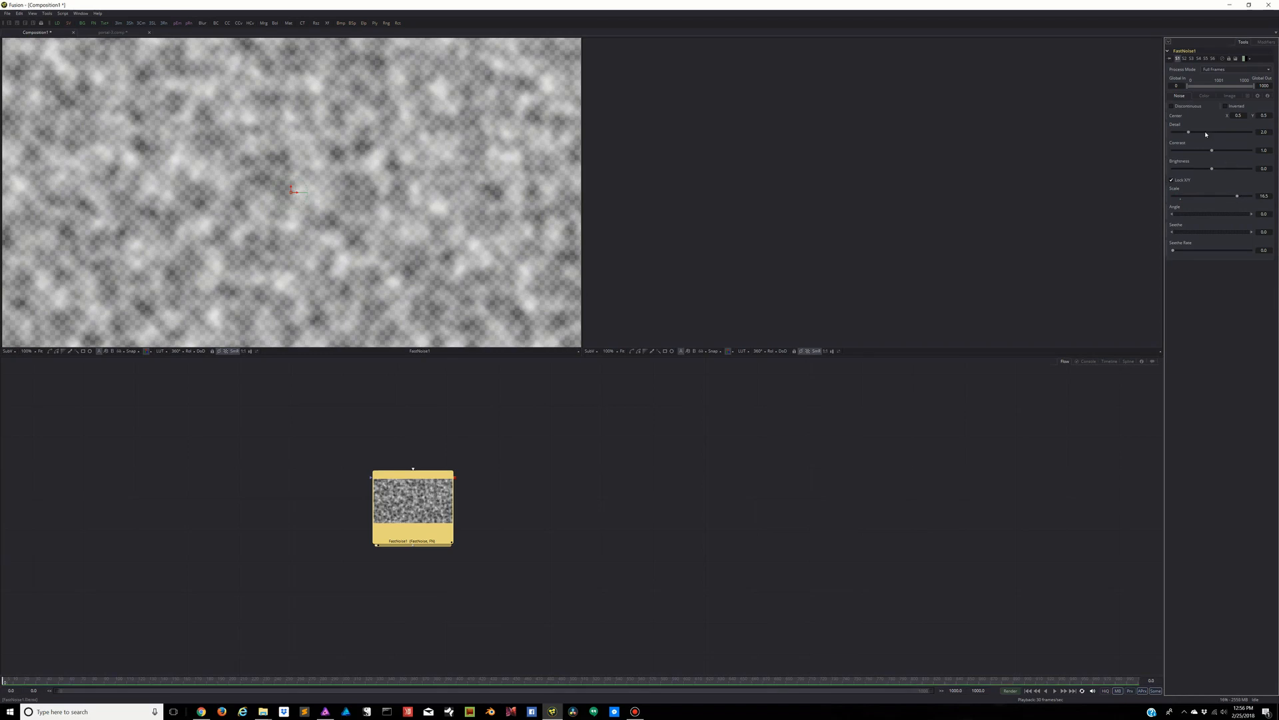
drag(1189, 133, 1228, 131)
drag(1212, 152, 1221, 152)
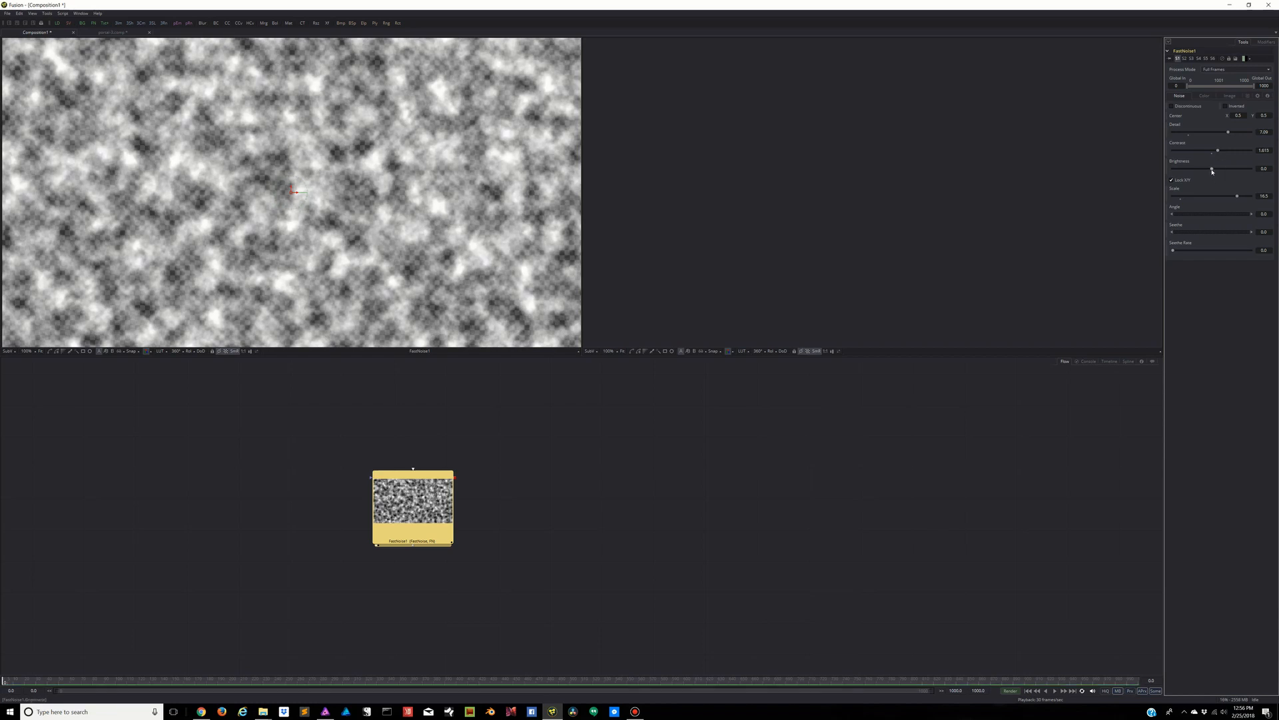
mouse_move(1212, 170)
mouse_down()
mouse_move(1192, 170)
mouse_move(1225, 166)
mouse_move(1208, 165)
mouse_up()
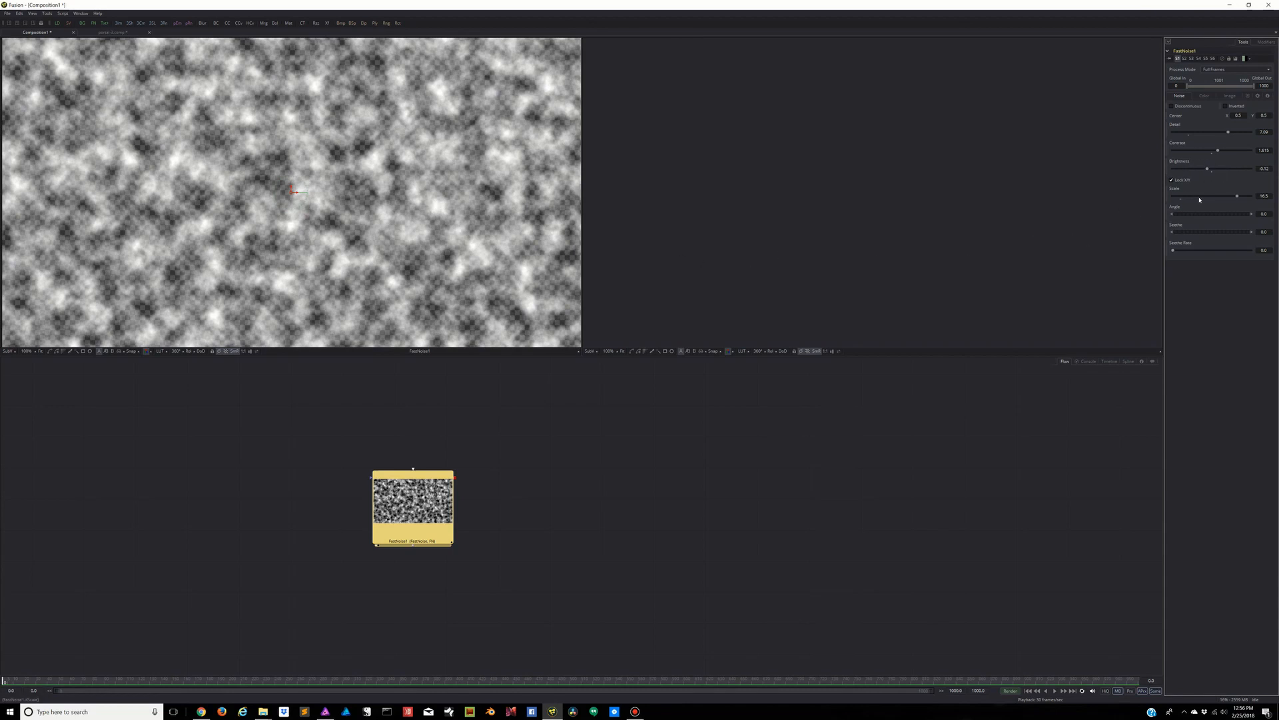
drag(1238, 197, 1230, 198)
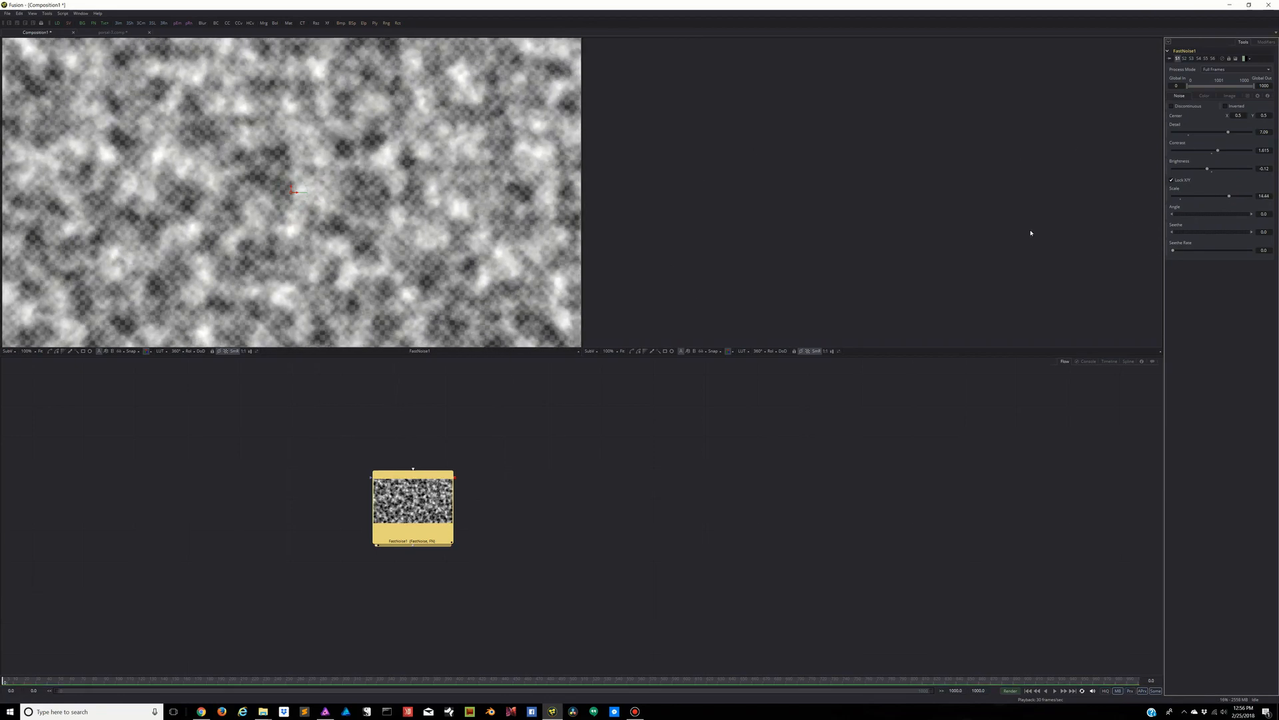
In the portal composition, show Merge1 in the first viewer and scrub to frame 100 to examine the portal ring
click(109, 32)
click(436, 451)
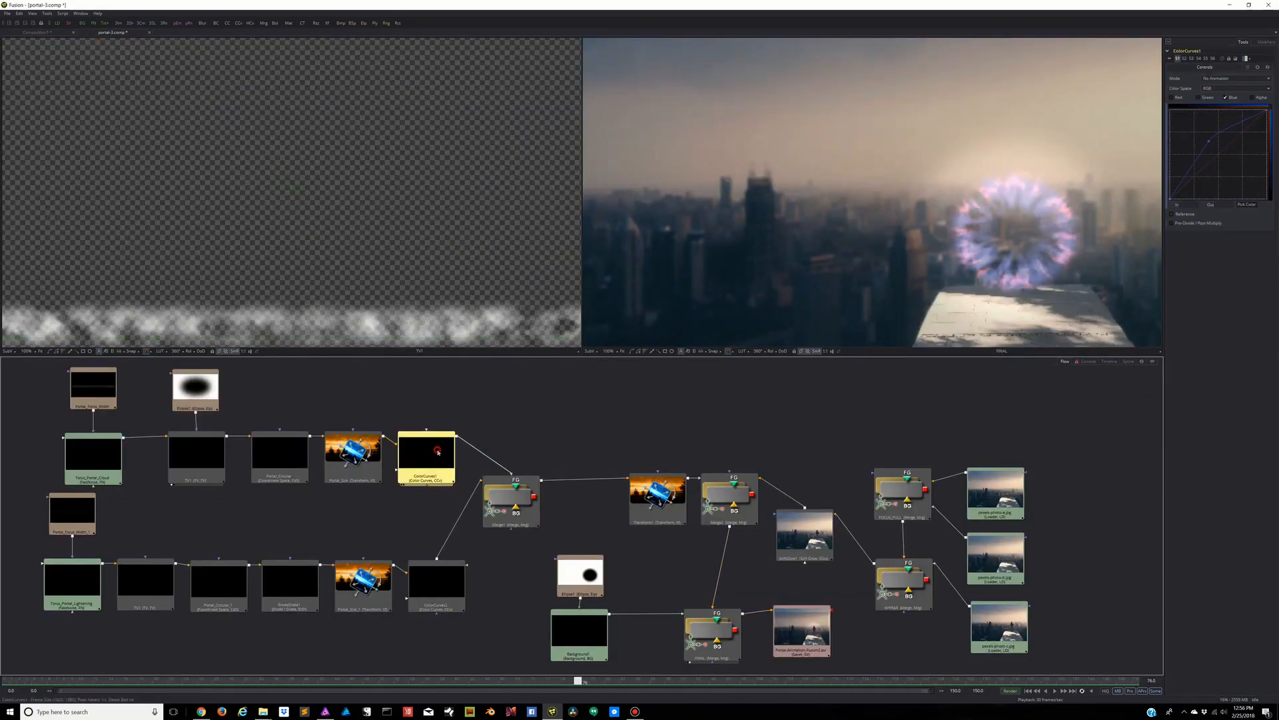
click(504, 500)
key(1)
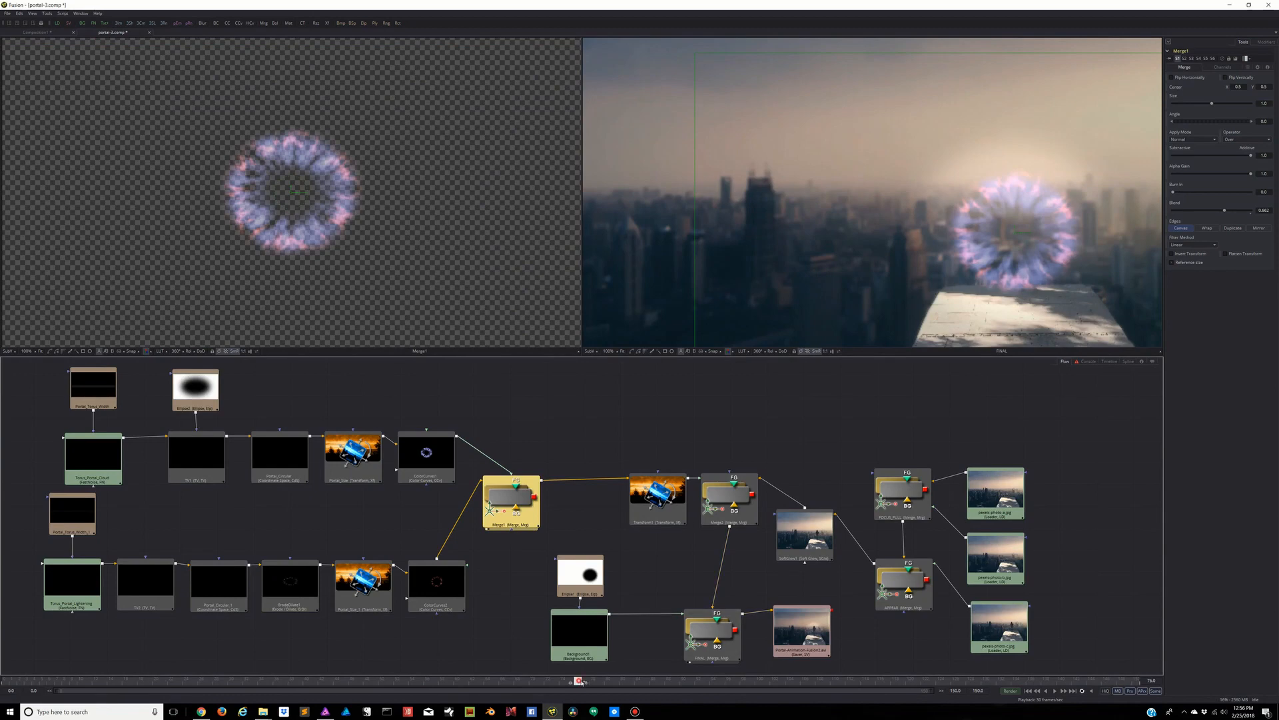
drag(578, 681, 767, 675)
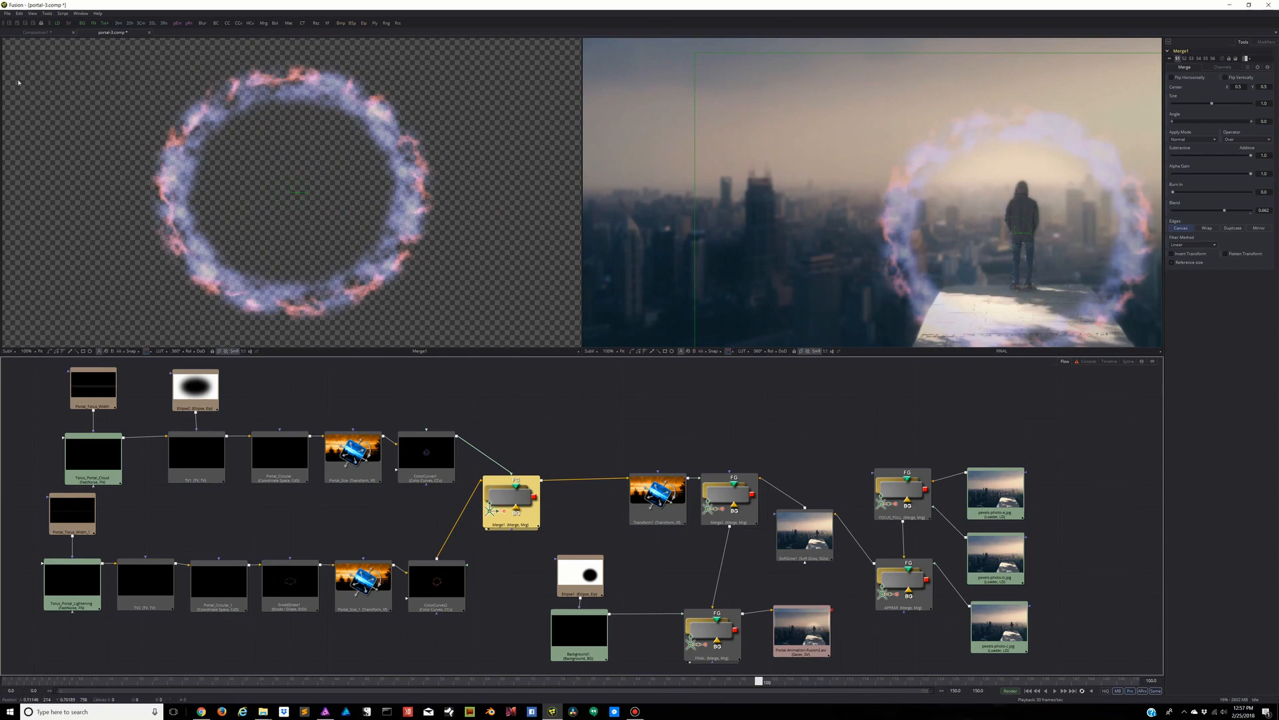
Revisit the FastNoise node in Composition1 to compare its texture with the finished portal composition
click(30, 32)
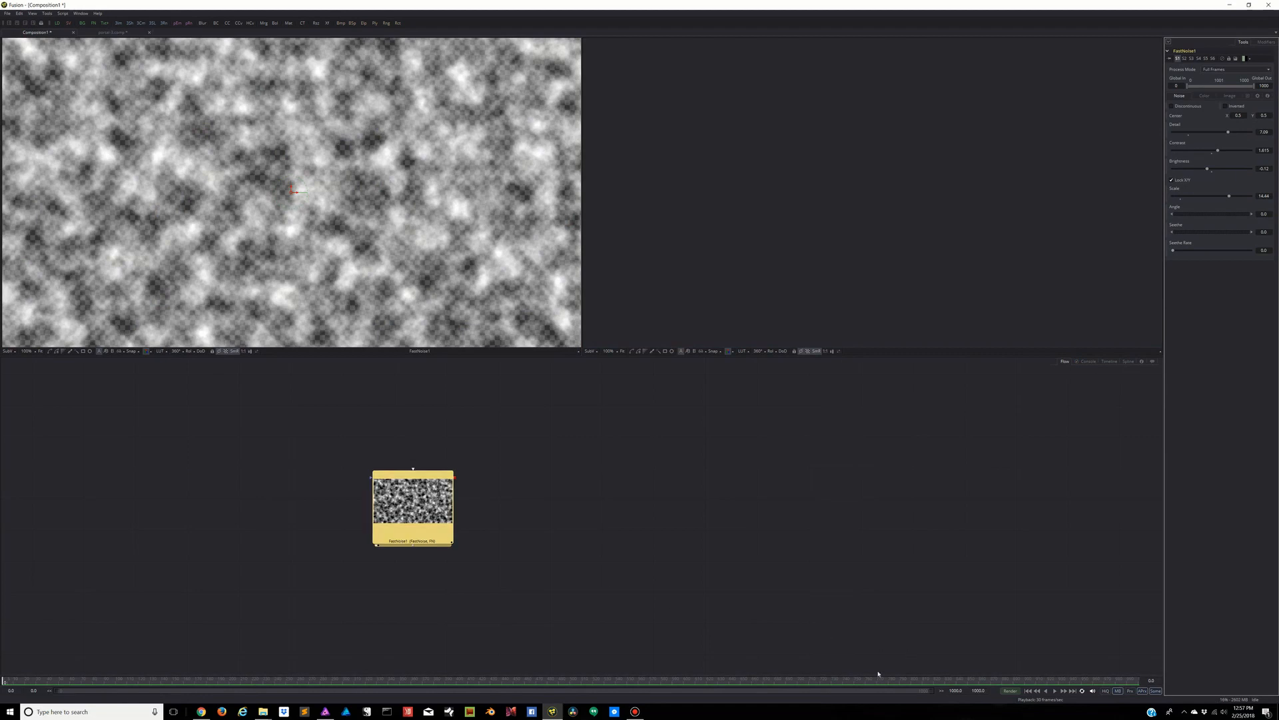
click(542, 586)
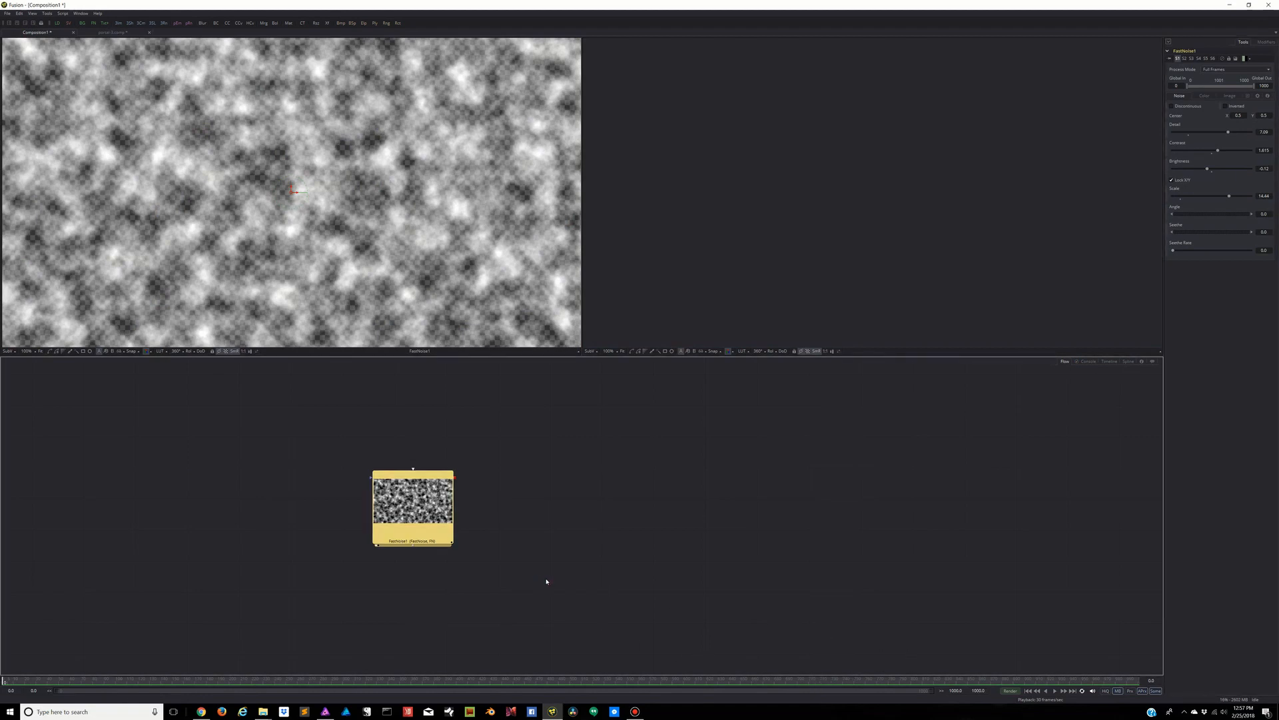
click(523, 532)
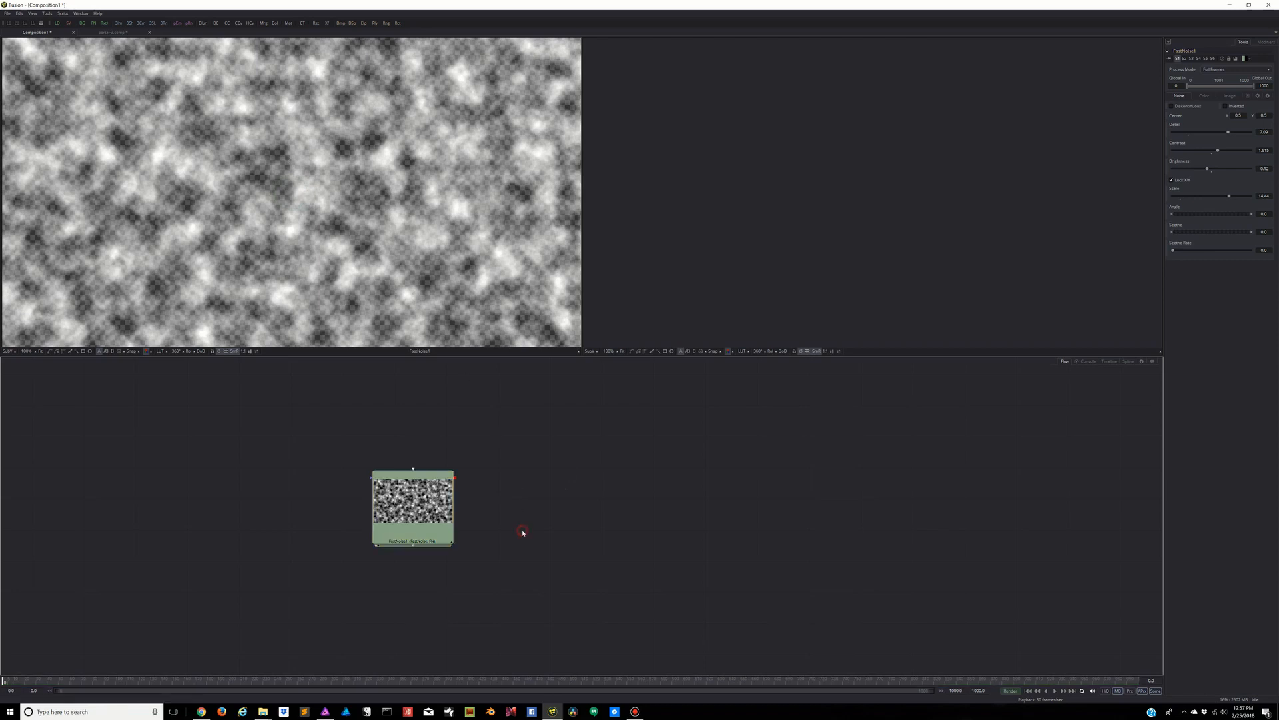
click(421, 510)
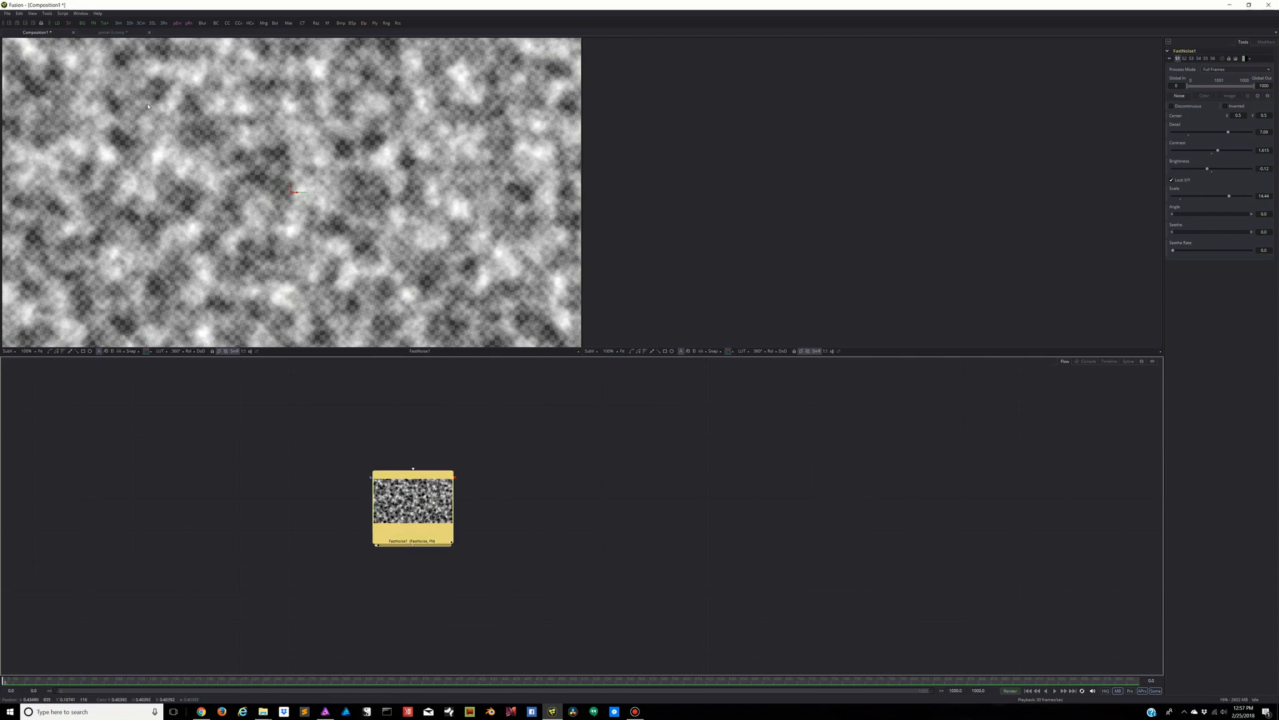
click(115, 33)
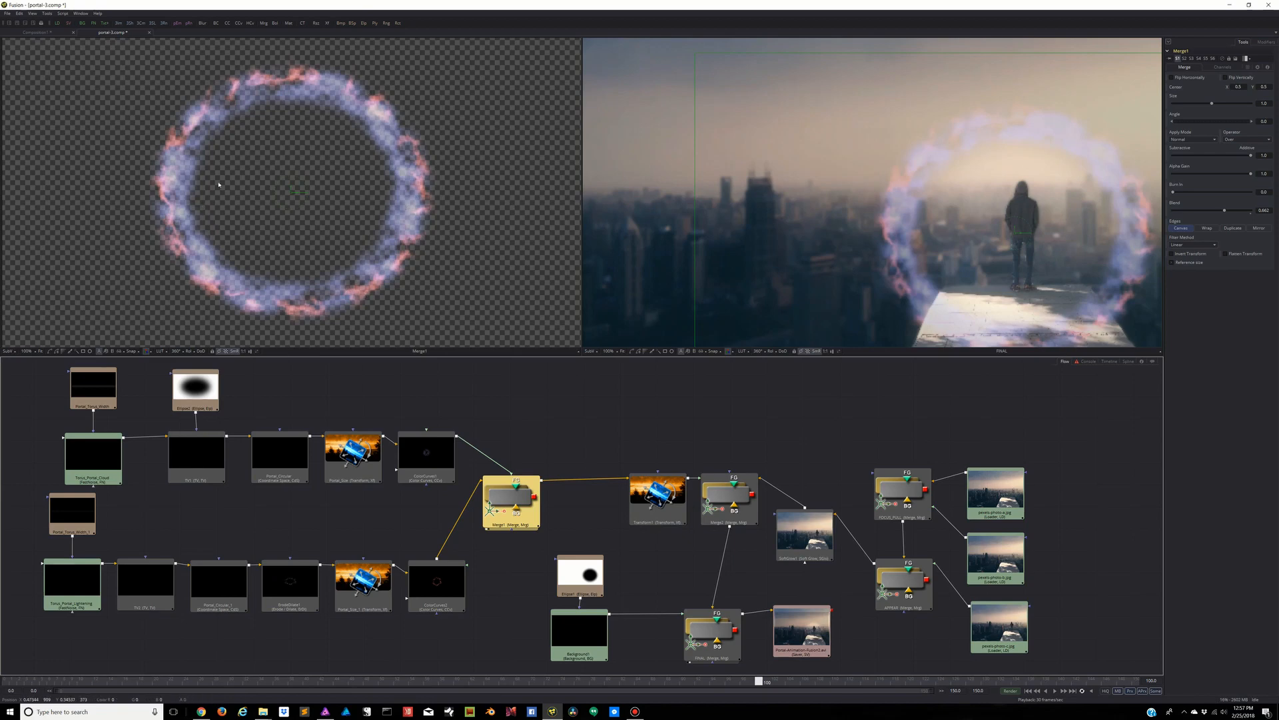
In Composition1, add a Coordinate Space node after FastNoise1, shown in the second viewer with its shape set to Polar to Rectangular
click(34, 33)
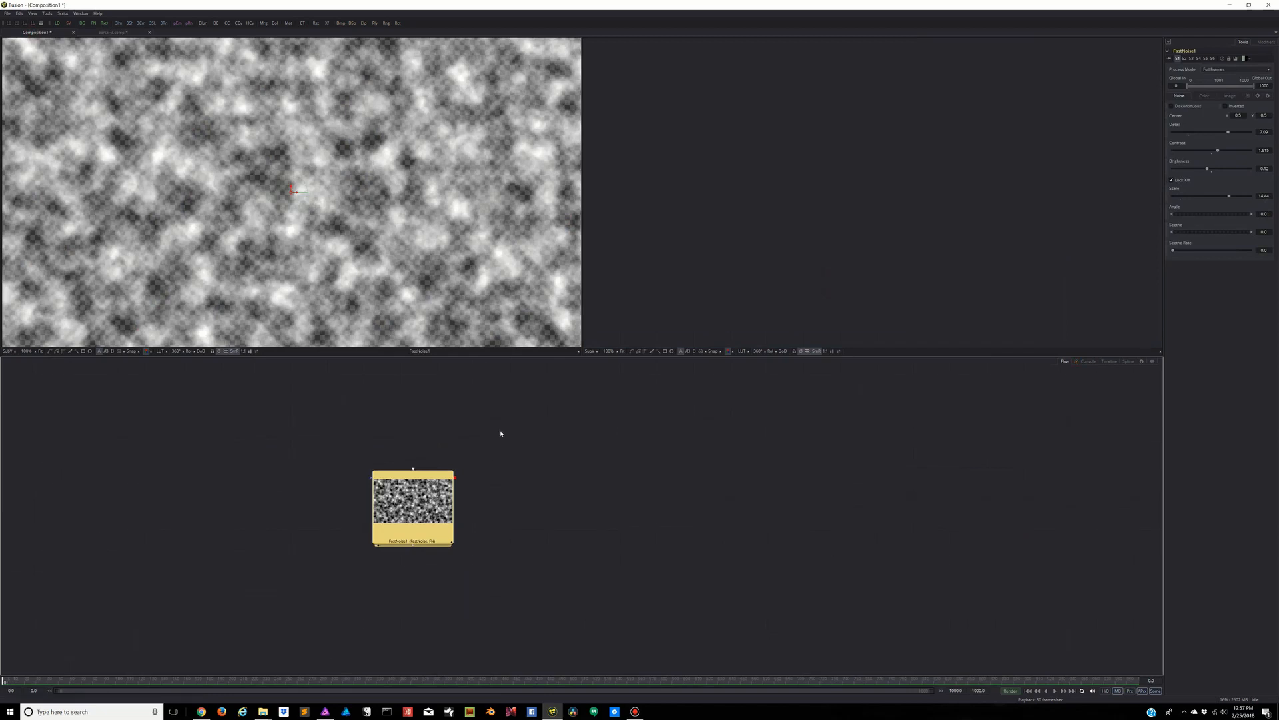
click(516, 483)
click(431, 504)
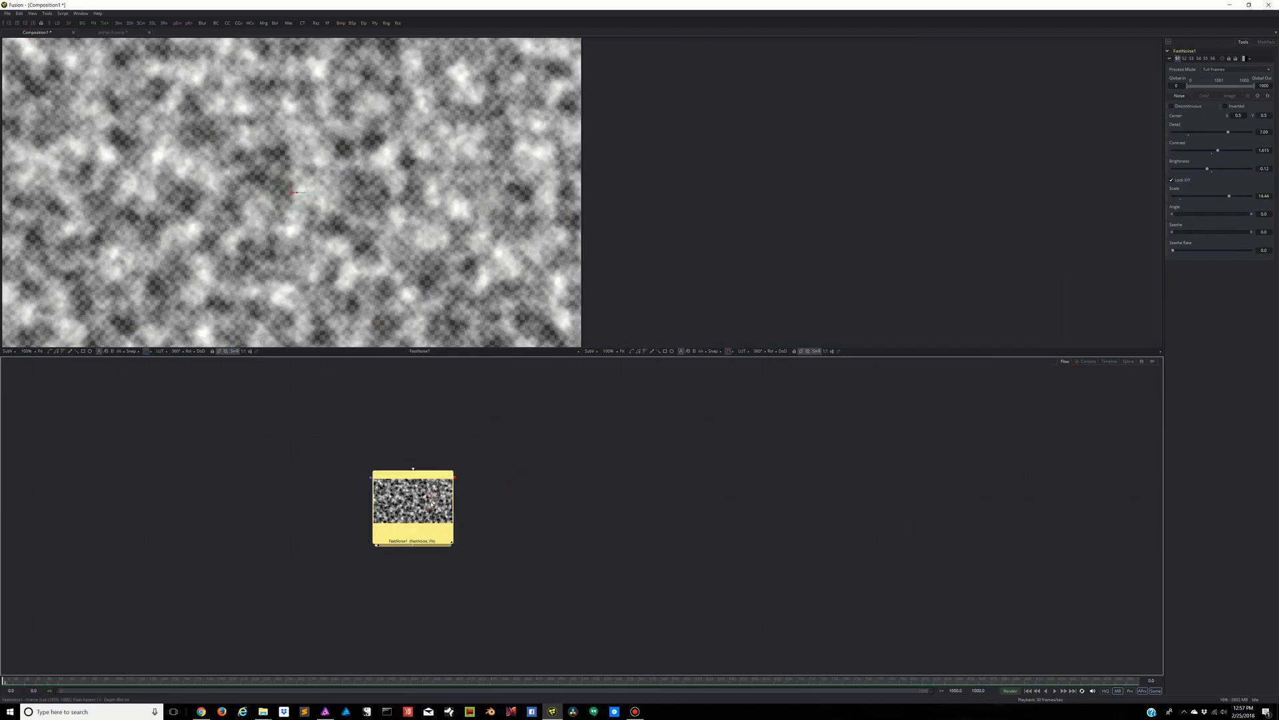
key(ctrl+space)
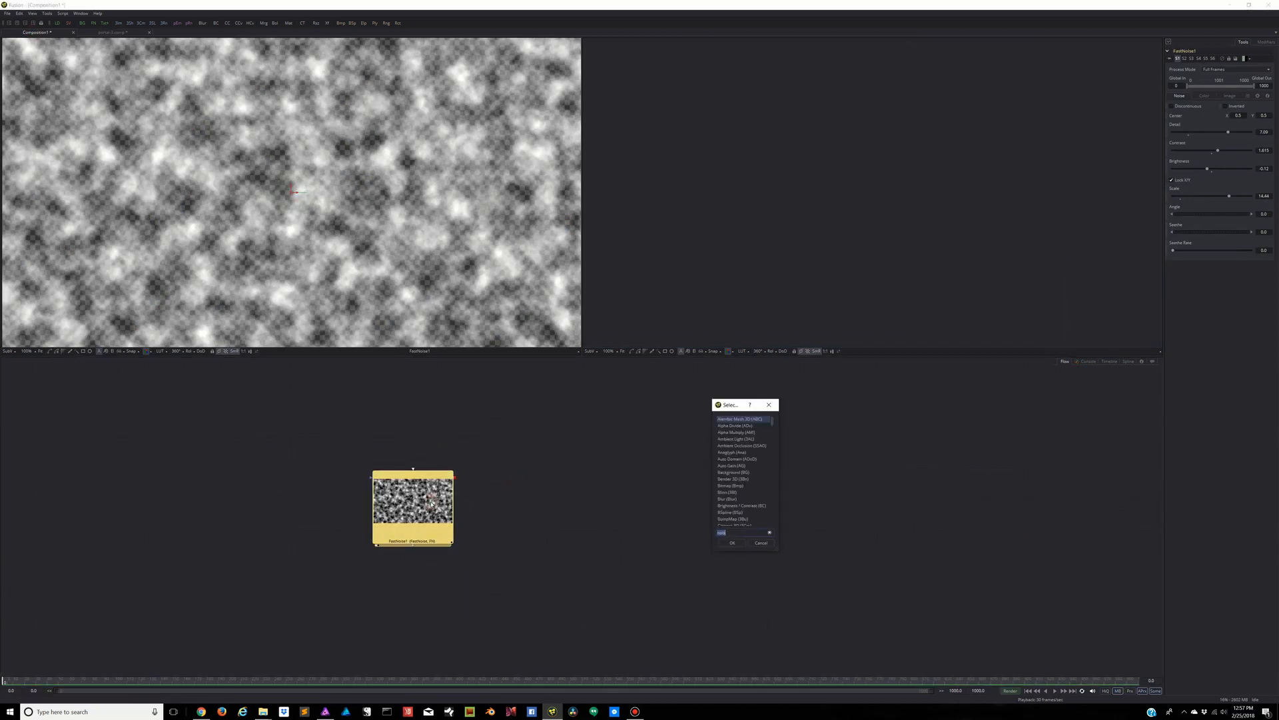
text(coor)
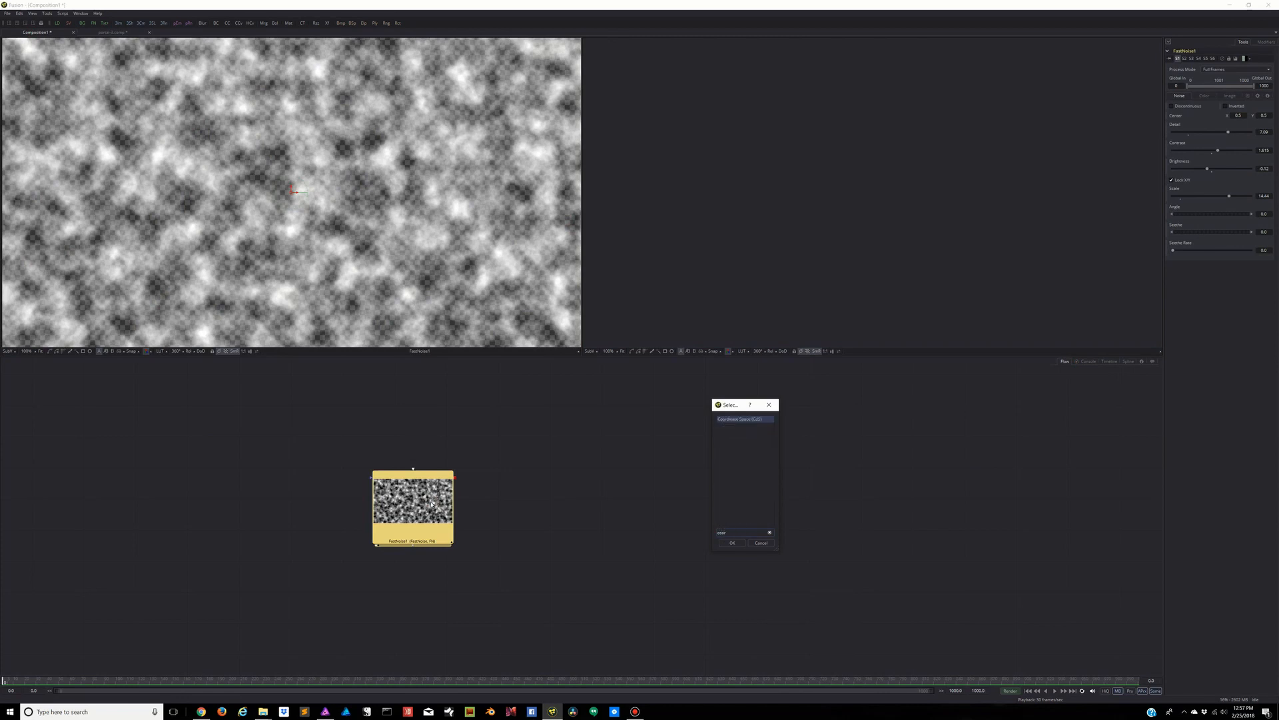
key(Return)
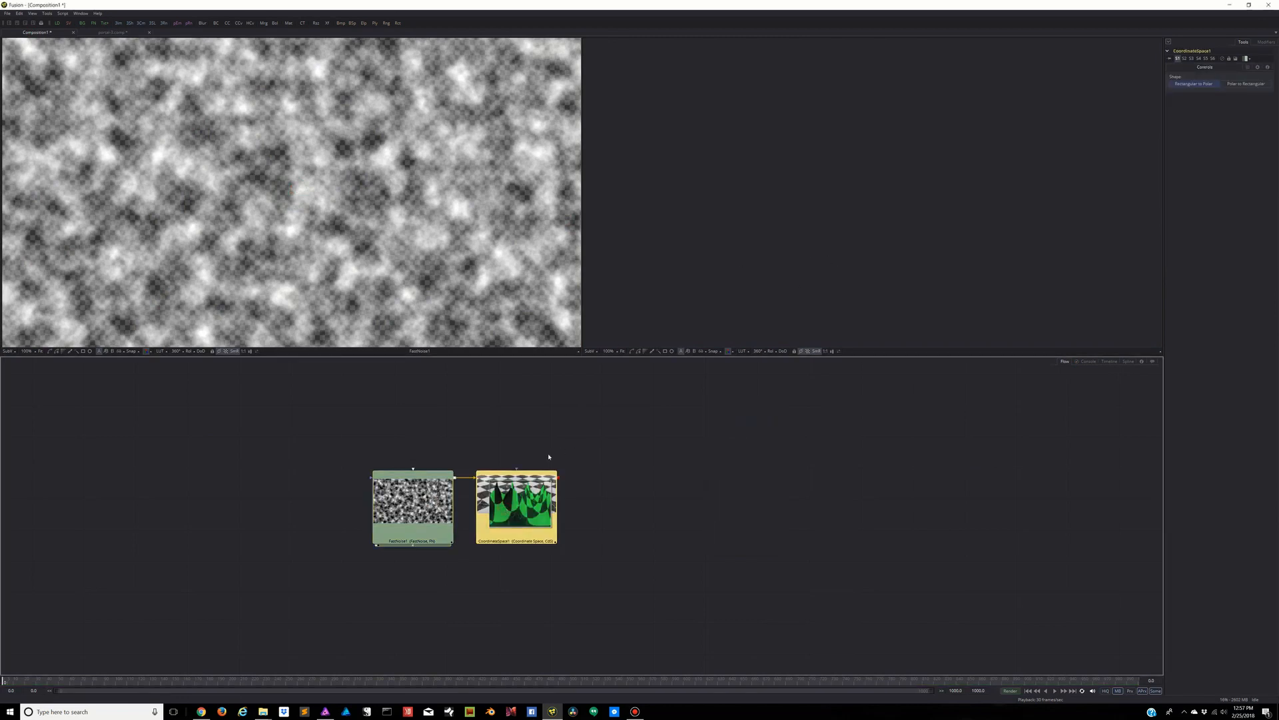
key(2)
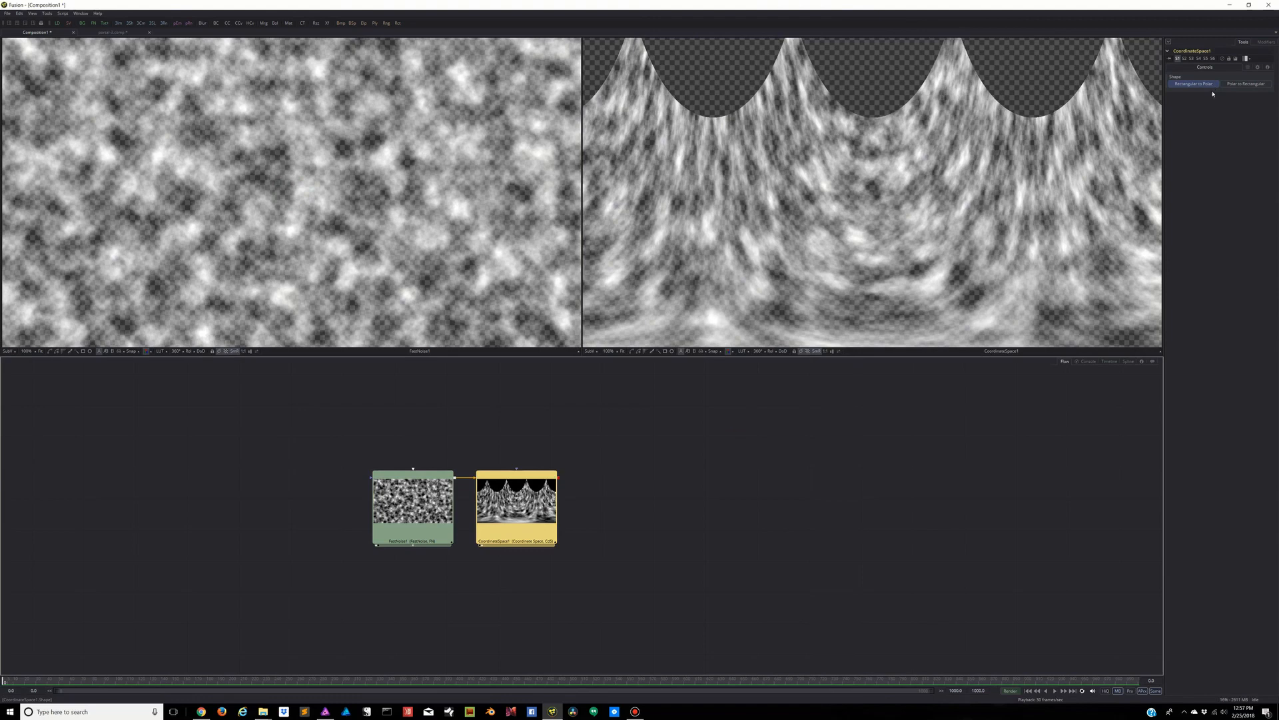
click(1243, 84)
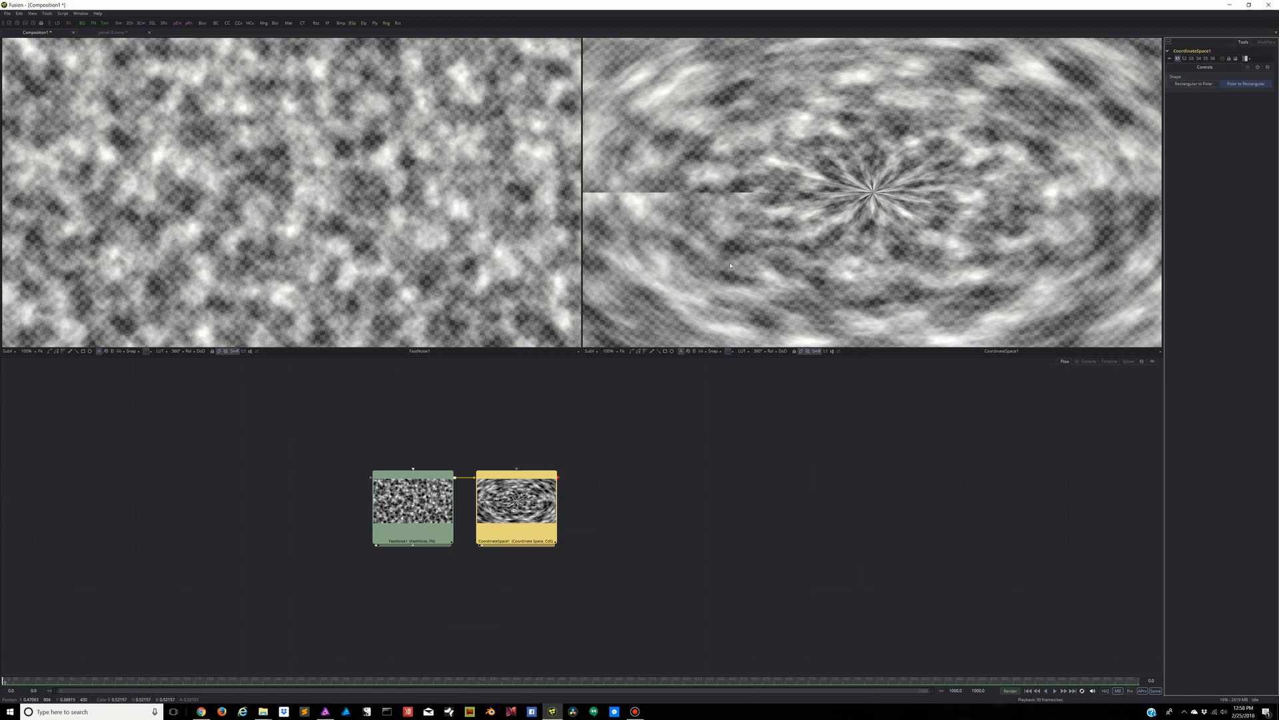
Try an ellipse mask on FastNoise1, compare both Coordinate Space shapes with it, and delete the mask
drag(413, 510, 344, 510)
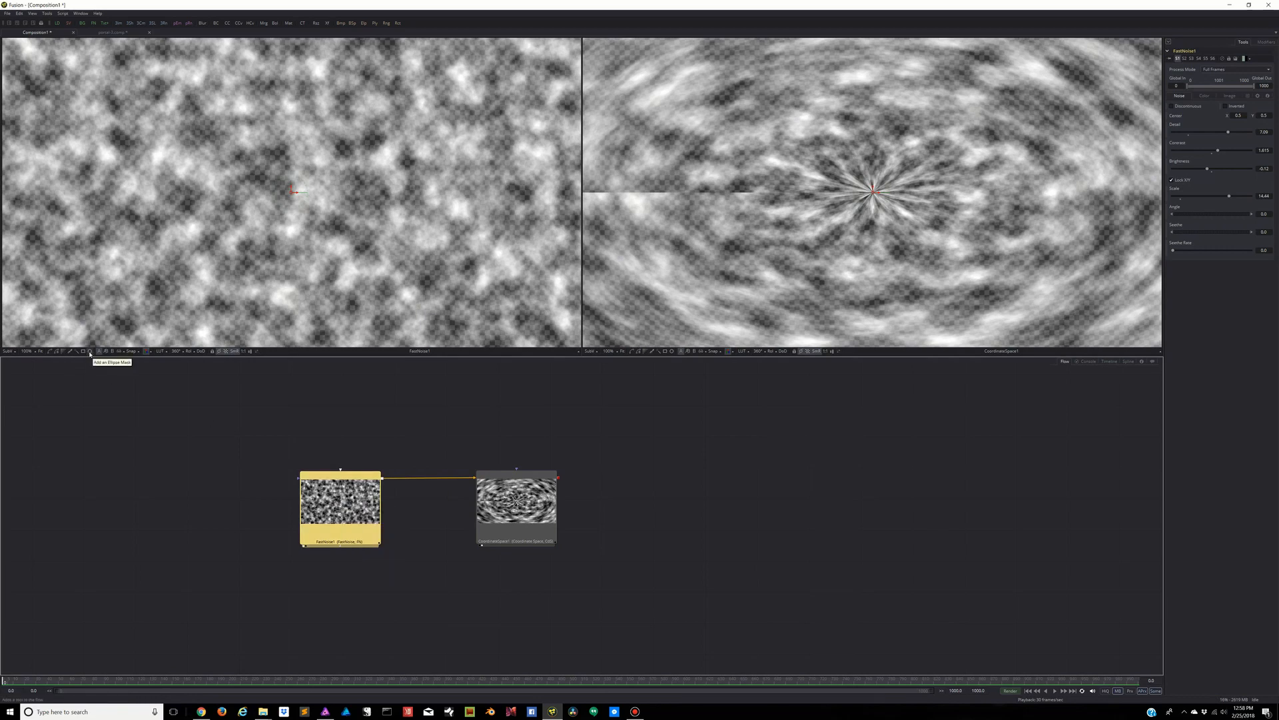
click(91, 352)
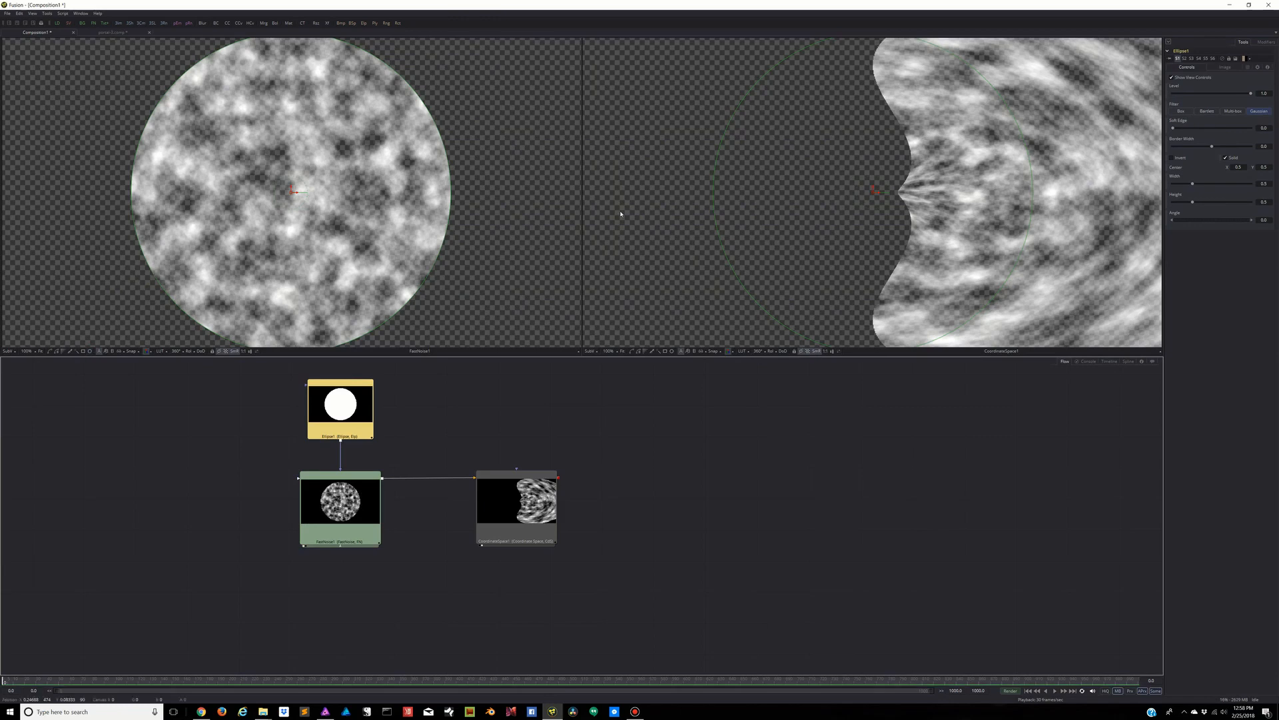
click(515, 502)
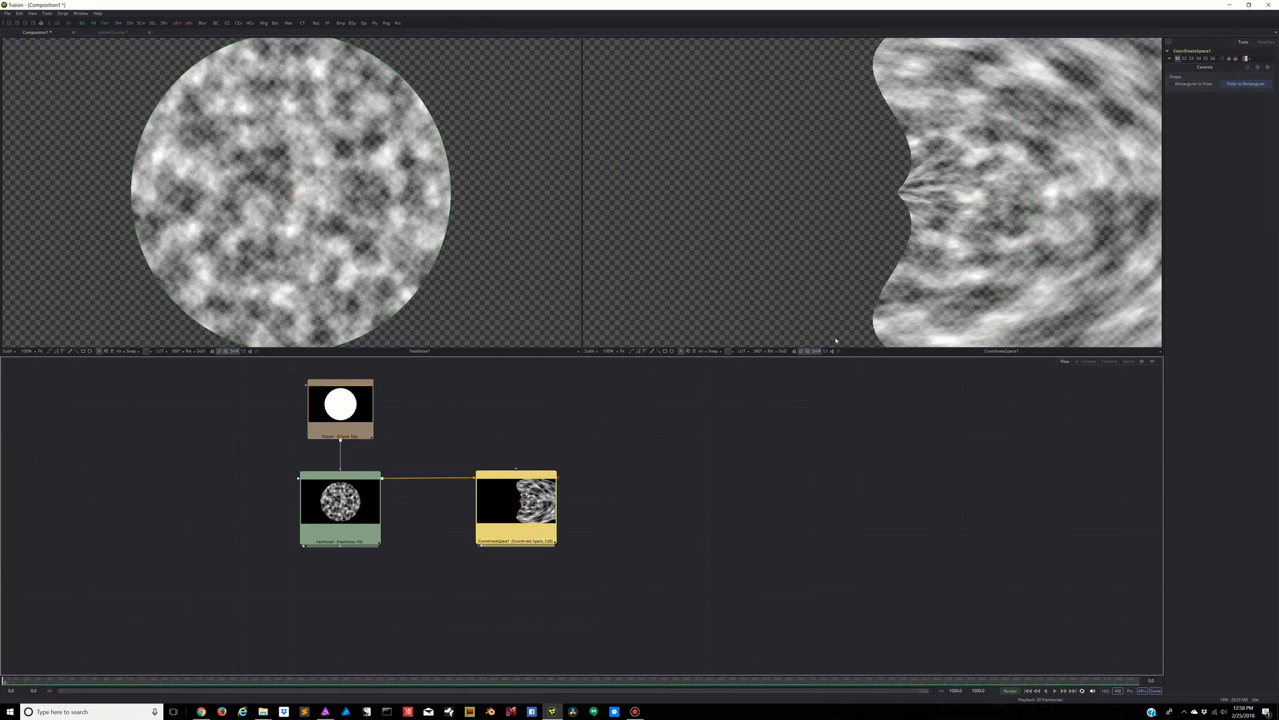
click(1186, 85)
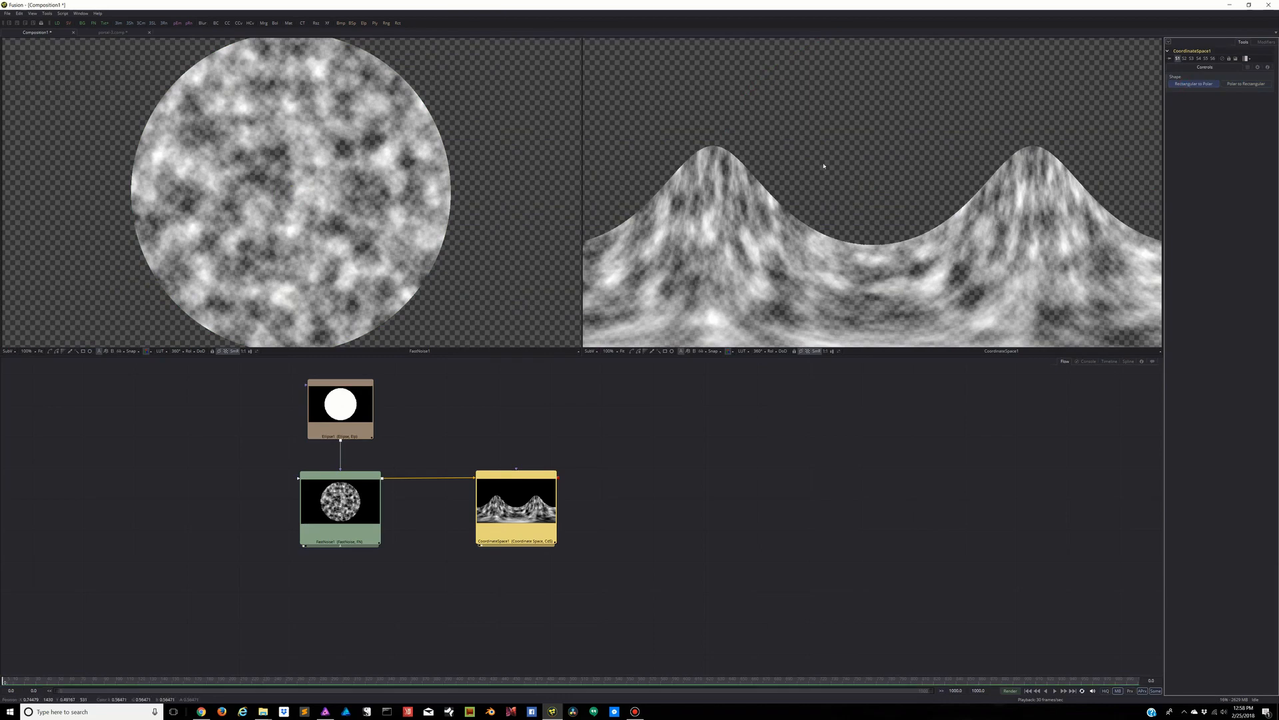
click(1236, 85)
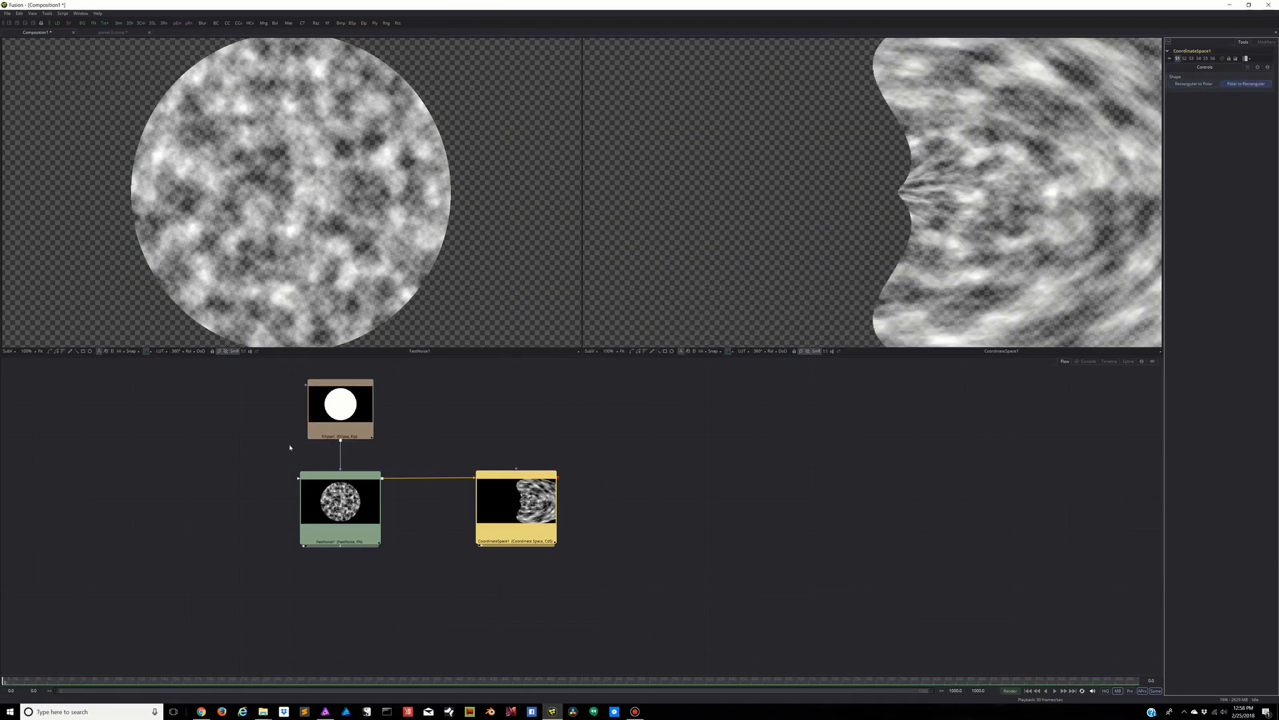
click(338, 417)
key(Delete)
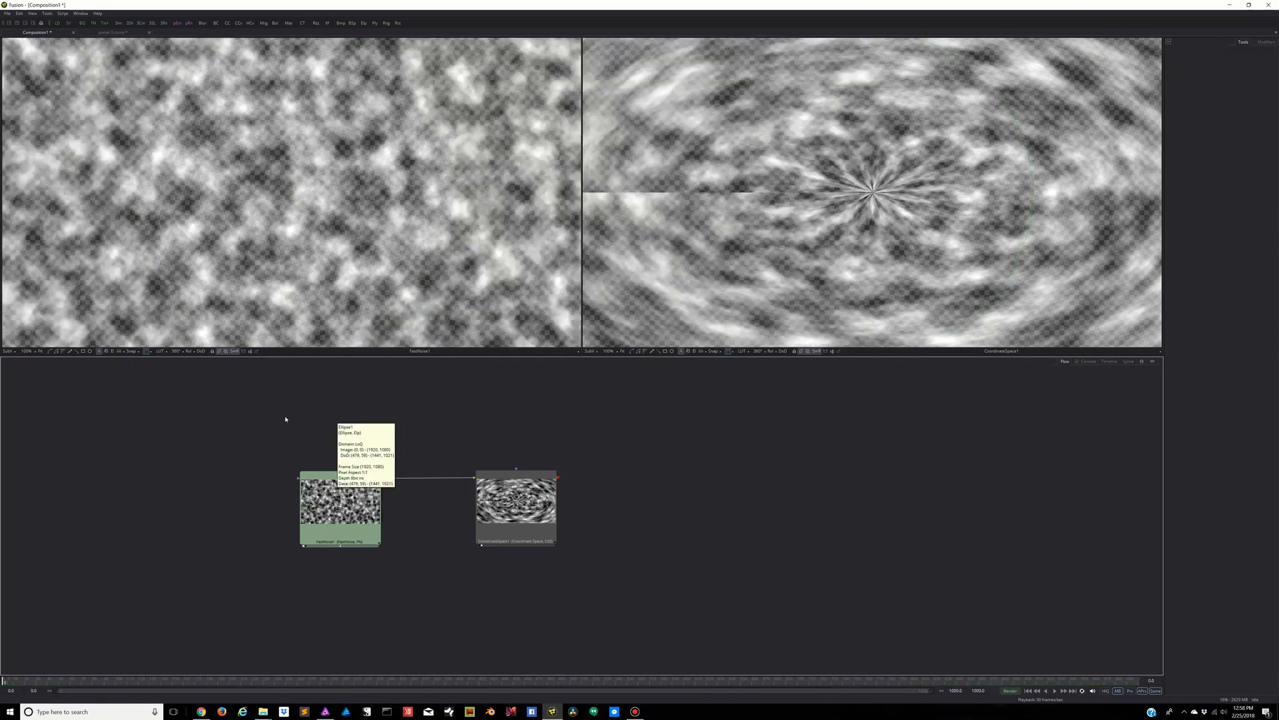
Add a rectangle mask and connect it to the FastNoise1 node
click(84, 351)
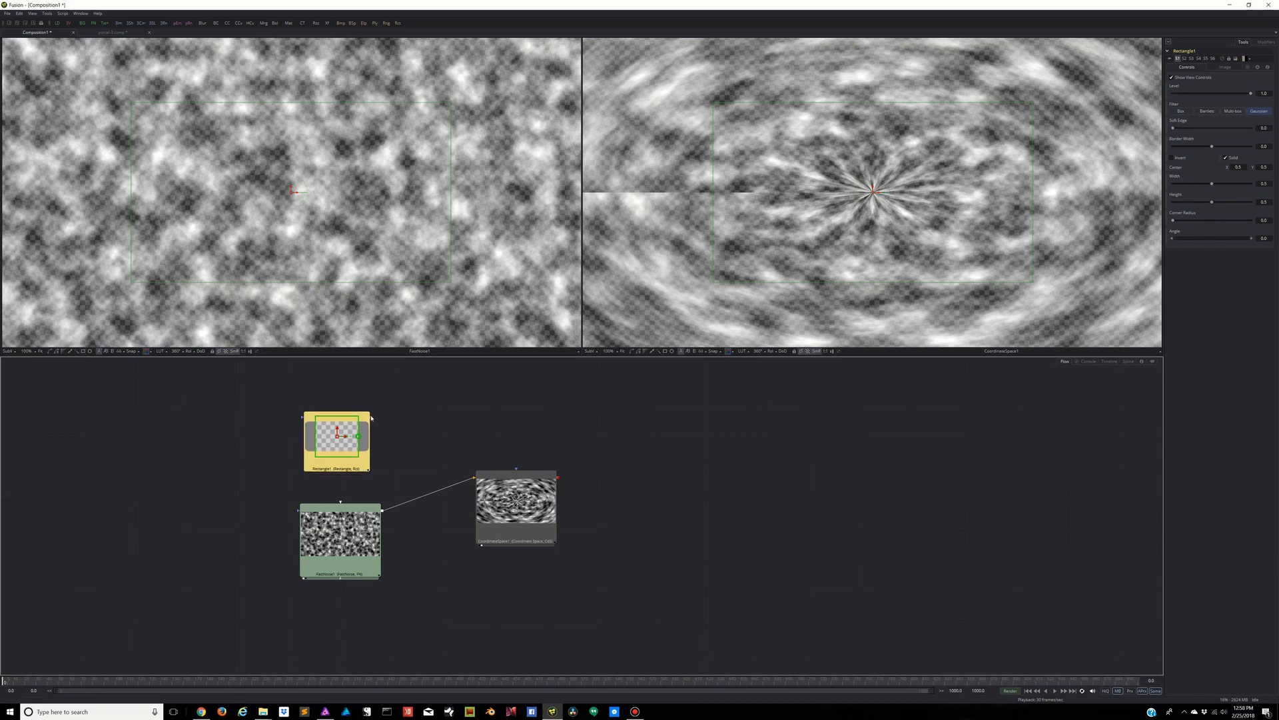
drag(372, 417, 363, 513)
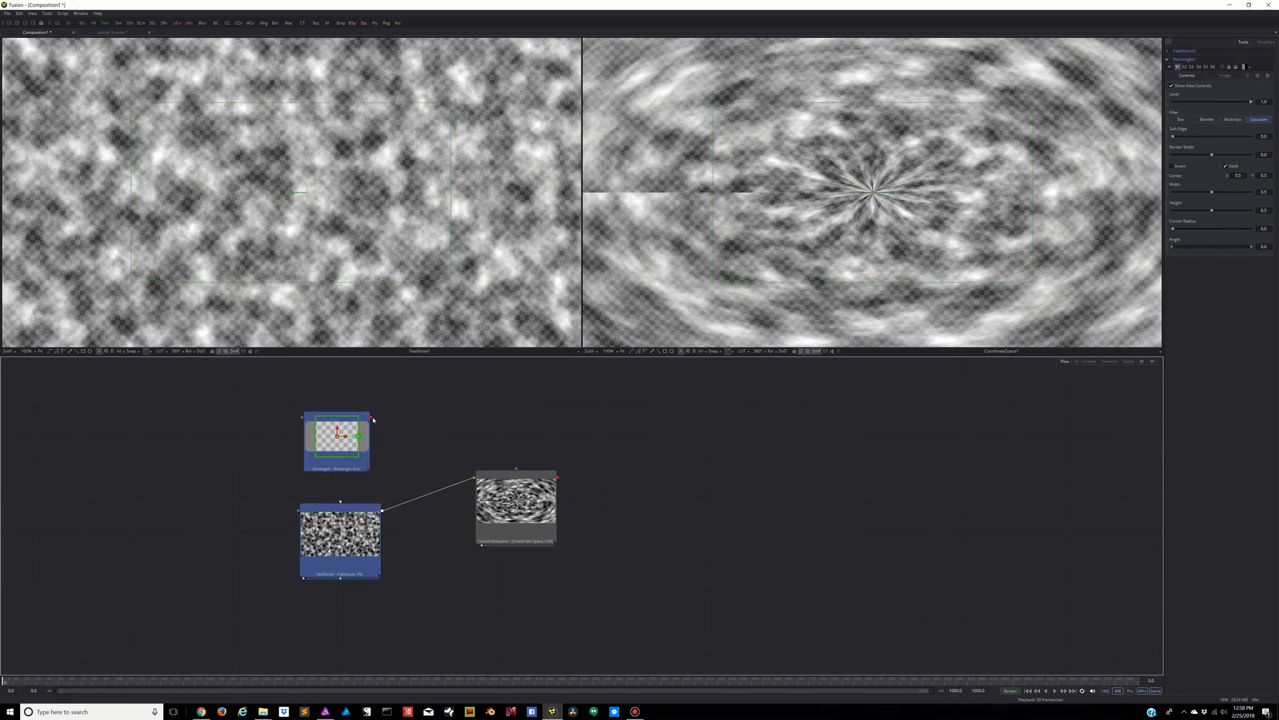
drag(373, 420, 341, 513)
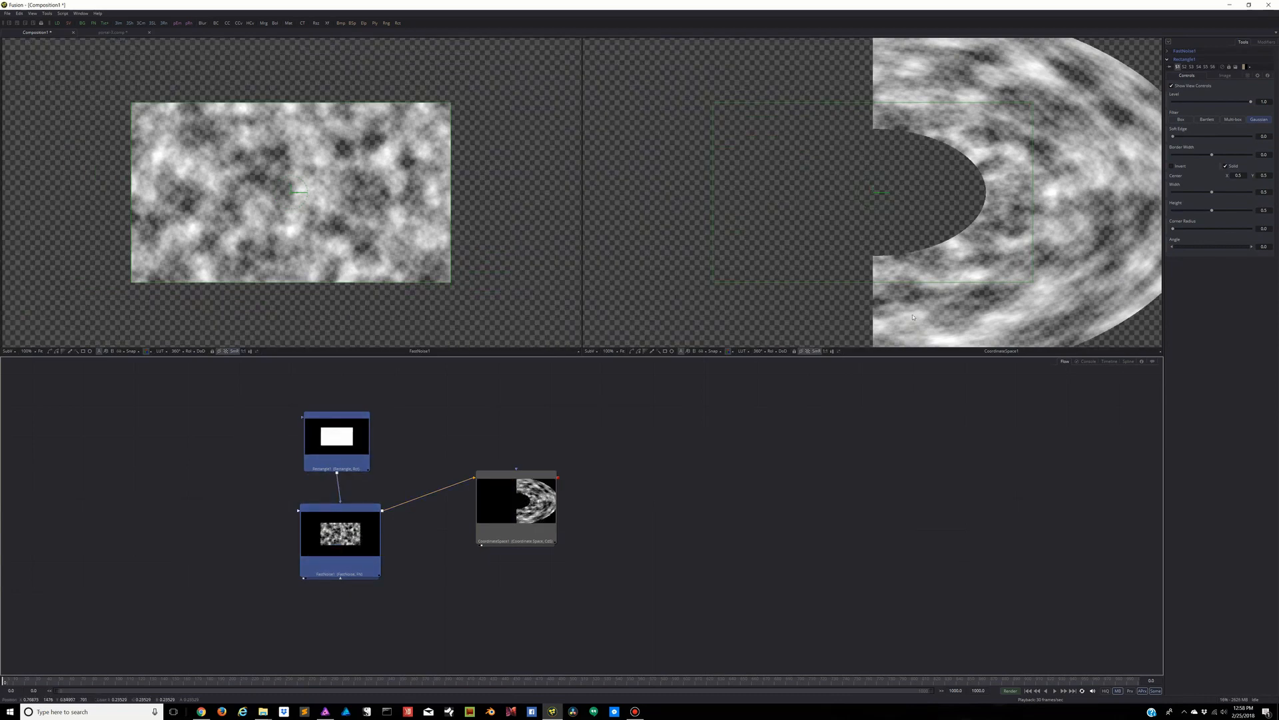
Try shifting the FastNoise centre sideways to see its effect on the polar result, and undo the shift
click(326, 218)
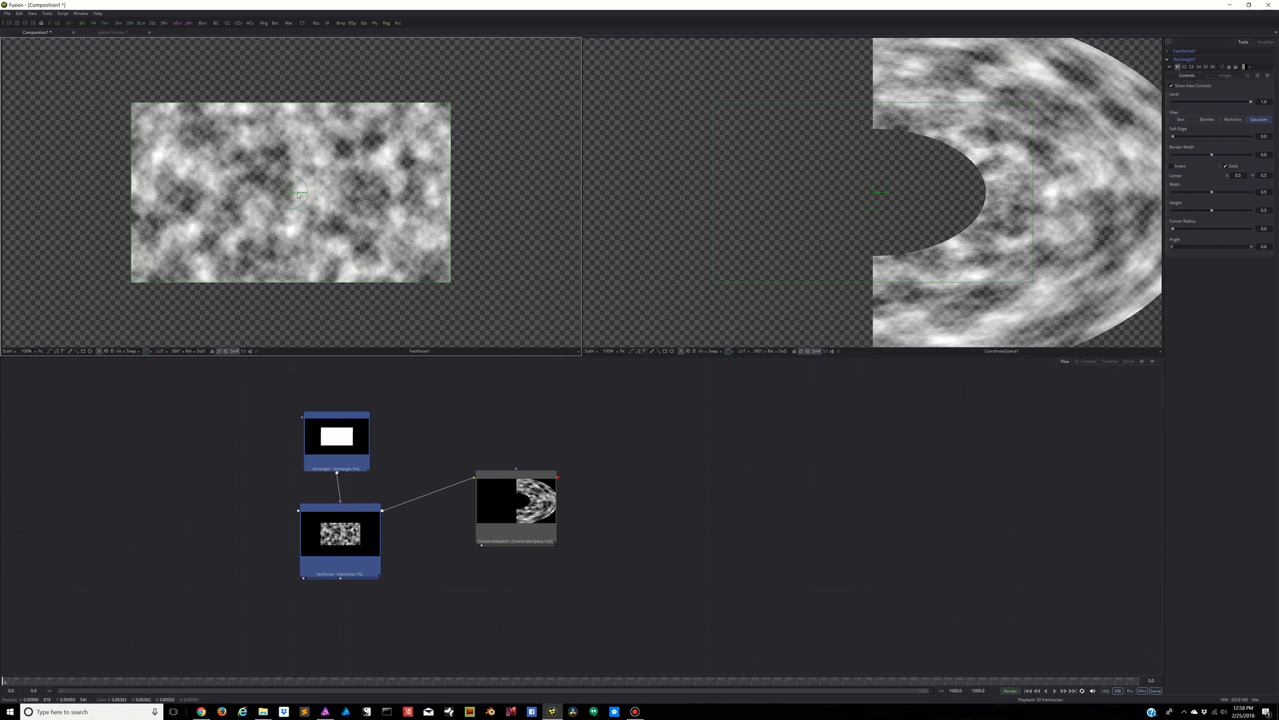
drag(298, 194, 394, 198)
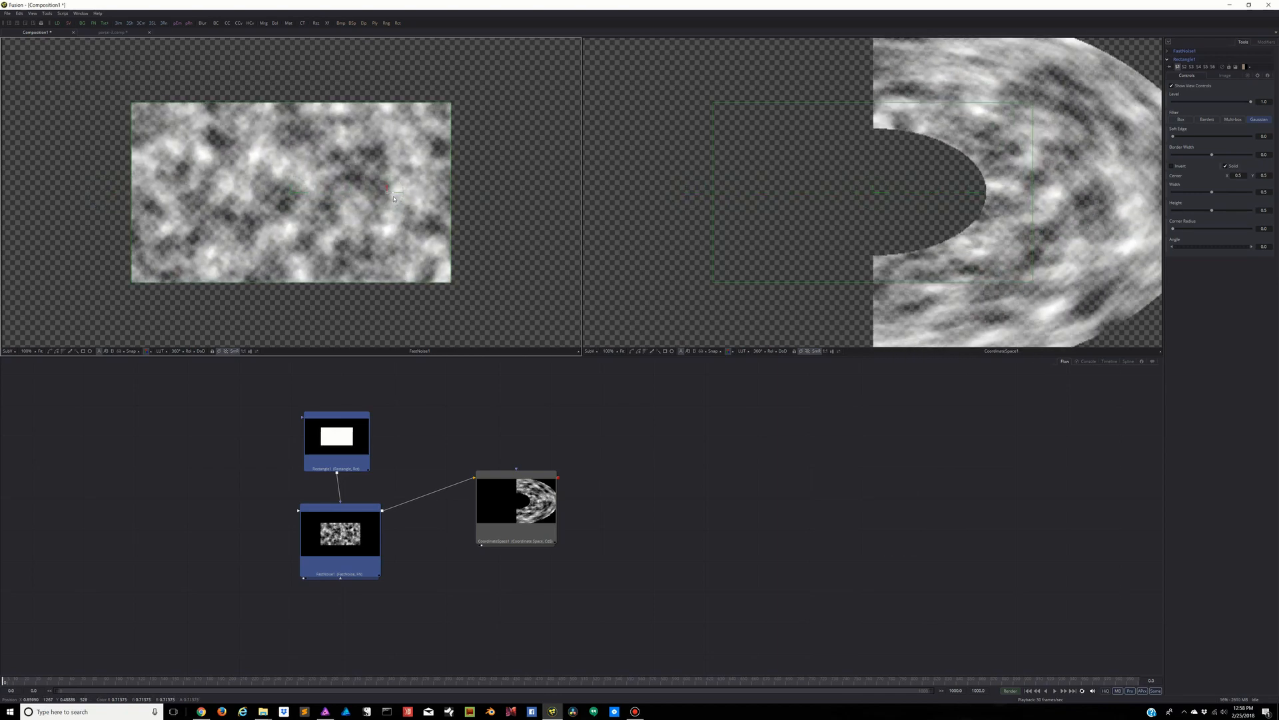
key(ctrl+z)
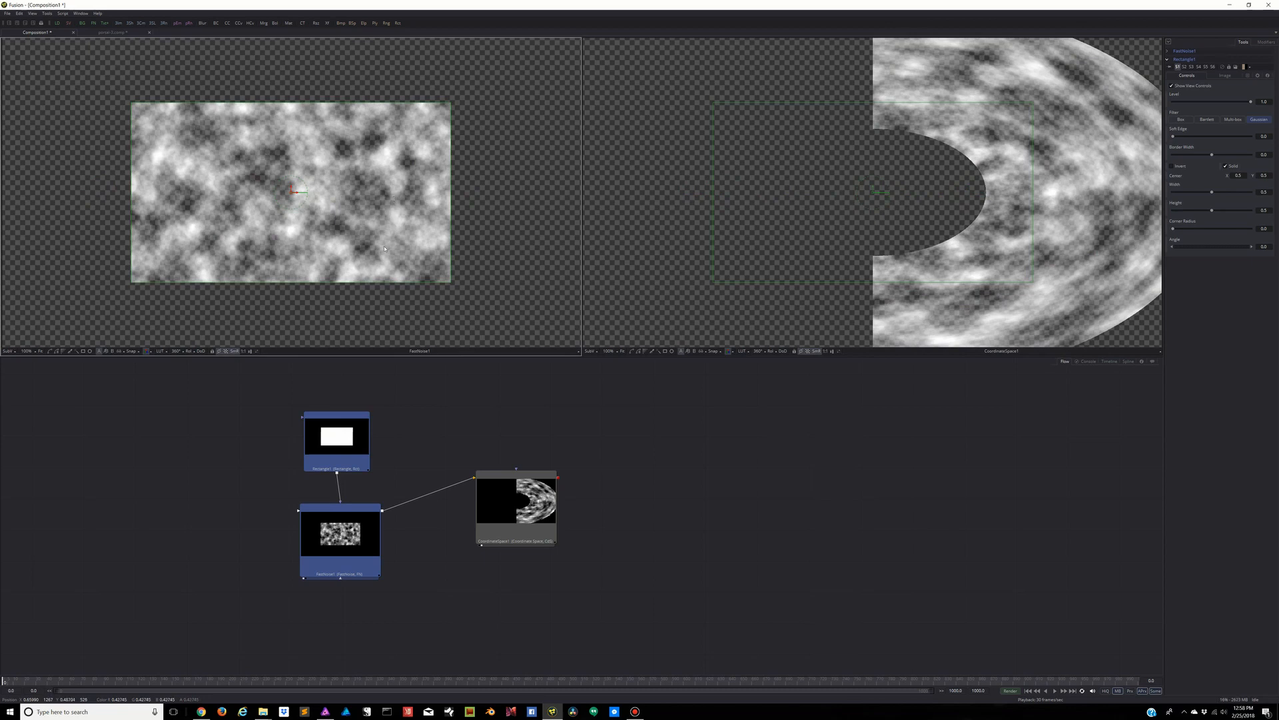
click(343, 439)
click(400, 430)
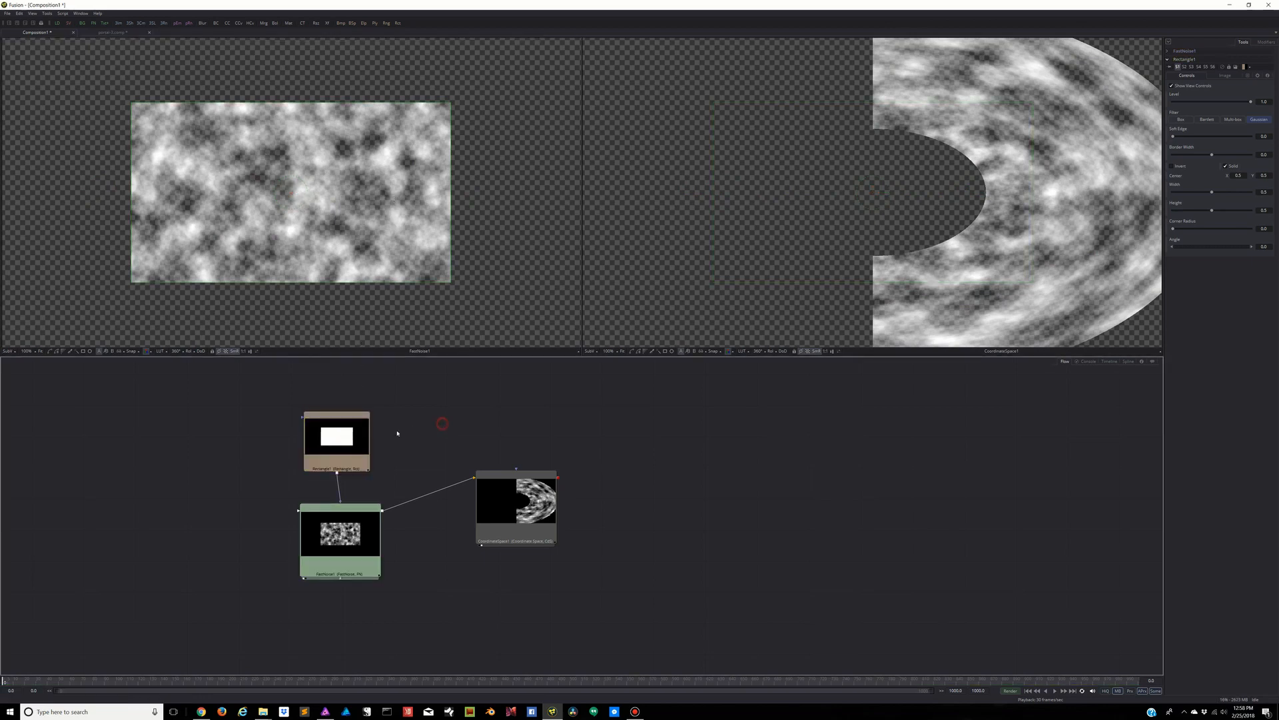
Try shifting the rectangle mask sideways, undo that move, and set the mask's width to 1.0
click(344, 435)
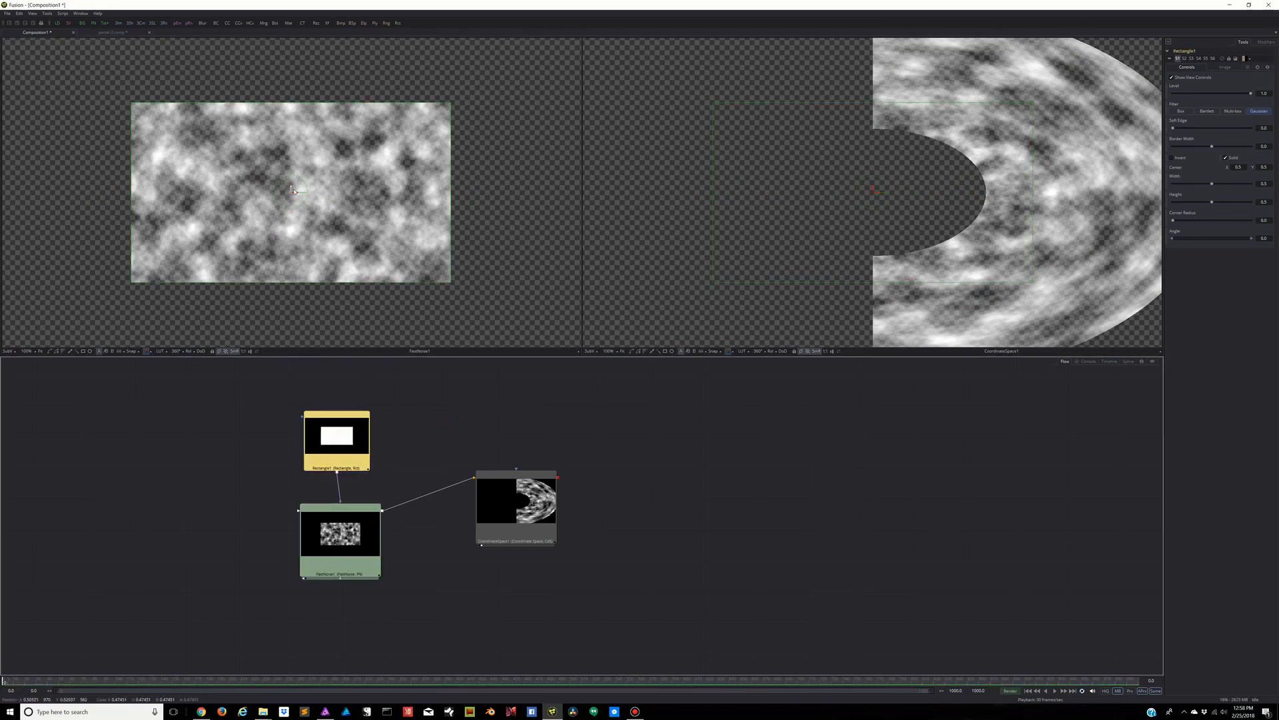
drag(297, 194, 262, 191)
key(ctrl+z)
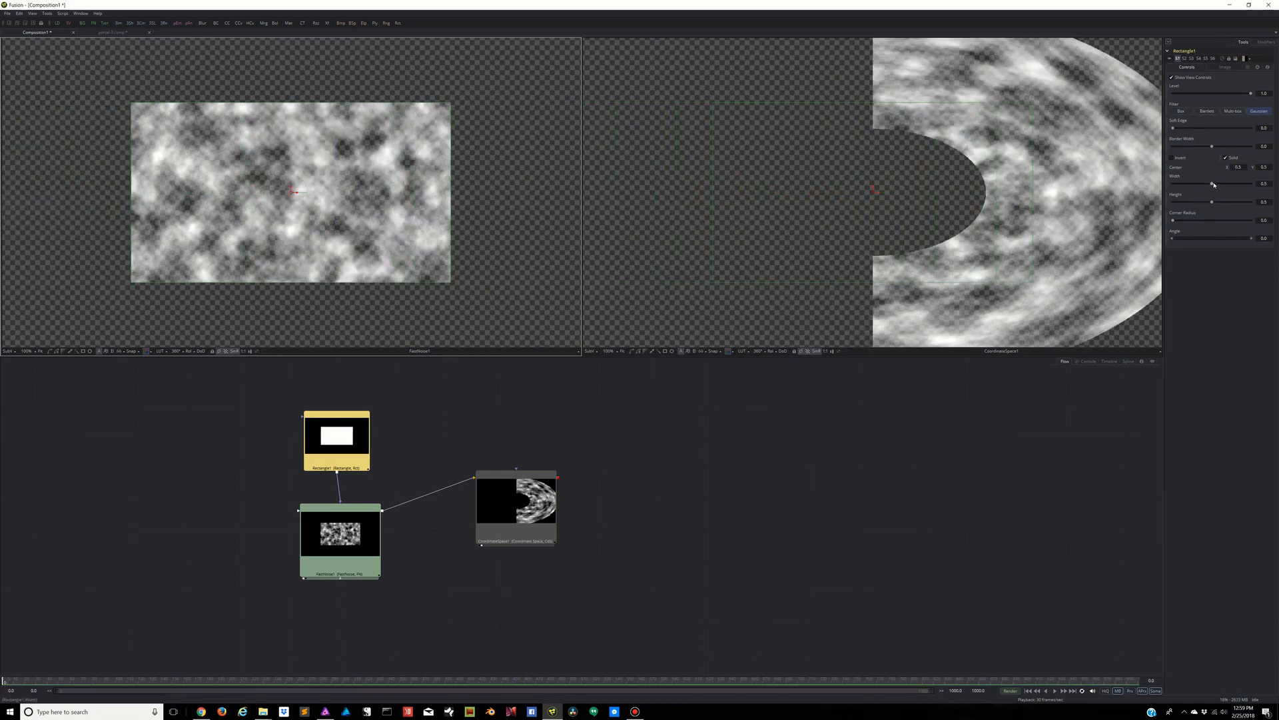
drag(1214, 185, 1270, 184)
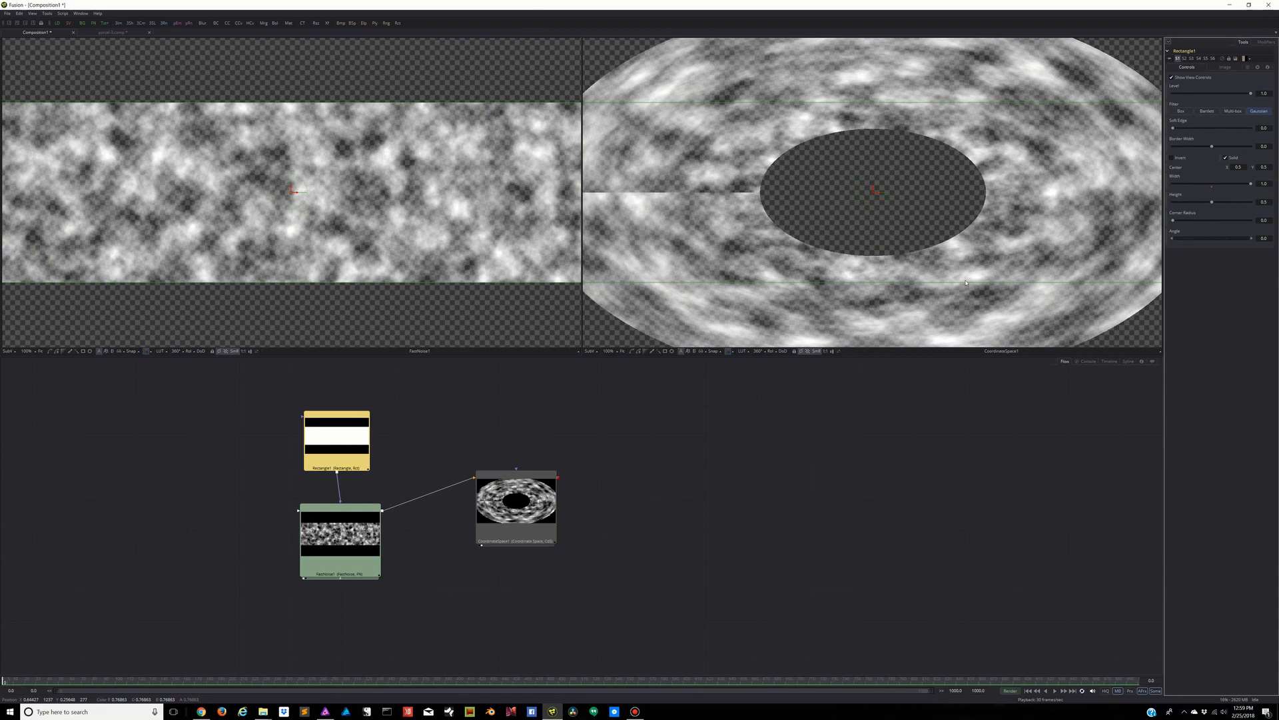
Align the Coordinate Space and rectangle mask nodes with FastNoise1, and move all three nodes together up and left in the flow
drag(526, 477, 471, 510)
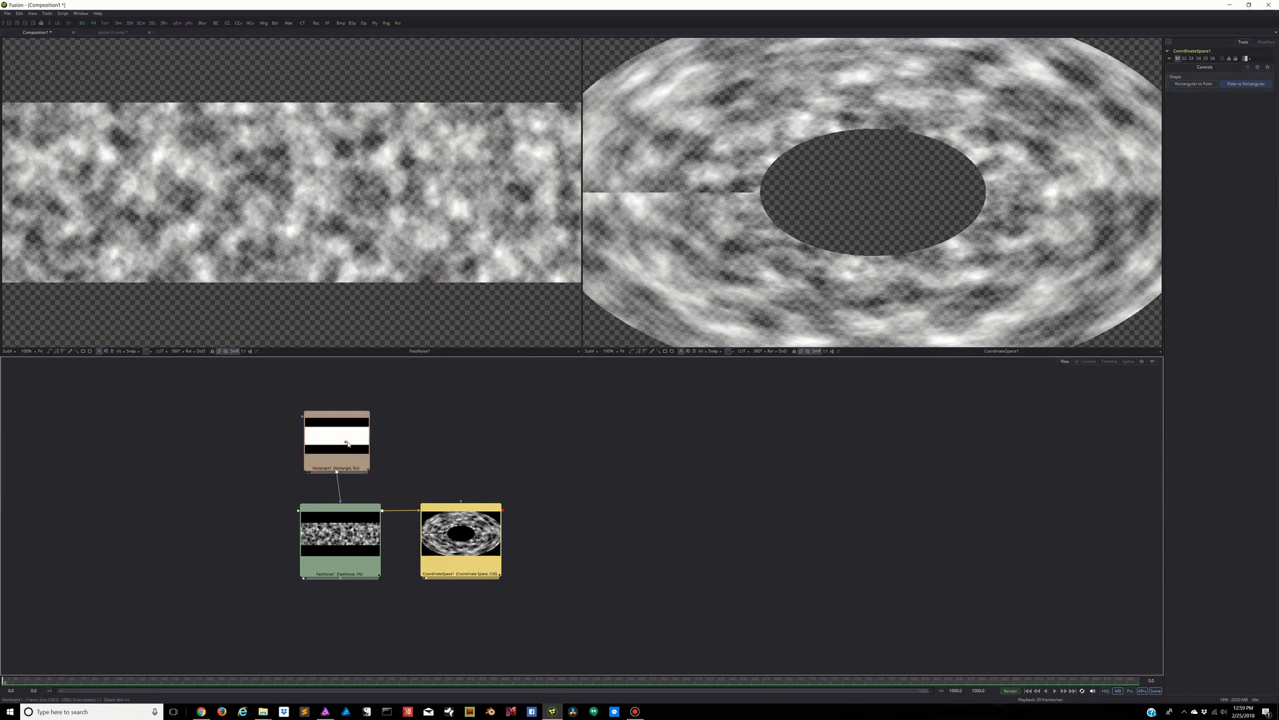
drag(346, 444, 348, 455)
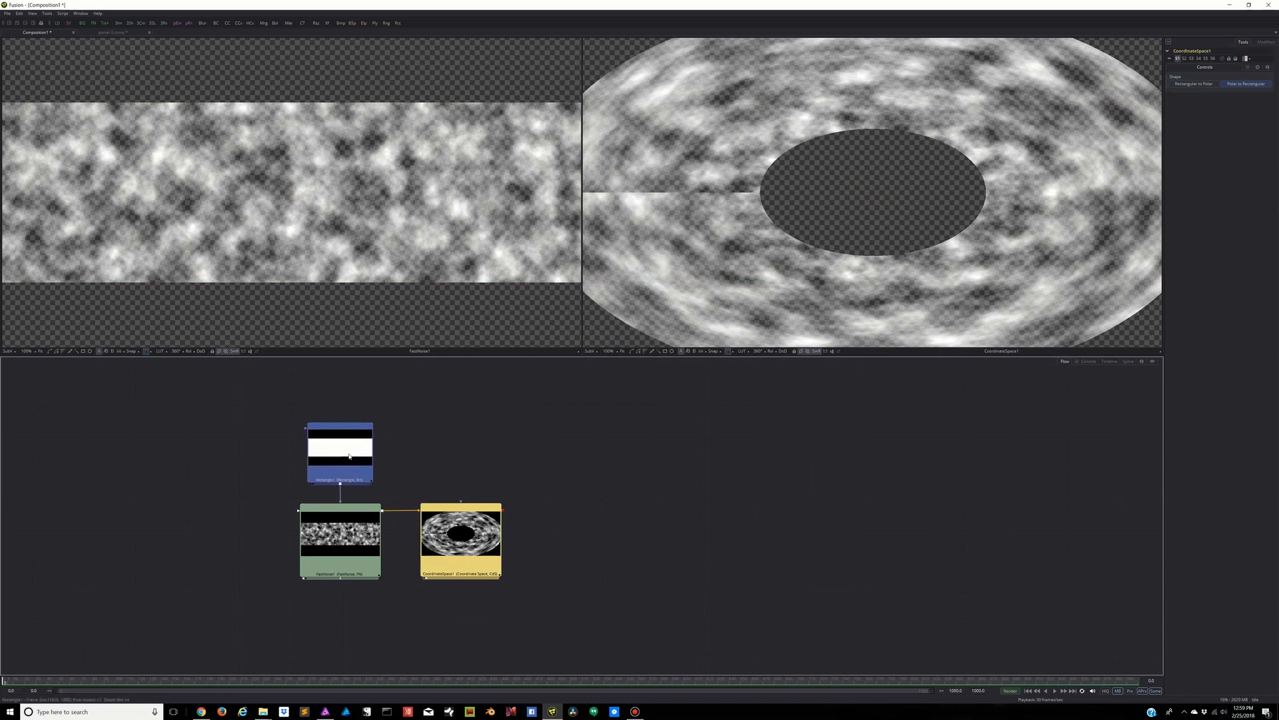
click(349, 456)
drag(242, 404, 596, 634)
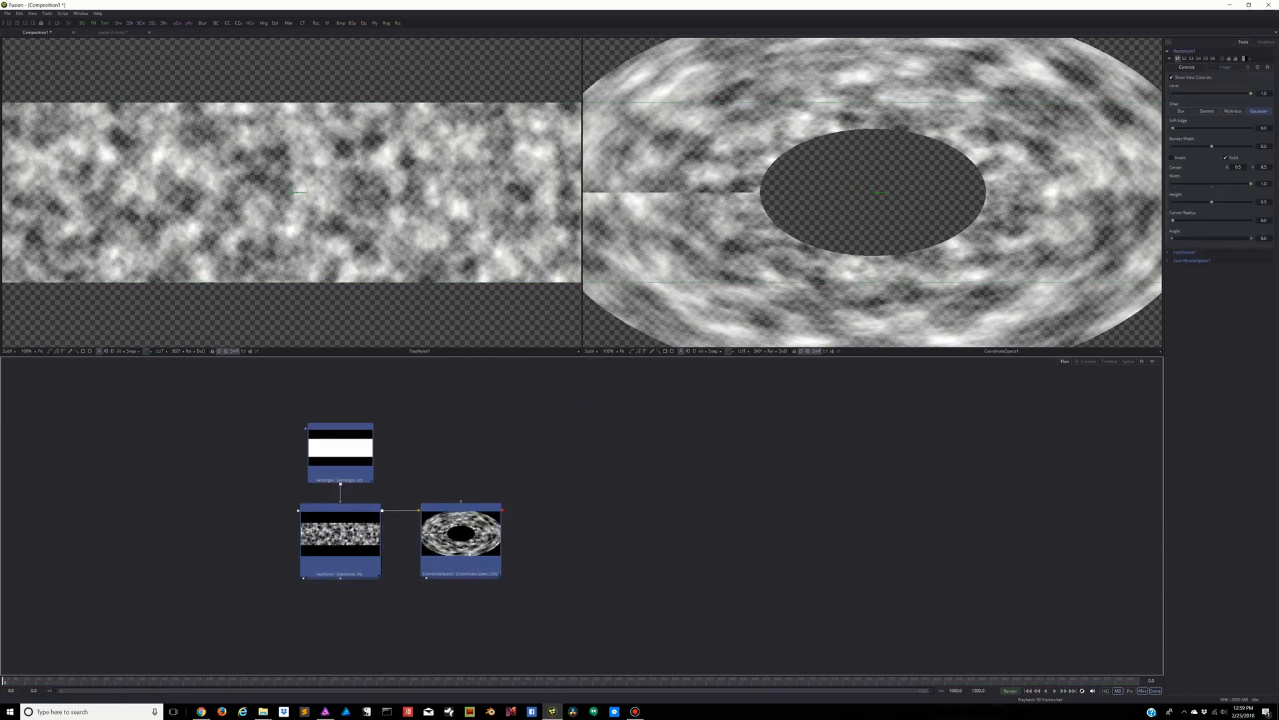
drag(469, 552, 395, 500)
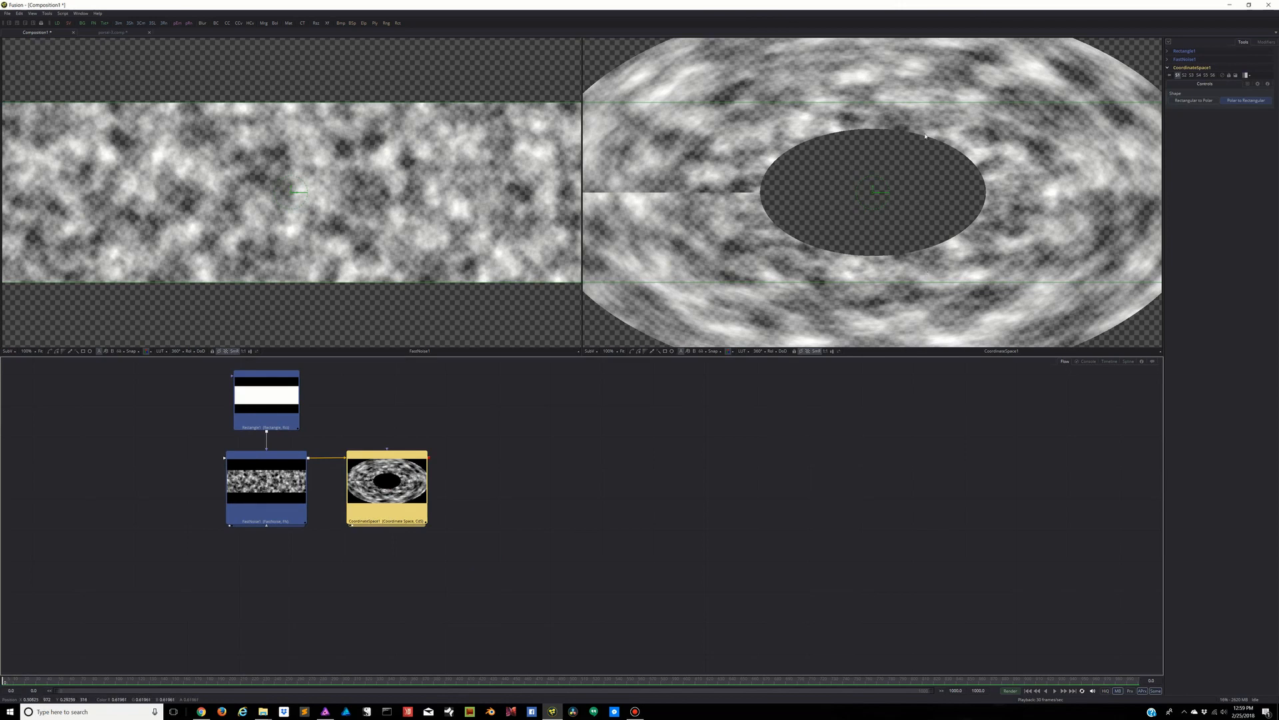
scroll(795, 86, up, 1)
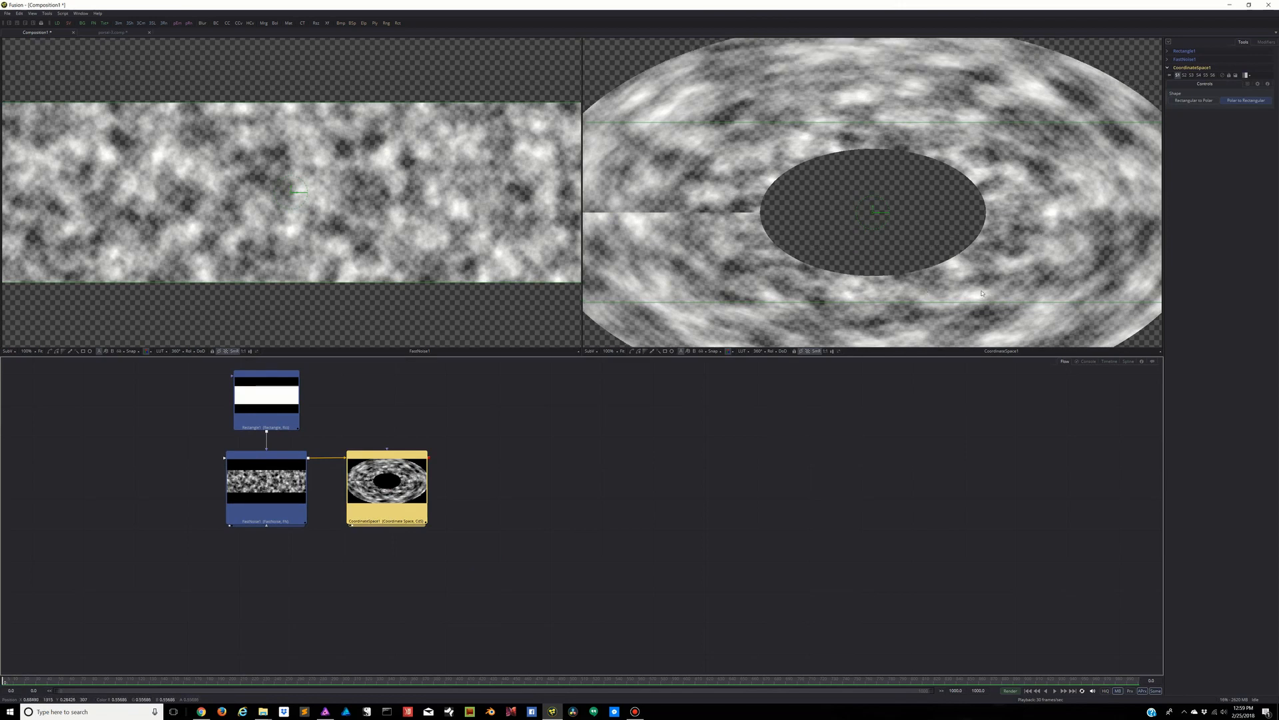
click(478, 498)
Add a Transform node after the Coordinate Space node
click(391, 487)
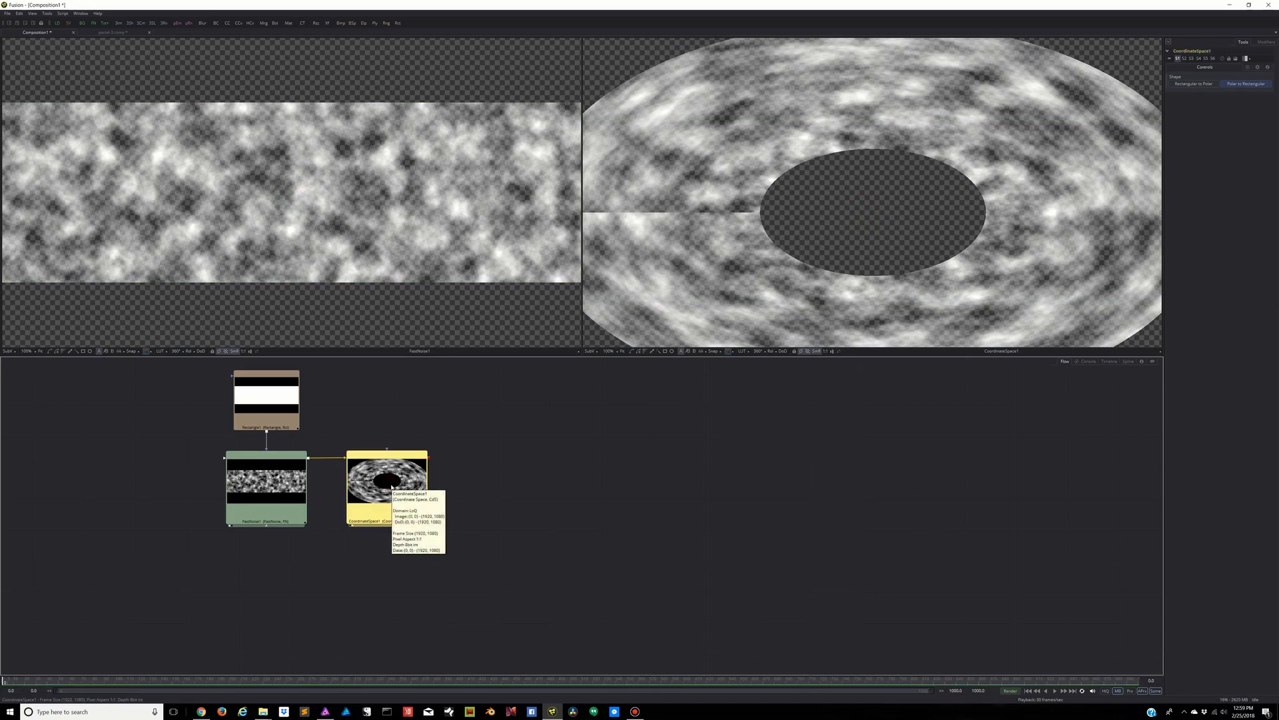
key(ctrl+space)
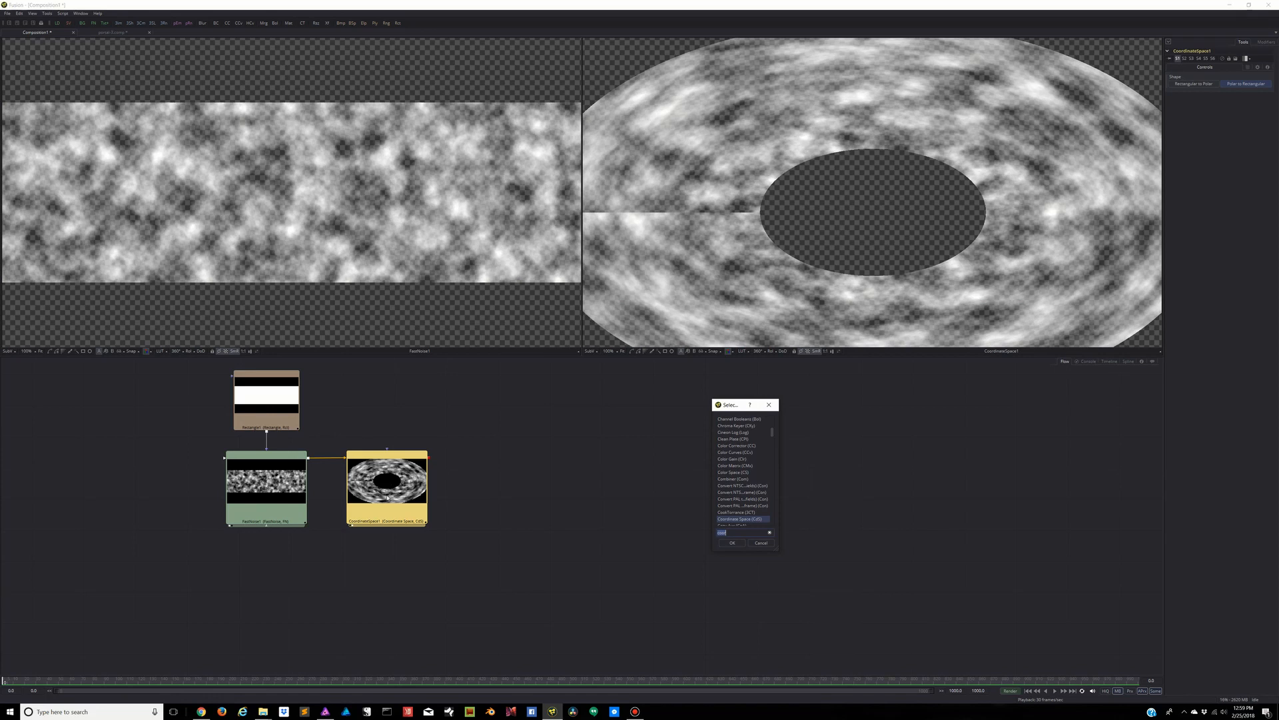
text(trans)
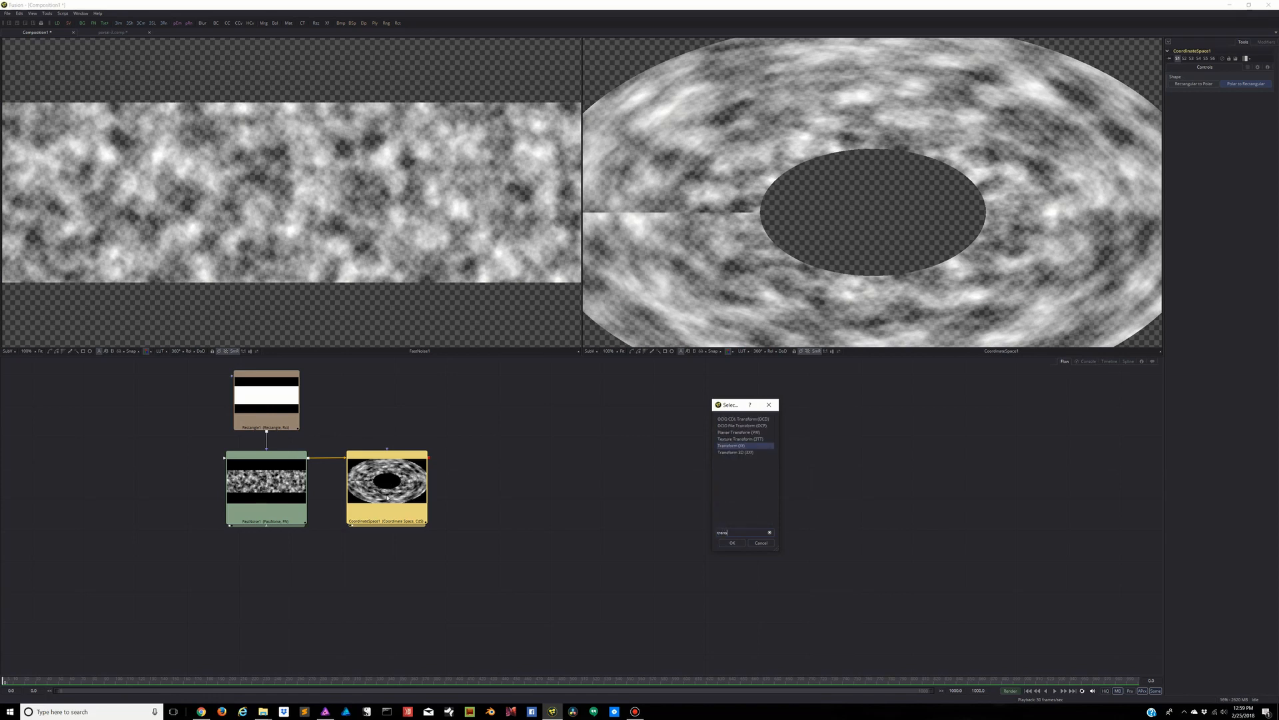
key(Down)
key(Up)
key(Down)
key(Up)
key(Return)
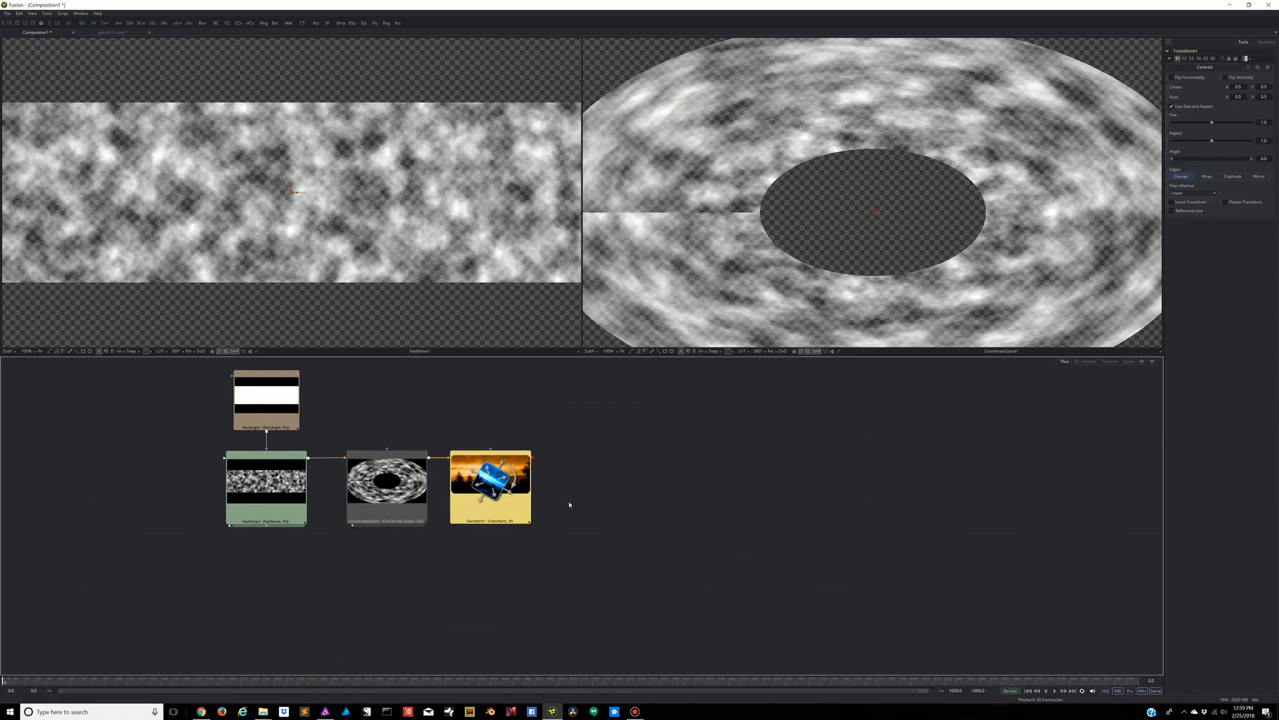
Show the Transform node in the second viewer and reduce its size to about 0.65
drag(507, 477, 514, 480)
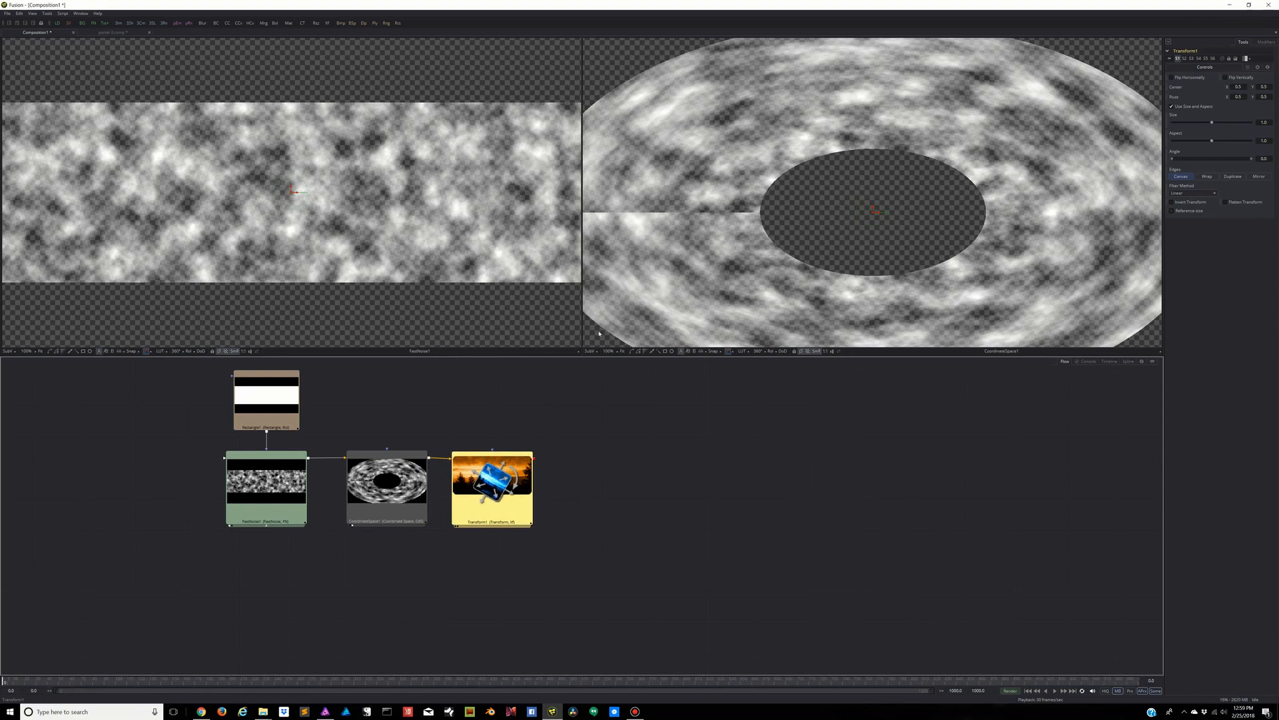
key(2)
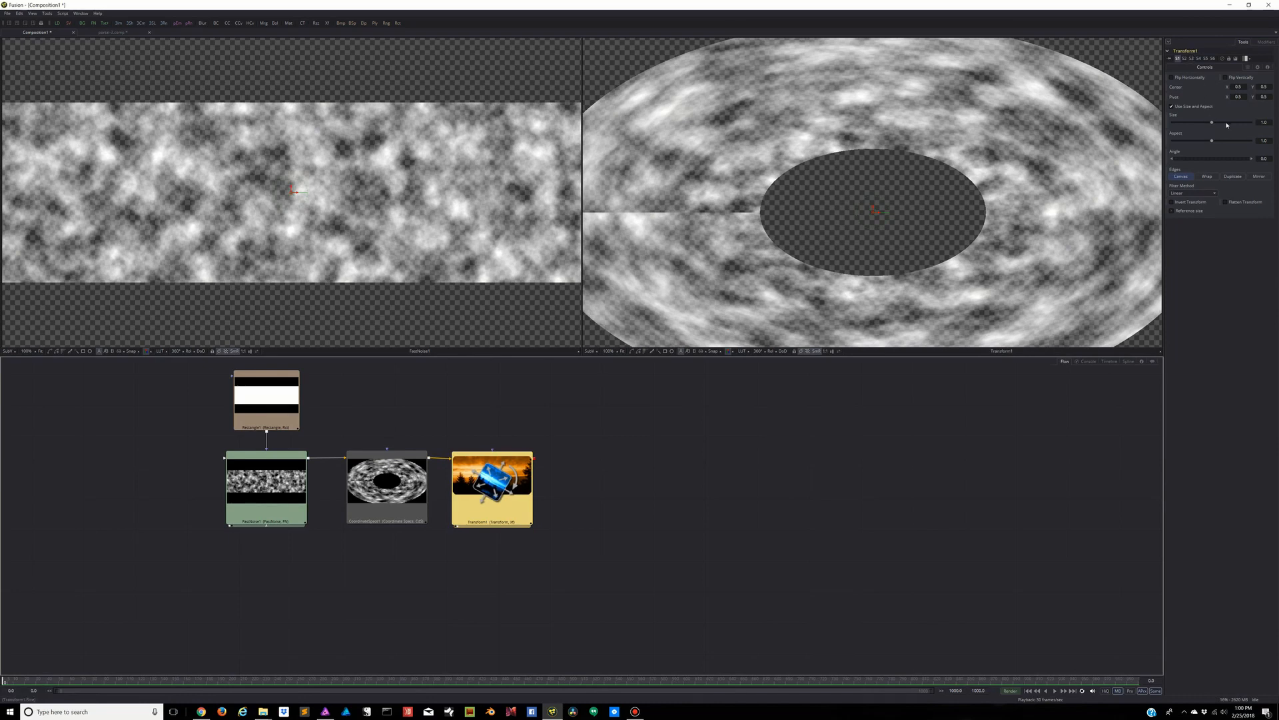
drag(1213, 123, 1199, 122)
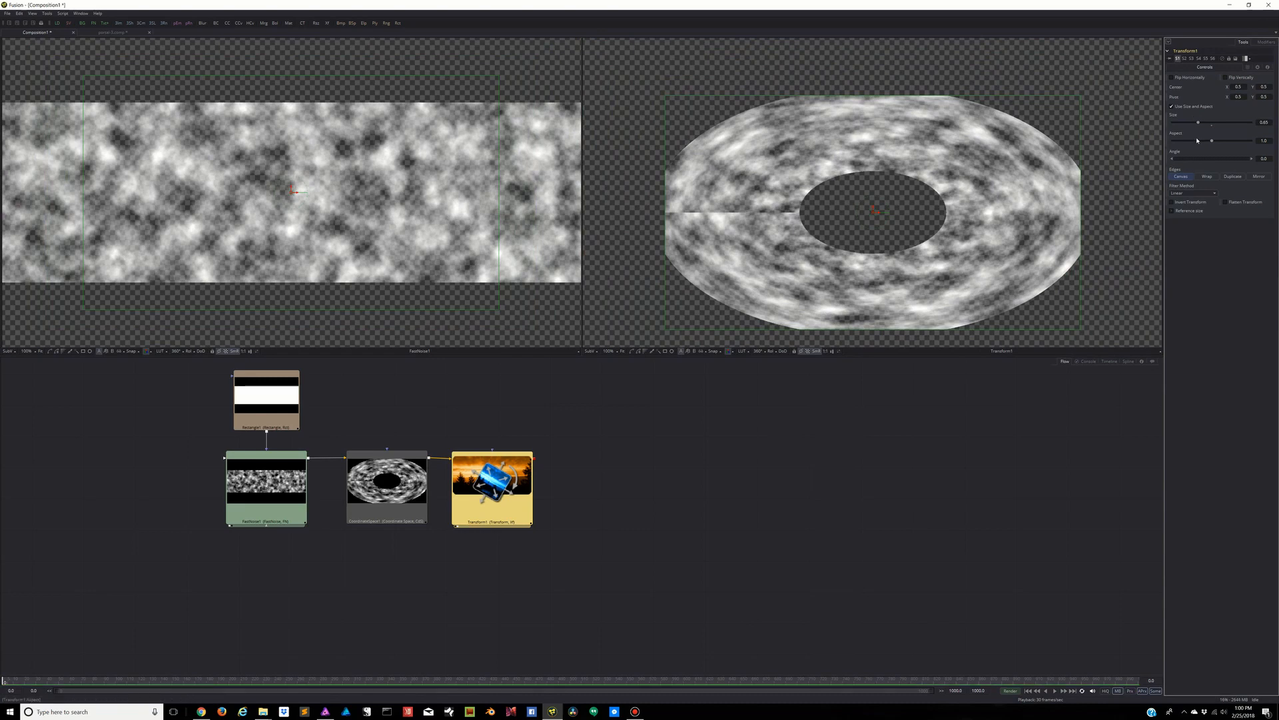
Undo the Transform size reduction, set its aspect to about 1.718, and compare the ring with the finished portal composition
key(ctrl+z)
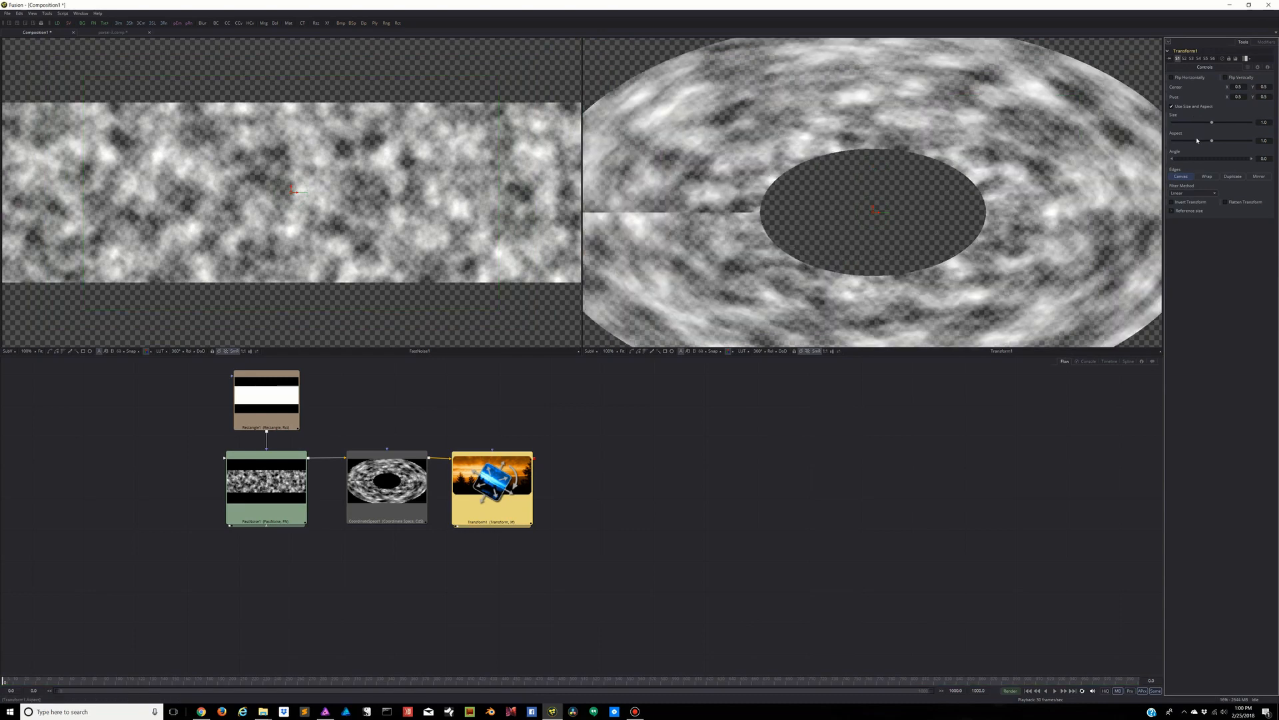
drag(1211, 141, 1220, 142)
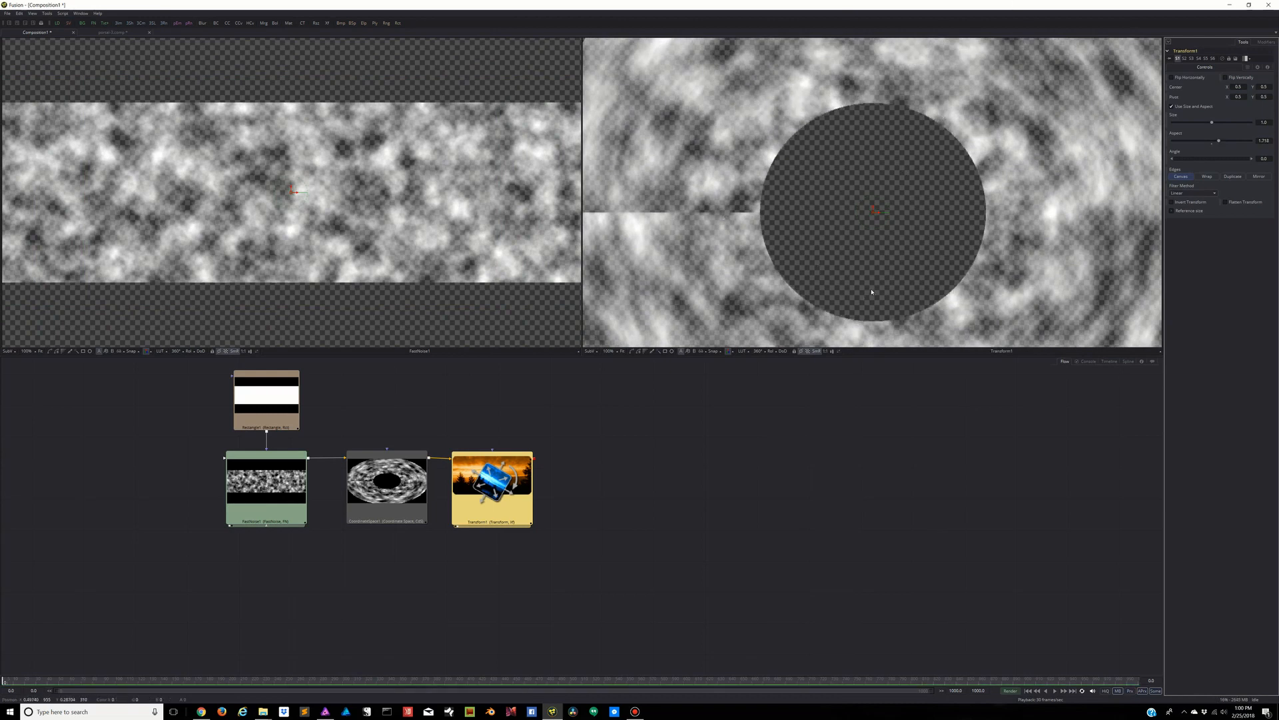
click(112, 32)
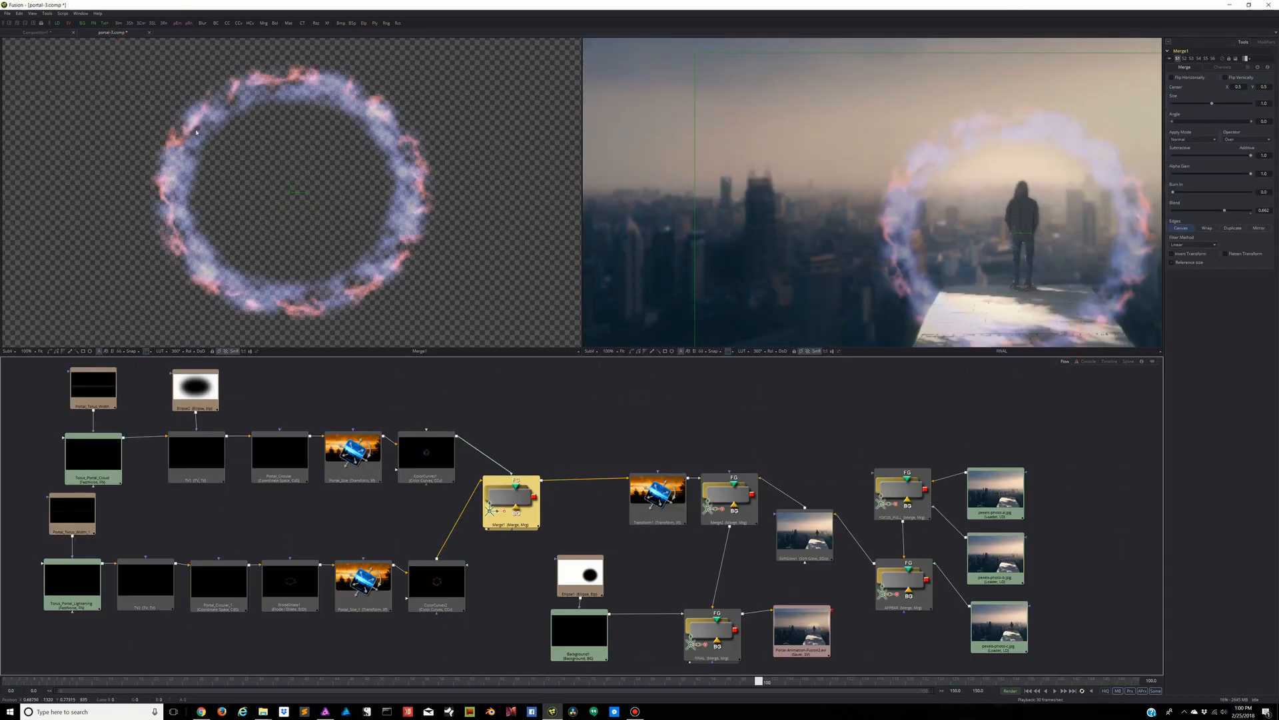
key(ctrl+Tab)
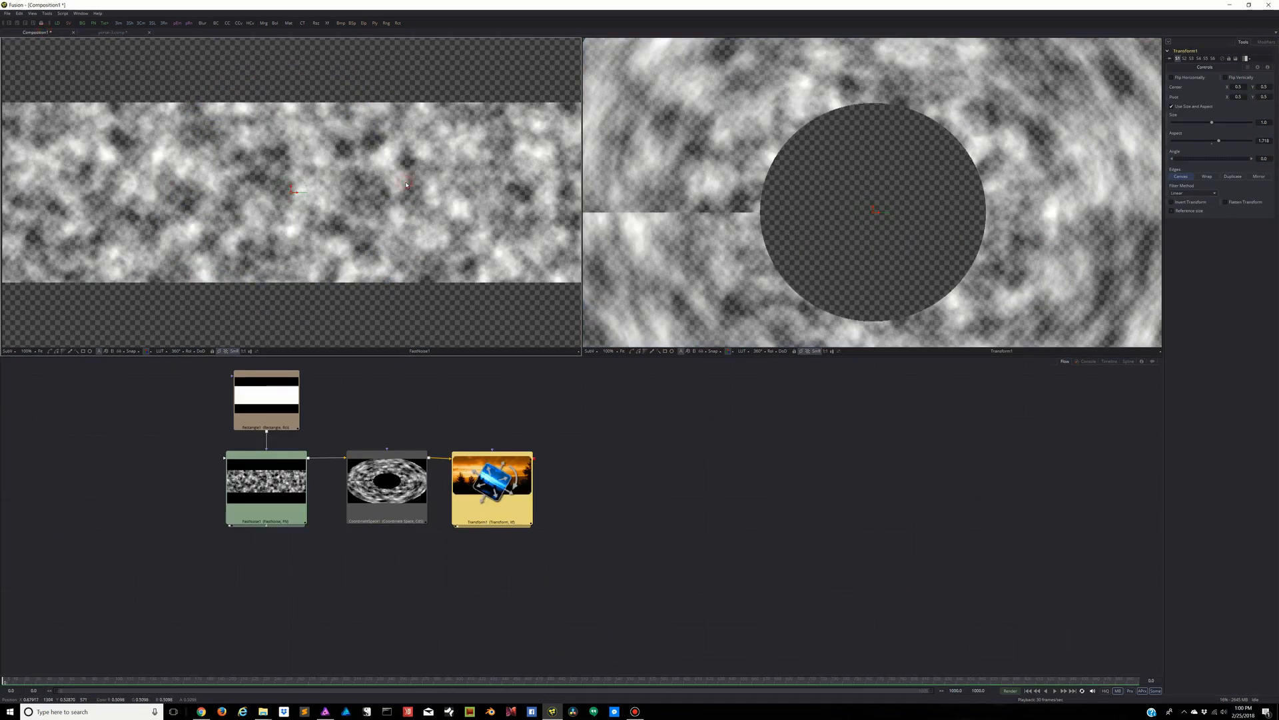
Reduce the rectangle mask's height to about 0.132 to thin the noise band into a narrower ring
click(266, 403)
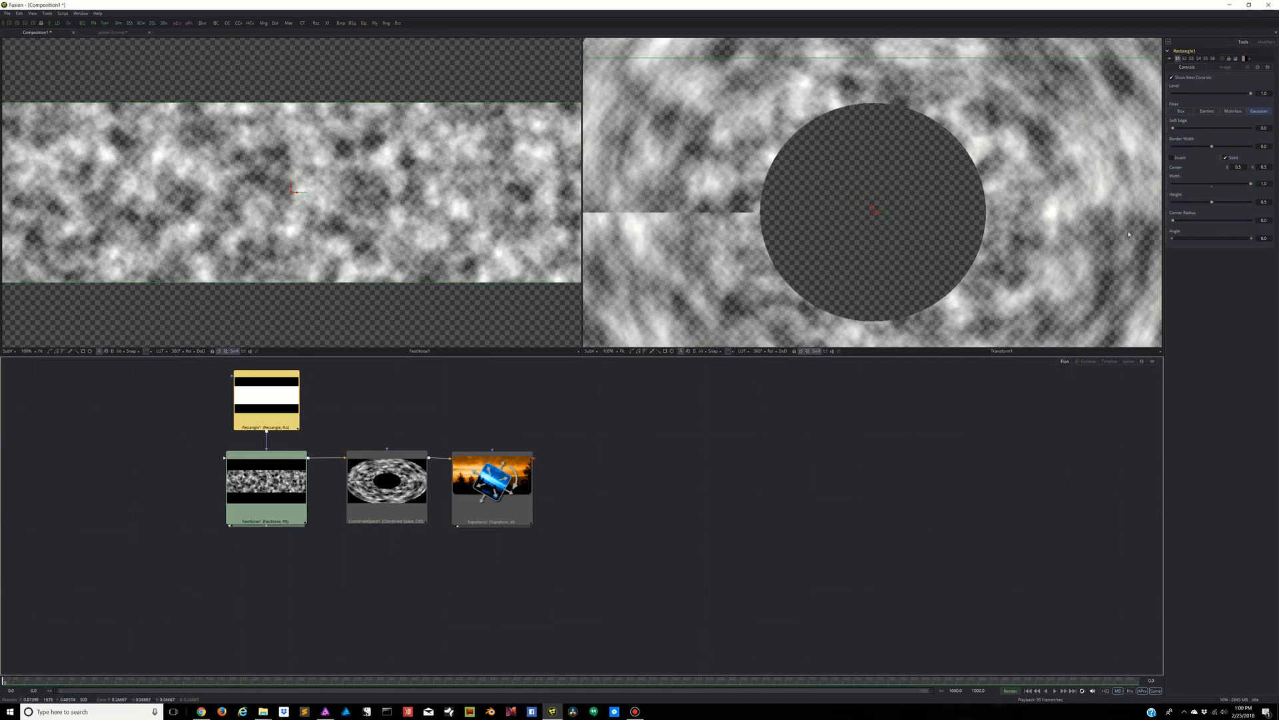
drag(1214, 204, 1176, 203)
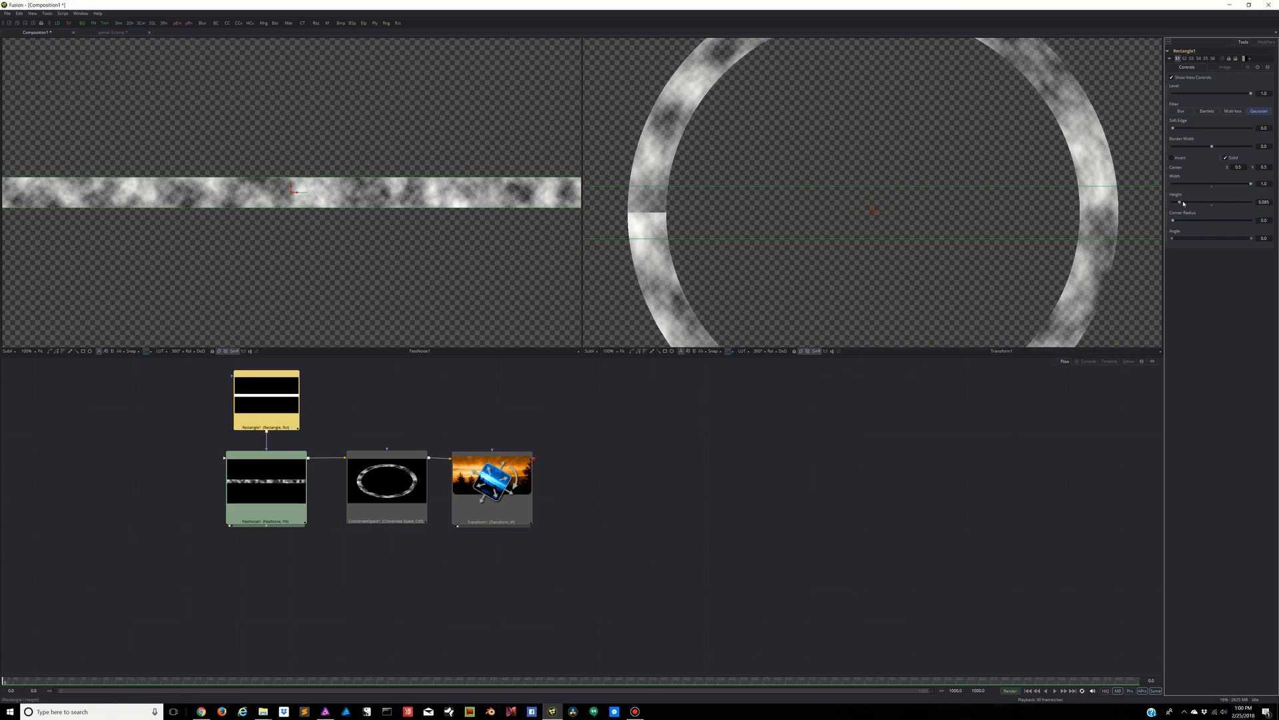
mouse_move(1179, 203)
mouse_down()
mouse_move(1200, 203)
mouse_move(1184, 199)
mouse_up()
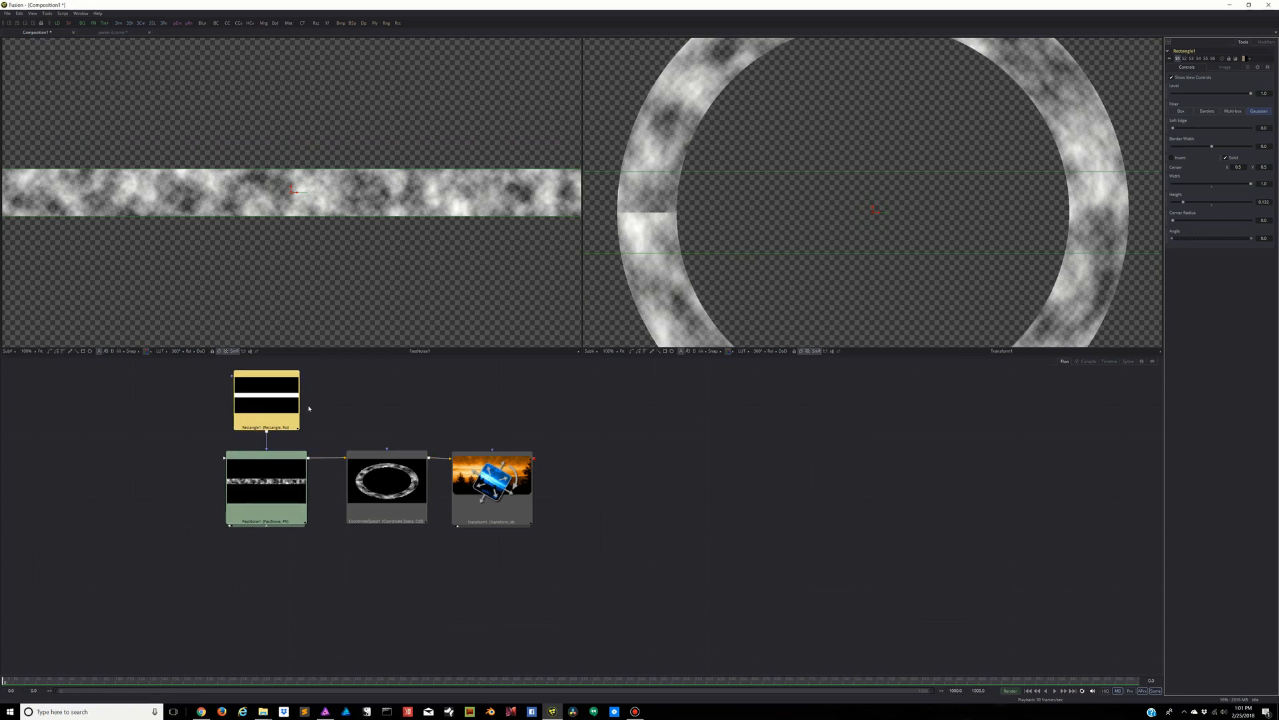
Move the rectangle mask and FastNoise nodes together slightly left in the flow
drag(206, 369, 333, 545)
drag(285, 458, 271, 457)
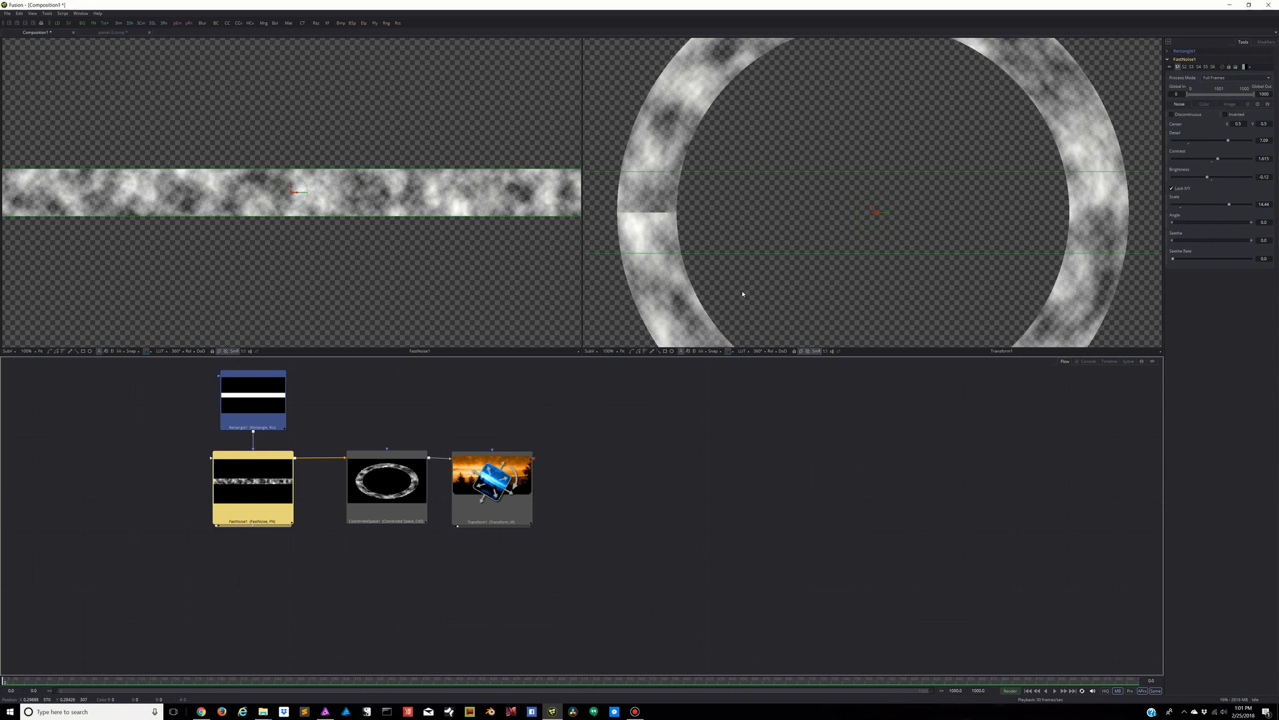
click(231, 591)
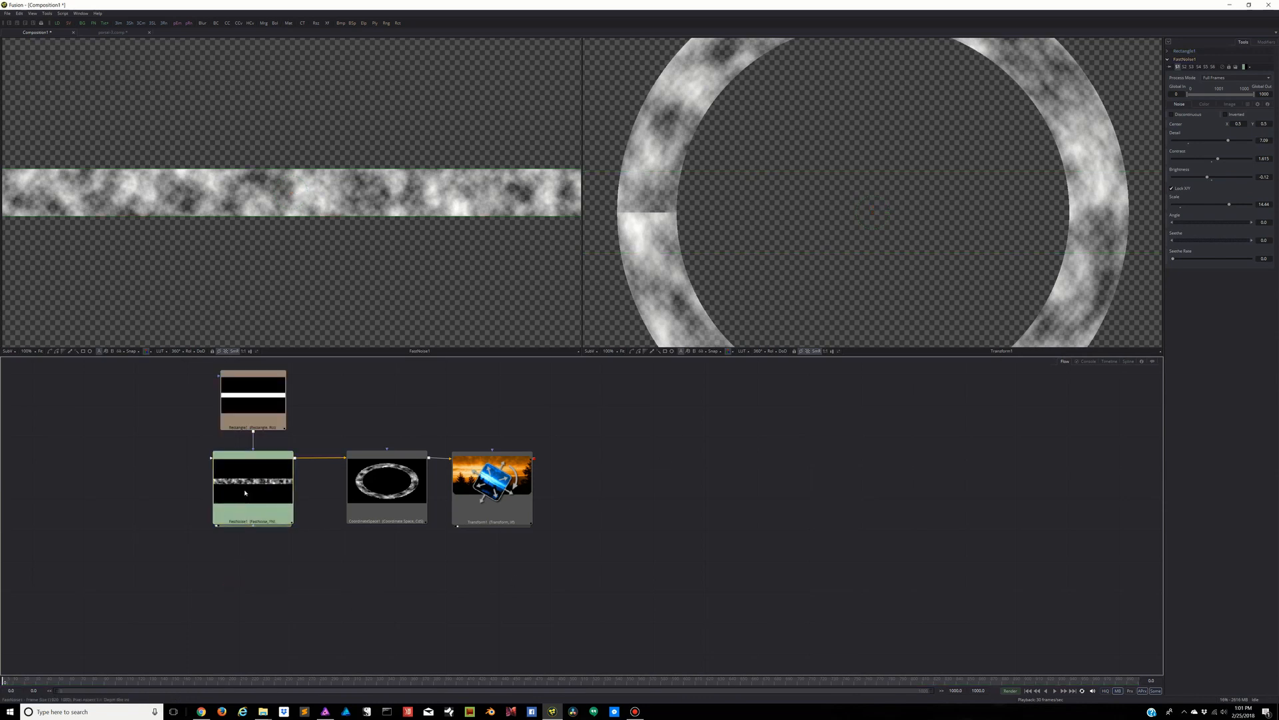
Lower the rectangle mask's center toward the bottom of the frame and reduce its height to about 0.06
click(260, 409)
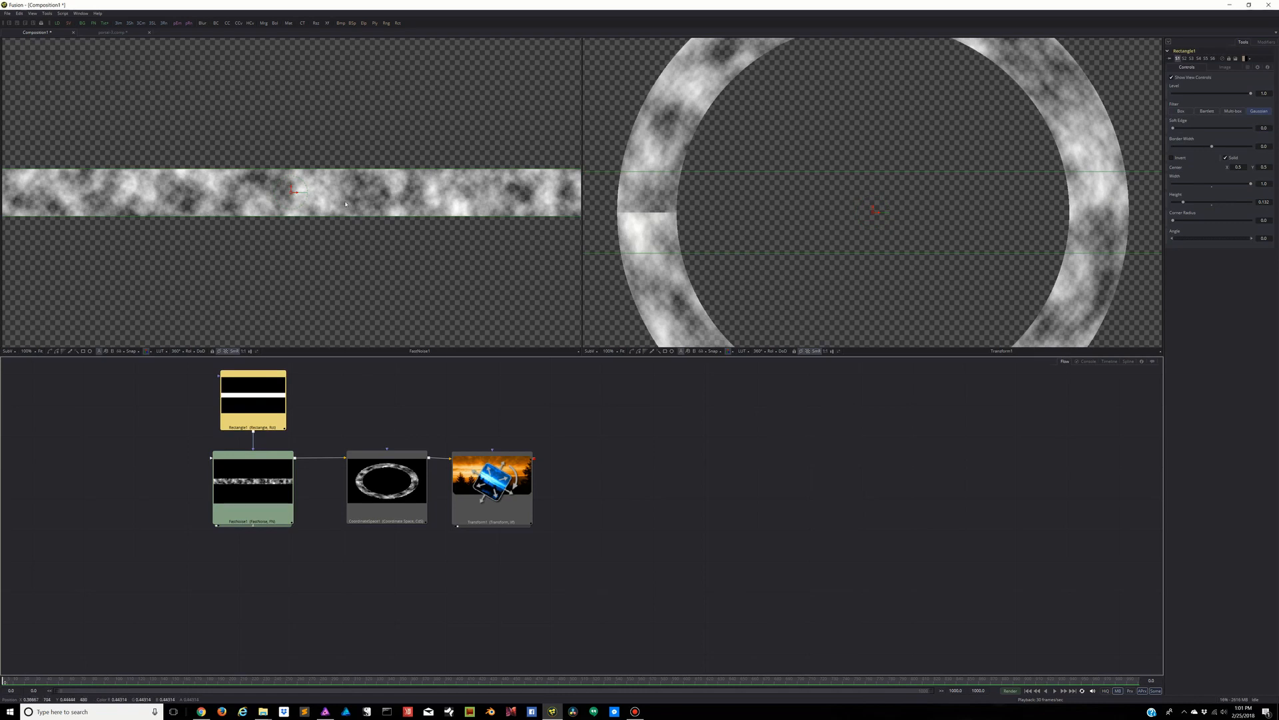
mouse_move(297, 194)
mouse_down()
mouse_move(373, 195)
mouse_move(163, 200)
mouse_move(408, 205)
mouse_move(320, 212)
mouse_move(481, 239)
mouse_move(589, 237)
mouse_move(409, 235)
mouse_move(297, 208)
mouse_up()
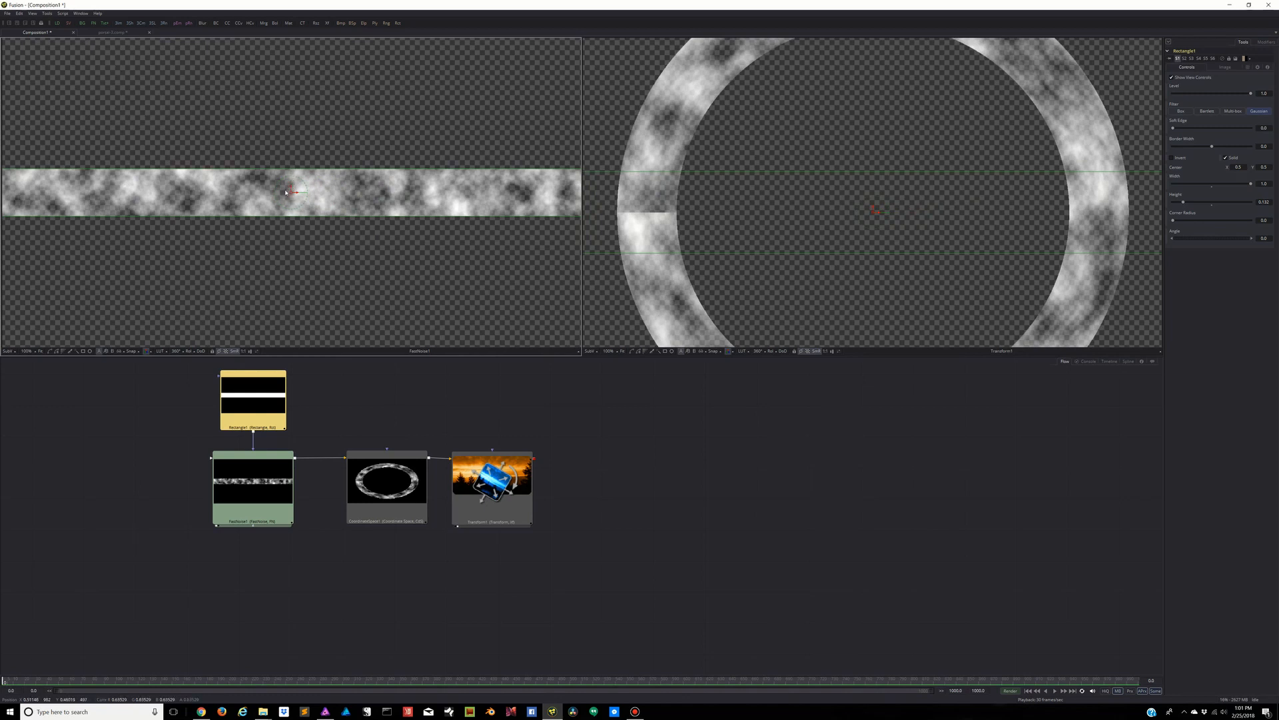
drag(291, 188, 279, 318)
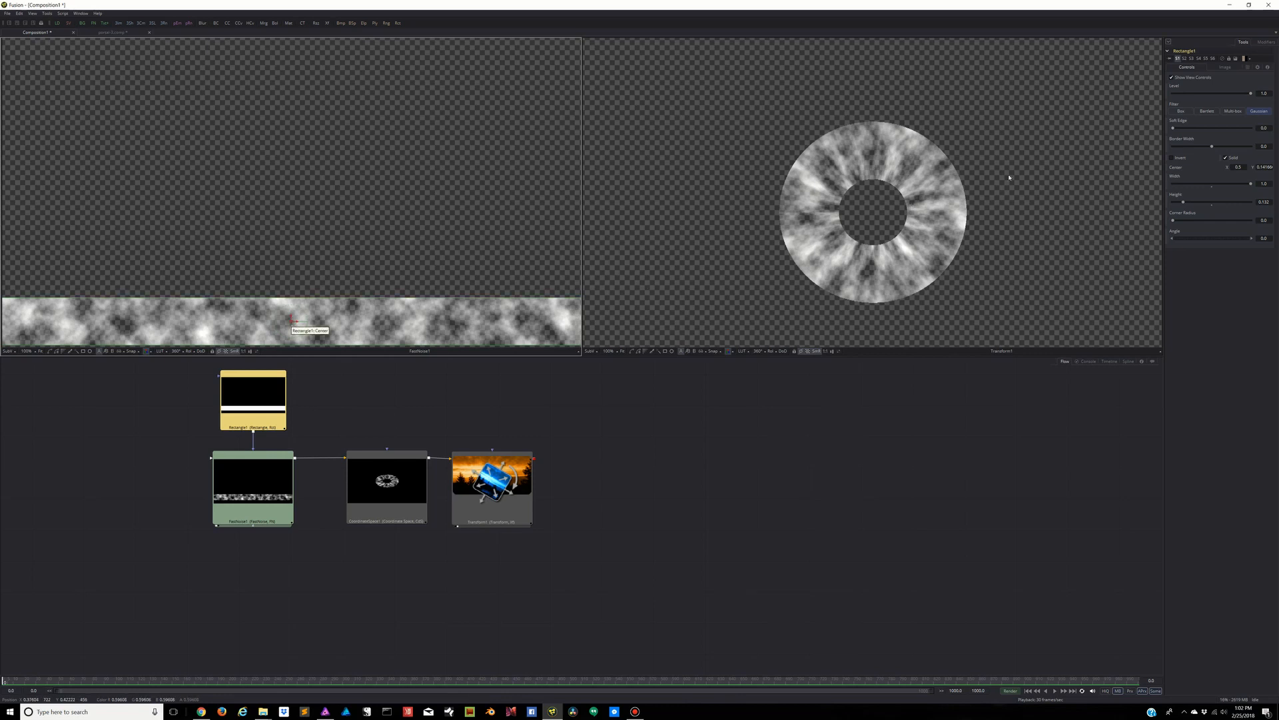
drag(1183, 204, 1161, 212)
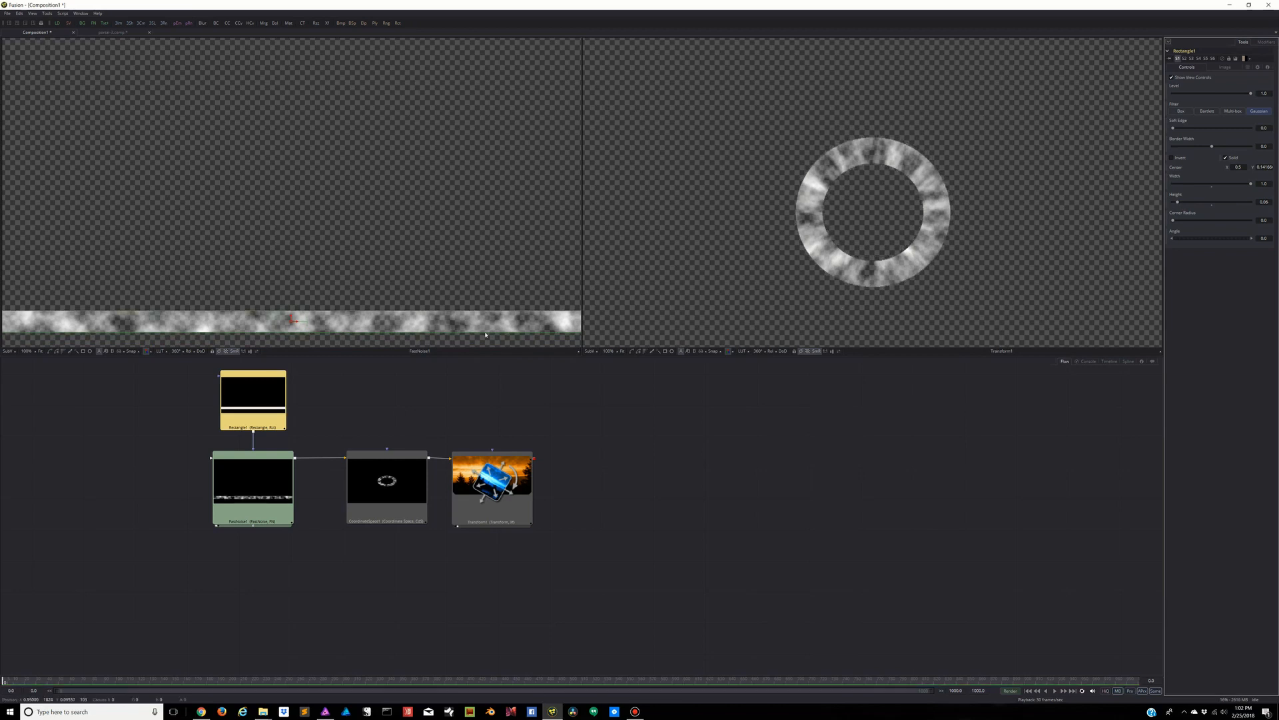
drag(291, 318, 291, 325)
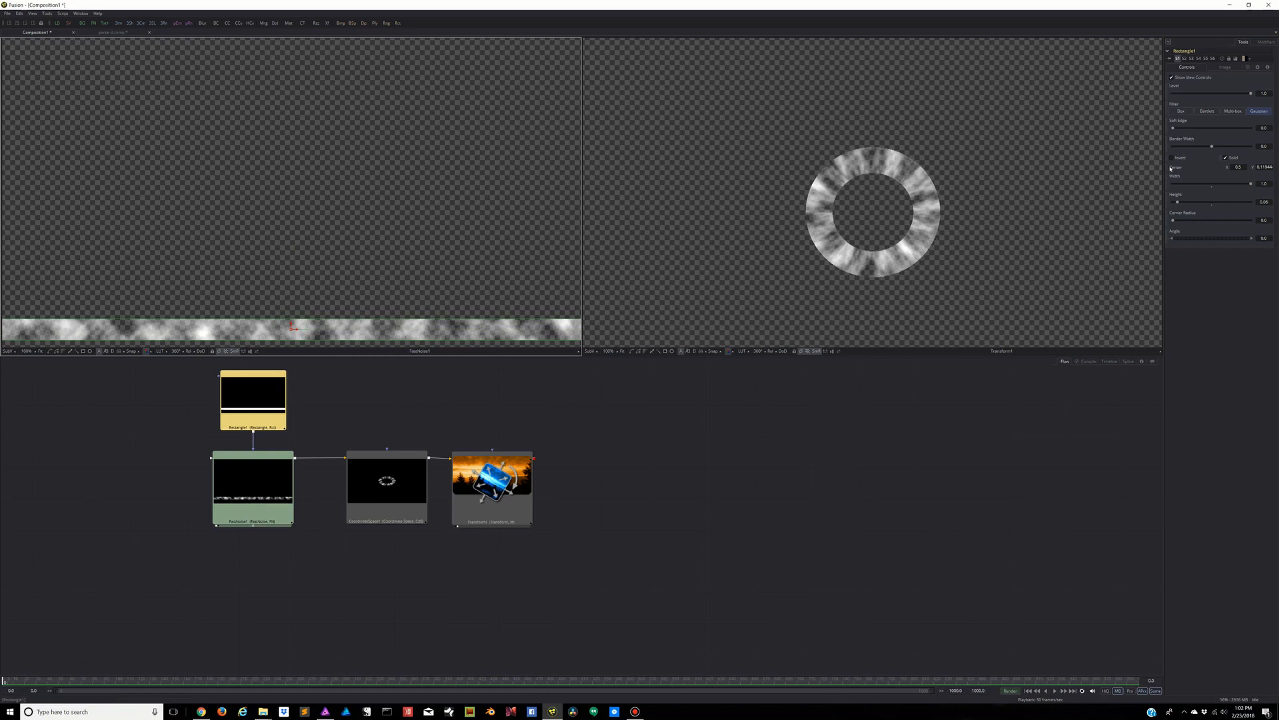
Set the rectangle mask's soft edge to about 0.024 and lower its center until the band nearly reaches the frame's bottom edge
drag(1173, 129, 1181, 129)
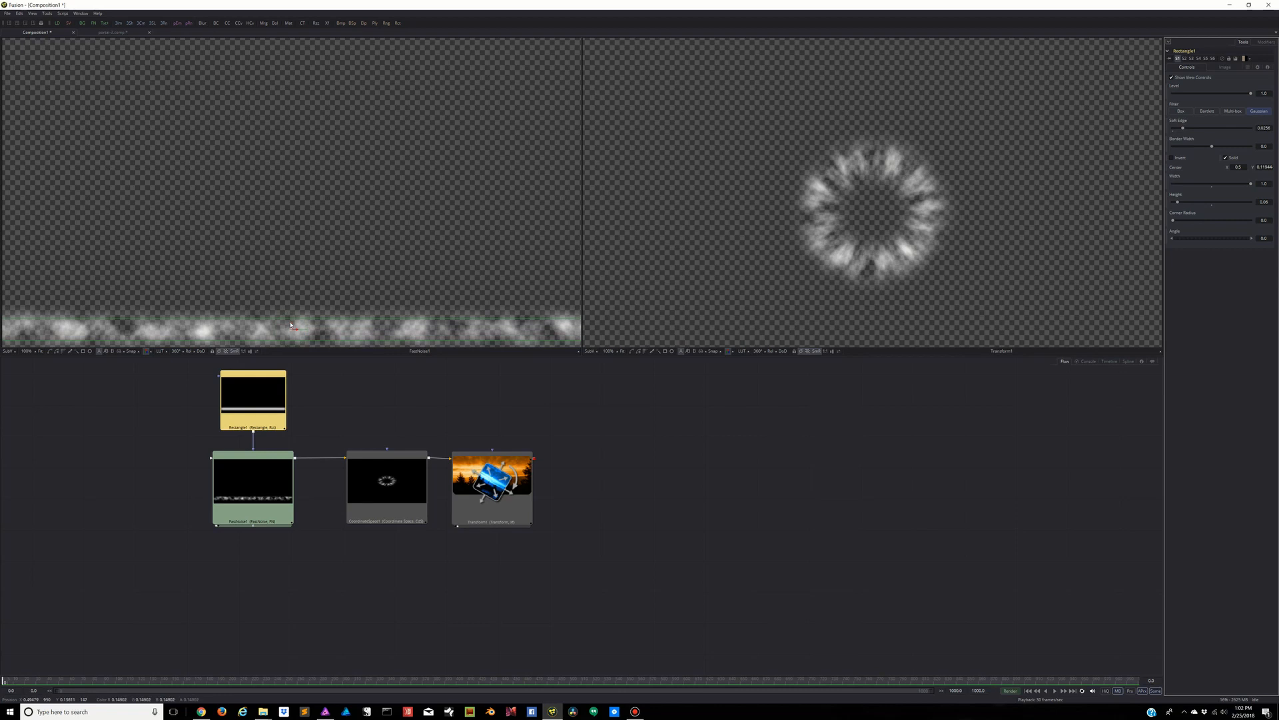
drag(291, 325, 291, 330)
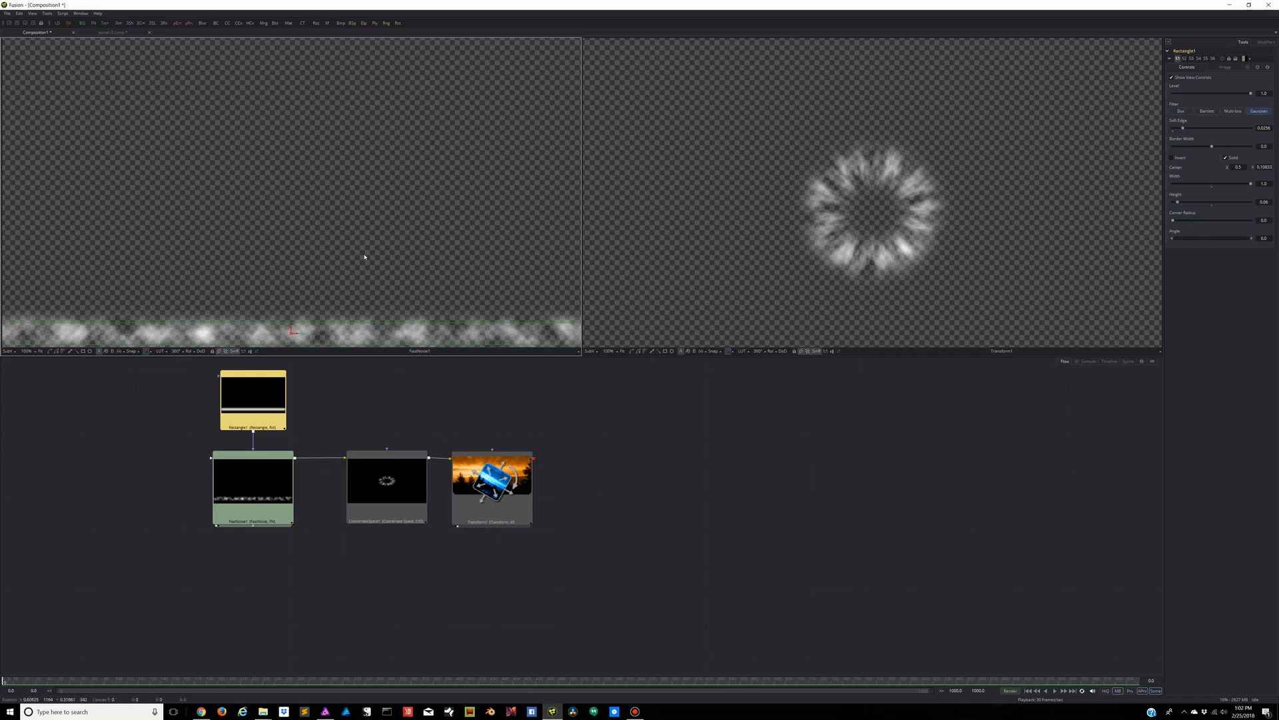
scroll(364, 257, up, 1)
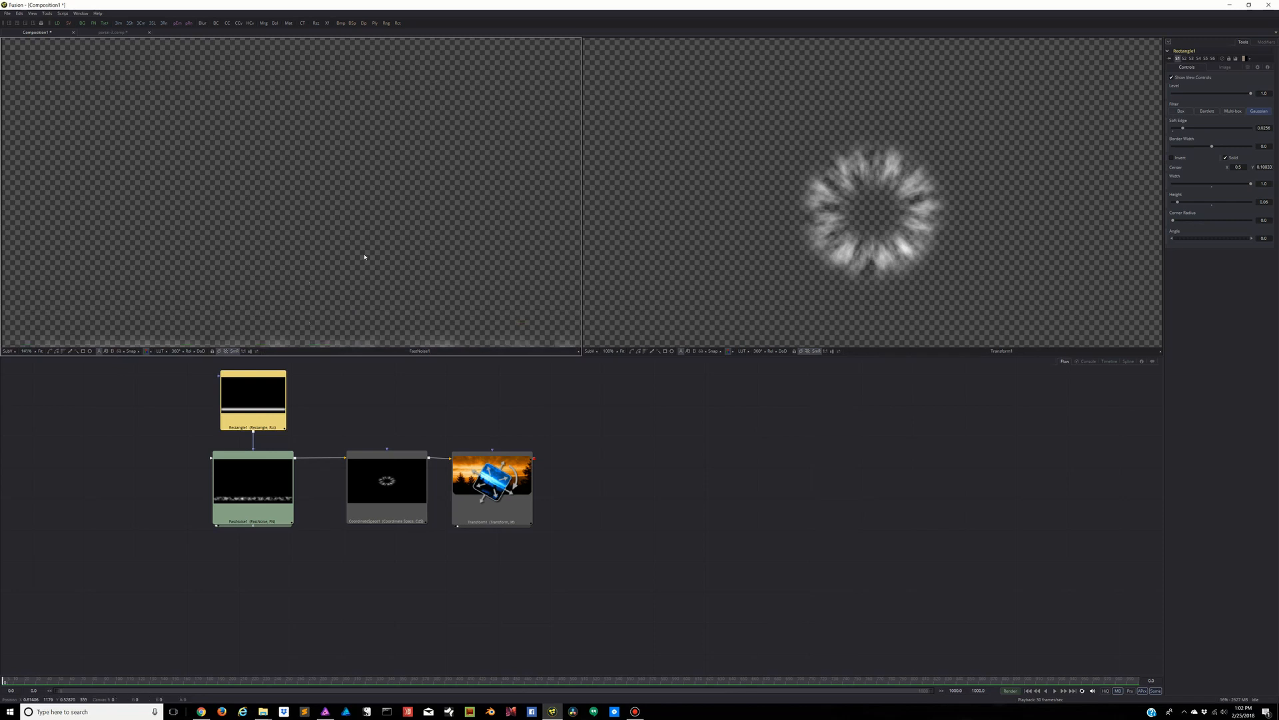
scroll(364, 257, down, 2)
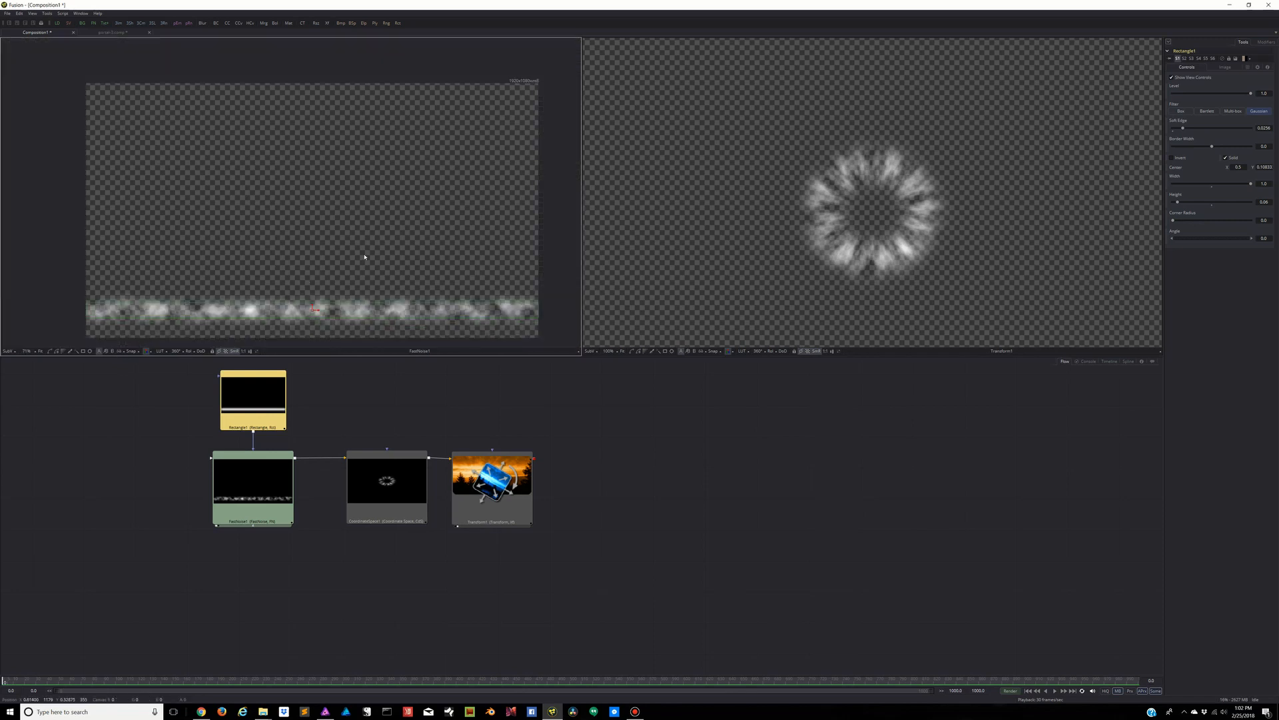
scroll(364, 257, down, 1)
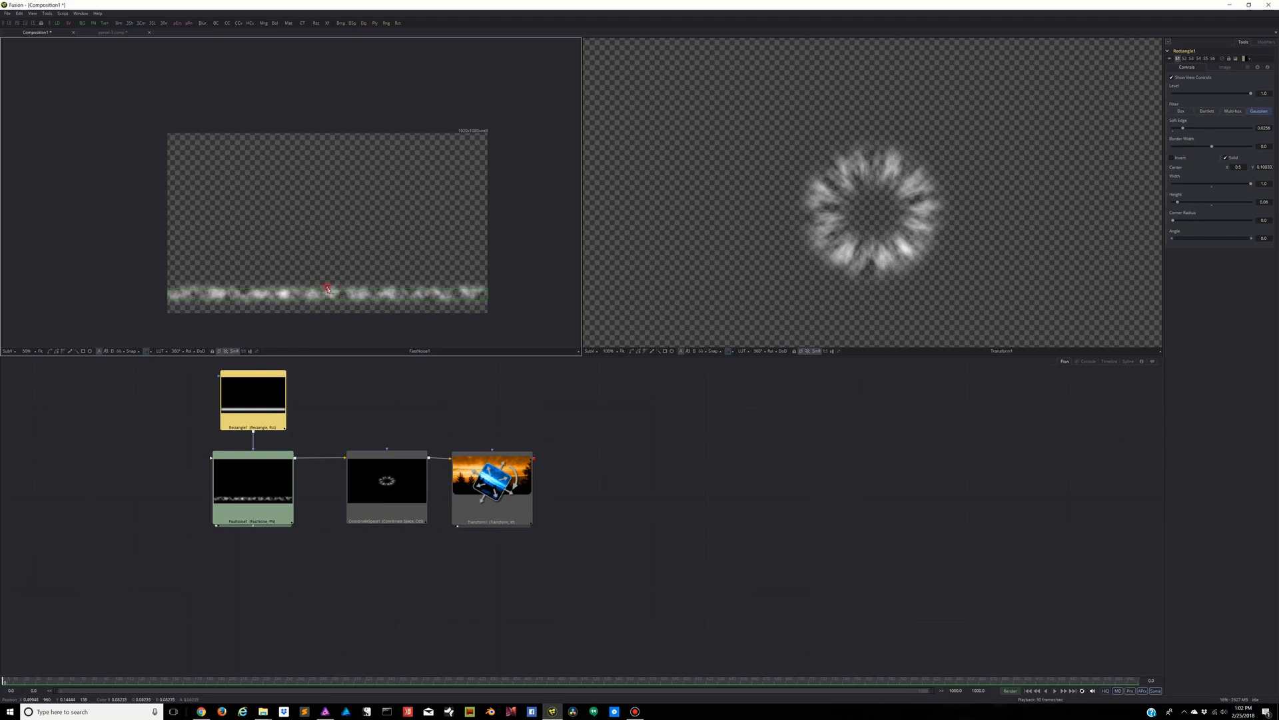
mouse_move(331, 290)
mouse_down()
mouse_move(327, 310)
mouse_move(327, 298)
mouse_up()
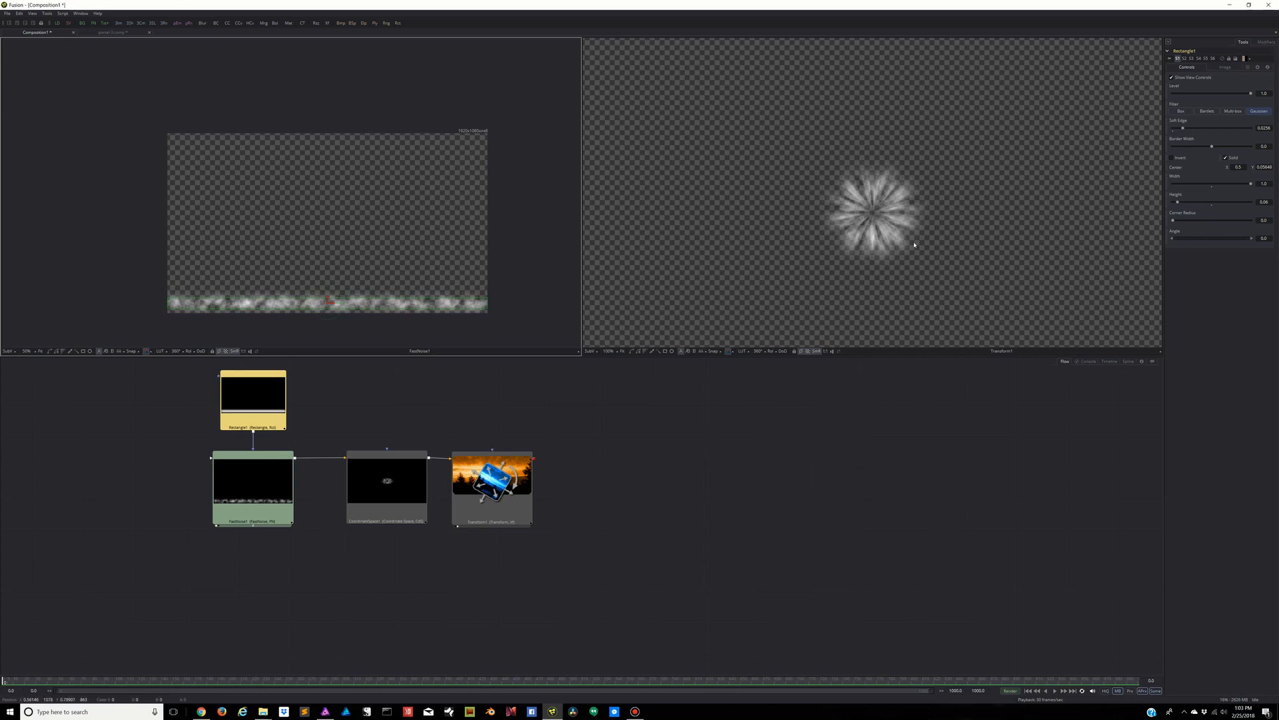
Move the Coordinate Space and Transform nodes left in the flow, closer to the FastNoise node
click(594, 471)
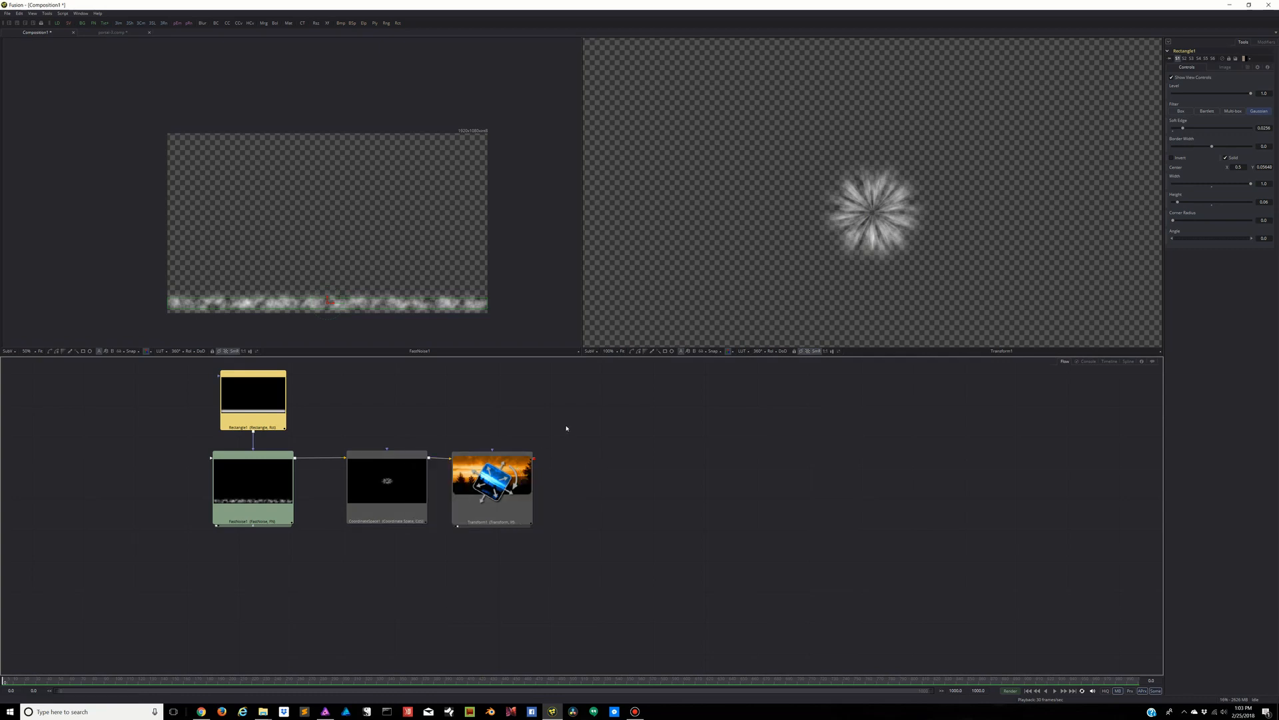
drag(587, 410, 324, 572)
drag(363, 519, 327, 519)
drag(440, 456, 436, 456)
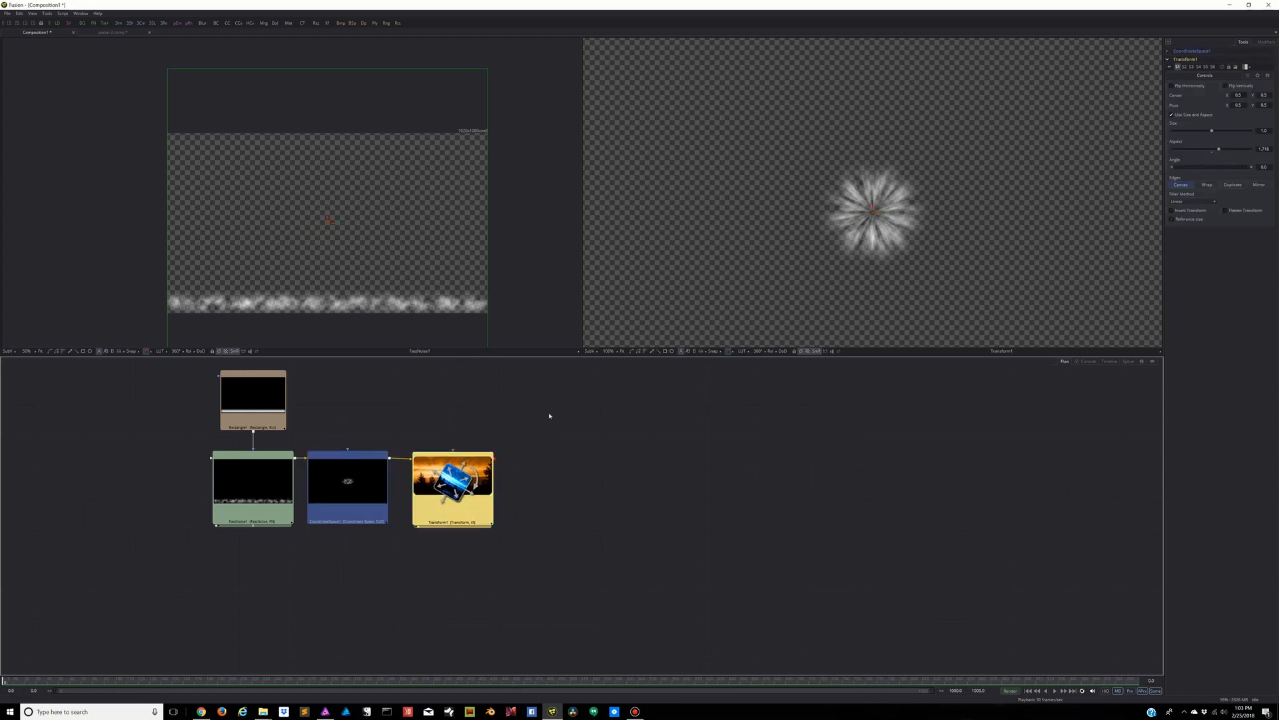
click(548, 417)
click(472, 455)
click(466, 455)
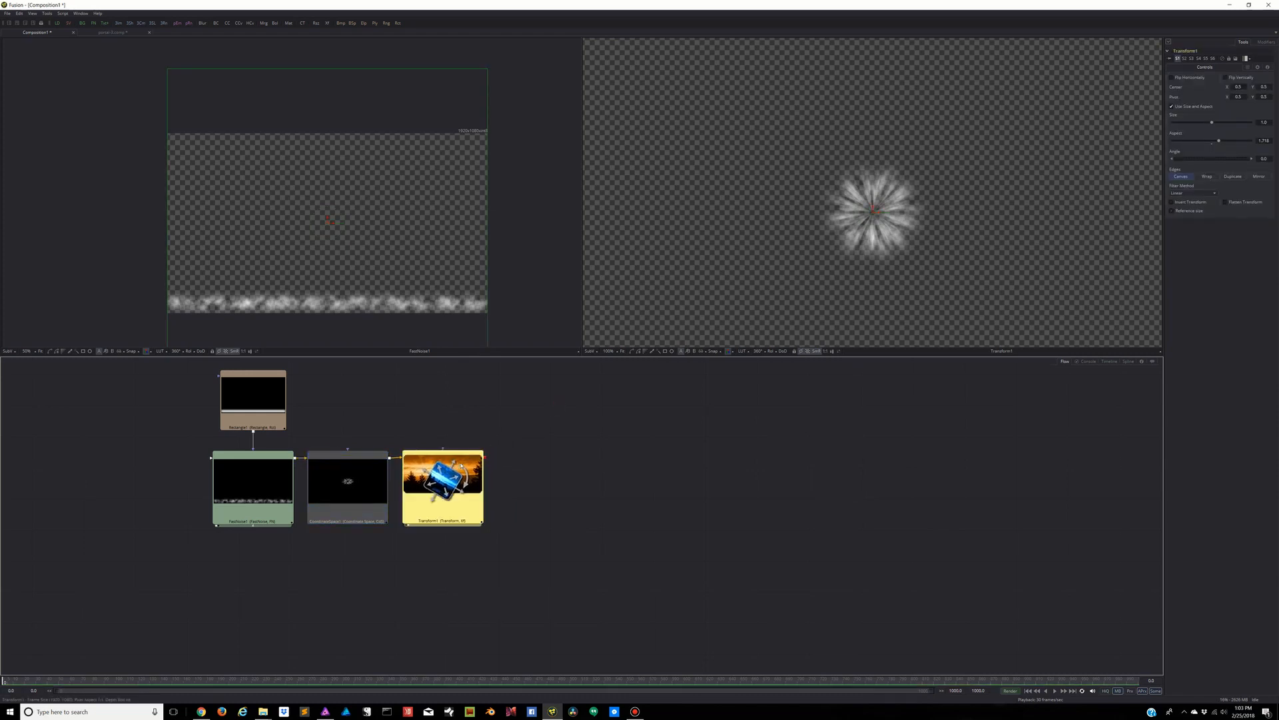
Add a Merge node after the Transform, move it further right, and disconnect the Transform from its background input
click(264, 23)
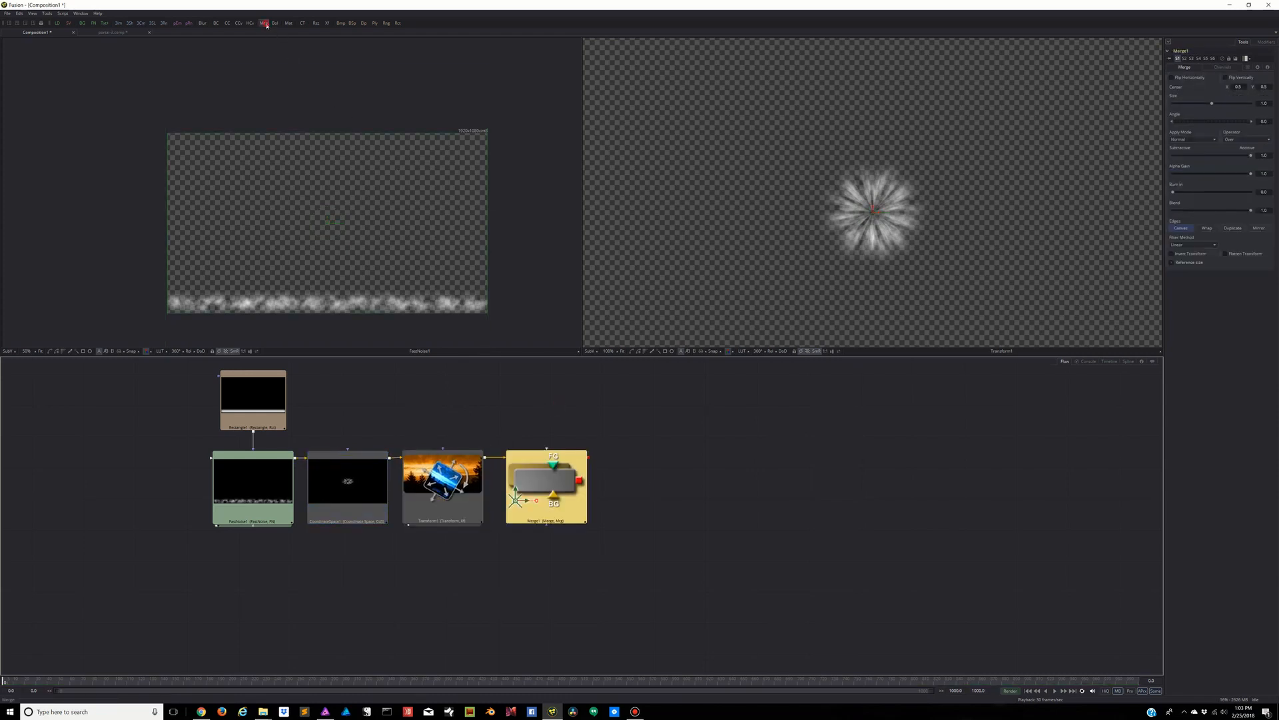
drag(547, 467, 664, 461)
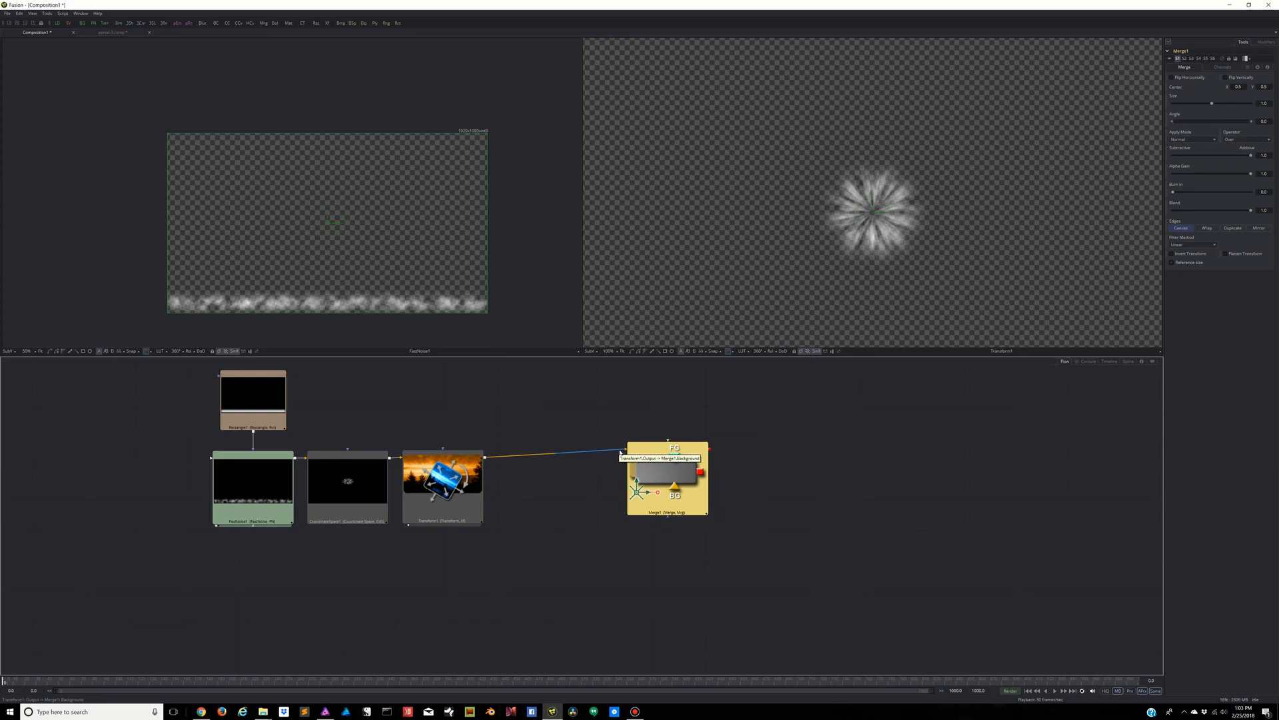
click(595, 452)
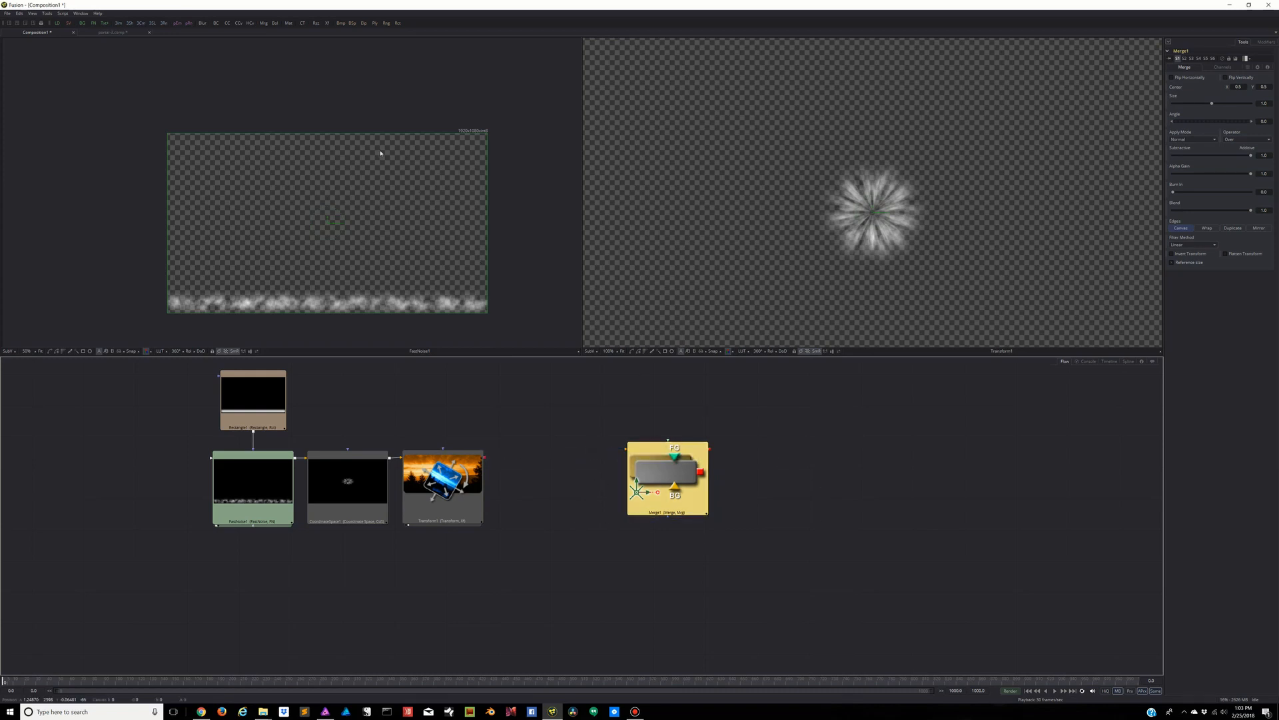
Add a separate Background node and connect its output to the Merge node's background input
click(833, 433)
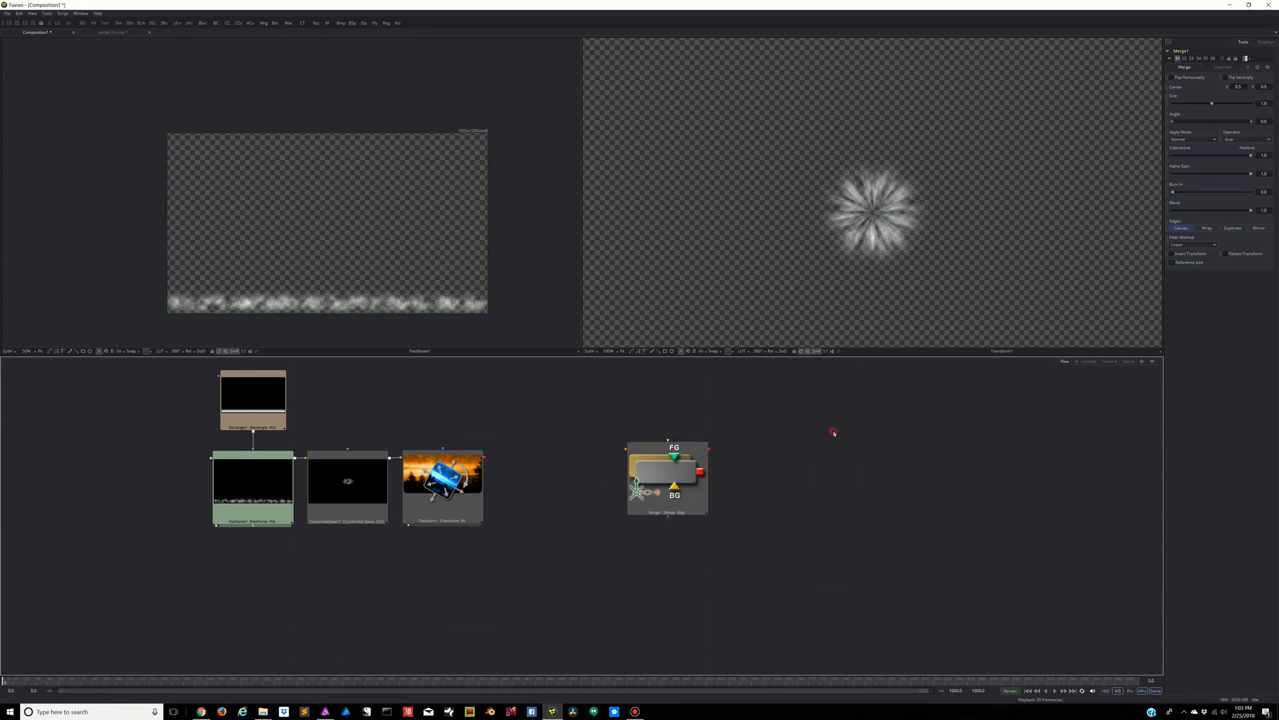
key(shift+space)
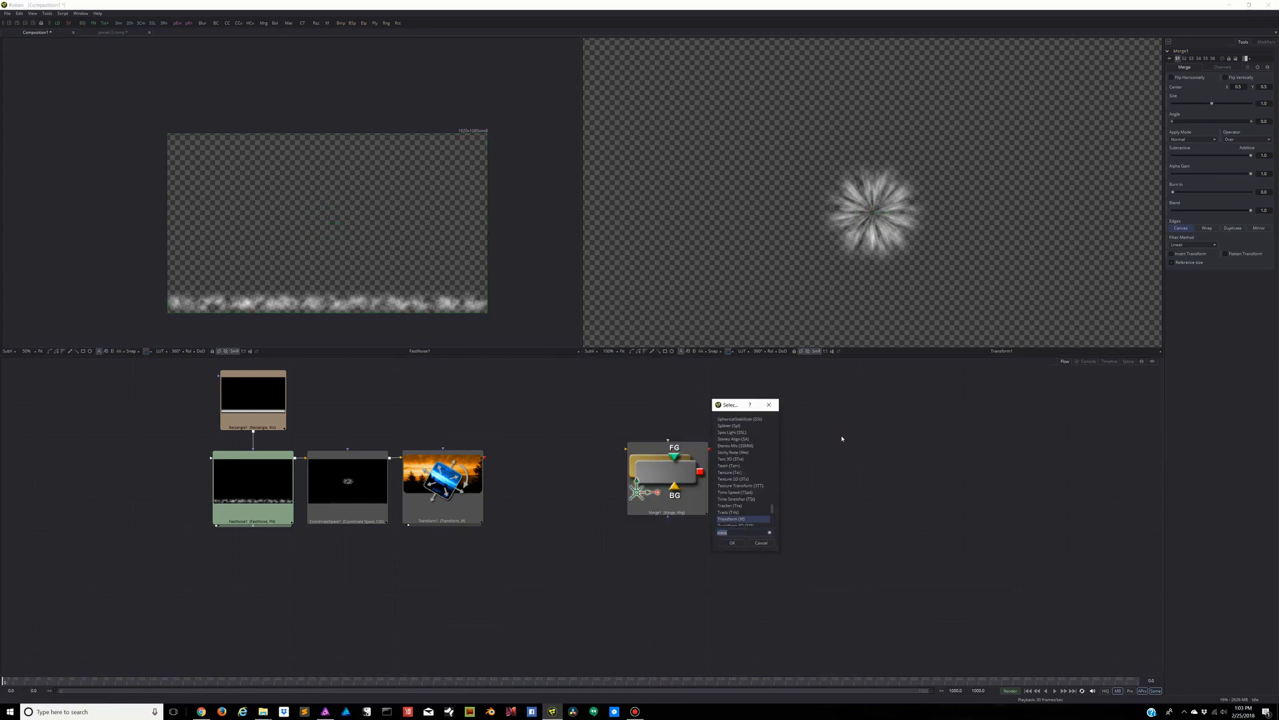
text(back)
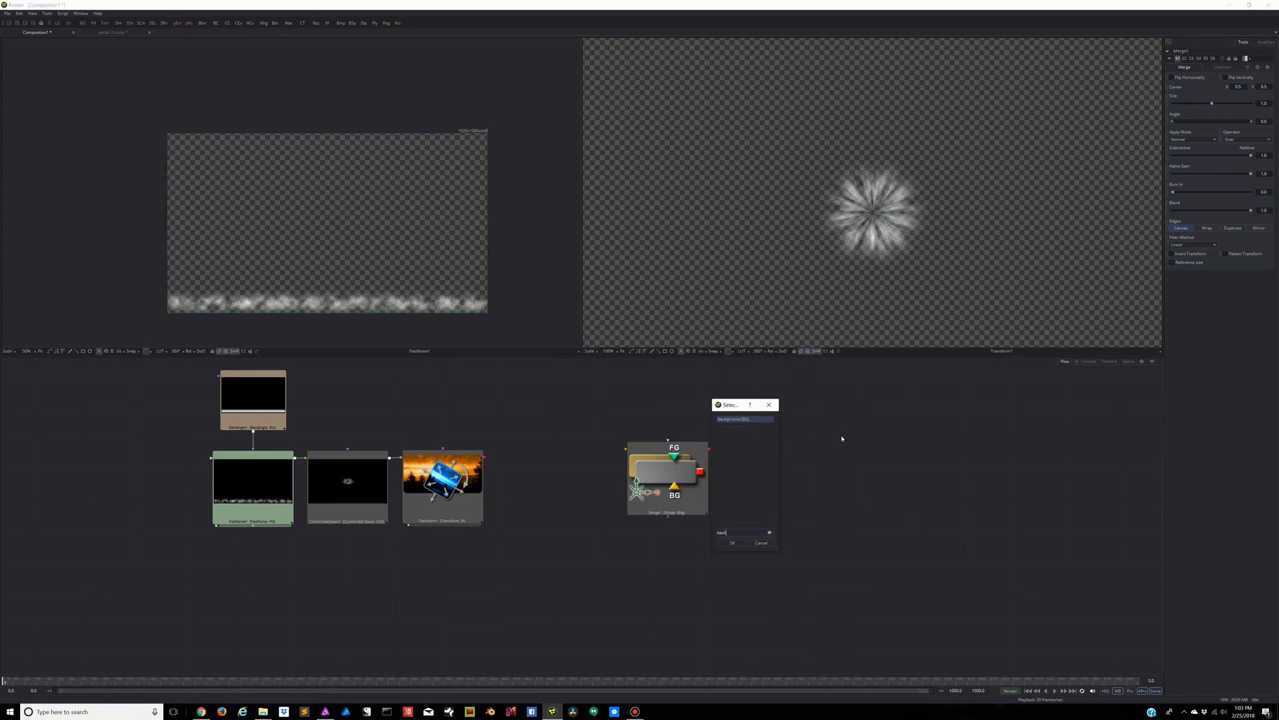
key(Return)
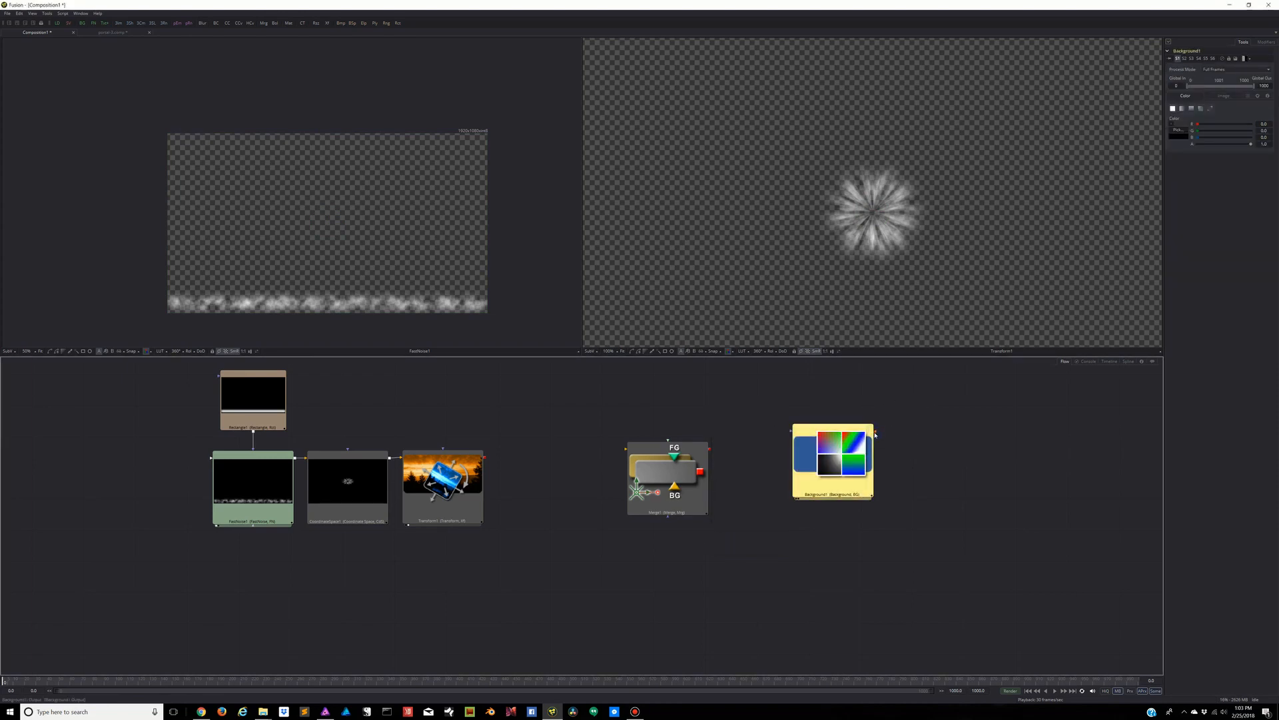
drag(874, 431, 674, 477)
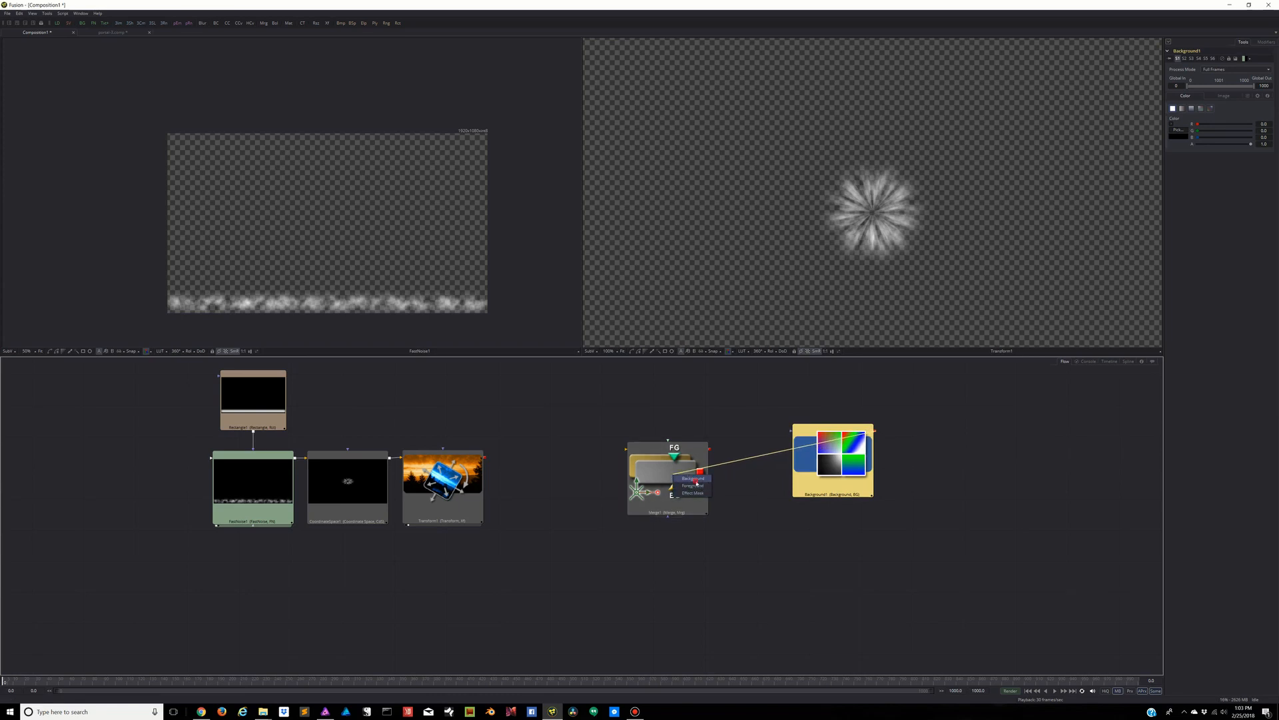
click(693, 478)
Show the Merge node in the second viewer and connect the Transform's output to its foreground input
click(674, 476)
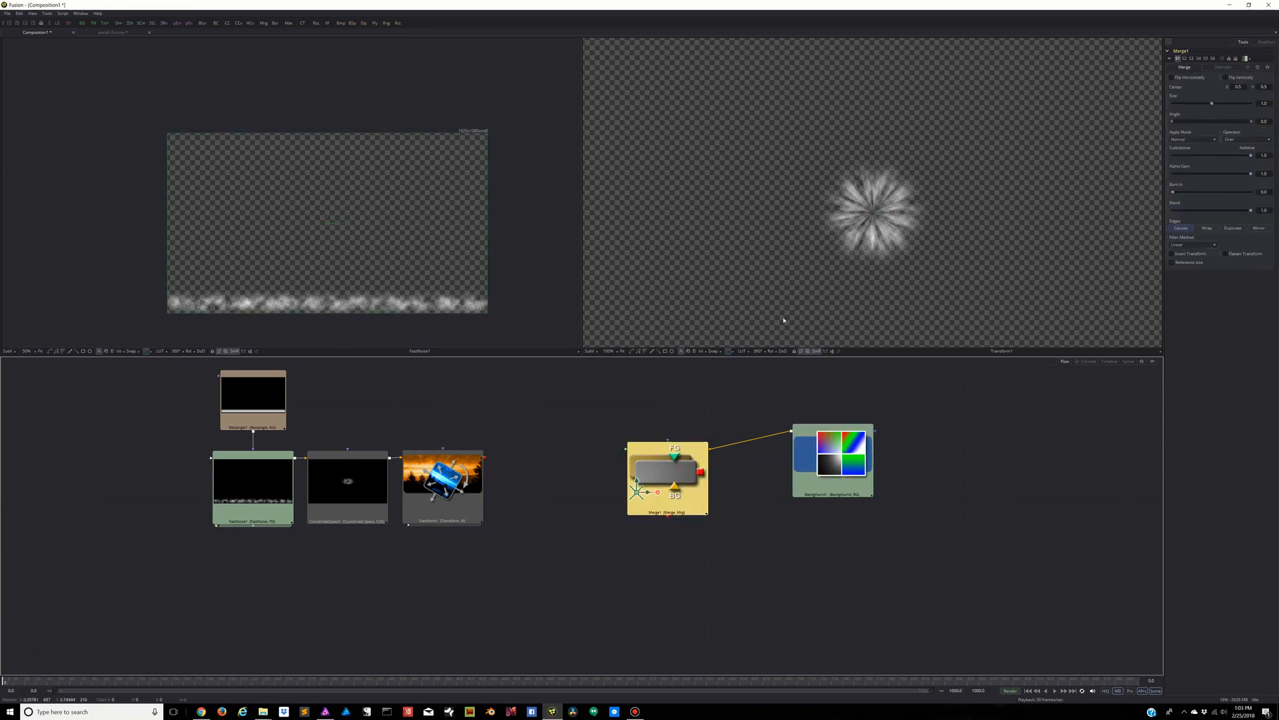
key(2)
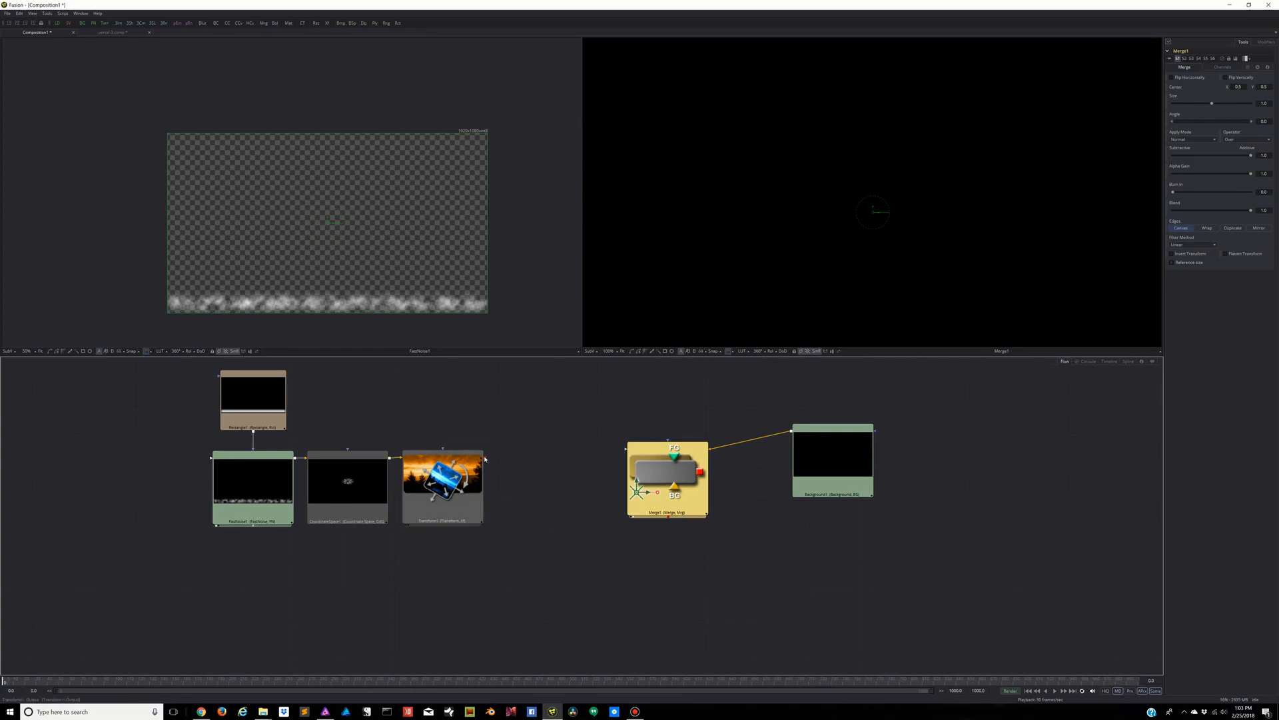
drag(485, 457, 673, 466)
click(683, 476)
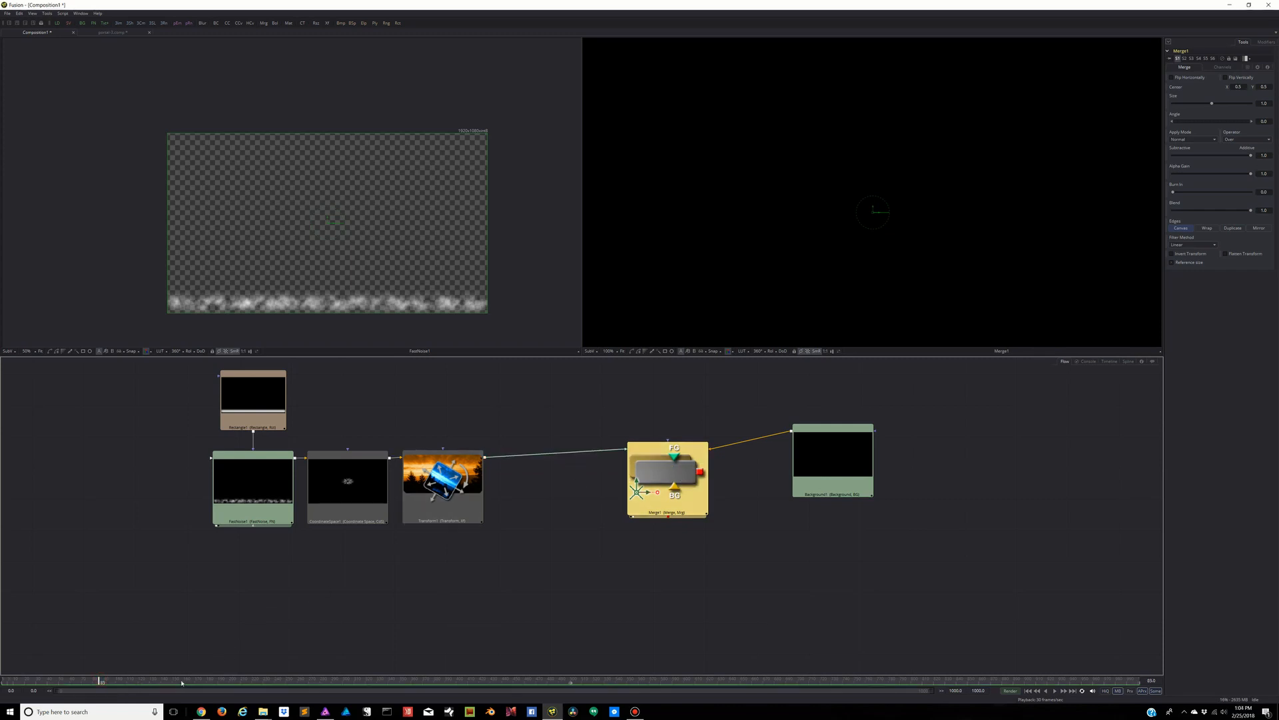
Move the rectangle mask upward over the FastNoise to turn the small burst into a wide ring
click(256, 408)
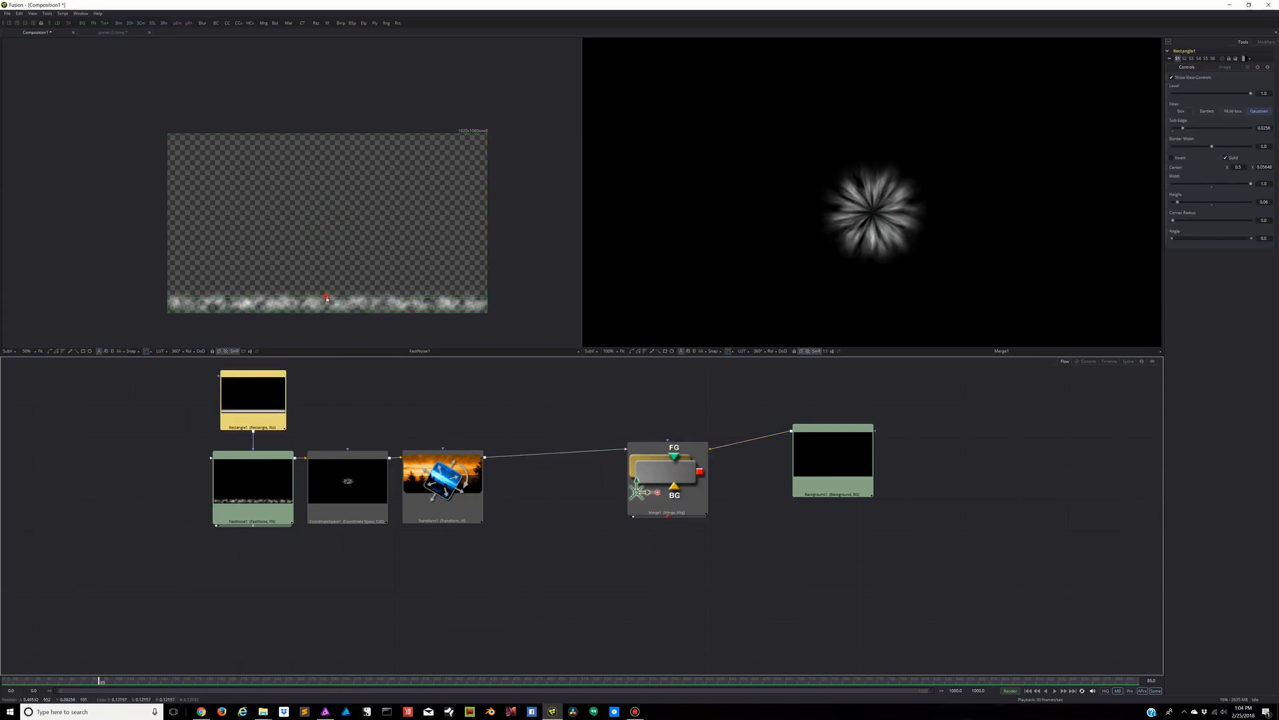
drag(326, 298, 336, 262)
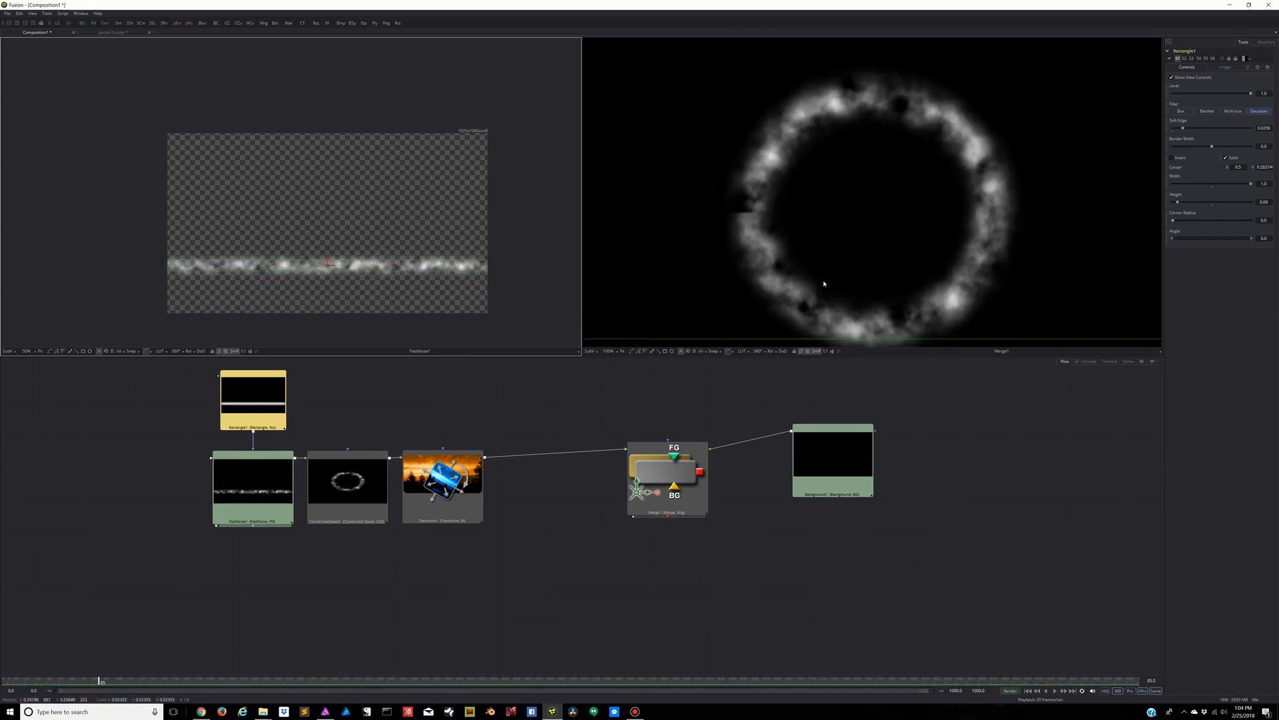
Shift the ring upward with the Transform node's center and view the whole frame in the Merge viewer
click(443, 503)
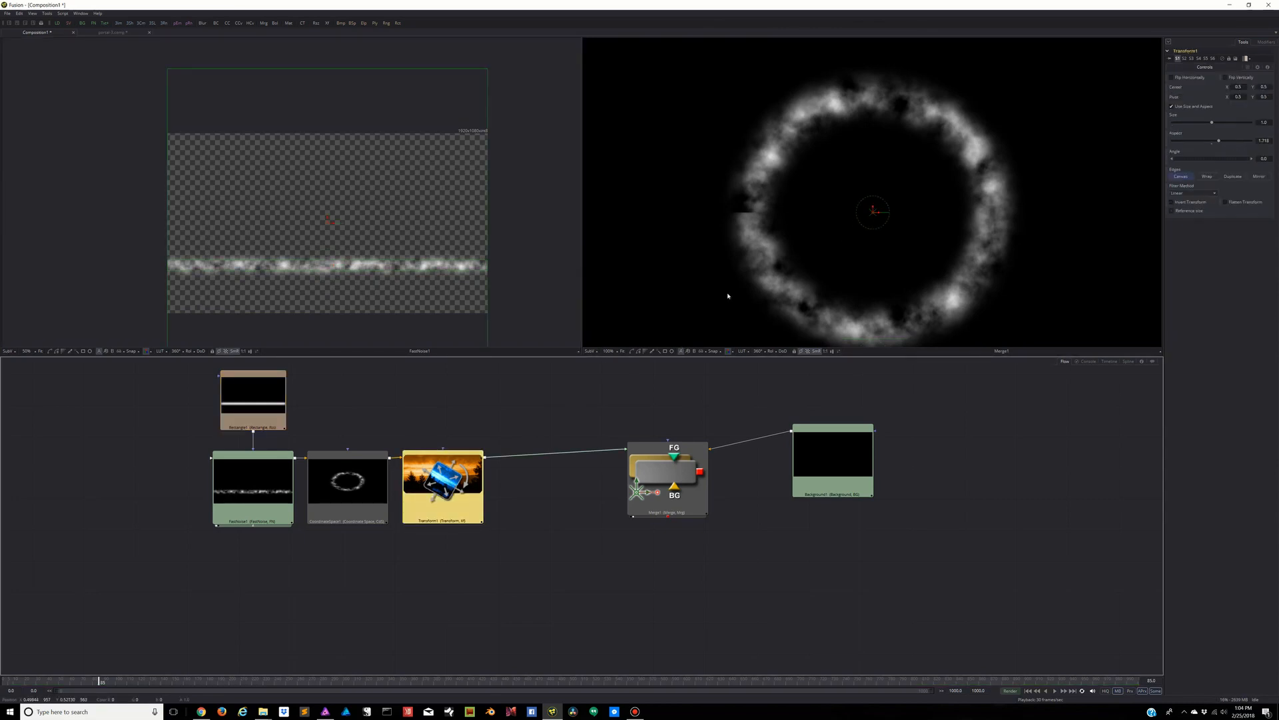
mouse_move(460, 485)
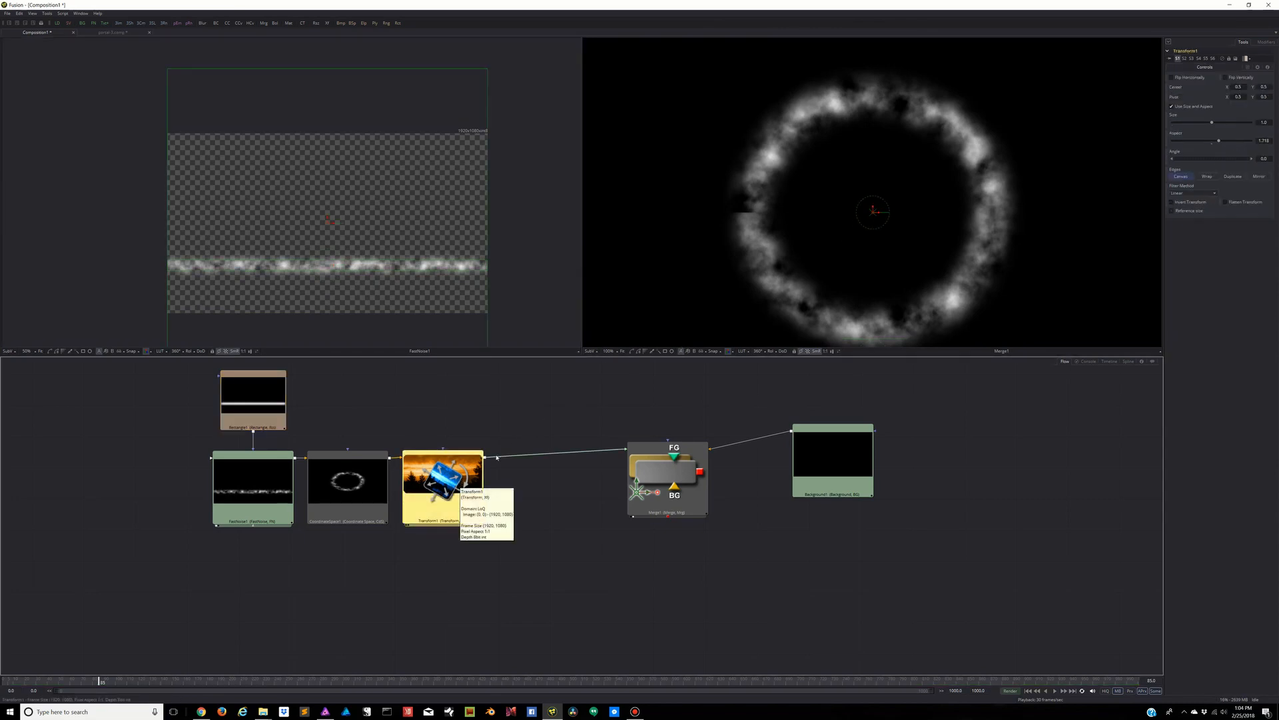
drag(873, 209, 874, 185)
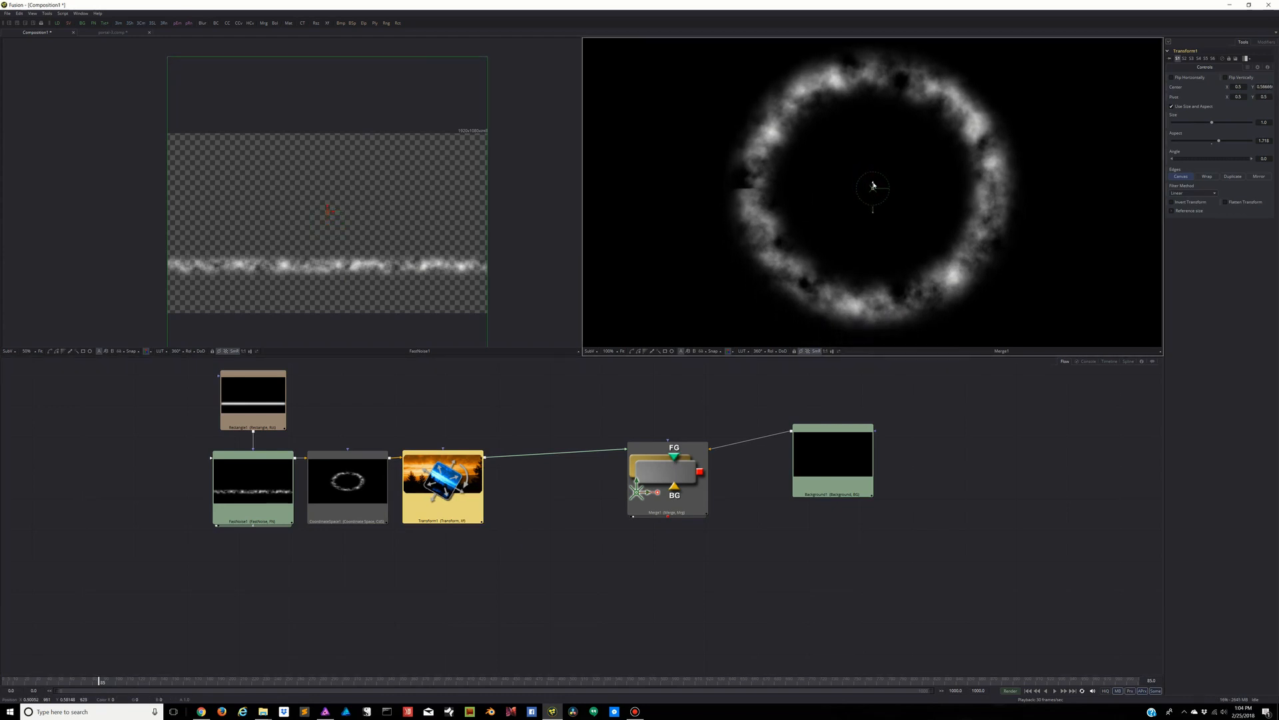
click(623, 351)
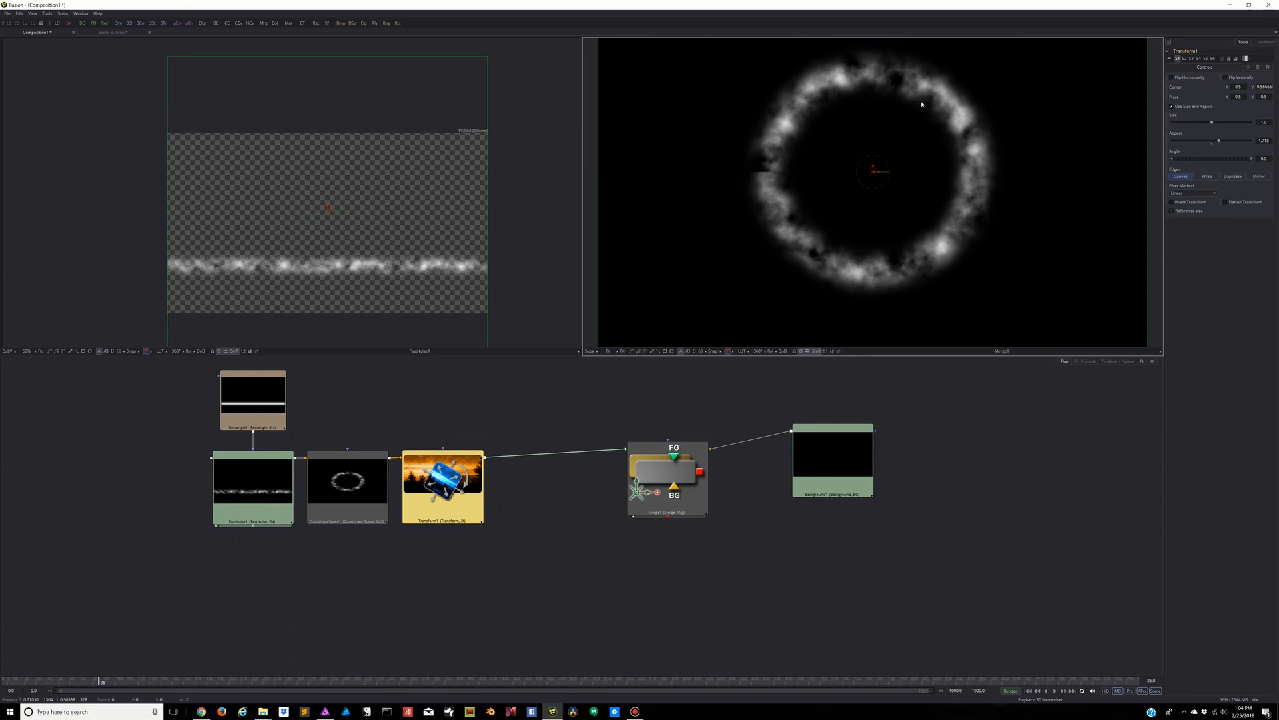
click(609, 351)
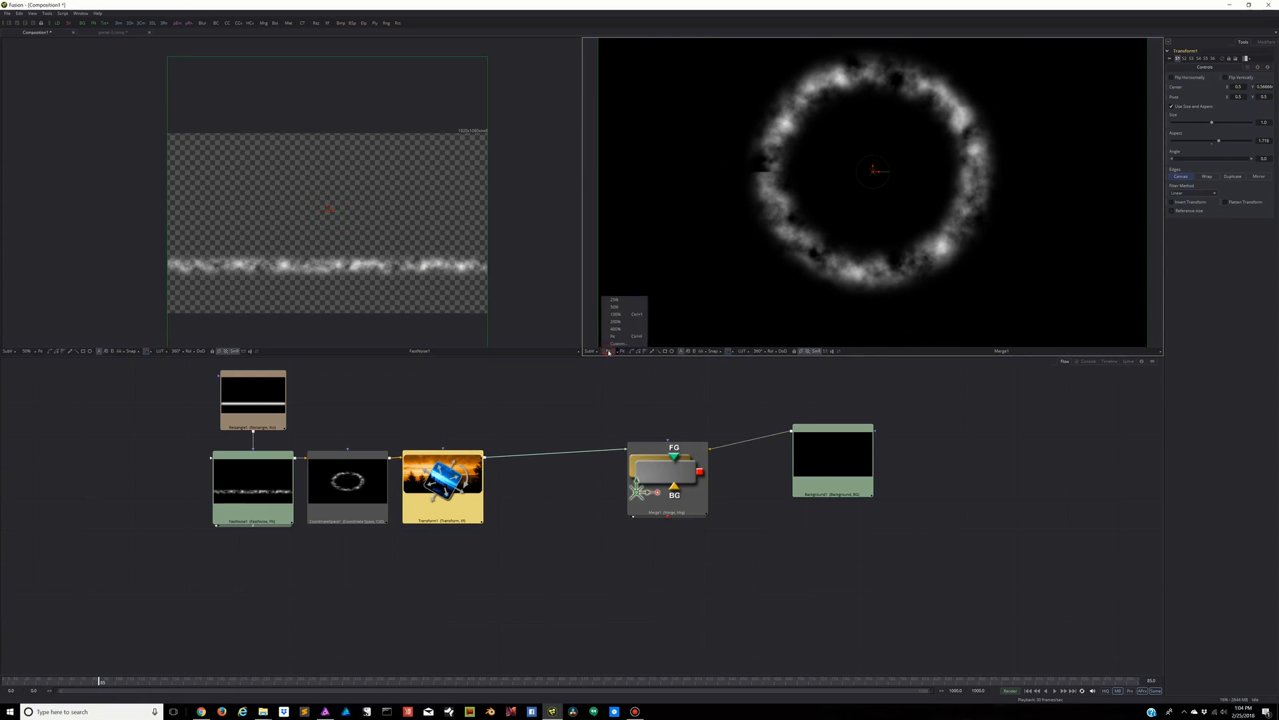
click(615, 314)
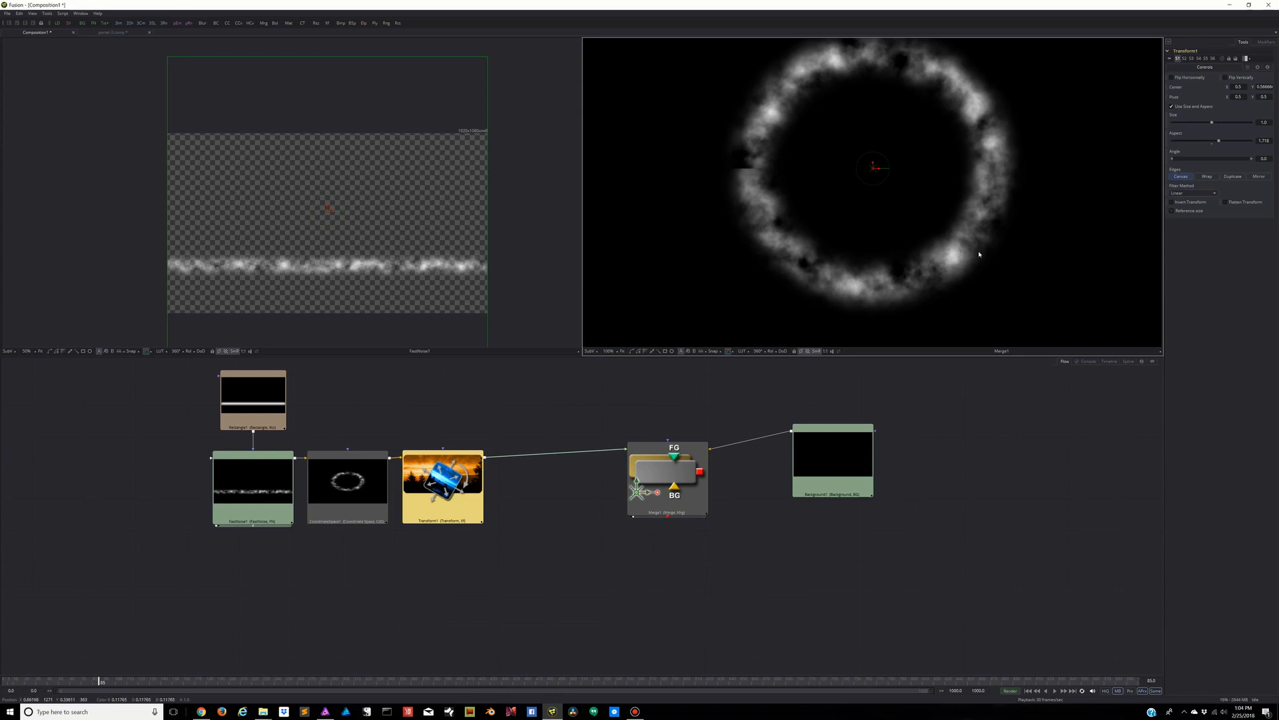
scroll(979, 253, up, 1)
scroll(979, 253, down, 2)
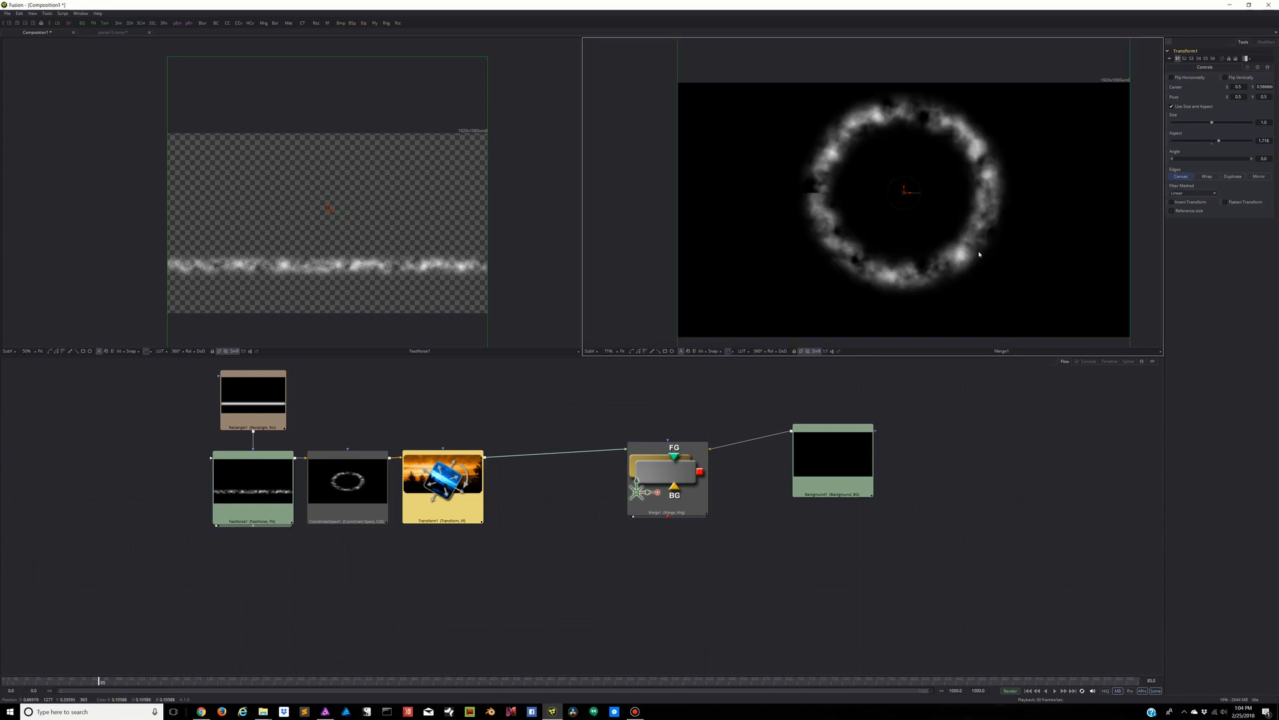
scroll(979, 254, down, 1)
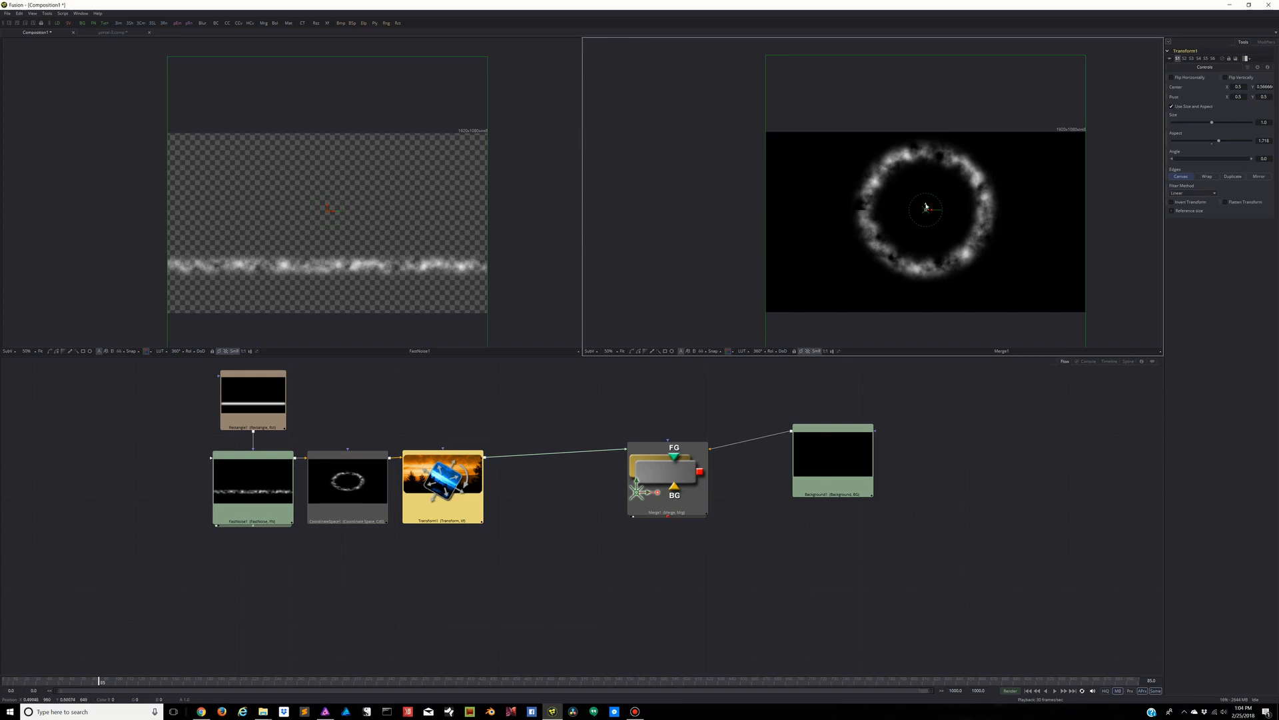
Reset the Transform node's Center Y to 0.5
click(1264, 87)
text(0.5)
key(Return)
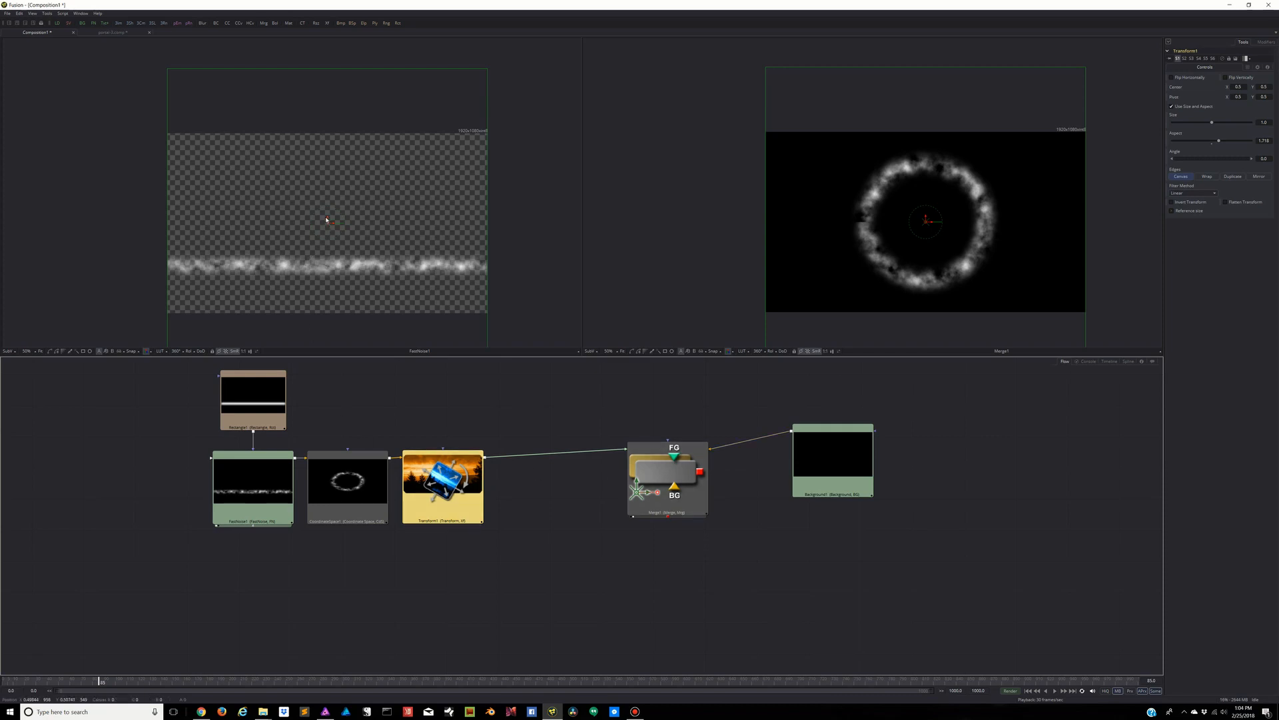
Lower the rectangle mask to shrink the ring, and raise it back to about Y 0.22 for a medium-sized ring
click(329, 262)
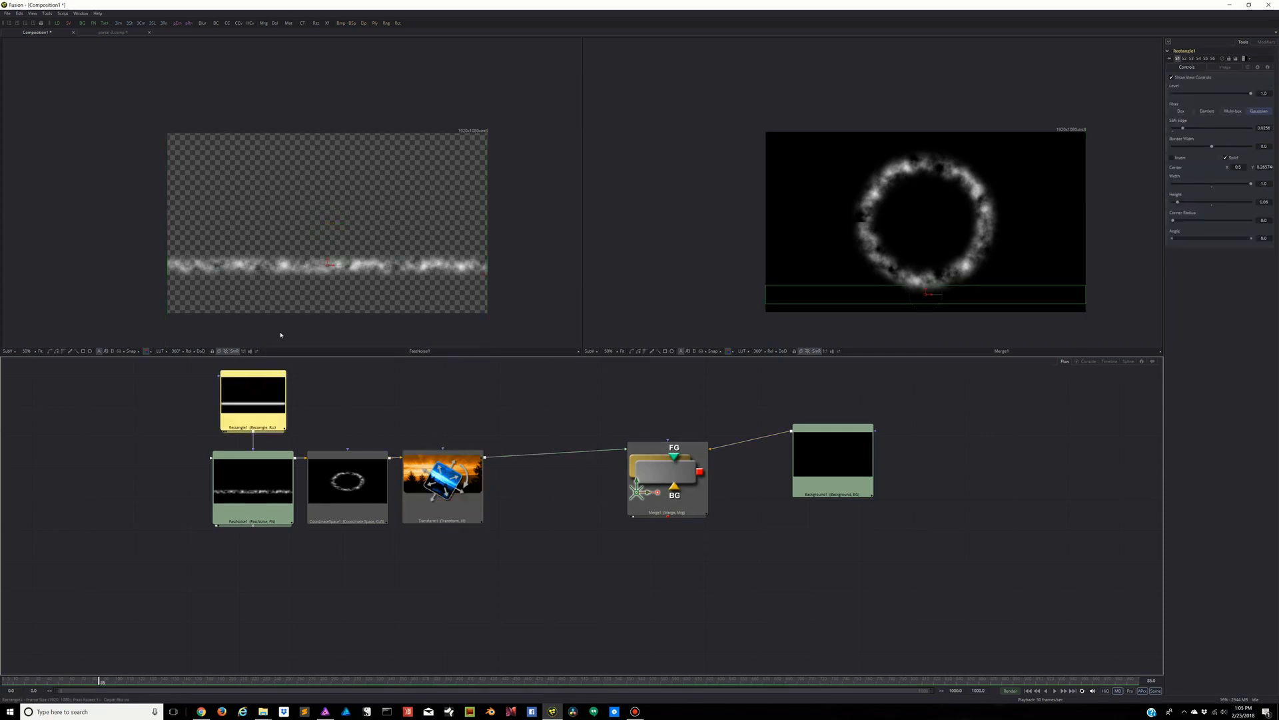
drag(328, 262, 325, 301)
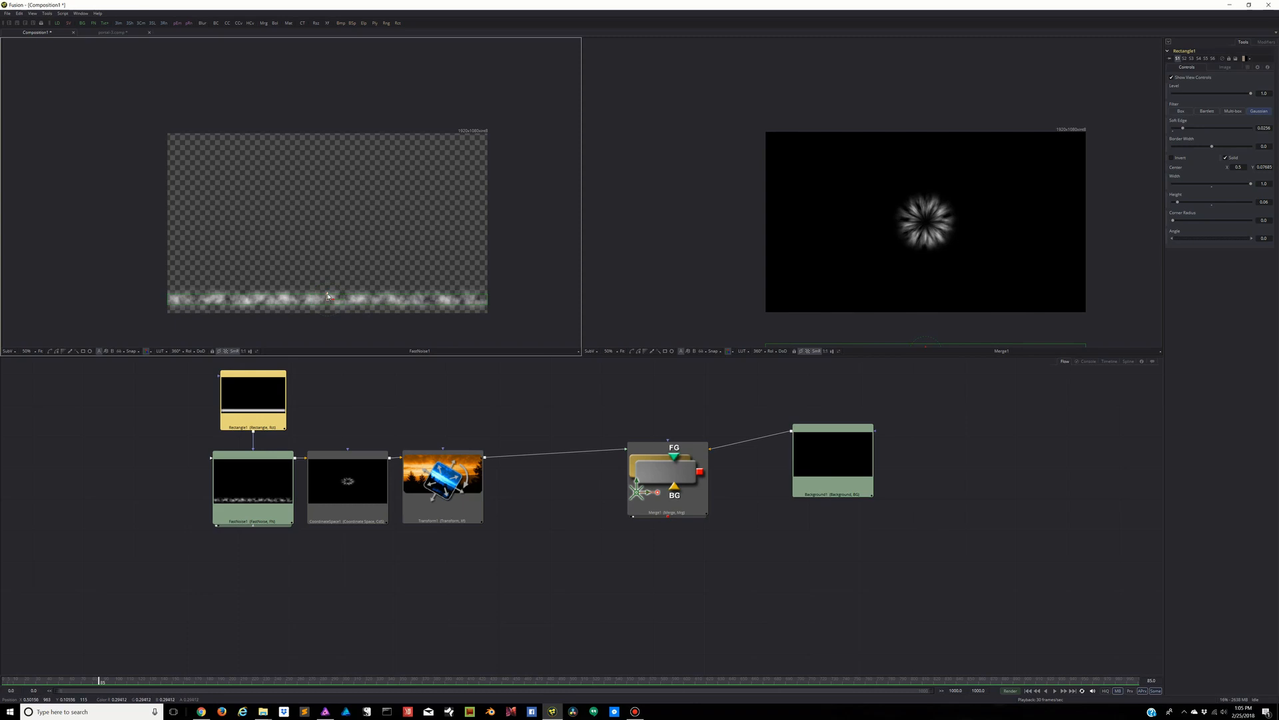
mouse_move(327, 295)
mouse_down()
mouse_move(337, 254)
mouse_move(329, 272)
mouse_up()
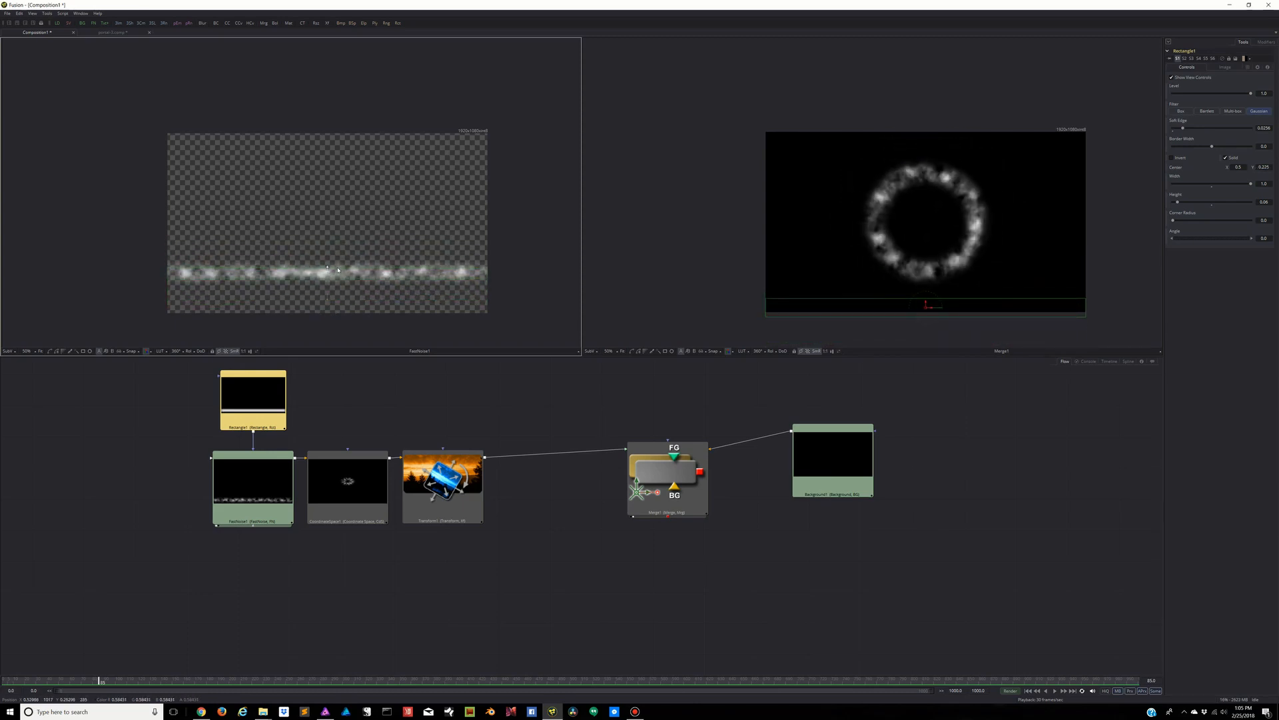
click(621, 351)
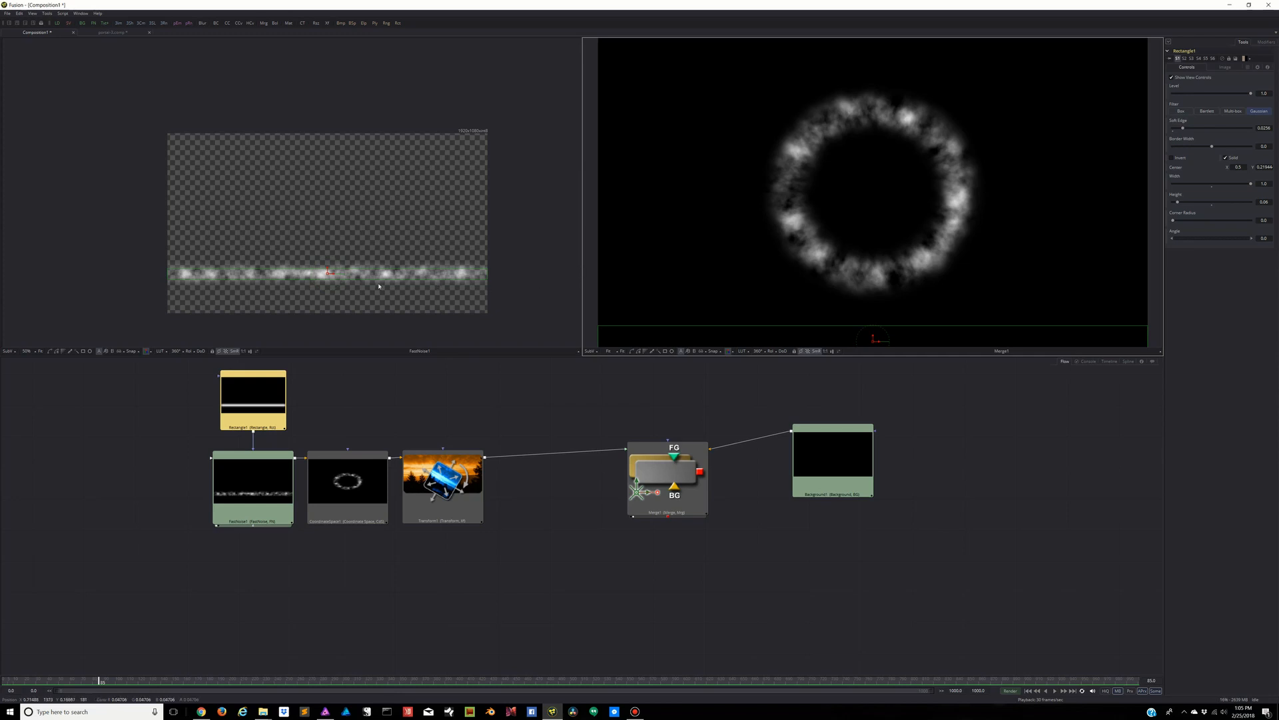
Increase the rectangle mask's height to about 0.11 to thicken the ring
click(389, 331)
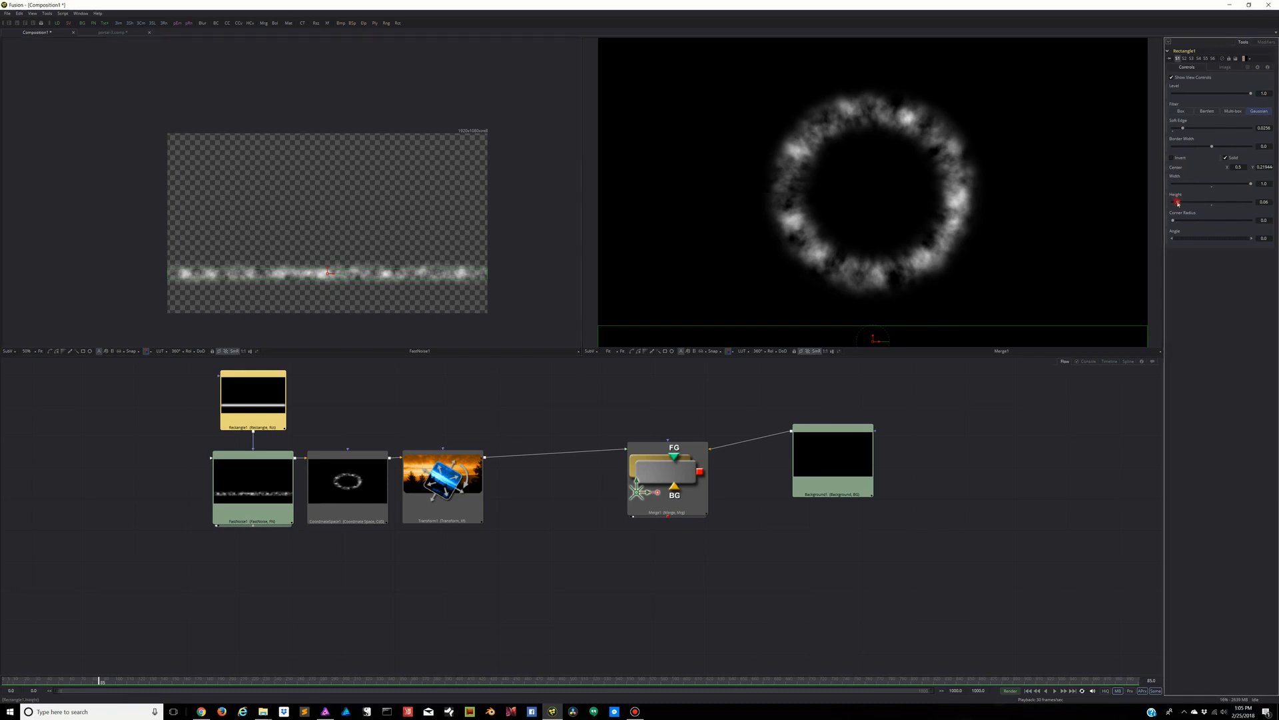
drag(1178, 203, 1181, 203)
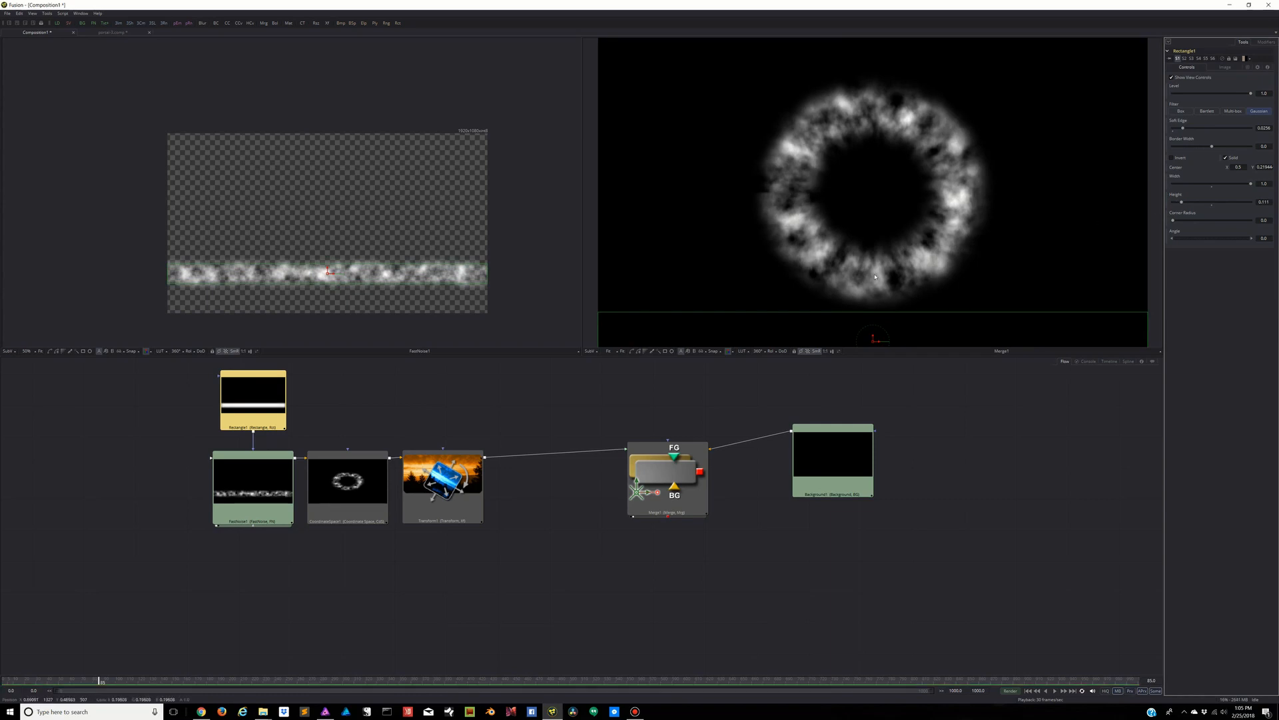
scroll(907, 240, up, 1)
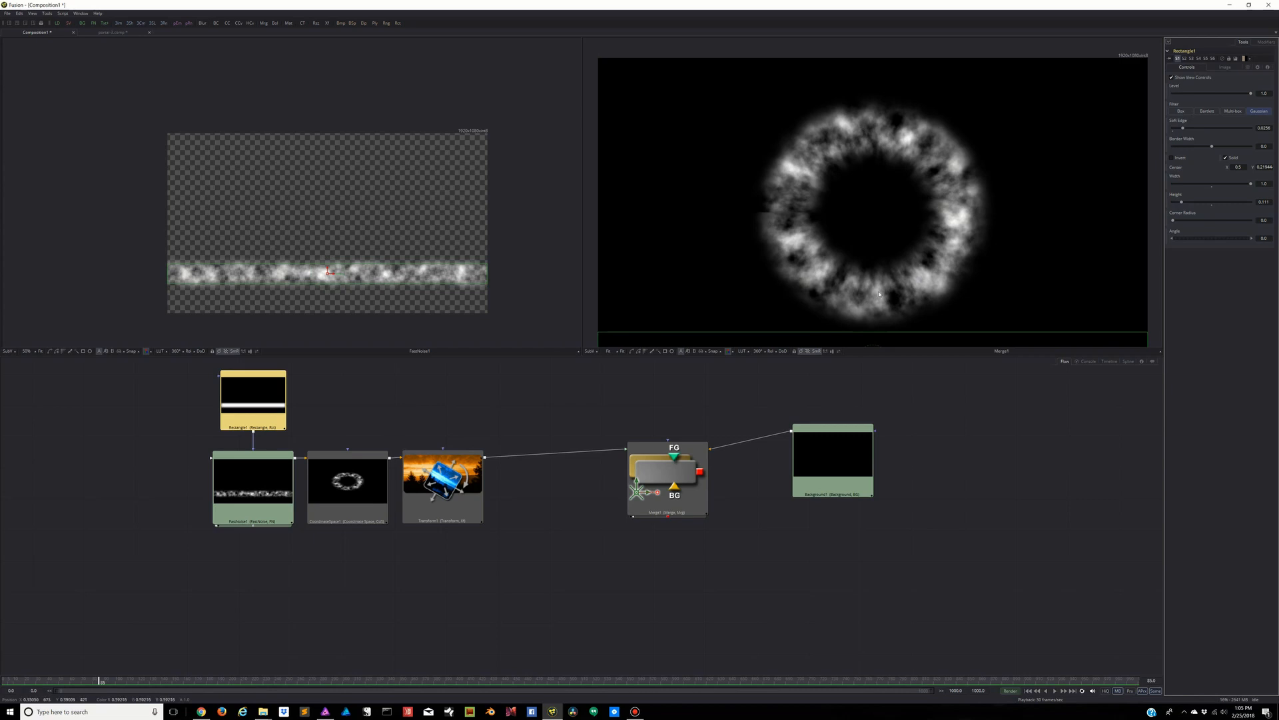
Adjust the FastNoise to a brightness of about 0.27 and a contrast of about 1.34
click(268, 490)
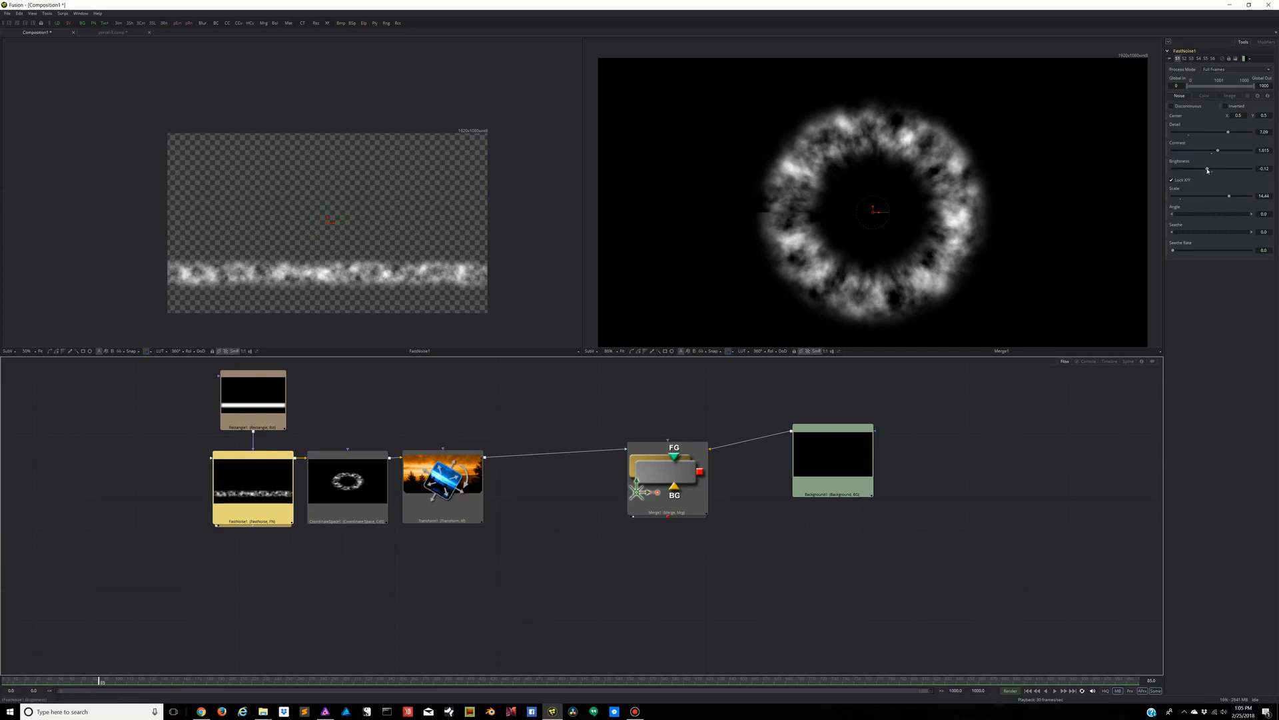
drag(1208, 170, 1198, 172)
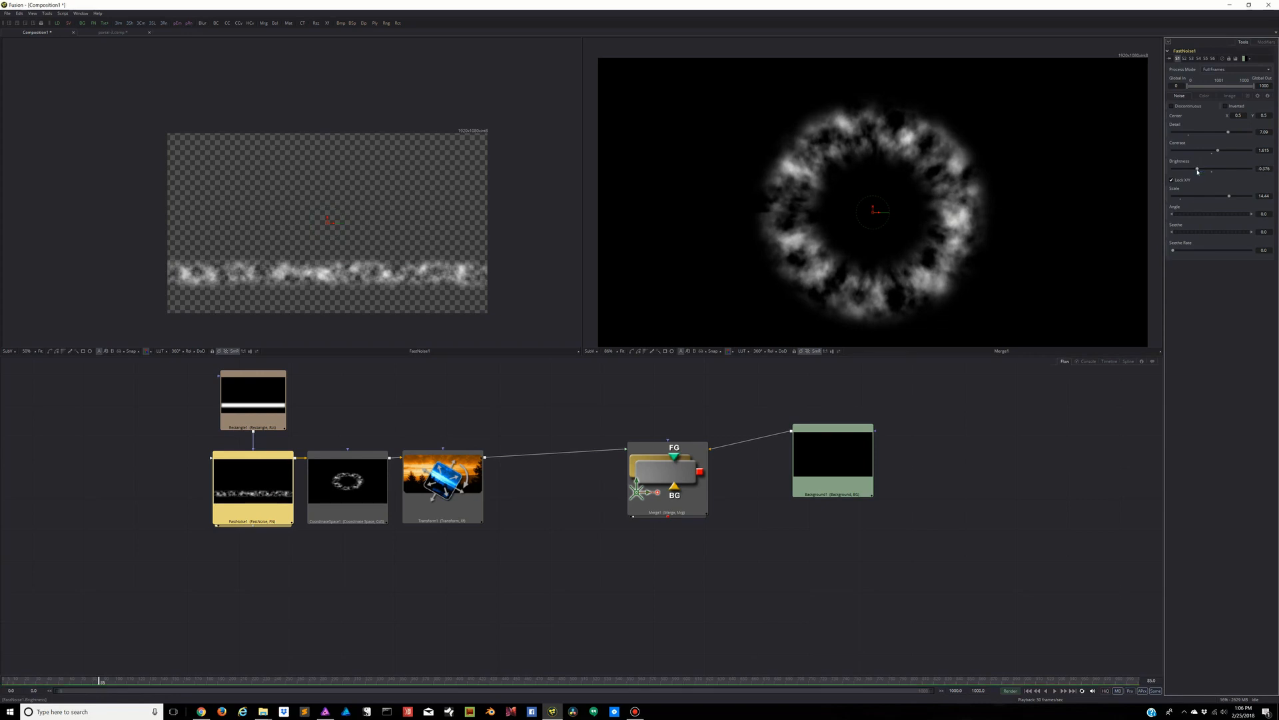
drag(1197, 170, 1223, 167)
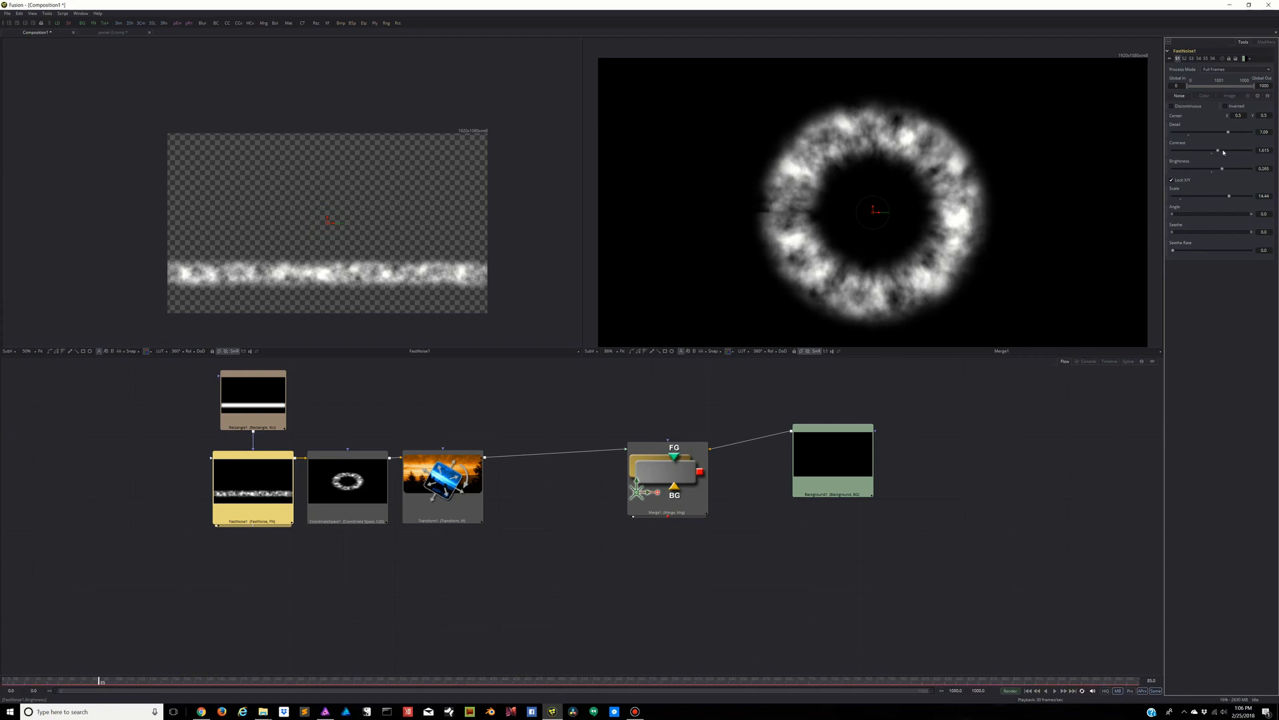
drag(1217, 150, 1210, 152)
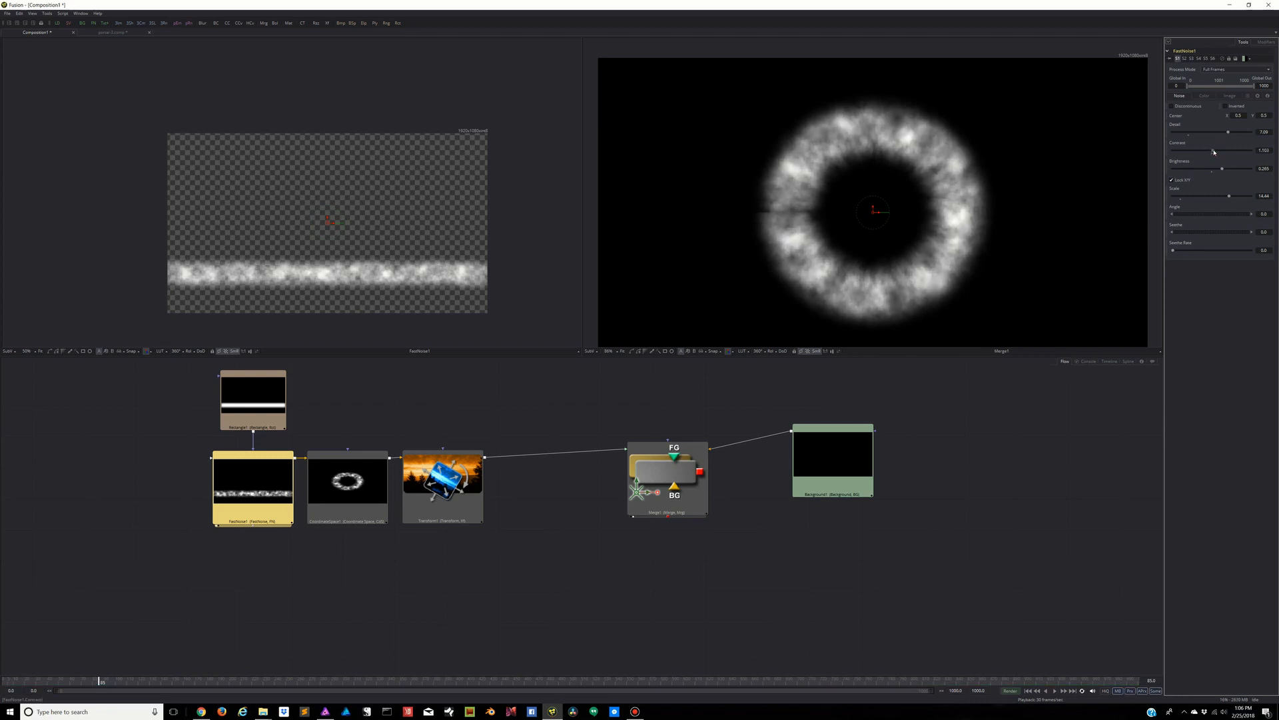
drag(1214, 152, 1216, 151)
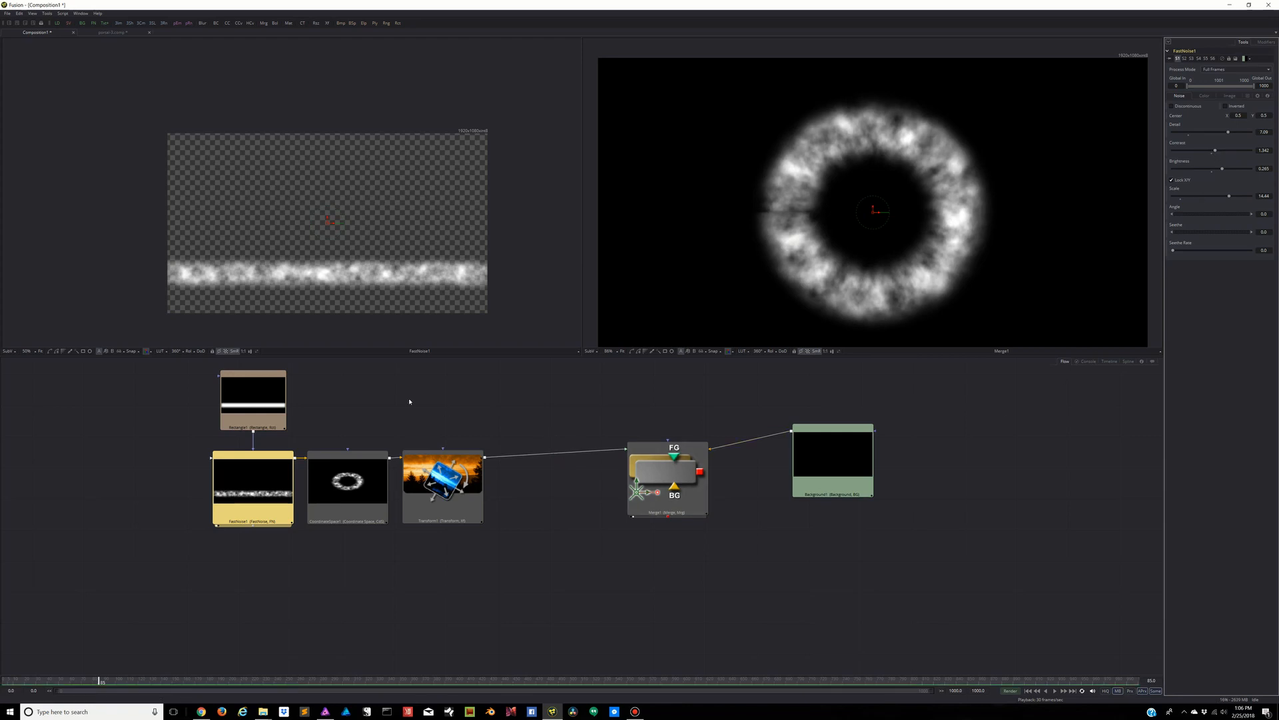
Raise the rectangle mask's center to about Y 0.29 to widen the ring
click(257, 405)
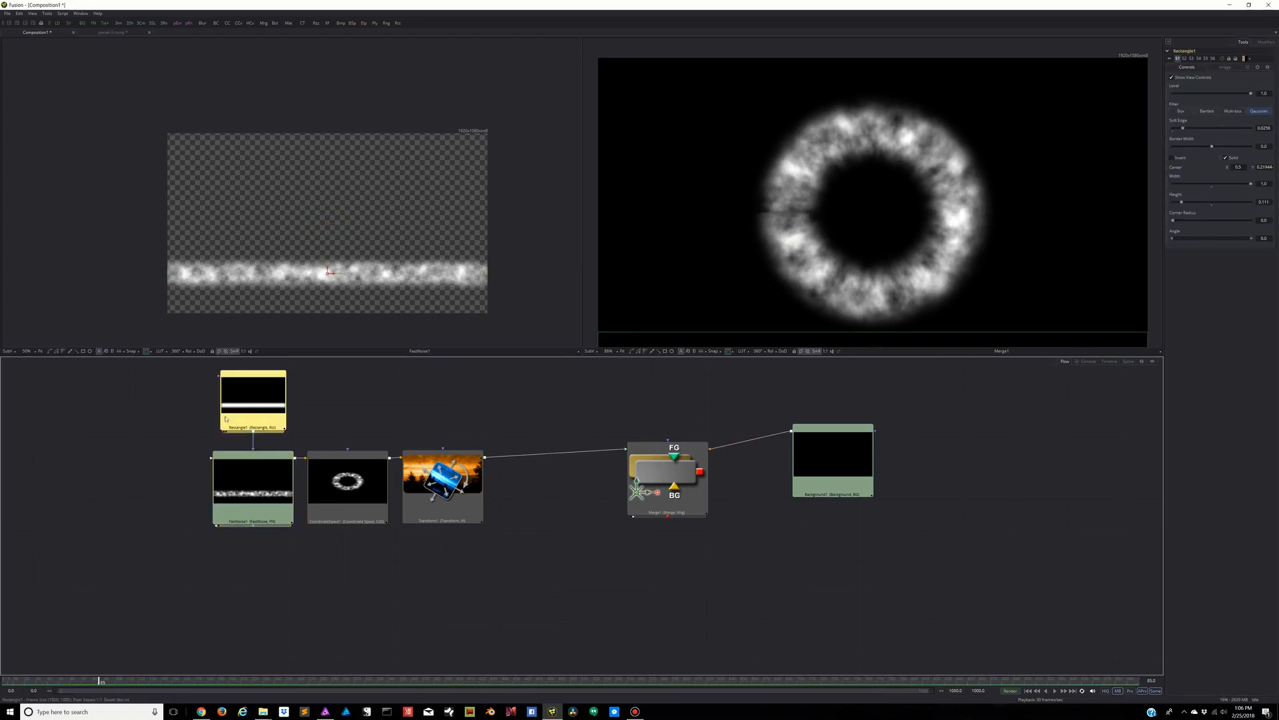
click(328, 270)
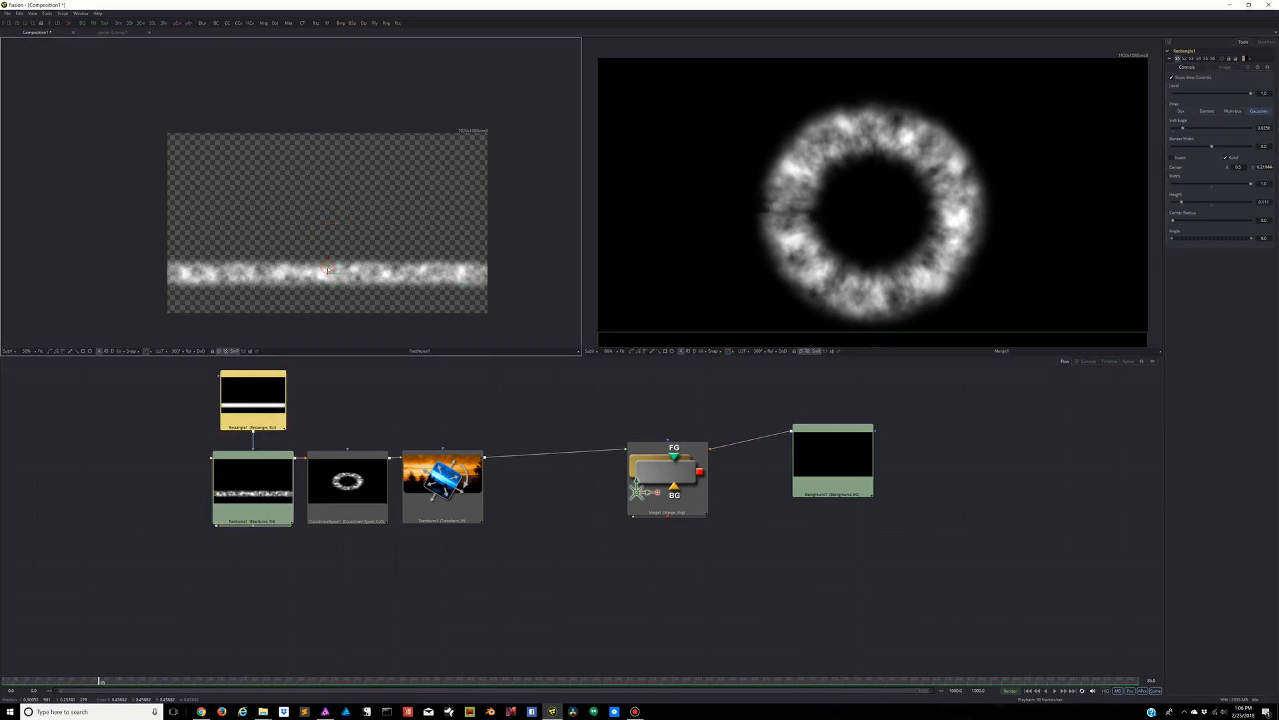
mouse_move(328, 269)
mouse_down()
mouse_move(329, 294)
mouse_move(330, 257)
mouse_up()
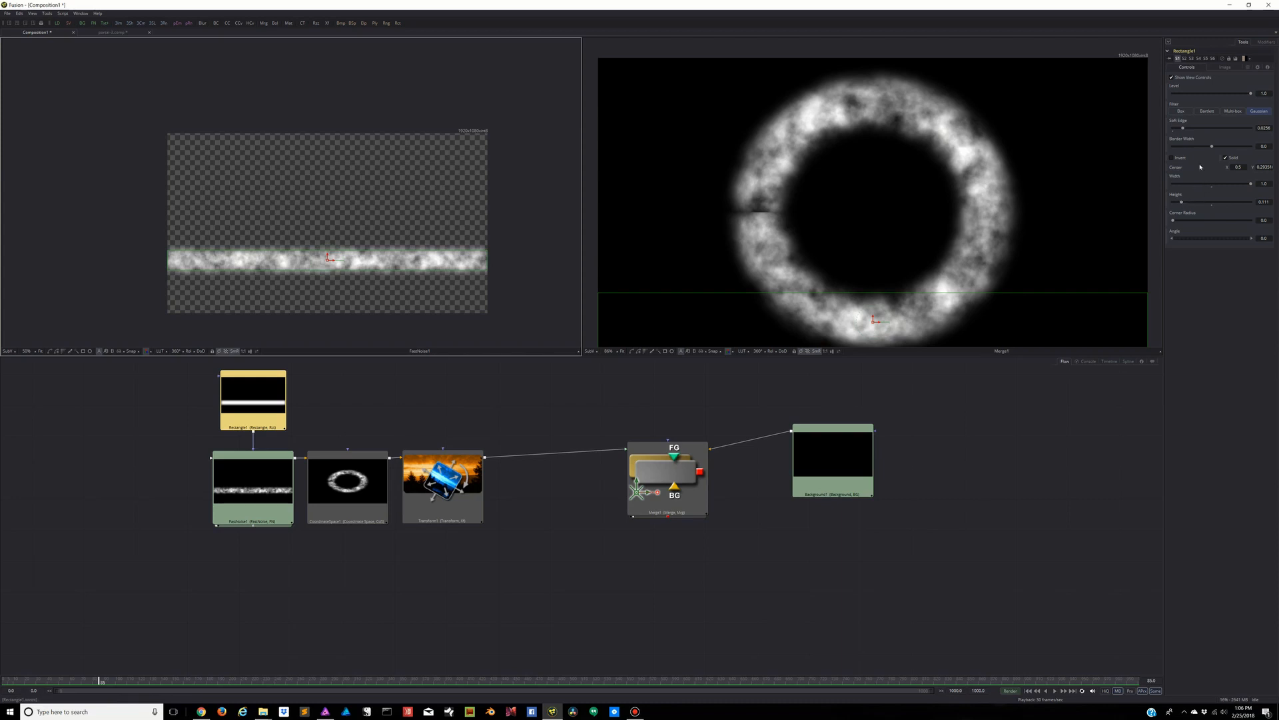
Raise the FastNoise detail to 10.0 and inspect the ring fitted in the Merge viewer
click(283, 481)
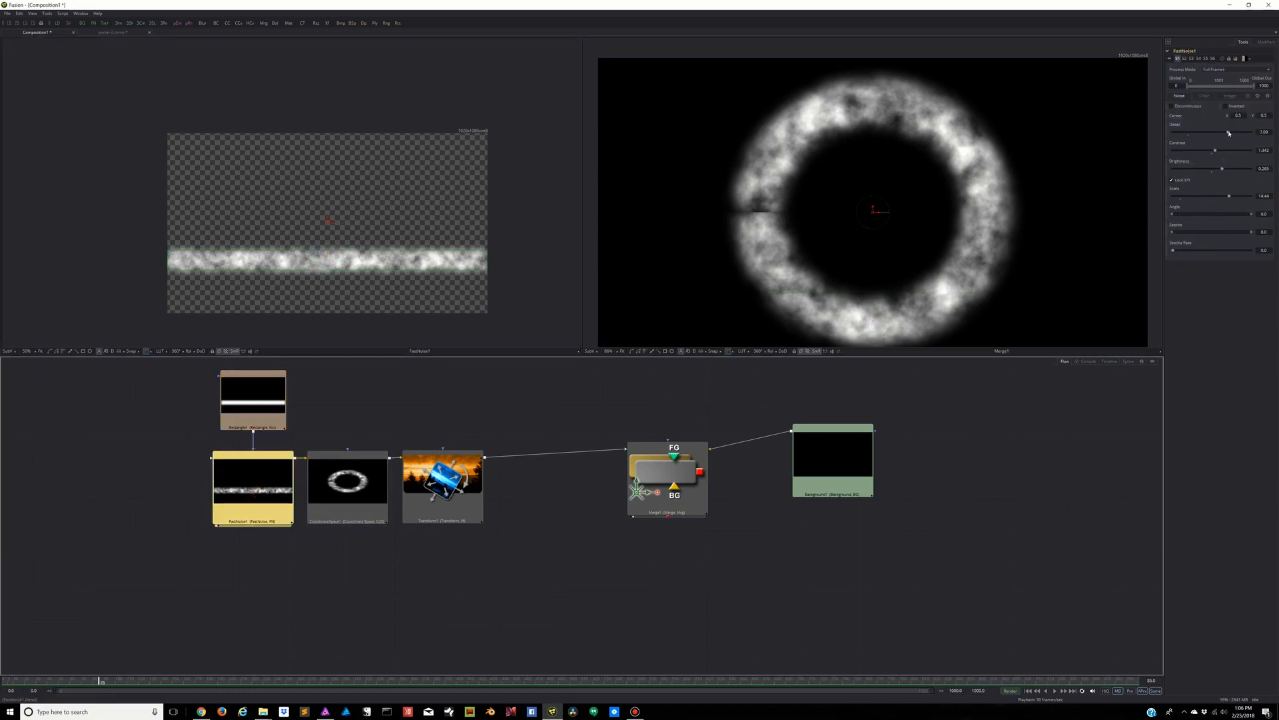
drag(1230, 133, 1244, 132)
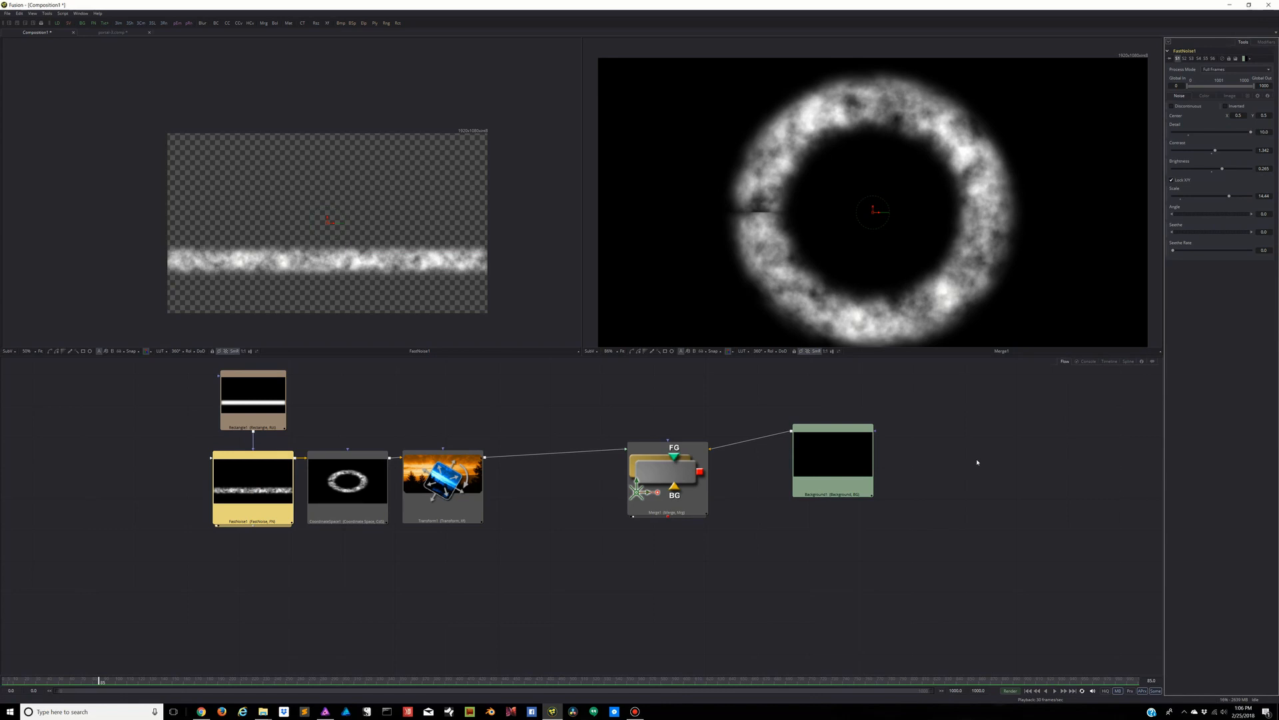
click(850, 271)
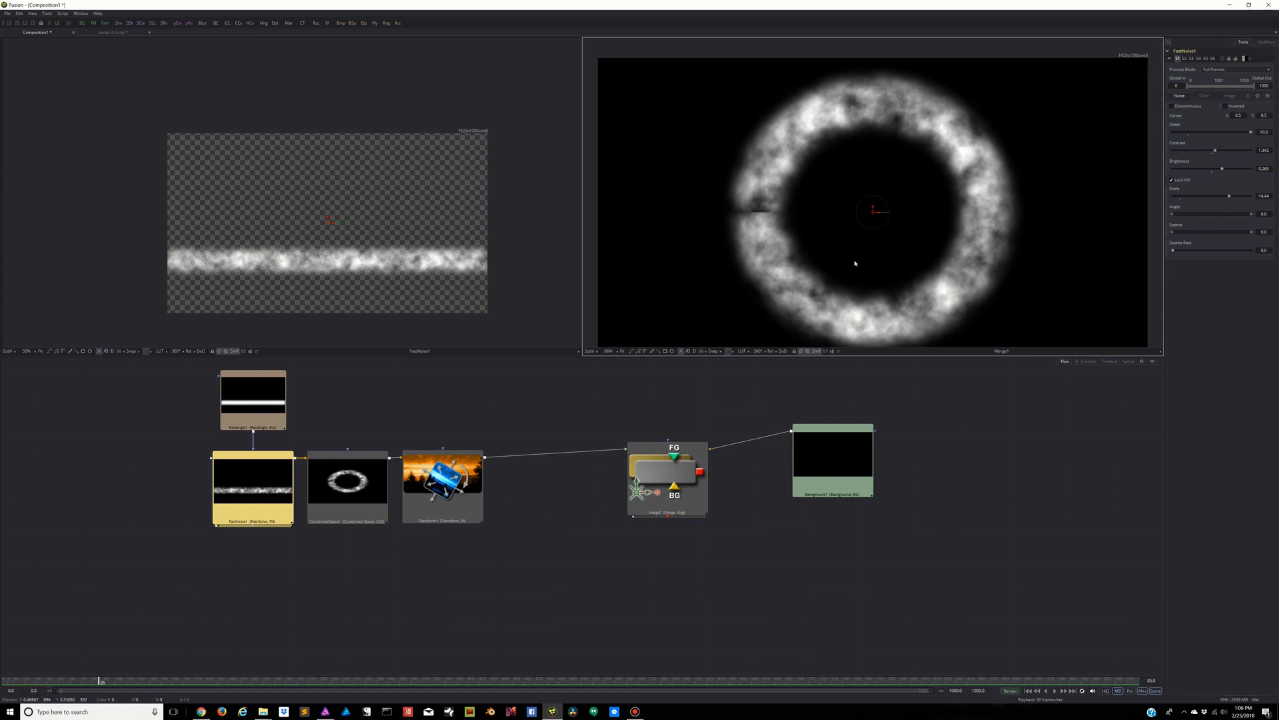
scroll(854, 263, up, 1)
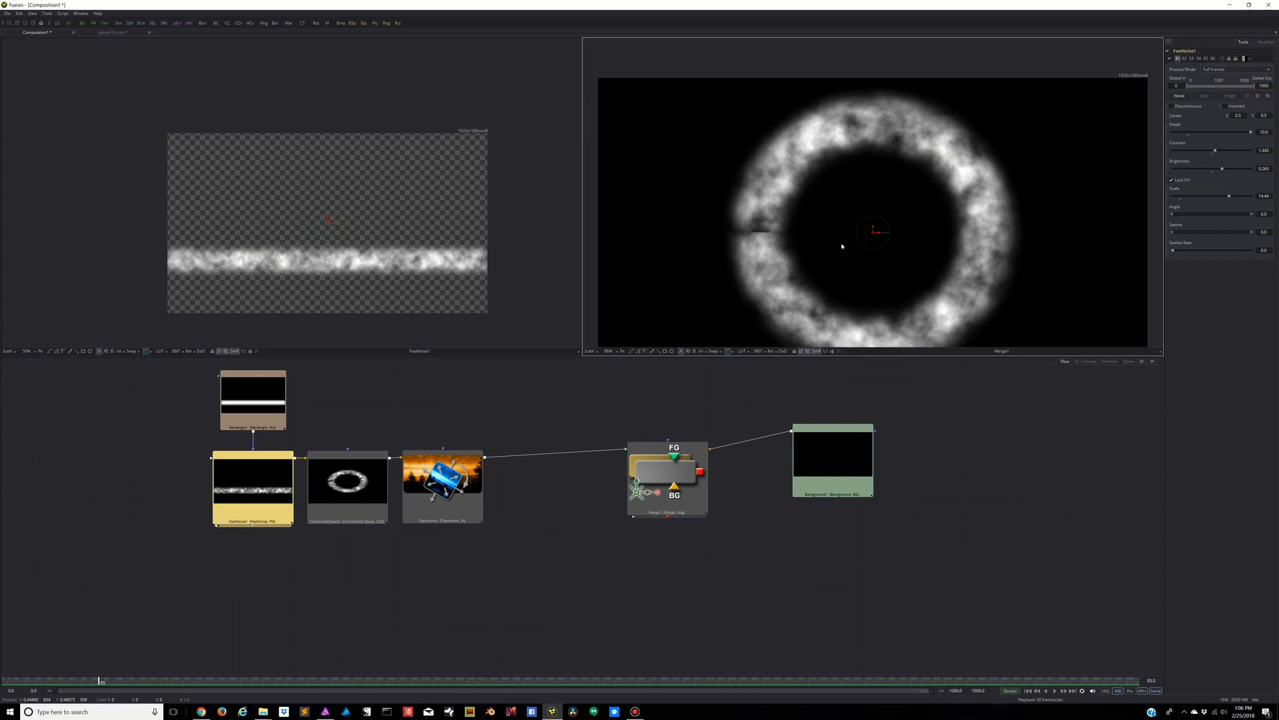
scroll(841, 246, down, 3)
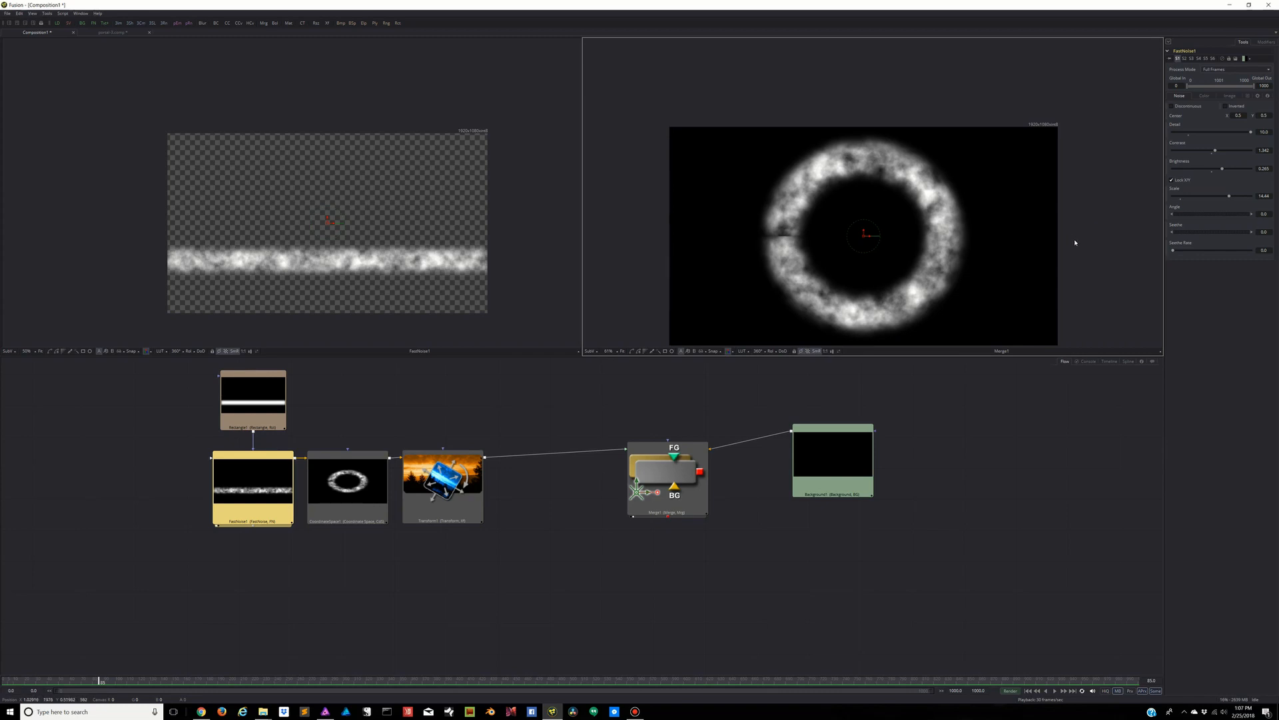
click(619, 352)
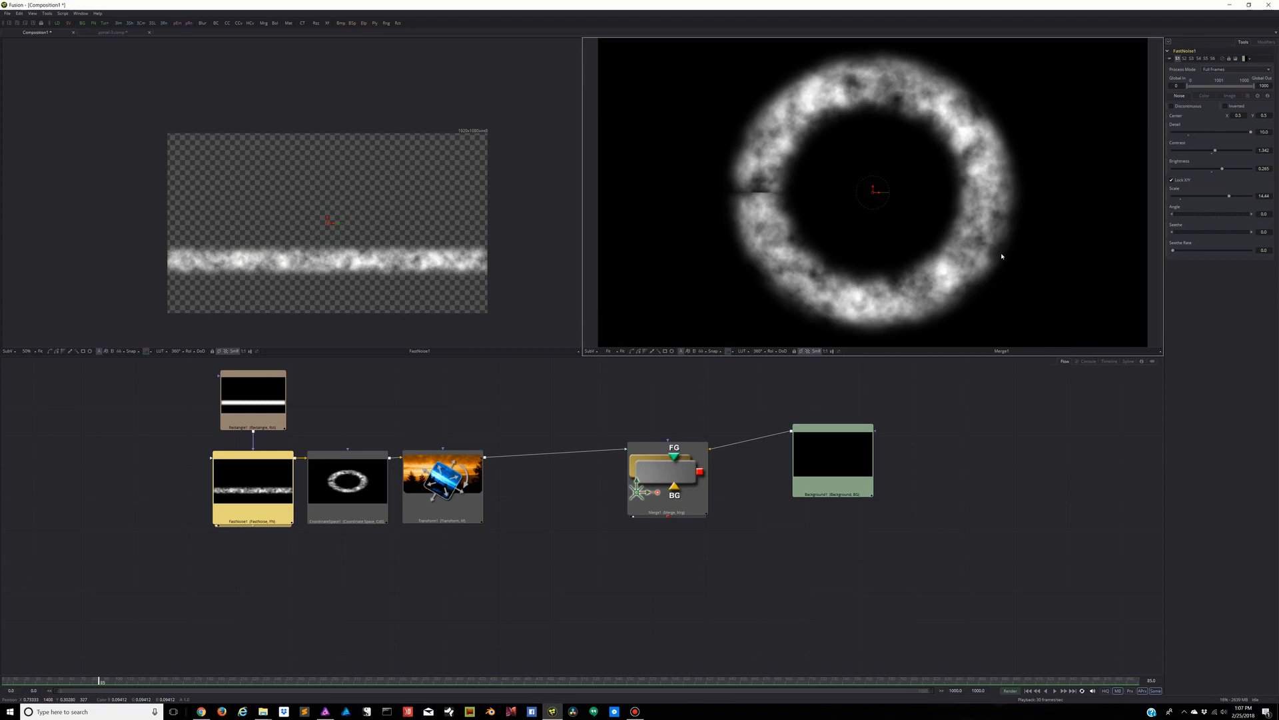
Consult the node flow of the finished portal composition and move the Coordinate Space and Transform nodes right, leaving a gap after the FastNoise
click(113, 32)
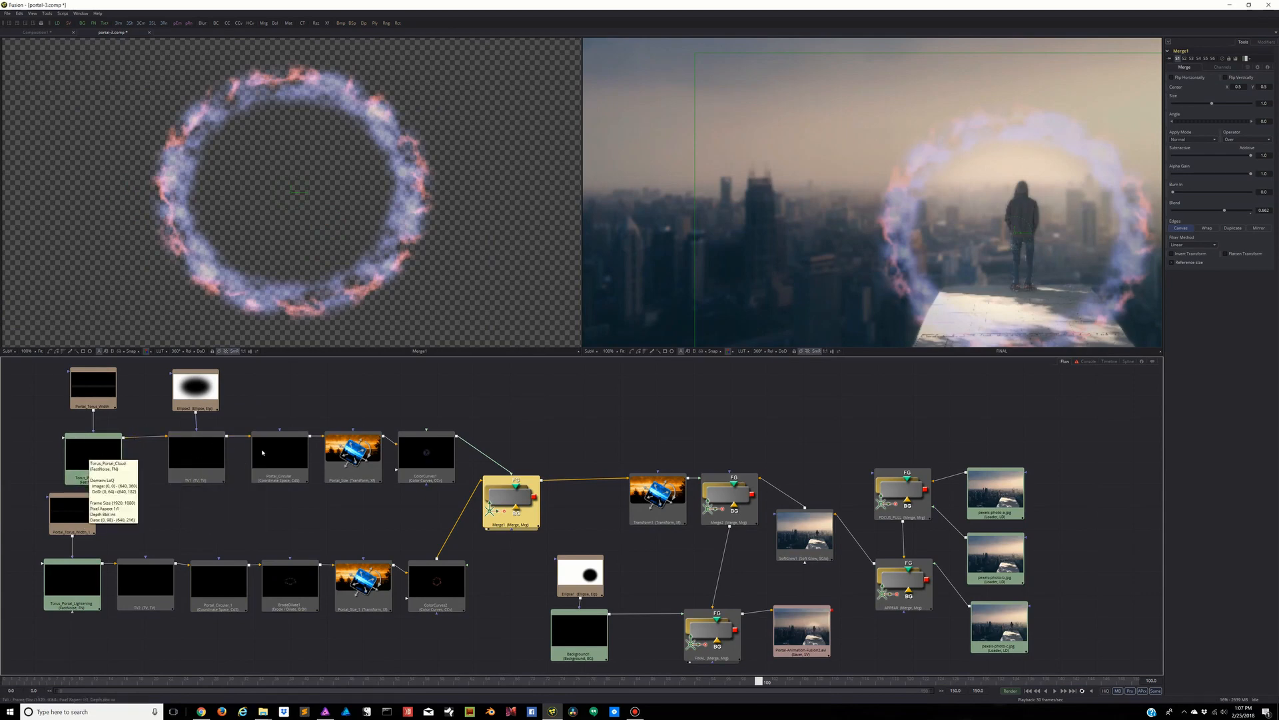
click(37, 32)
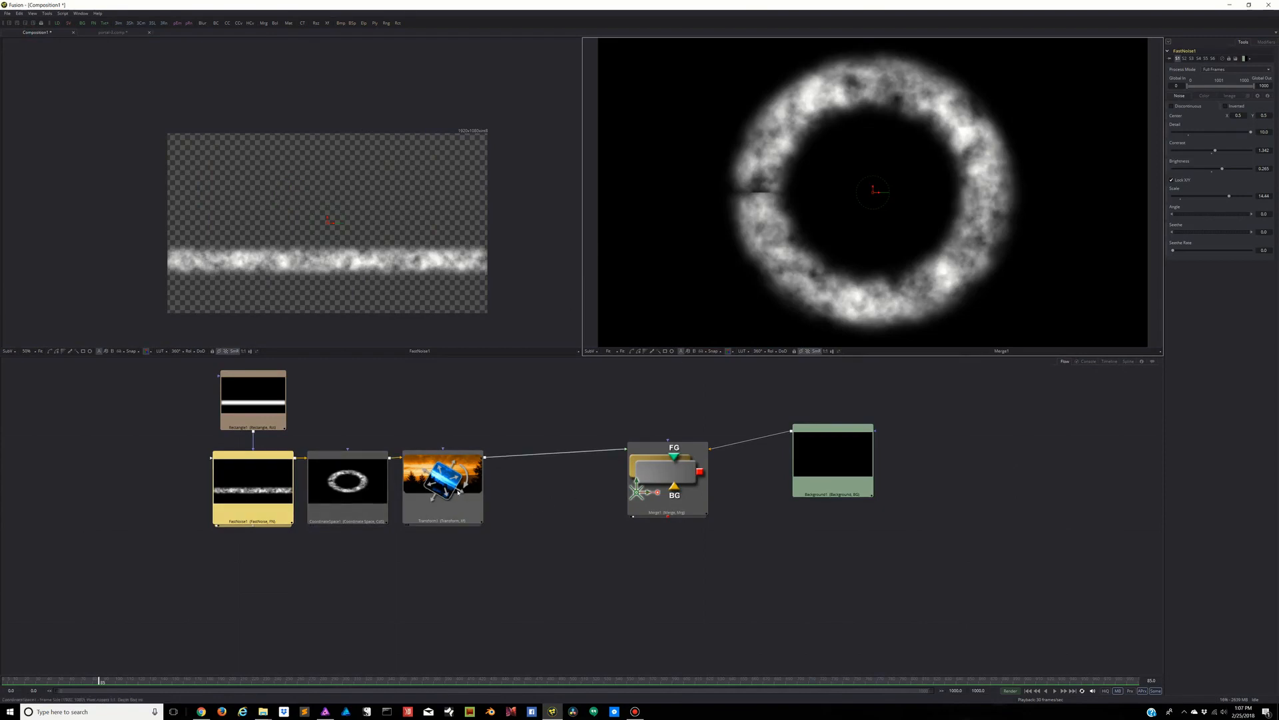
drag(523, 422, 302, 571)
drag(353, 495, 441, 488)
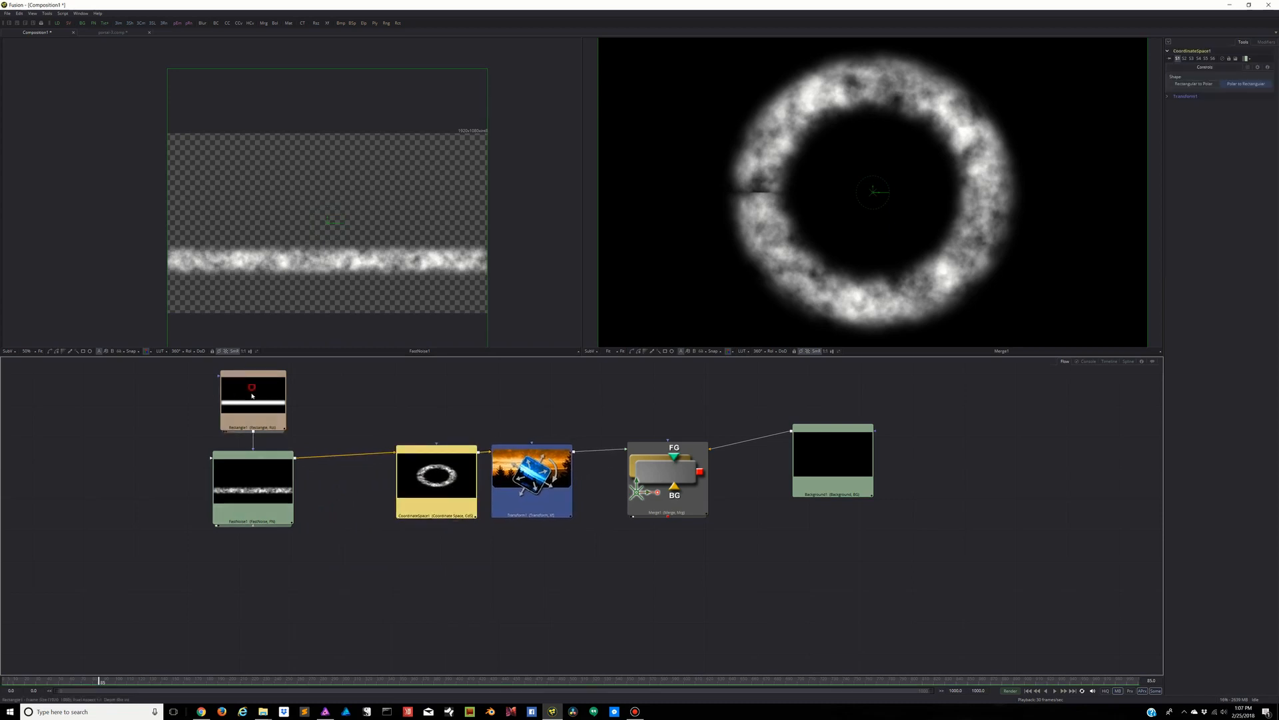
Move the rectangle mask and FastNoise nodes together so the FastNoise lines up with the Coordinate Space node
drag(249, 388, 249, 398)
drag(177, 365, 329, 543)
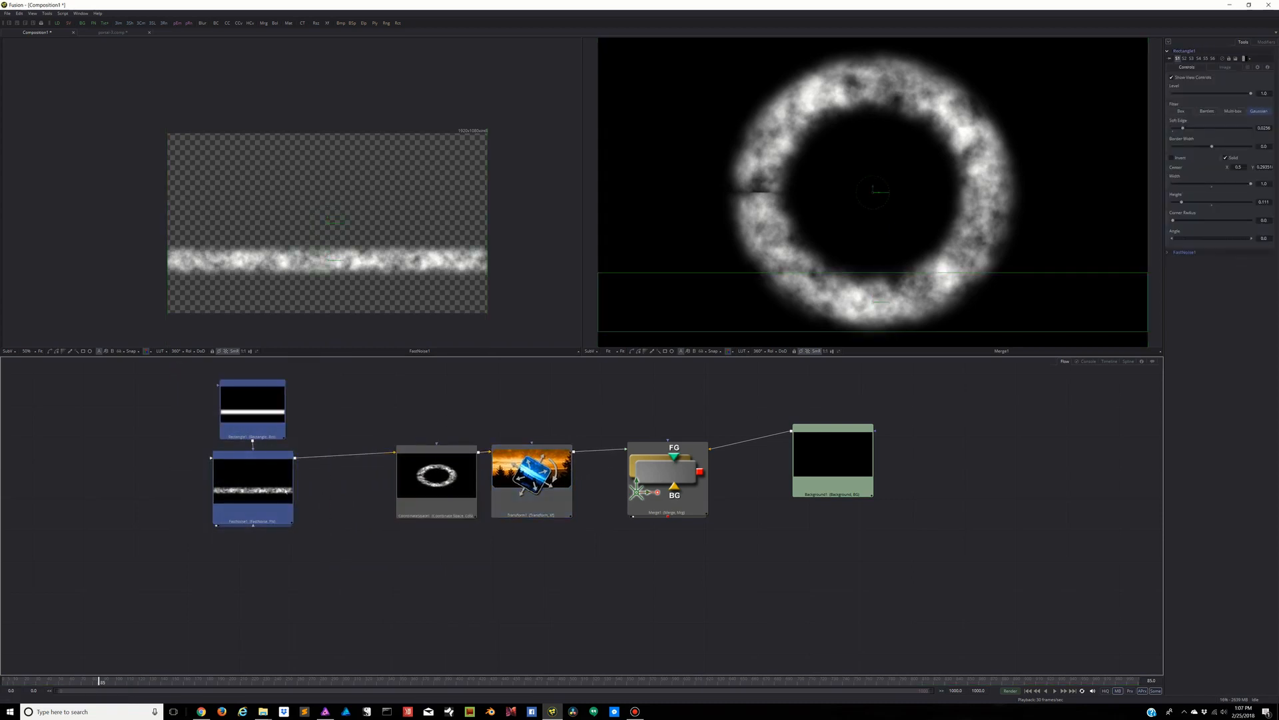
drag(275, 477, 271, 472)
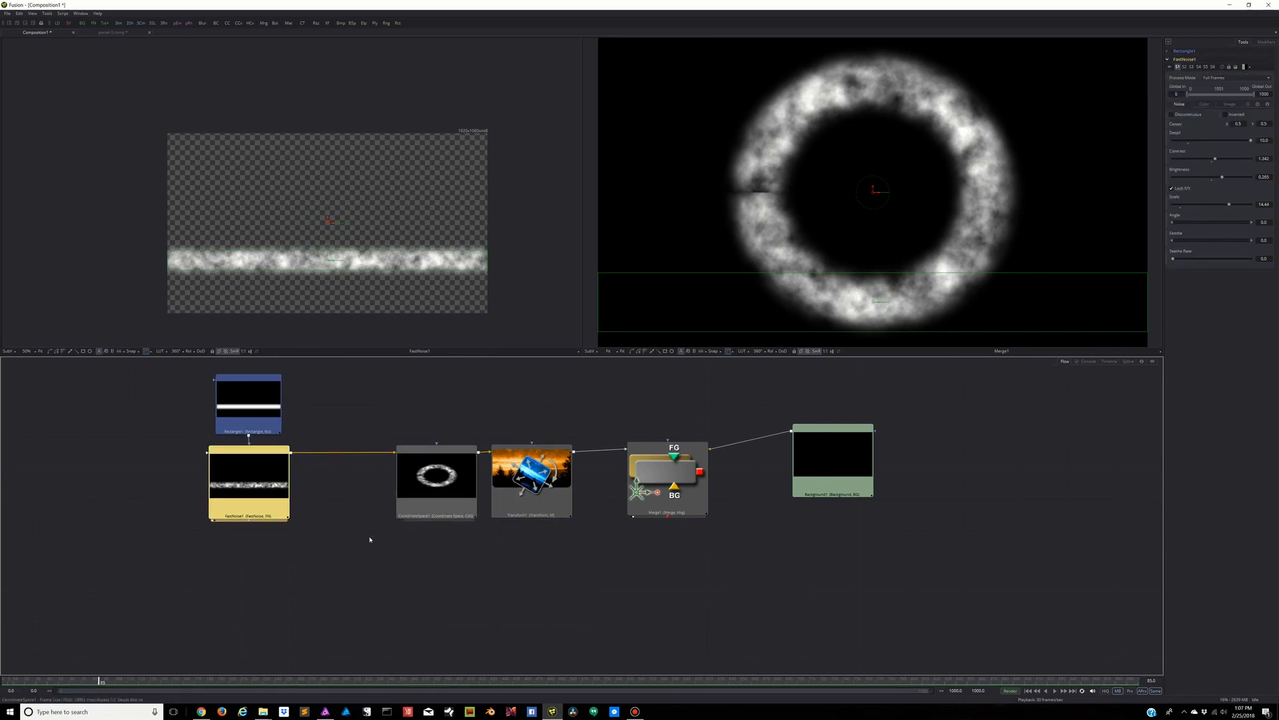
Insert a TV node between the FastNoise and Coordinate Space nodes
click(344, 557)
click(262, 486)
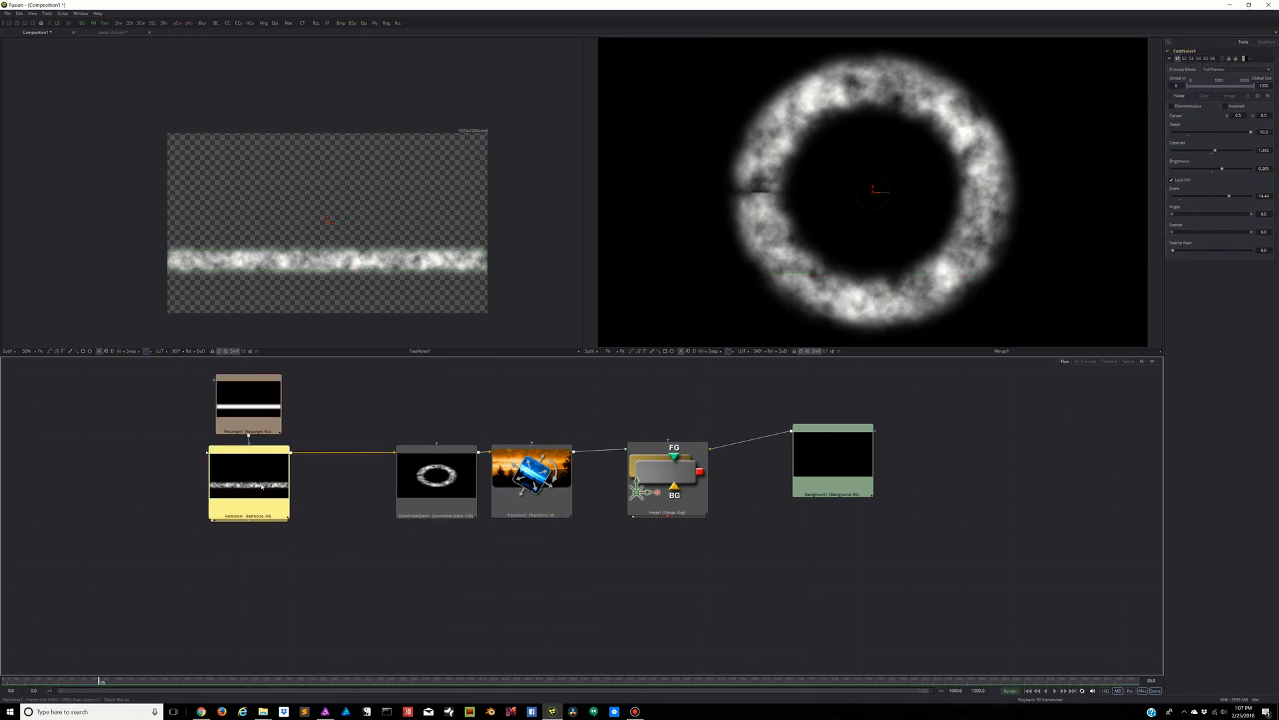
key(ctrl+space)
text(tv)
key(Return)
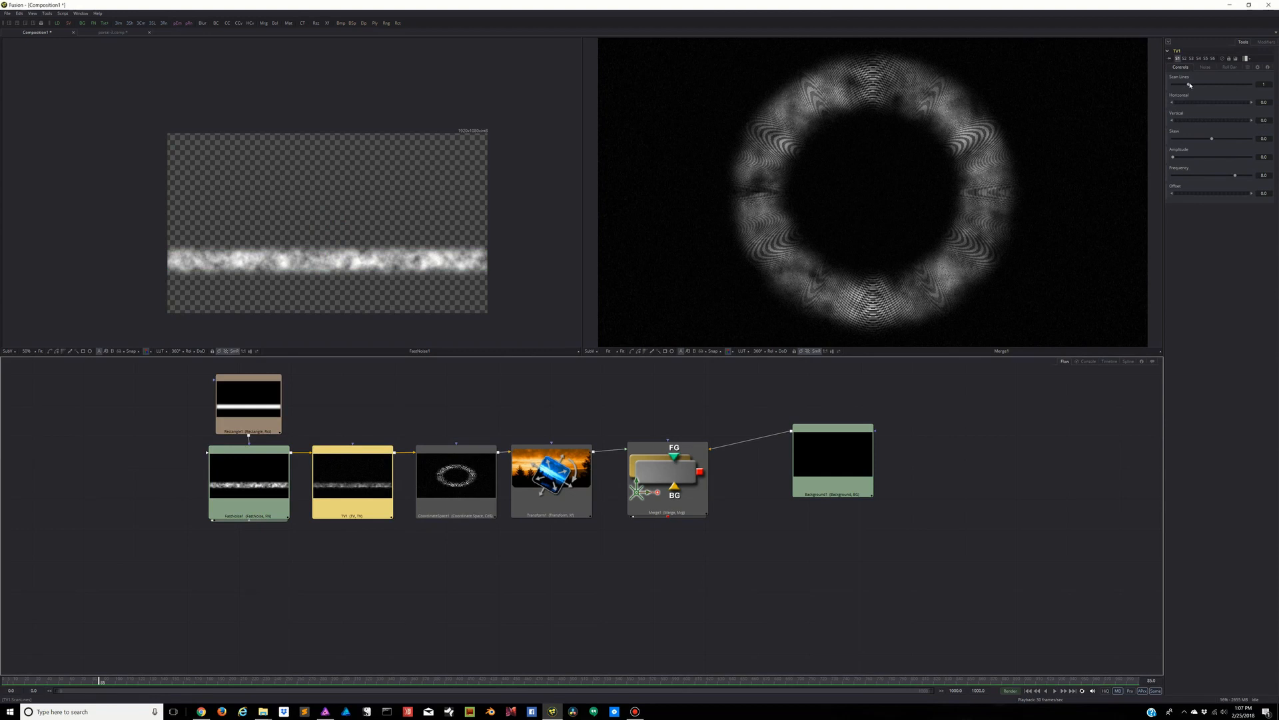
Remove the TV effect's lines and grain by setting its scan lines, noise power and frequency to 0
drag(1189, 85, 1211, 83)
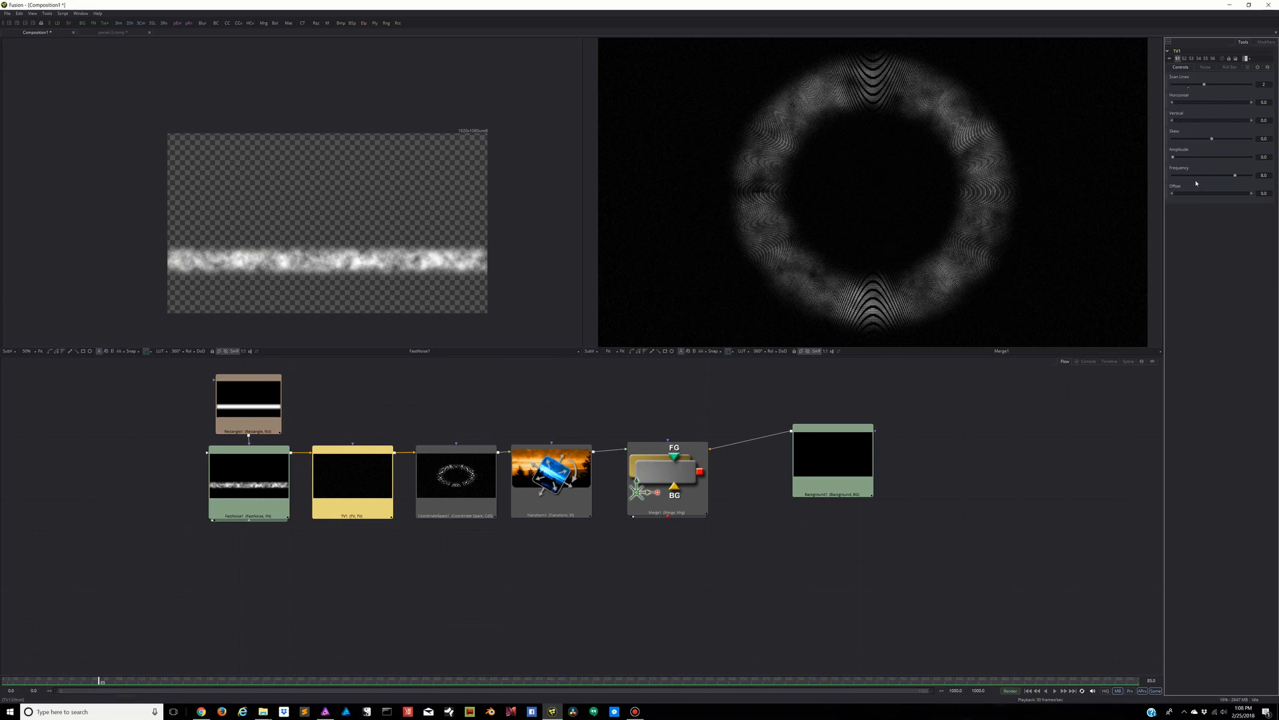
drag(1204, 85, 1173, 85)
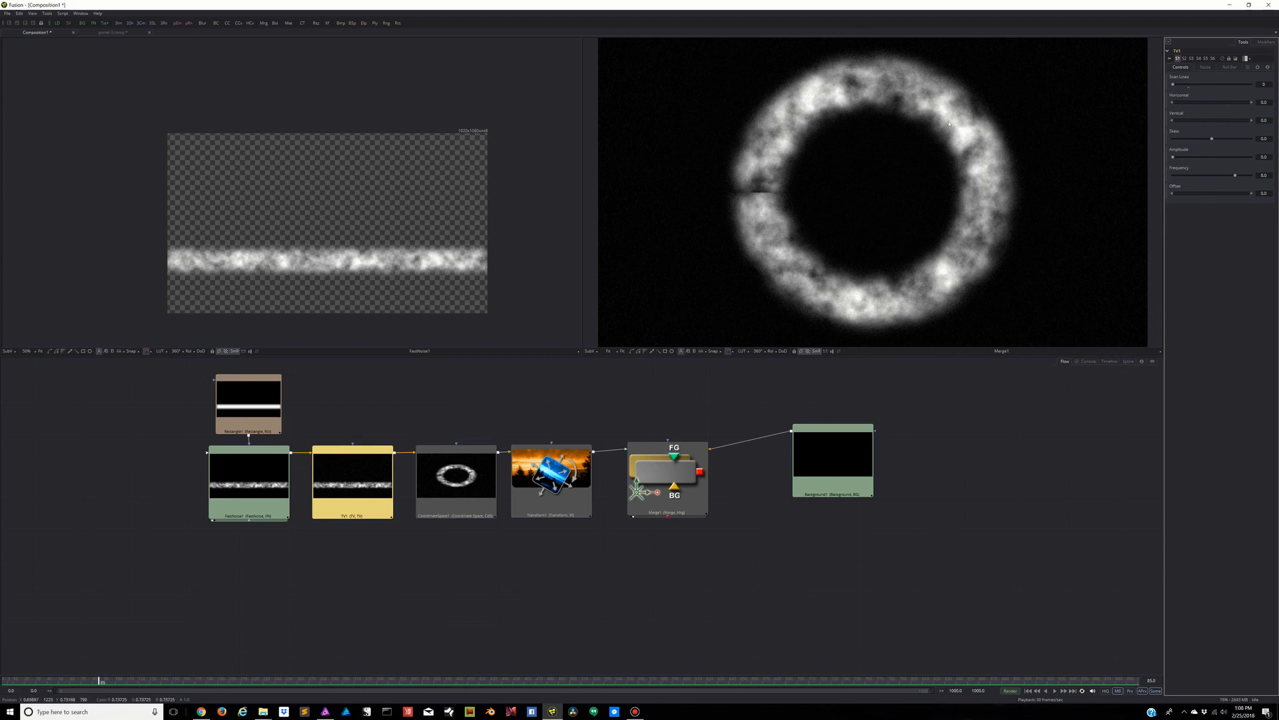
click(1205, 67)
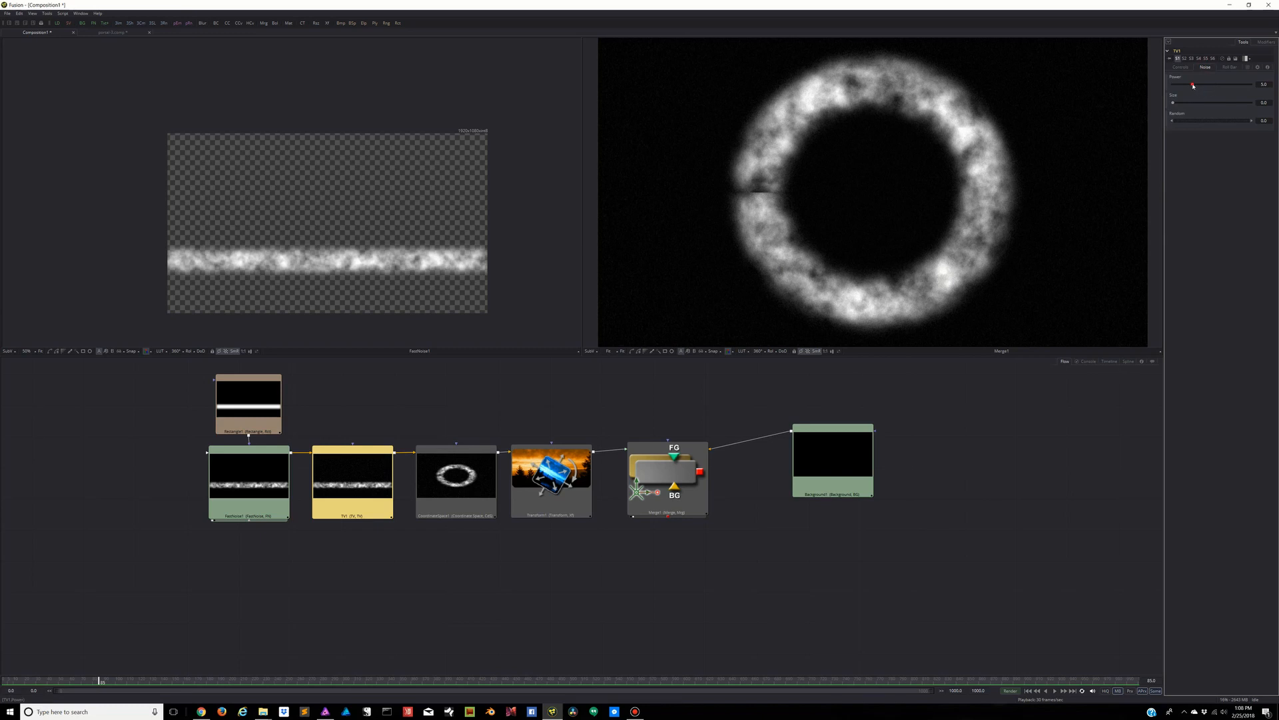
drag(1194, 86, 1142, 85)
click(1181, 67)
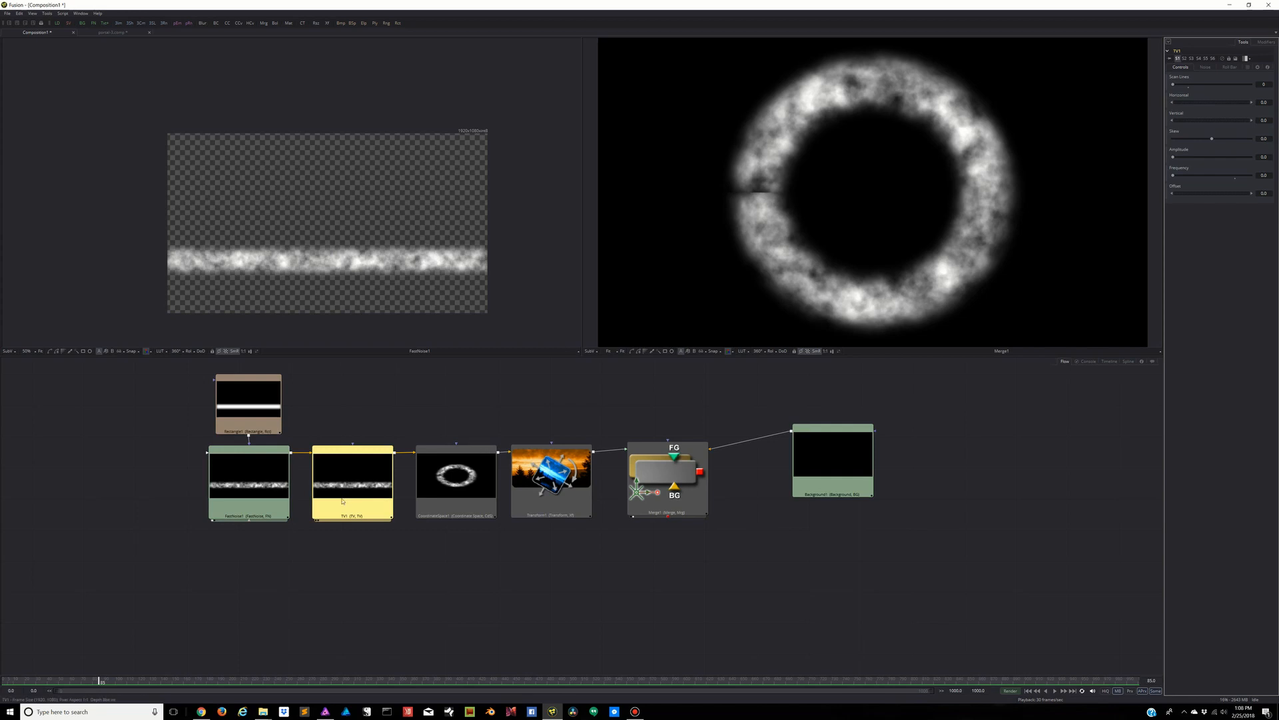
Show the TV node in the left viewer, shift its Horizontal value to about -0.51, and inspect the seam up close
click(316, 521)
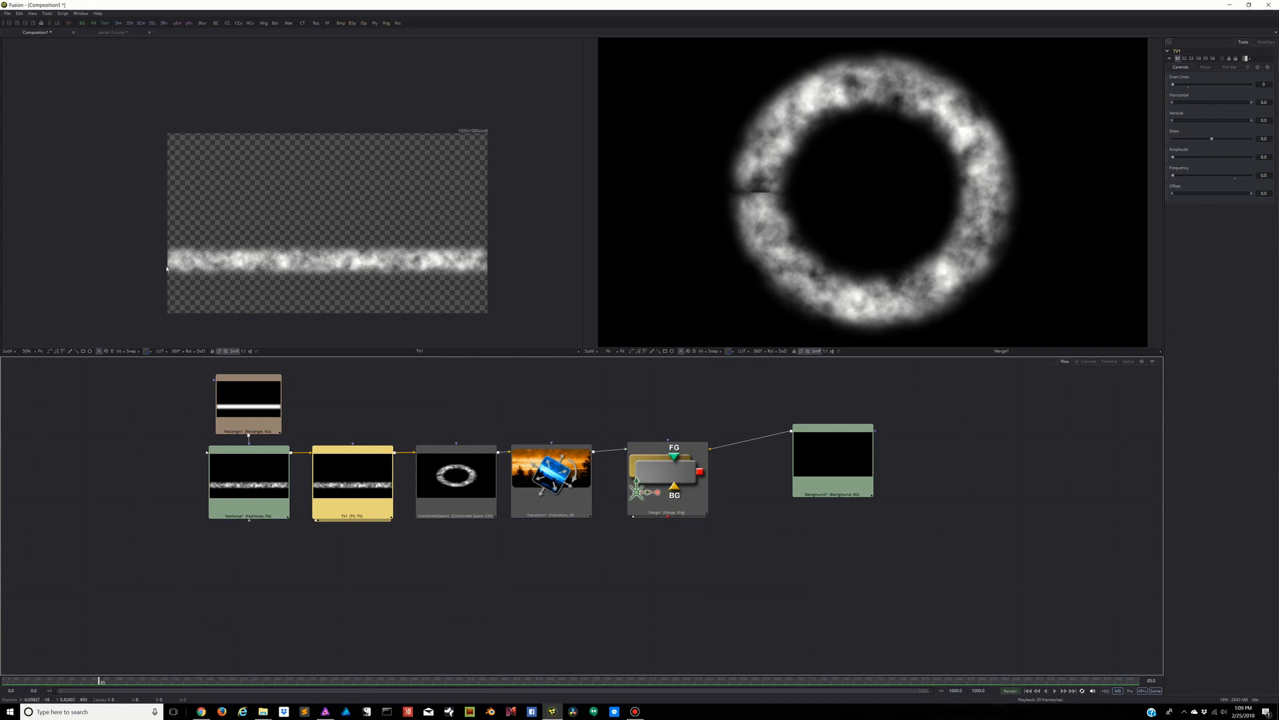
scroll(334, 246, down, 1)
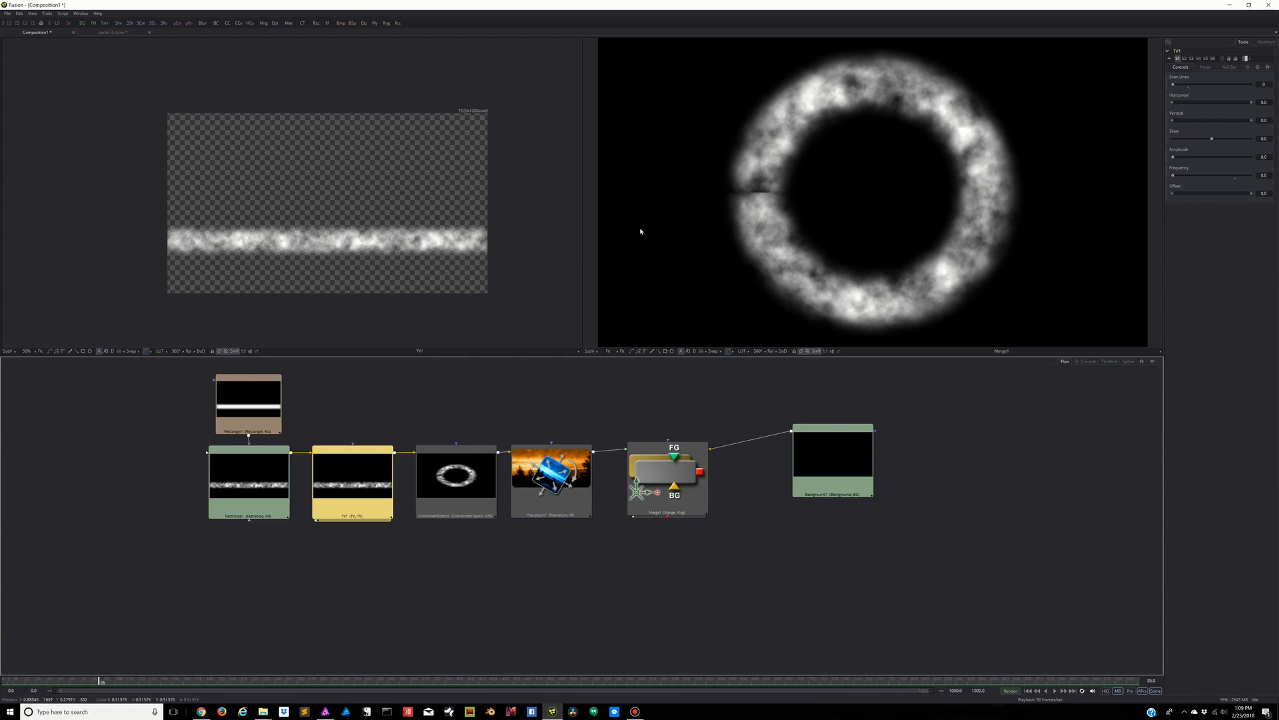
drag(1226, 103, 1206, 104)
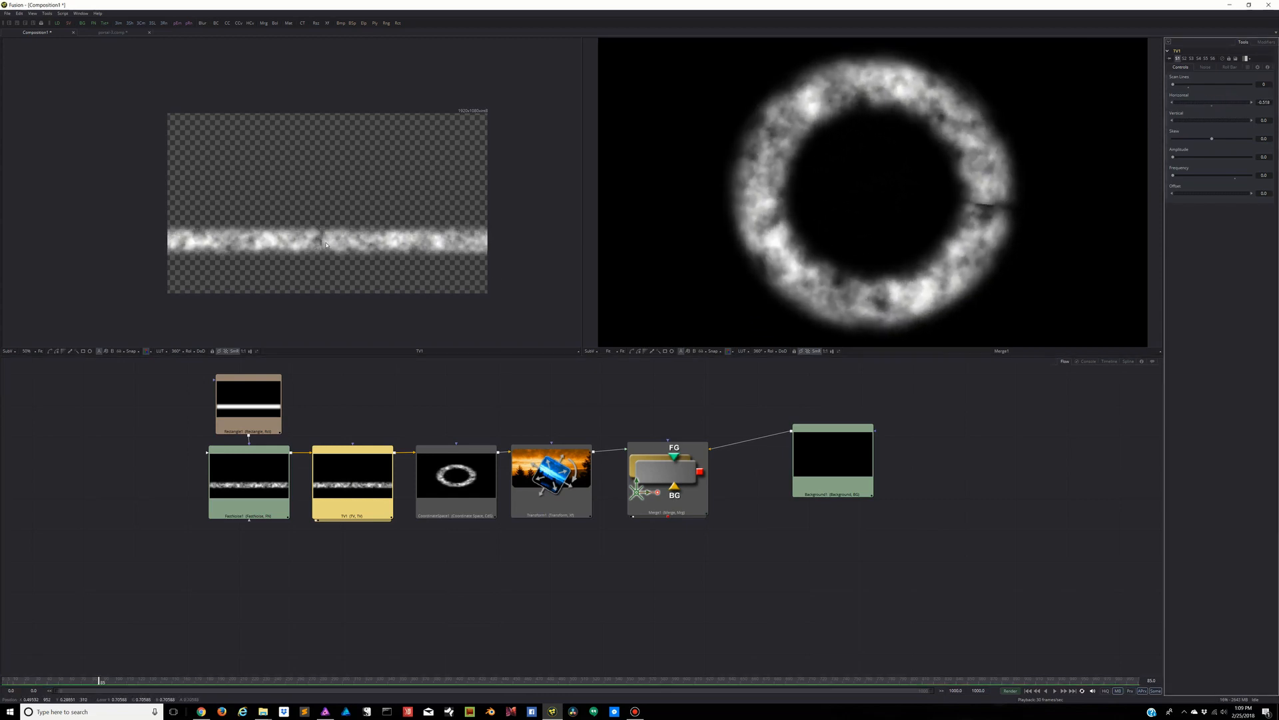
scroll(325, 244, up, 8)
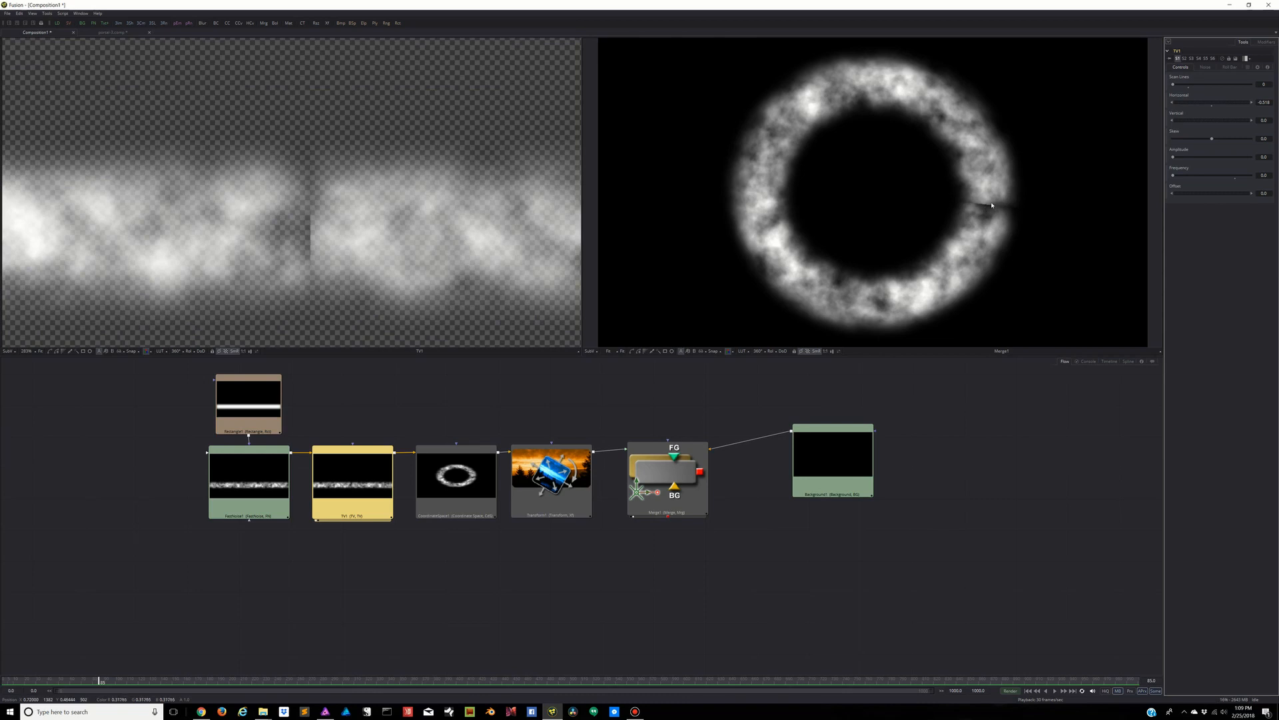
scroll(333, 260, down, 6)
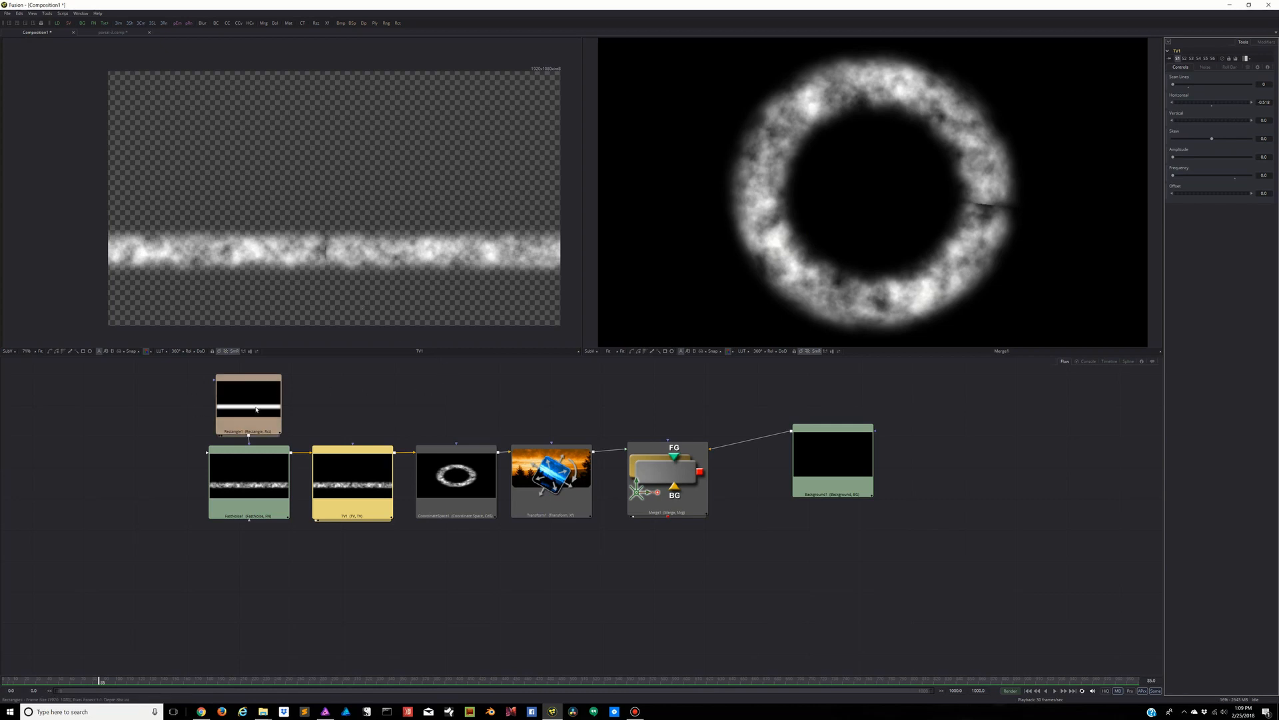
Set the TV node's Horizontal value to -0.5 so the seam sits at the middle of the noise strip
click(365, 479)
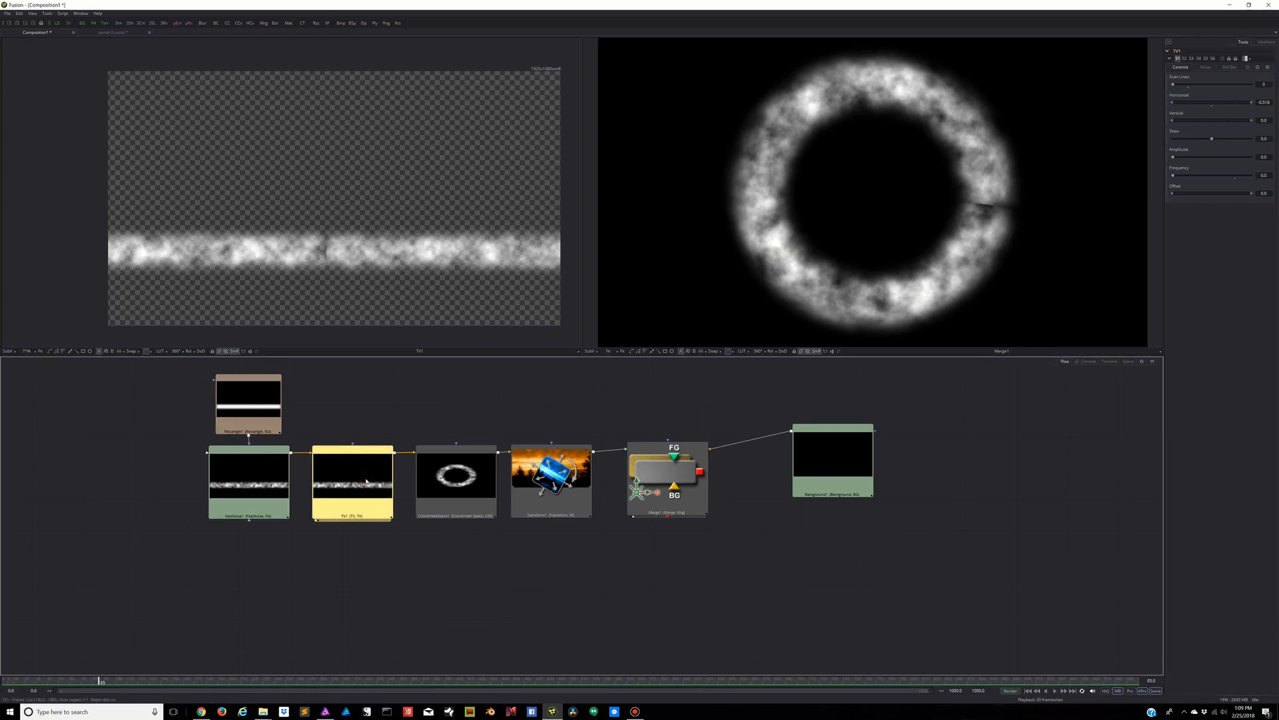
click(382, 408)
click(362, 471)
click(248, 400)
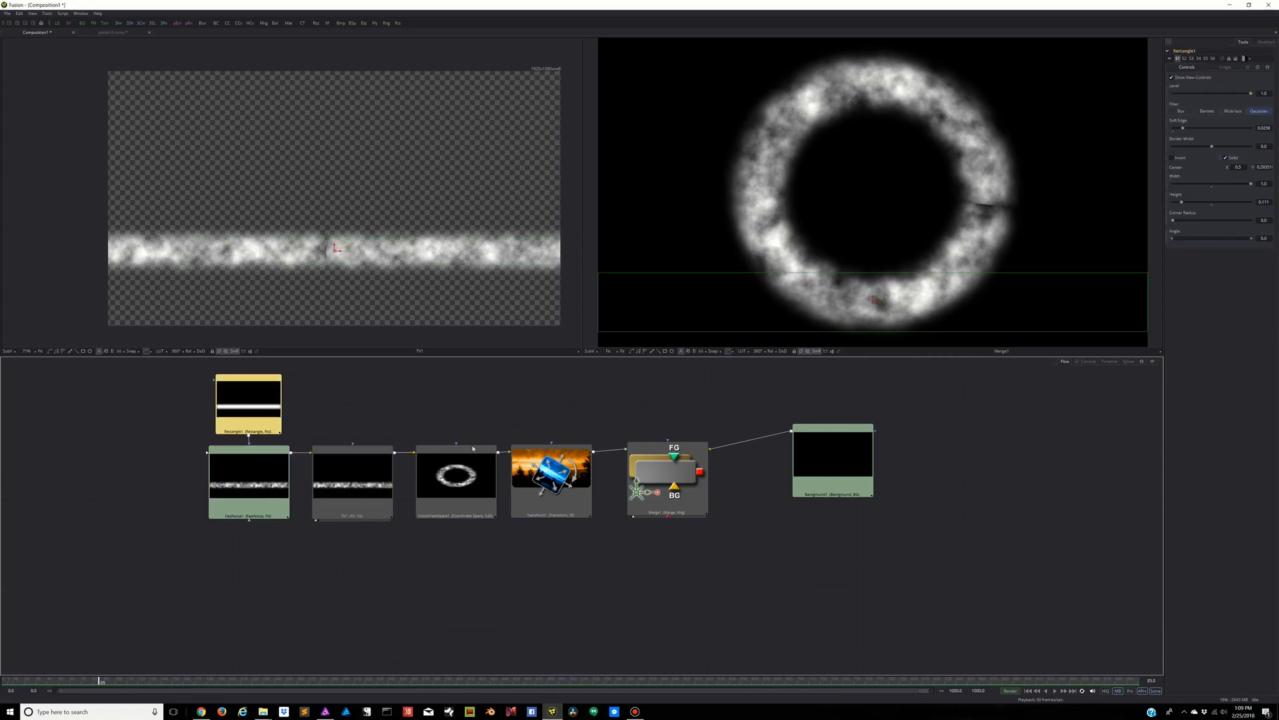
click(370, 478)
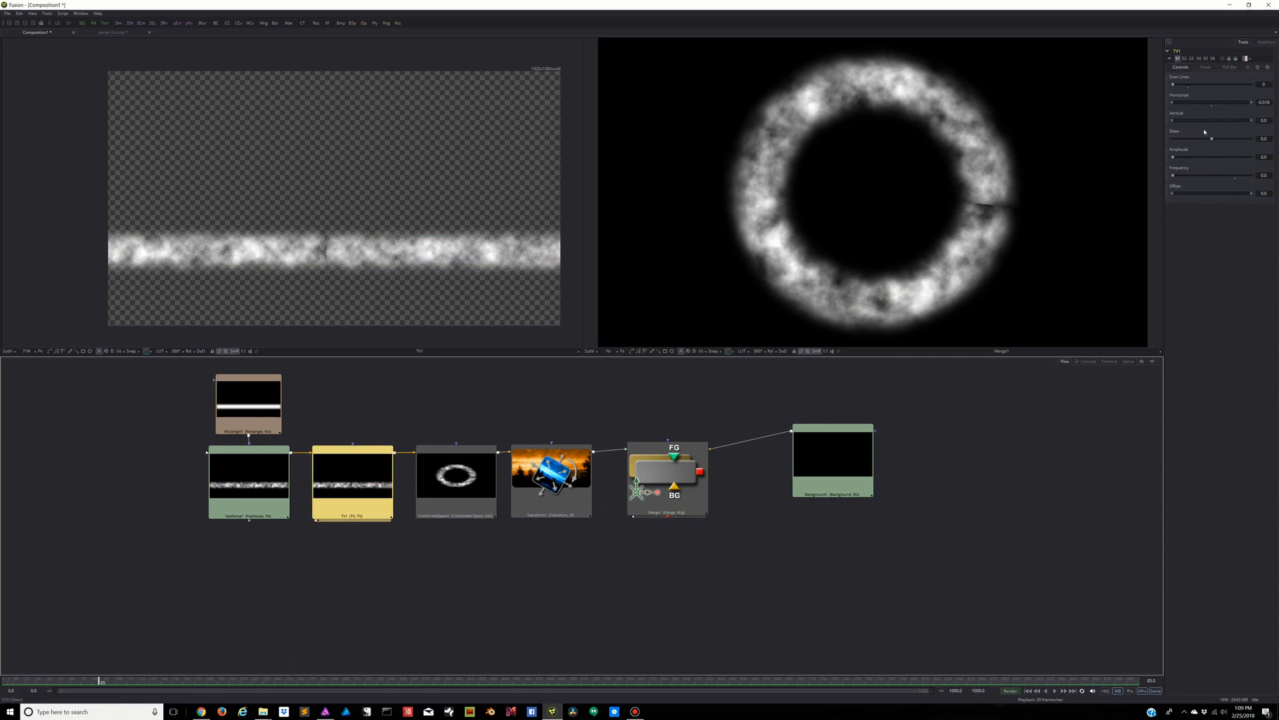
drag(1210, 103, 1210, 103)
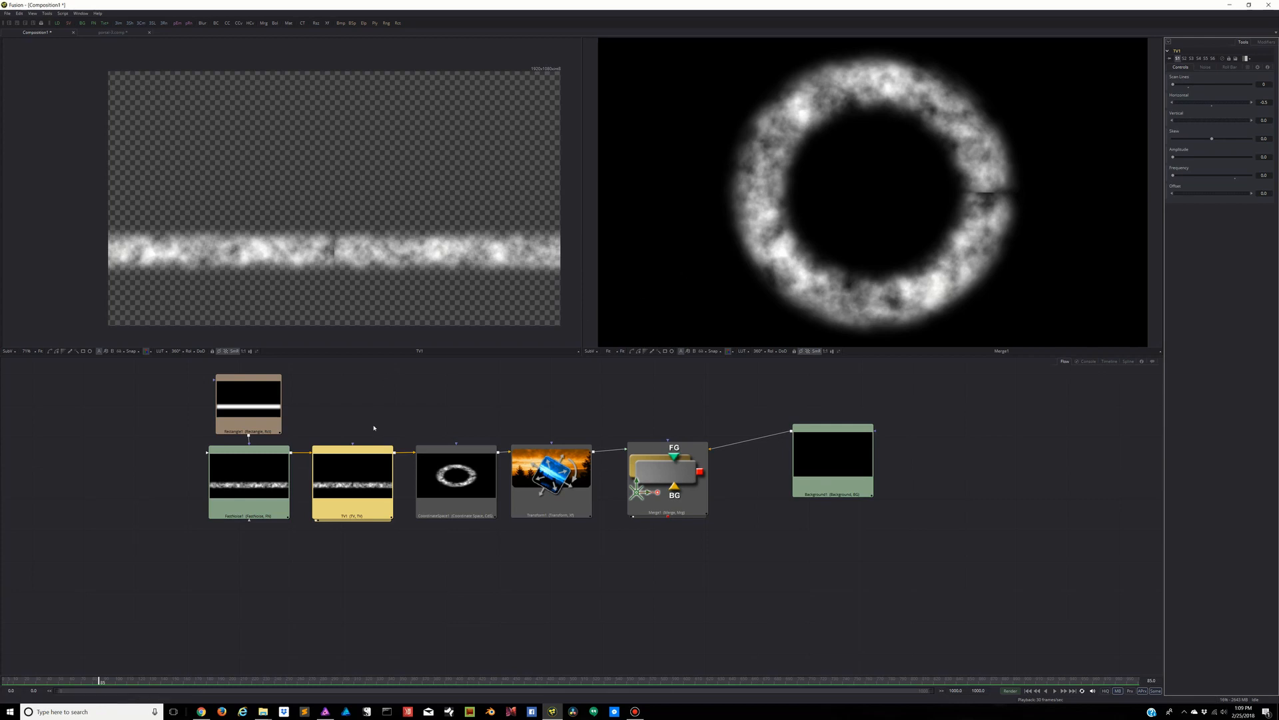
Add an ellipse mask to the TV node, about 0.51 wide and 0.29 high, with a soft edge of about 0.17
click(363, 477)
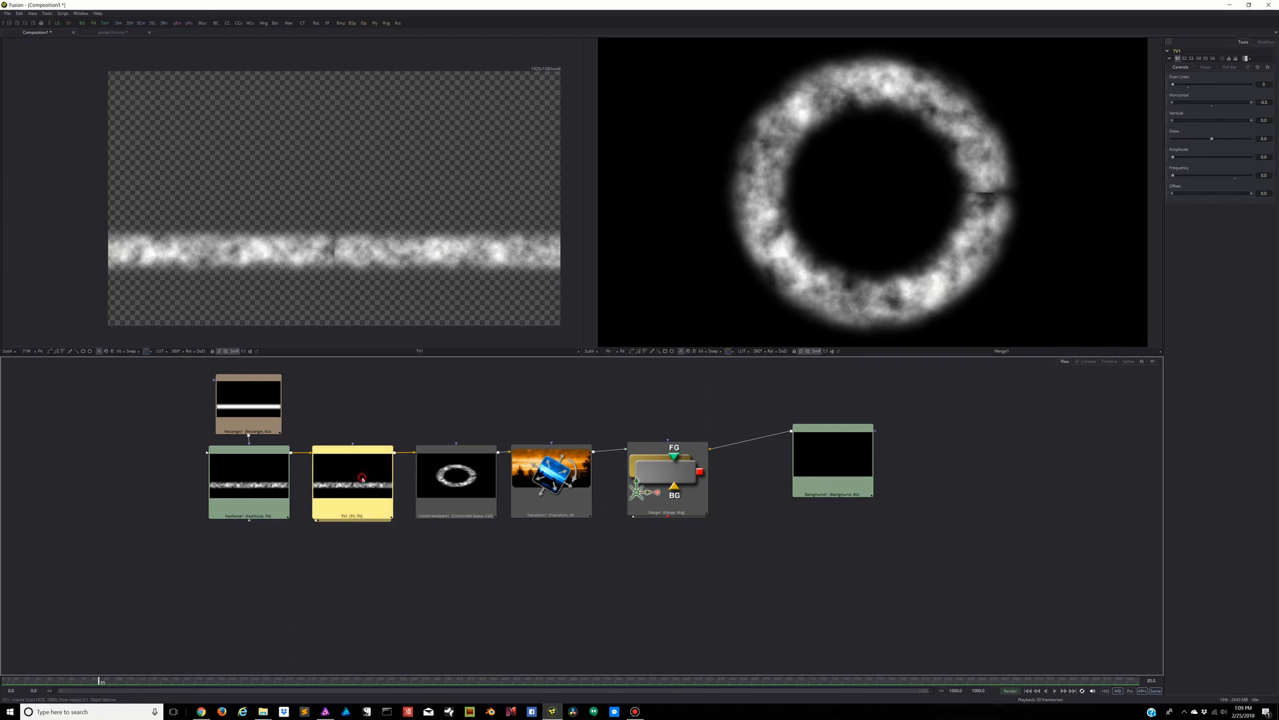
click(89, 351)
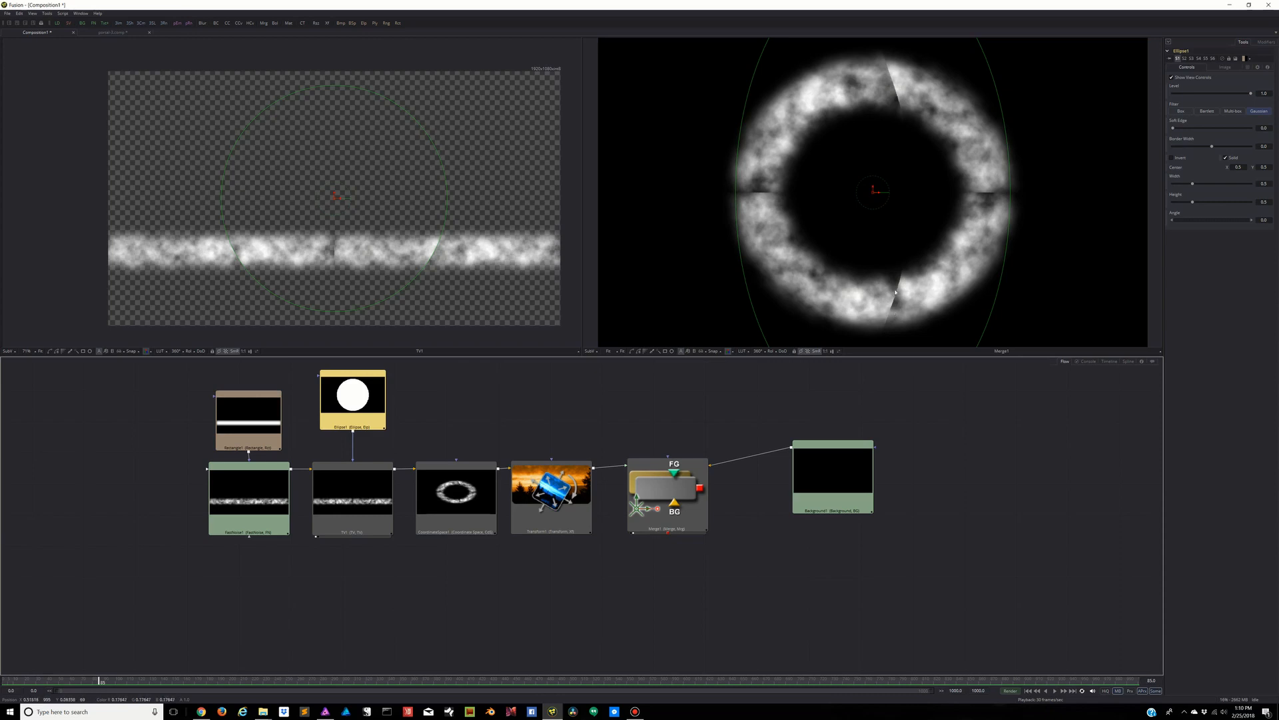
click(336, 197)
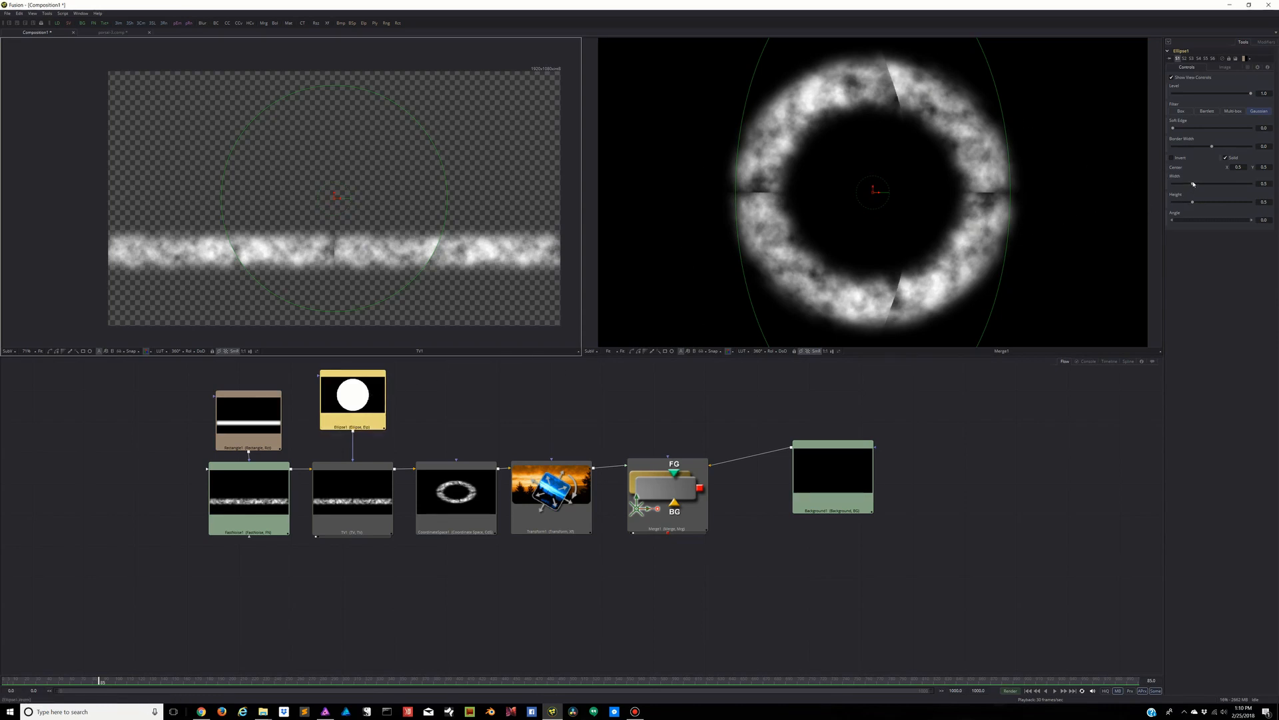
drag(1193, 183, 1185, 200)
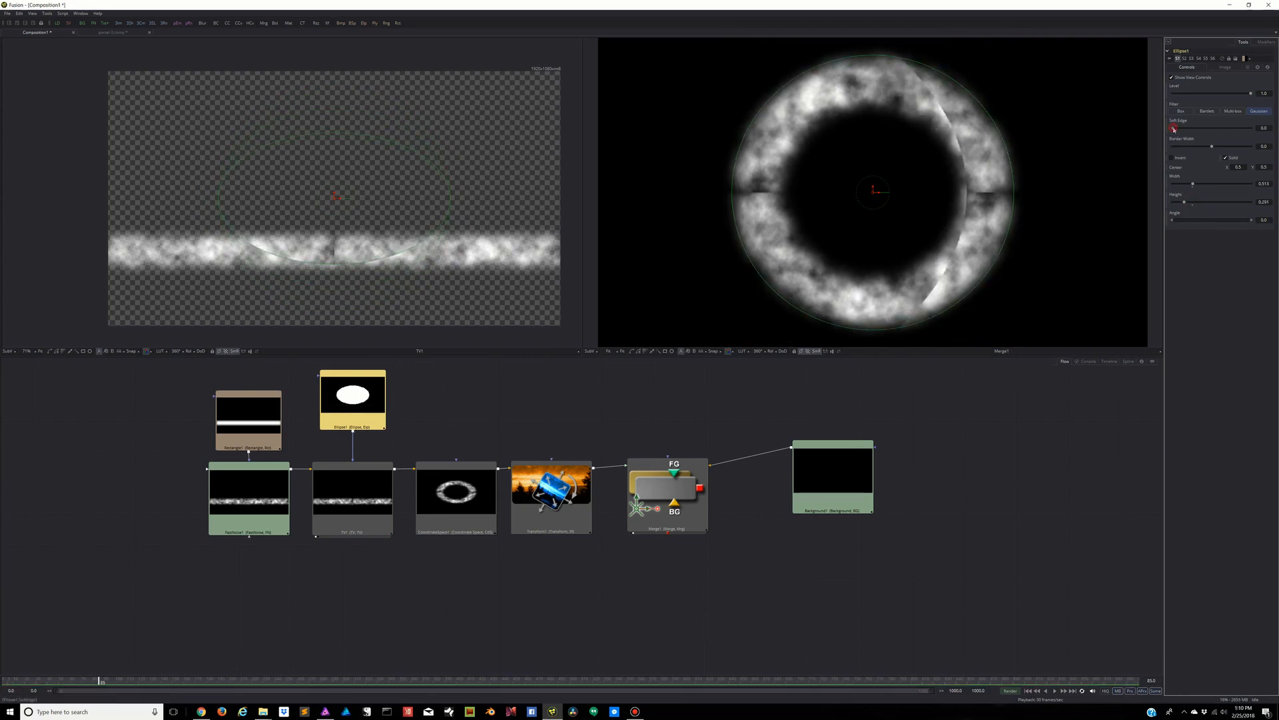
drag(1174, 129, 1240, 129)
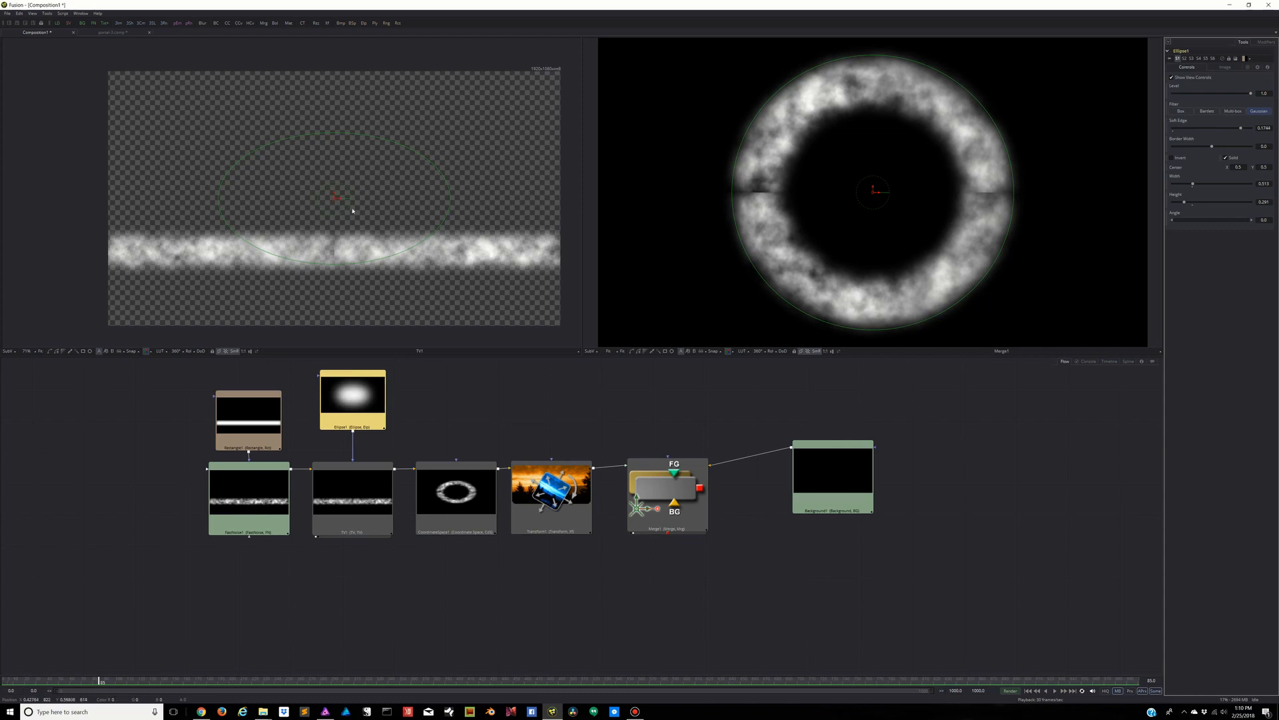
Center the ellipse mask on the noise strip, soften its edge to 0.2, and shrink it to about 0.18 wide and 0.13 high
drag(334, 195, 333, 247)
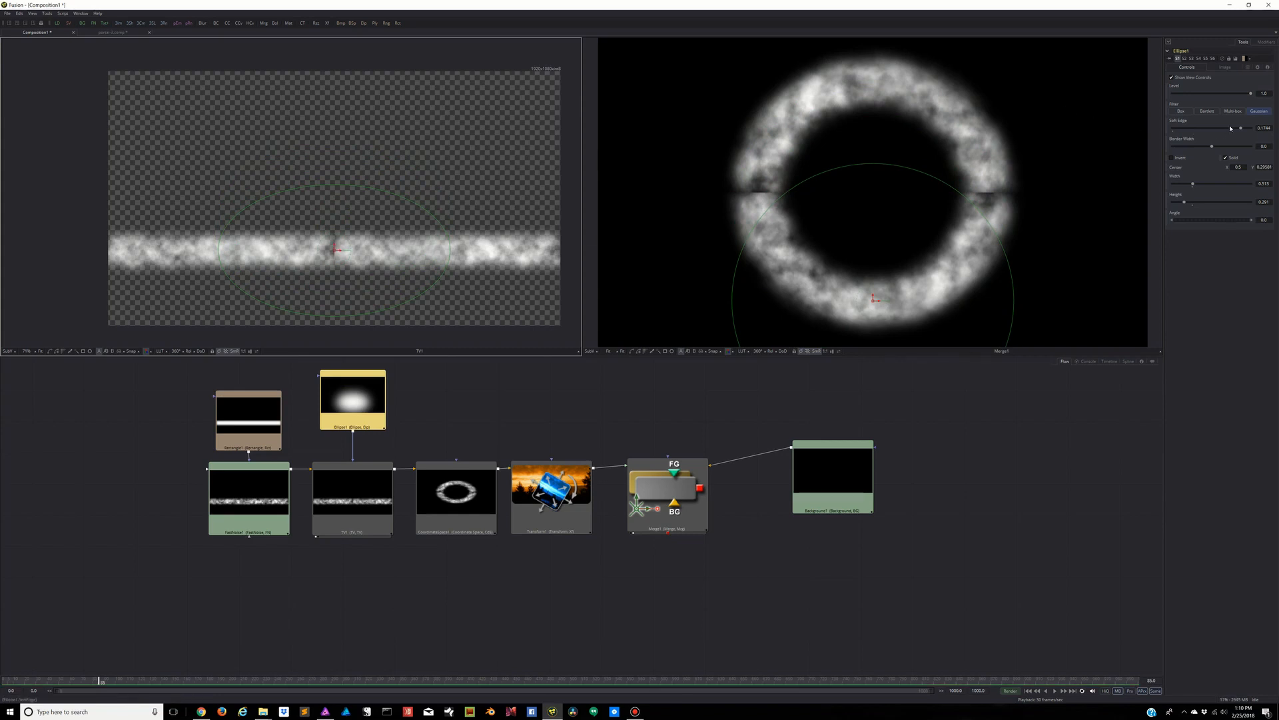
mouse_move(1241, 129)
mouse_down()
mouse_move(1204, 127)
mouse_move(1252, 128)
mouse_up()
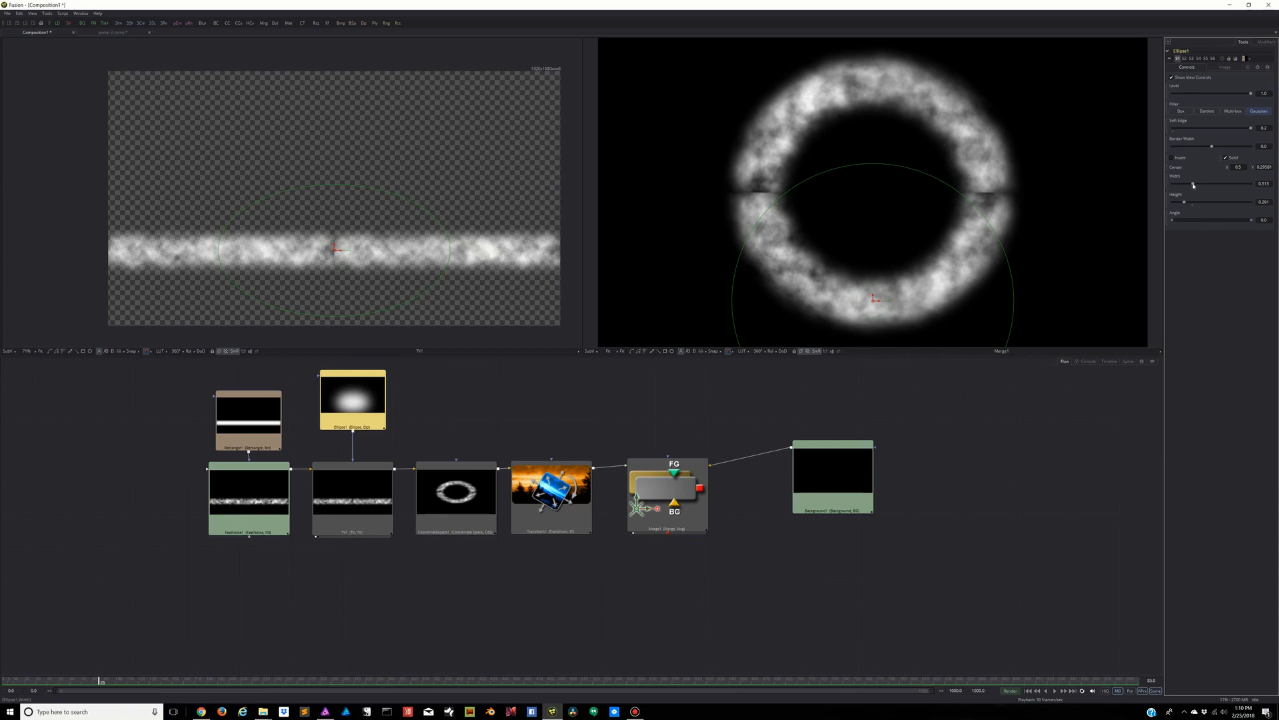
drag(1194, 186, 1178, 203)
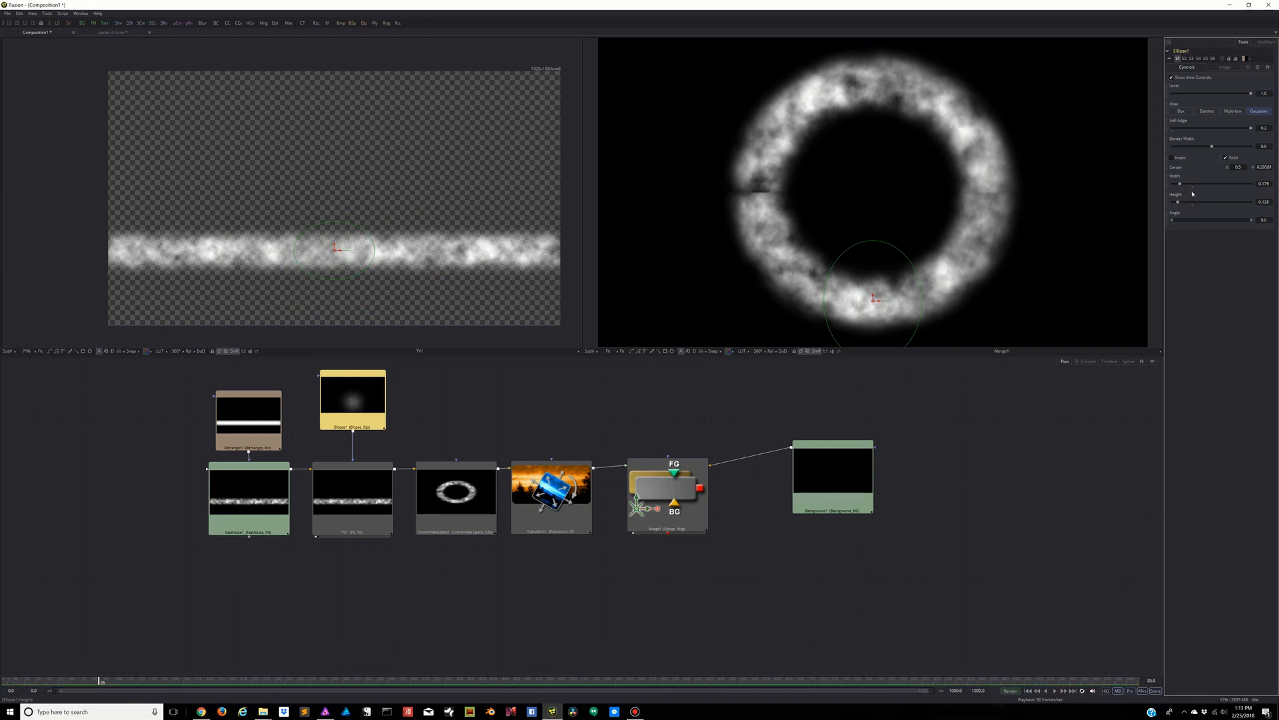
Enlarge the ellipse mask to about 1.3 wide and 0.675 high, and reduce its soft edge to about 0.06
drag(1180, 185, 1226, 186)
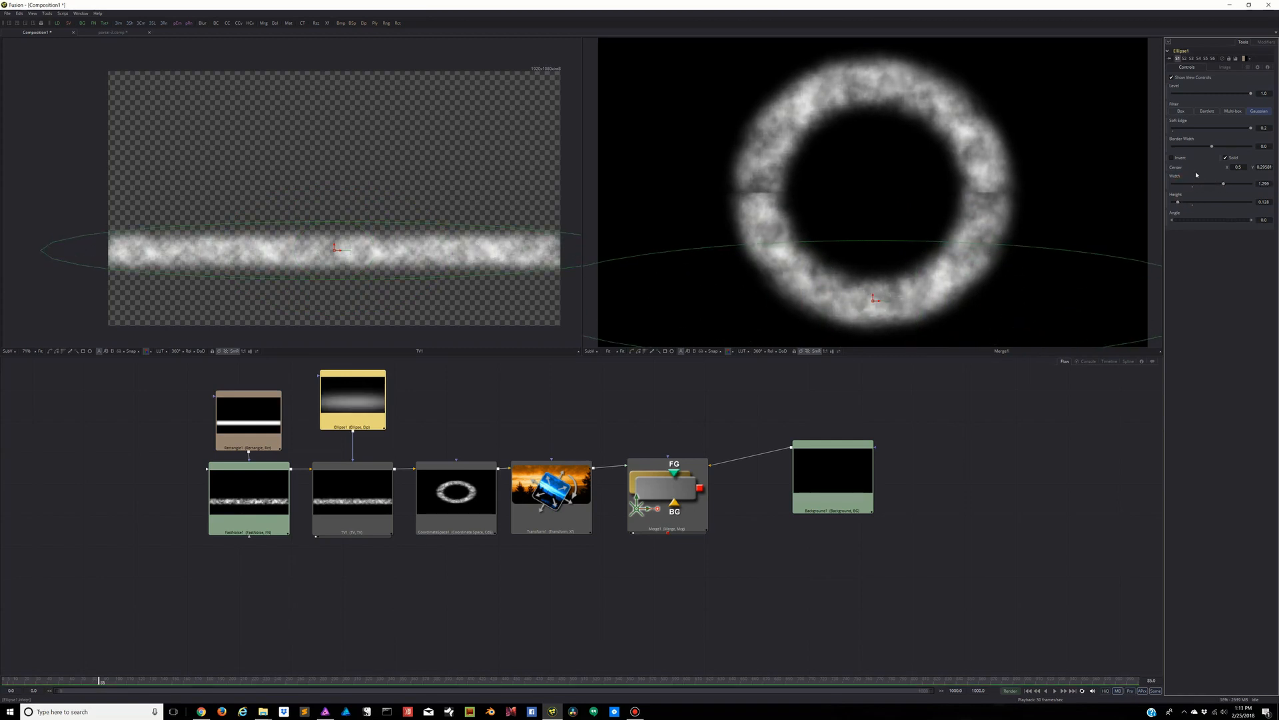
drag(1251, 129, 1196, 139)
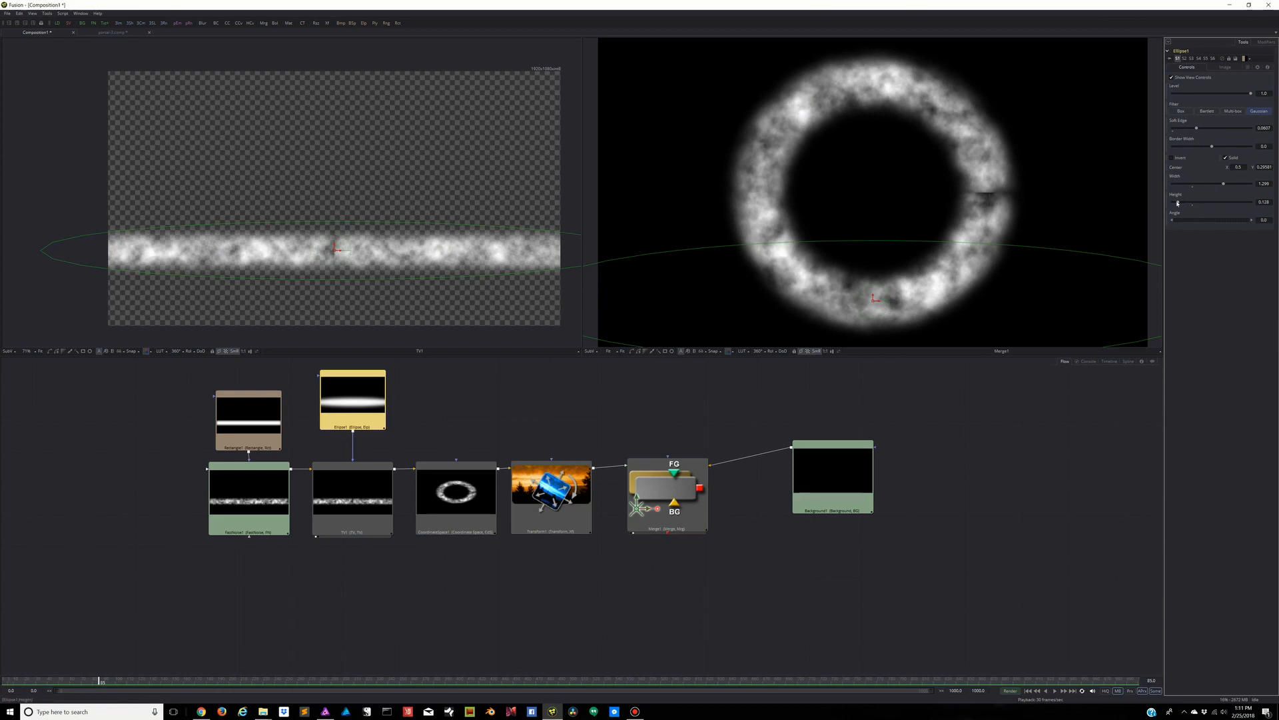
mouse_move(1177, 203)
mouse_down()
mouse_move(1197, 202)
mouse_move(1166, 201)
mouse_move(1198, 197)
mouse_up()
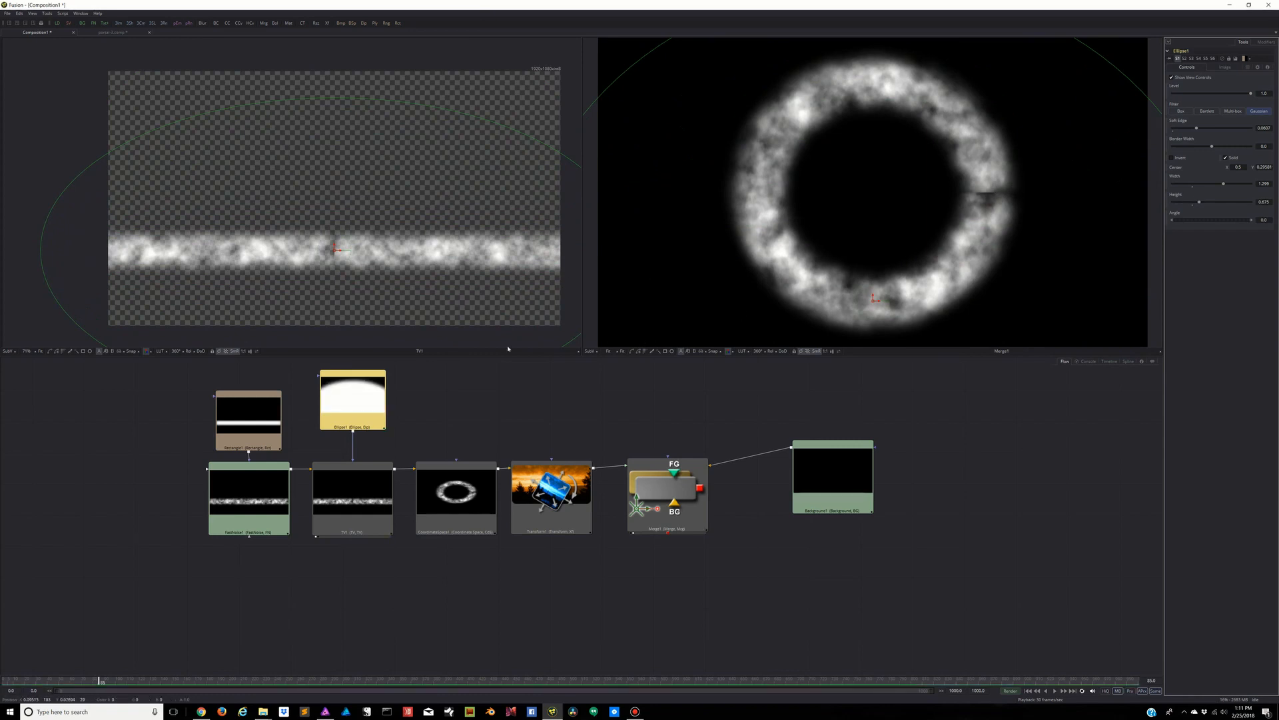
Examine the settings of the TV node and its ellipse mask in the finished portal composition, and return to the working composition
click(103, 33)
click(196, 454)
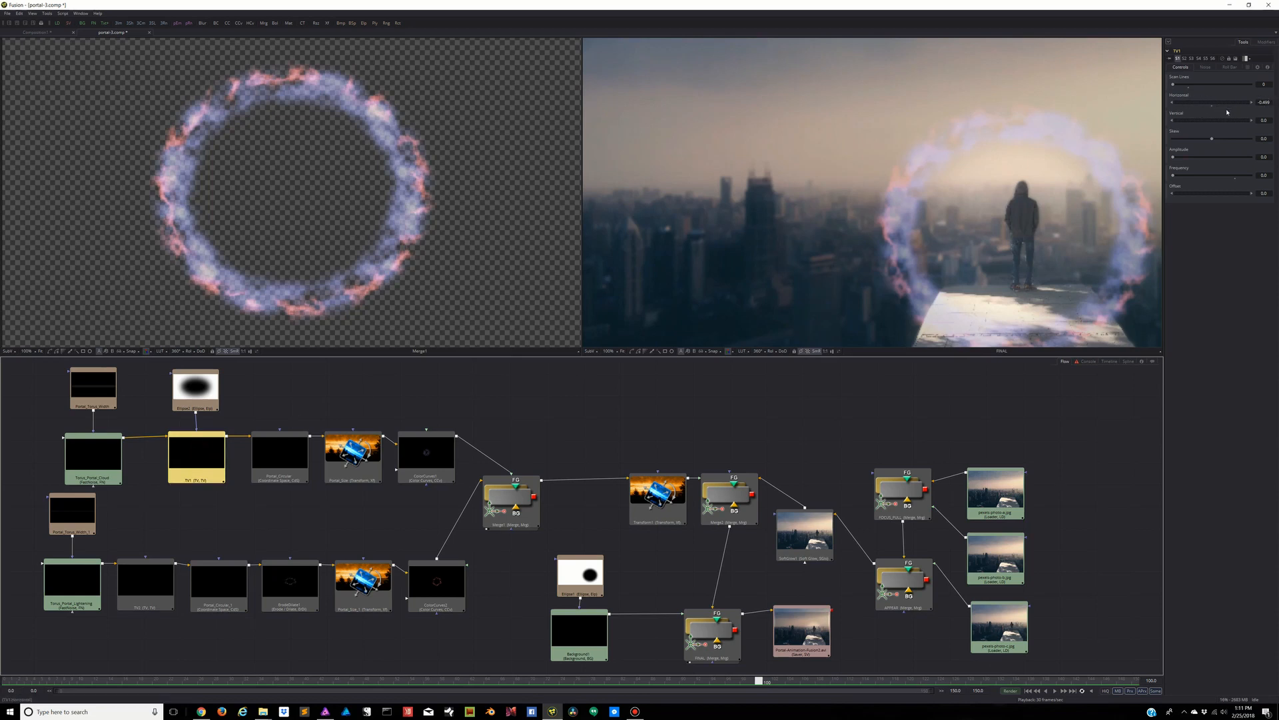
click(195, 389)
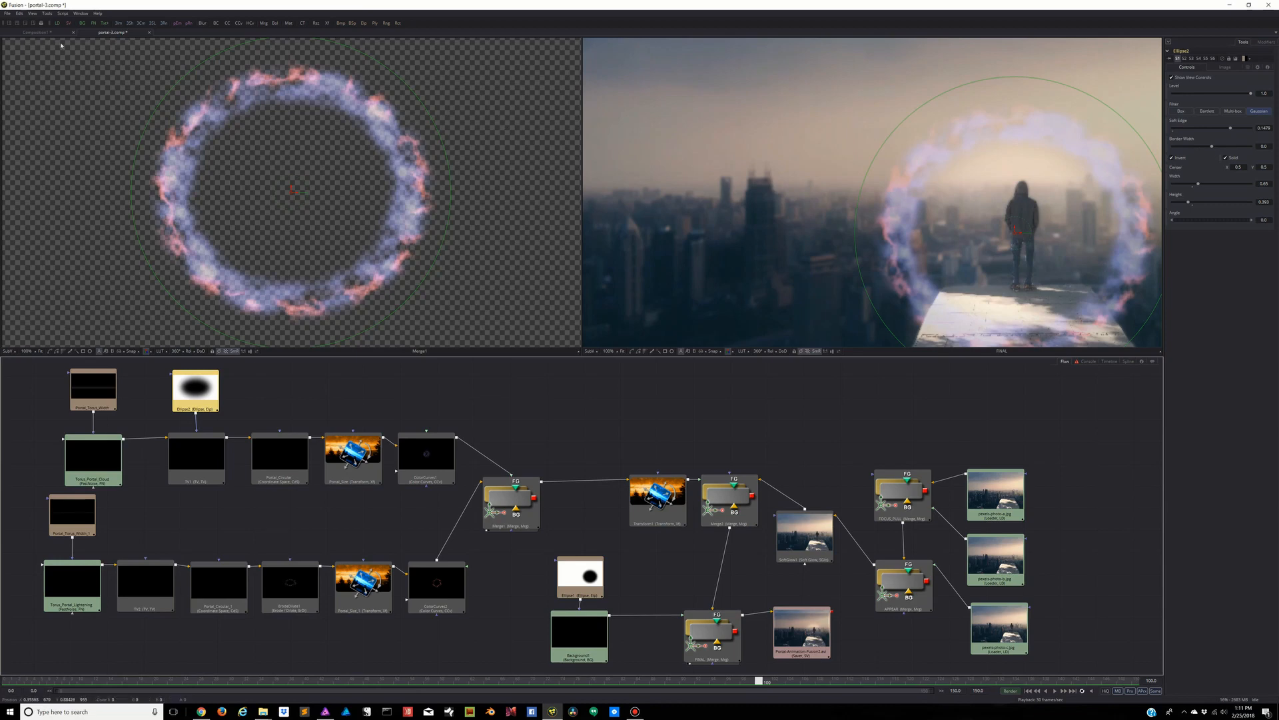
click(36, 33)
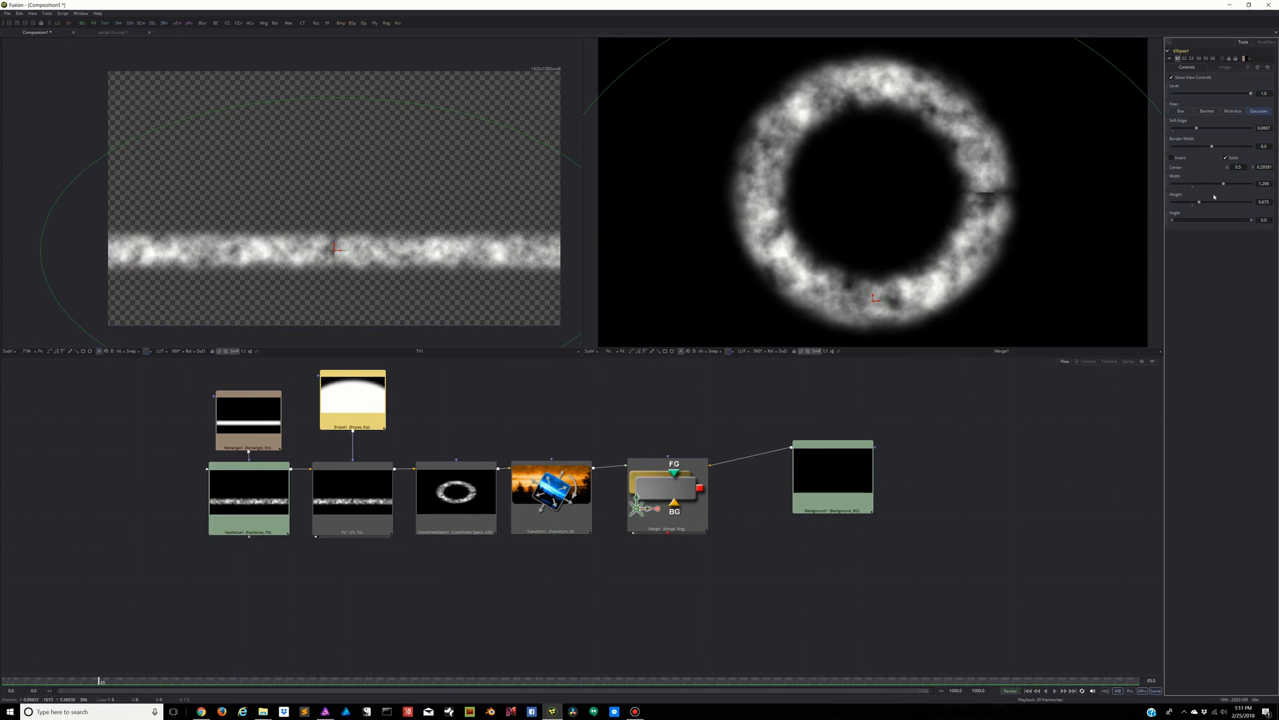
Resize the ellipse mask to about 0.97 wide and 0.38 high, raise its center to about Y 0.52, and invert it
drag(1223, 184, 1189, 203)
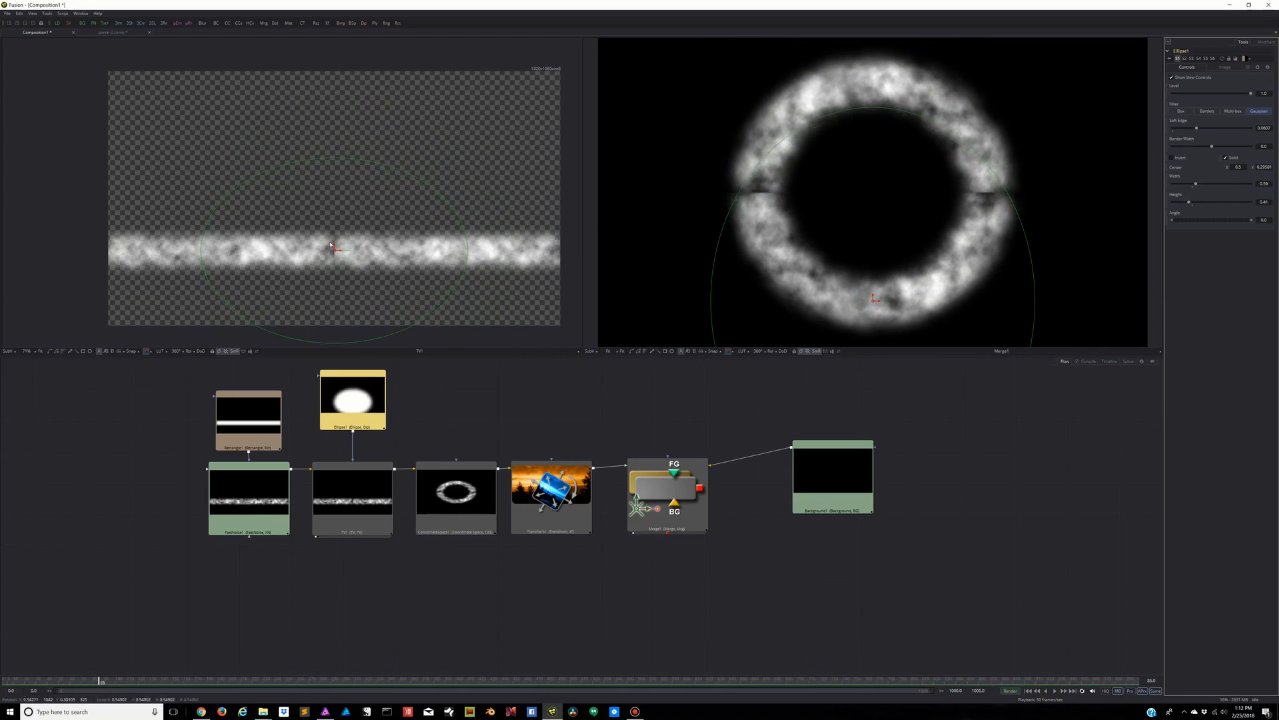
drag(335, 247, 335, 192)
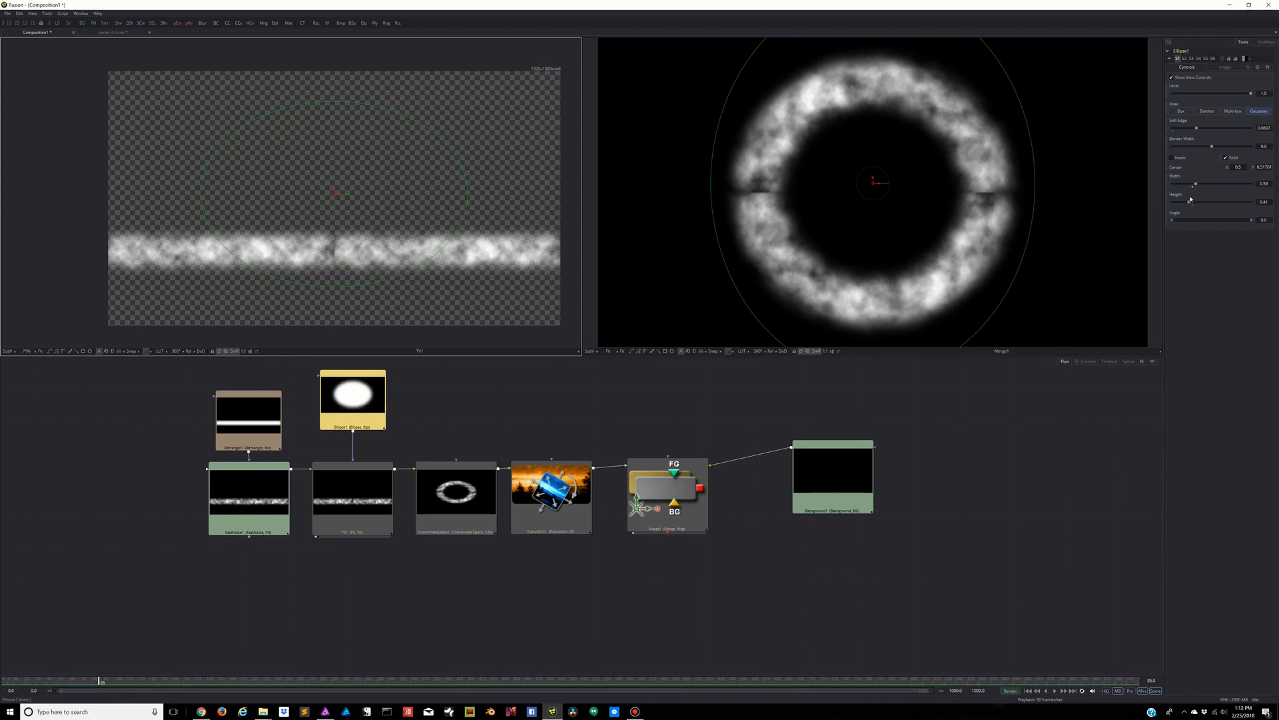
drag(1190, 203, 1211, 184)
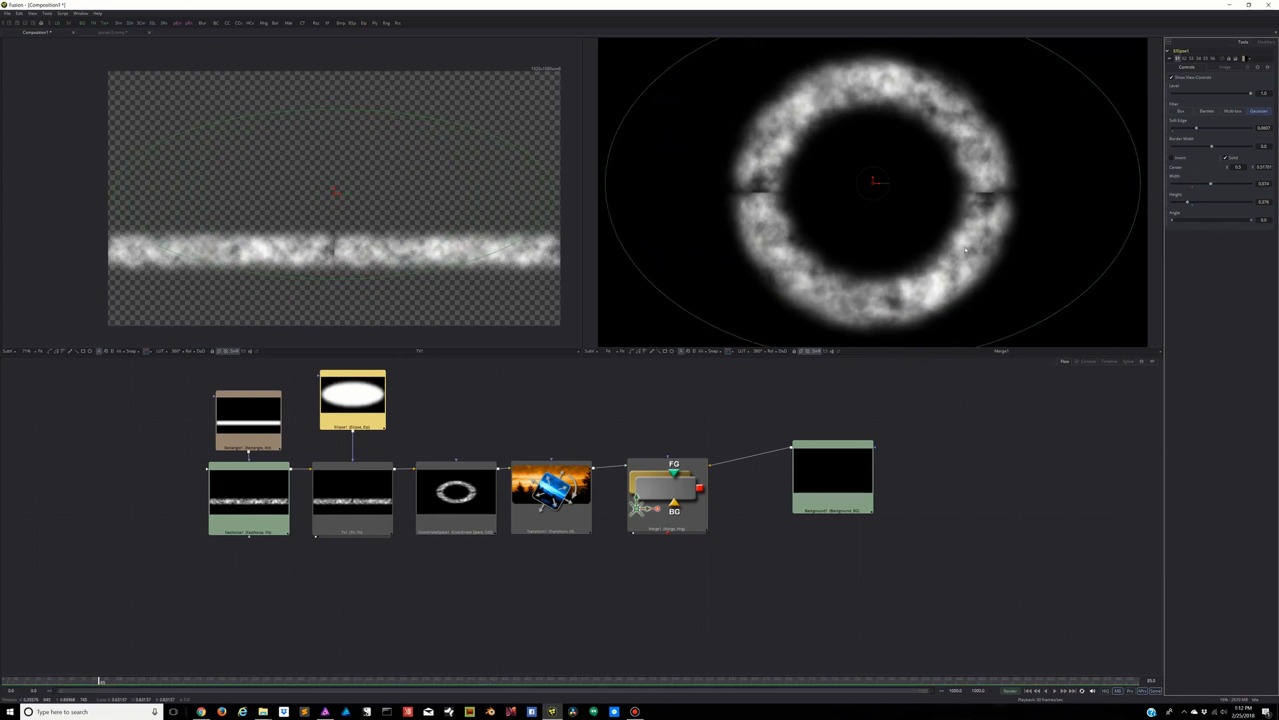
click(1173, 159)
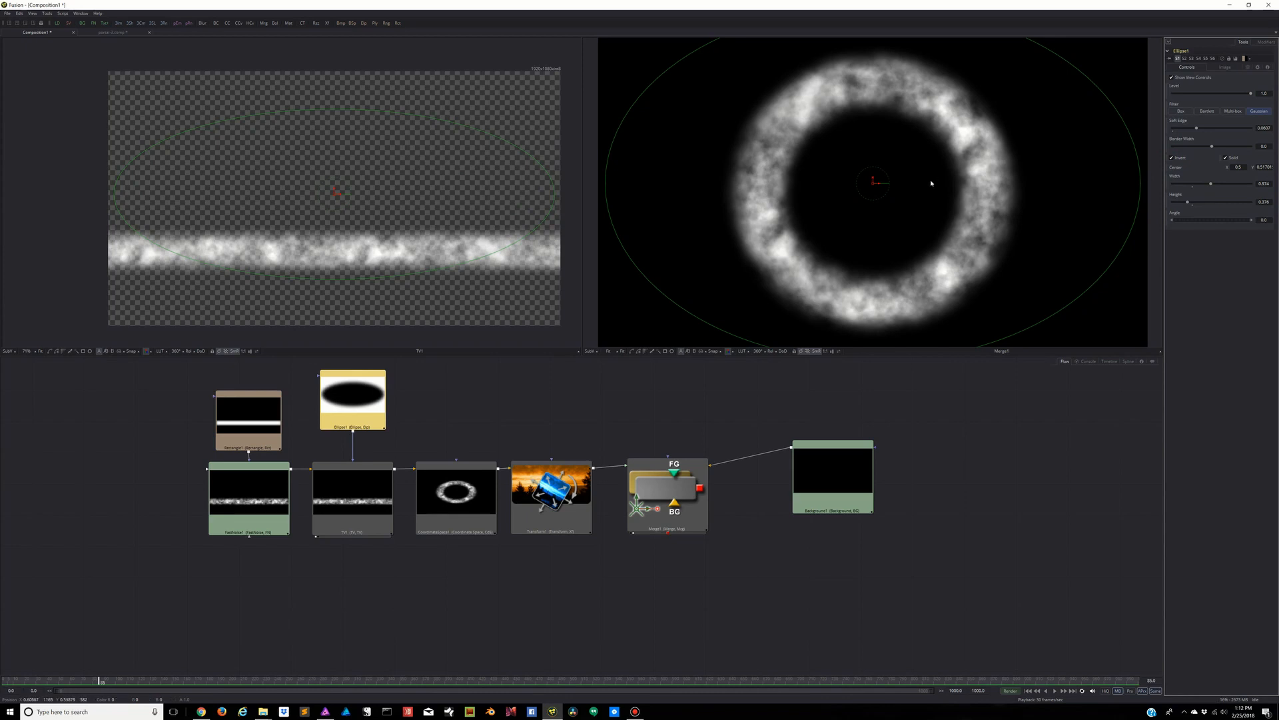
Lower the rectangle mask's center to about Y 0.27, and space its node and the background node evenly around the chain
click(243, 429)
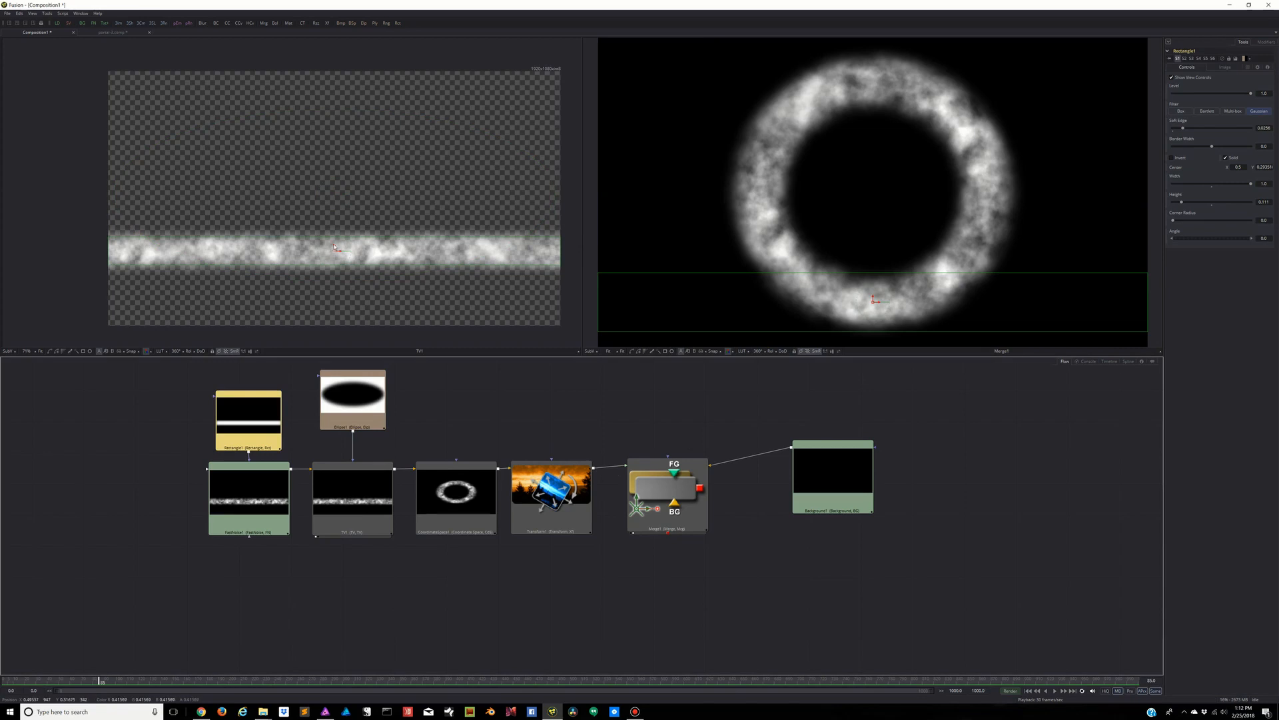
mouse_move(334, 250)
mouse_down()
mouse_move(335, 301)
mouse_move(337, 135)
mouse_move(356, 251)
mouse_up()
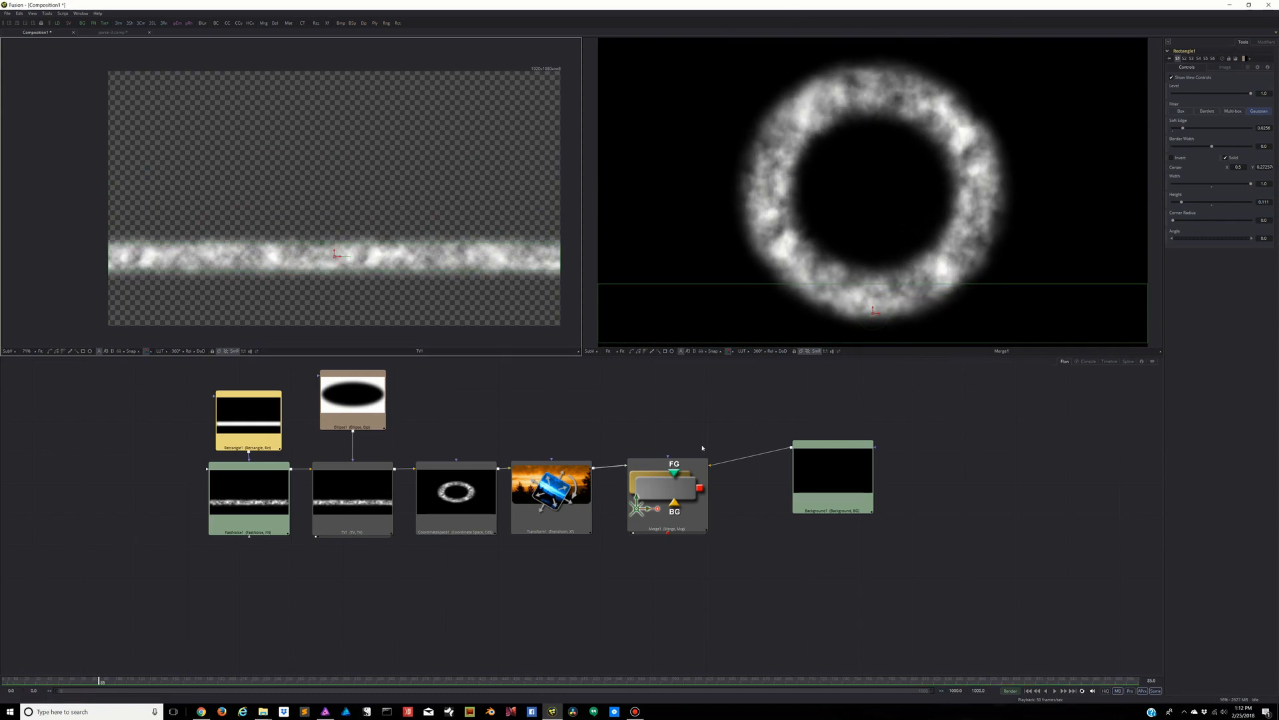
drag(246, 411, 246, 400)
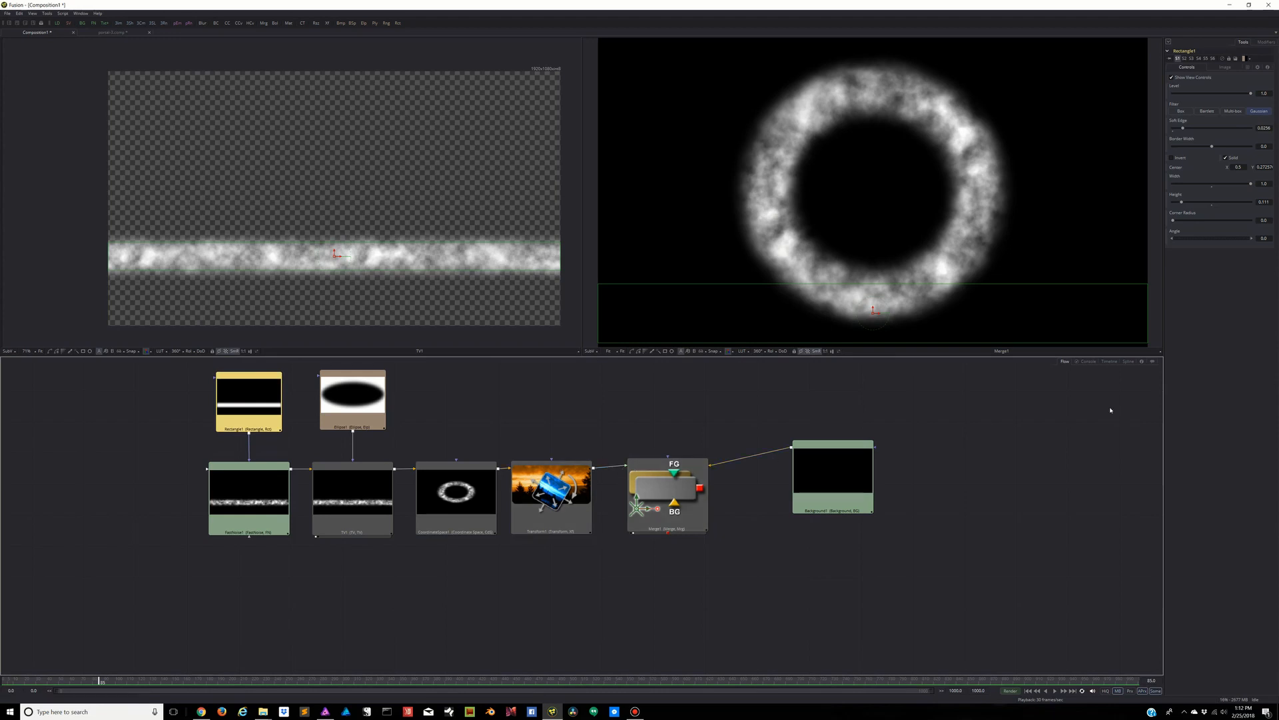
click(635, 712)
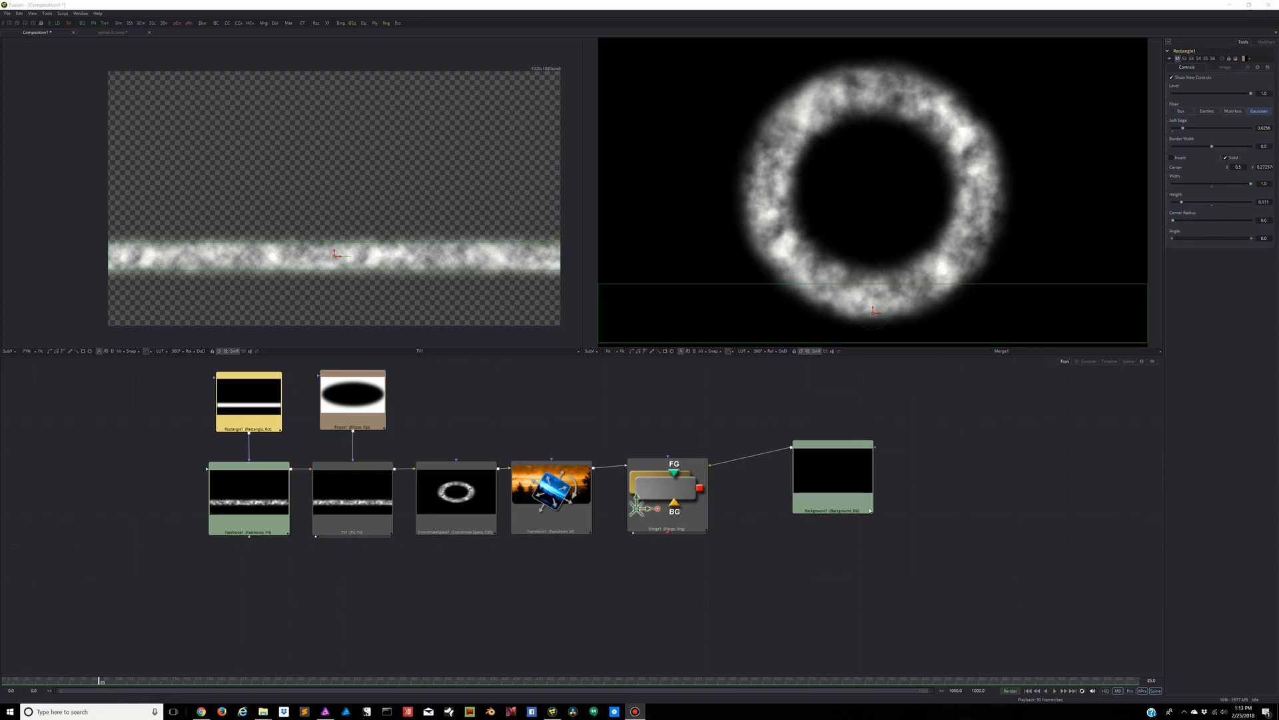
drag(841, 475, 837, 492)
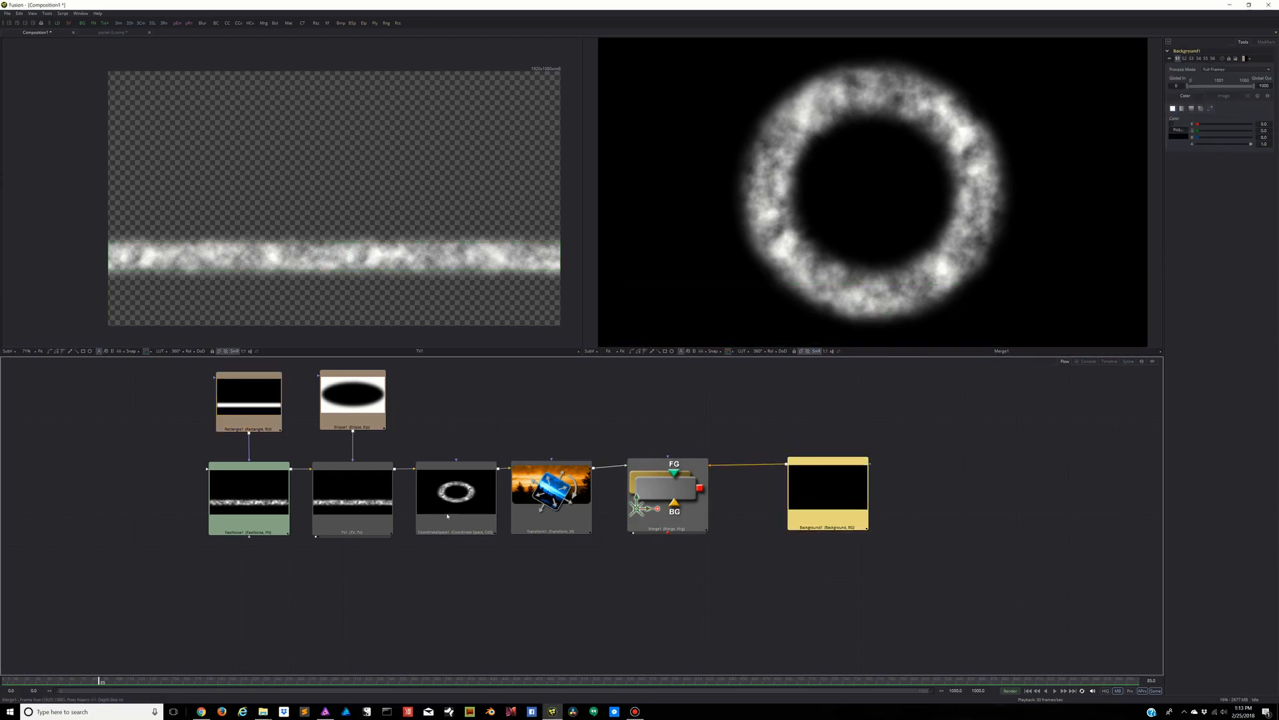
Duplicate the whole ring chain from the two masks through the Transform, and place the copy below the original
drag(179, 365, 610, 574)
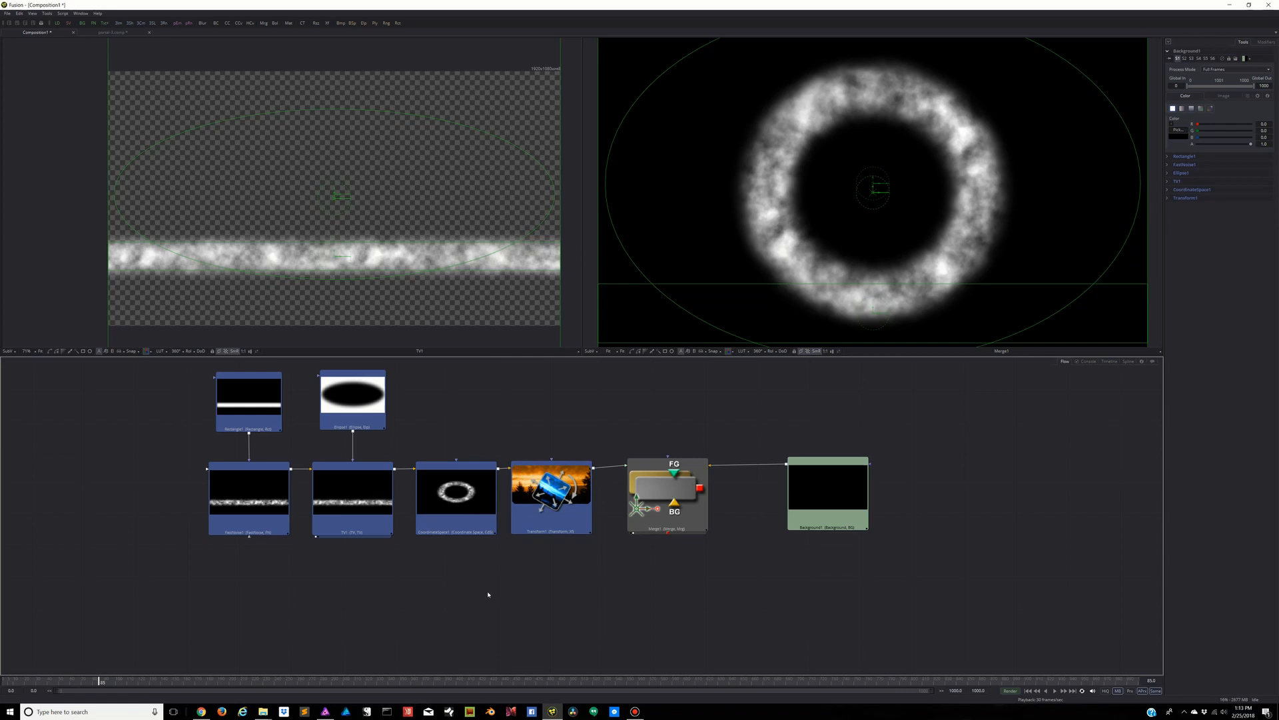
key(ctrl+v)
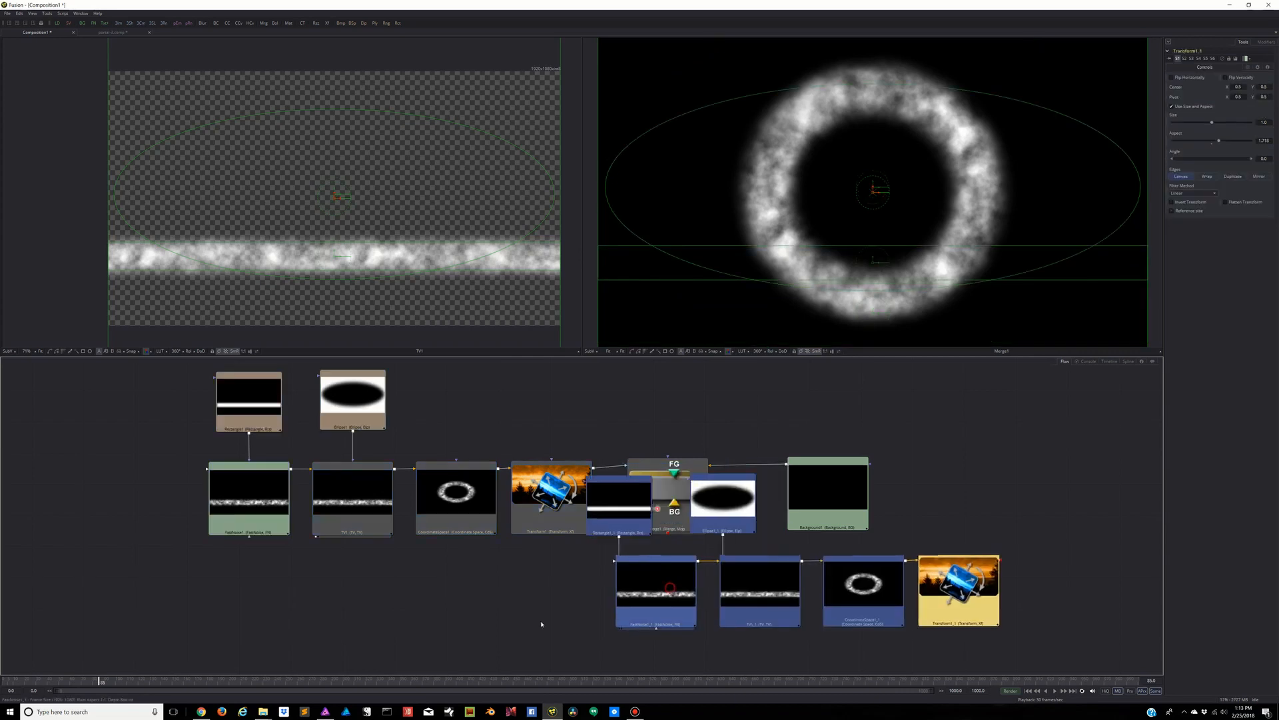
drag(246, 675, 264, 686)
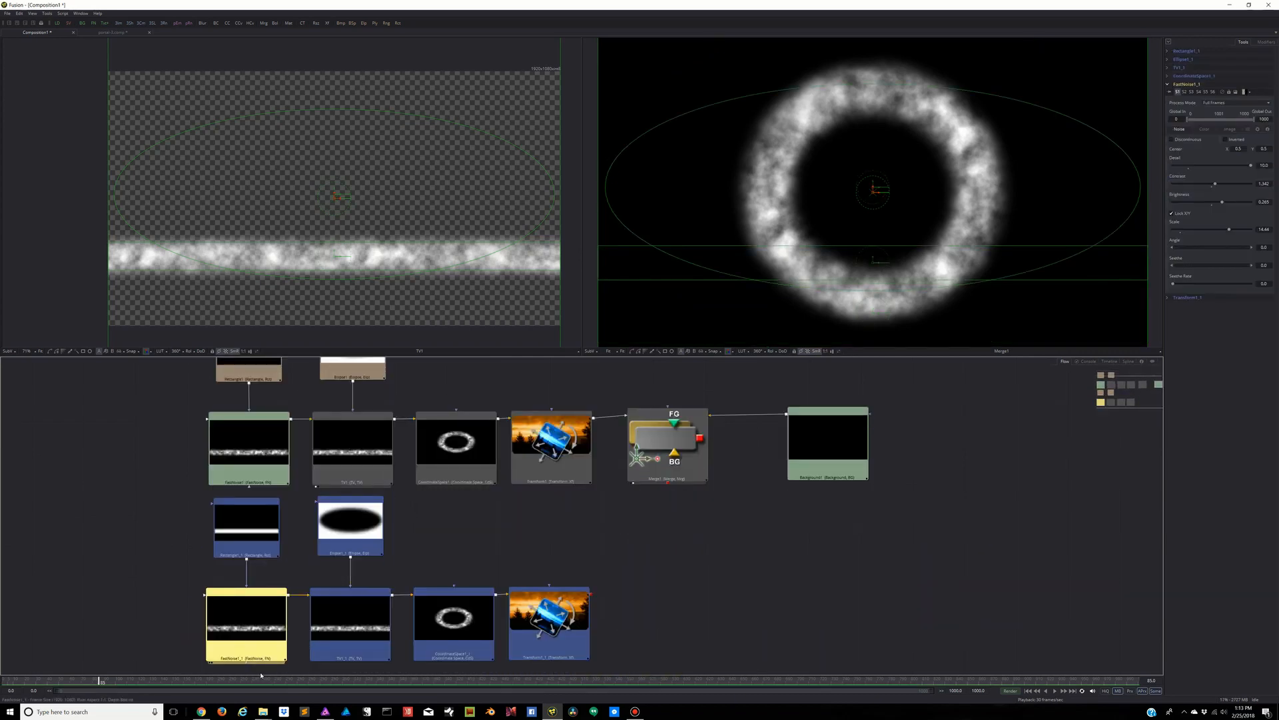
scroll(170, 540, down, 2)
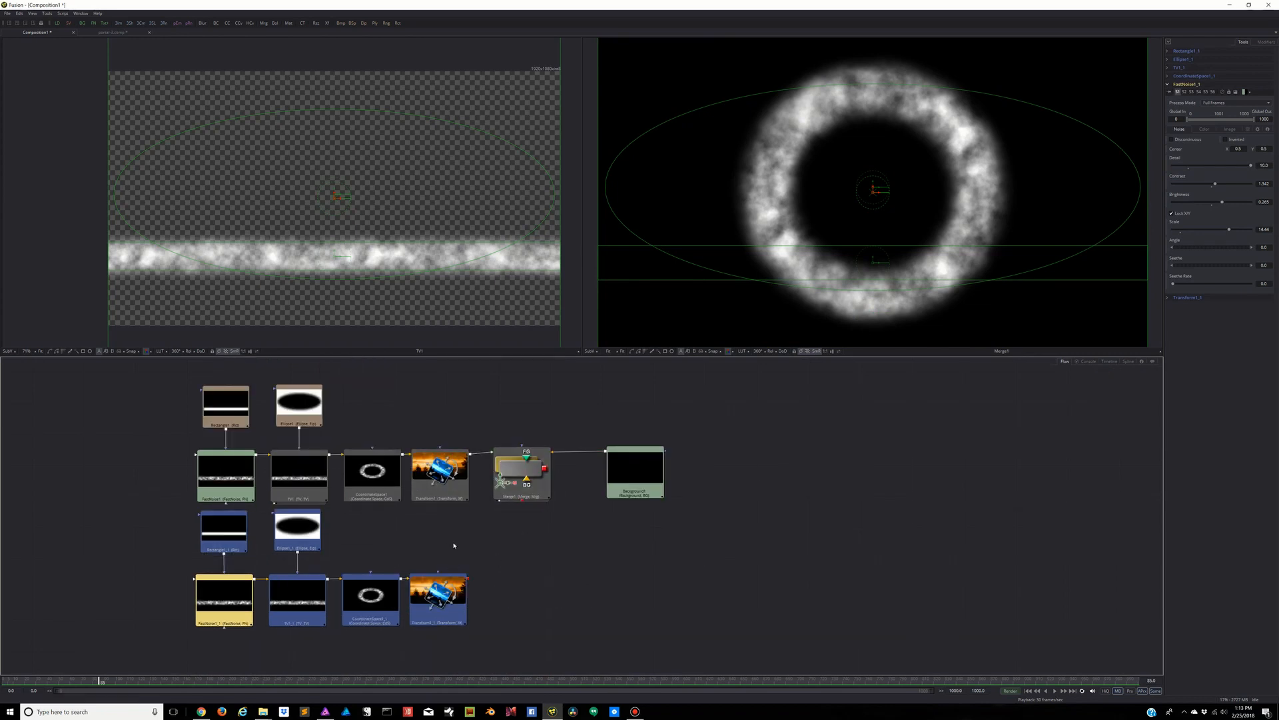
Disconnect and set aside the background node, then merge the copied chain as foreground over the original chain as background
click(556, 453)
drag(656, 464, 807, 462)
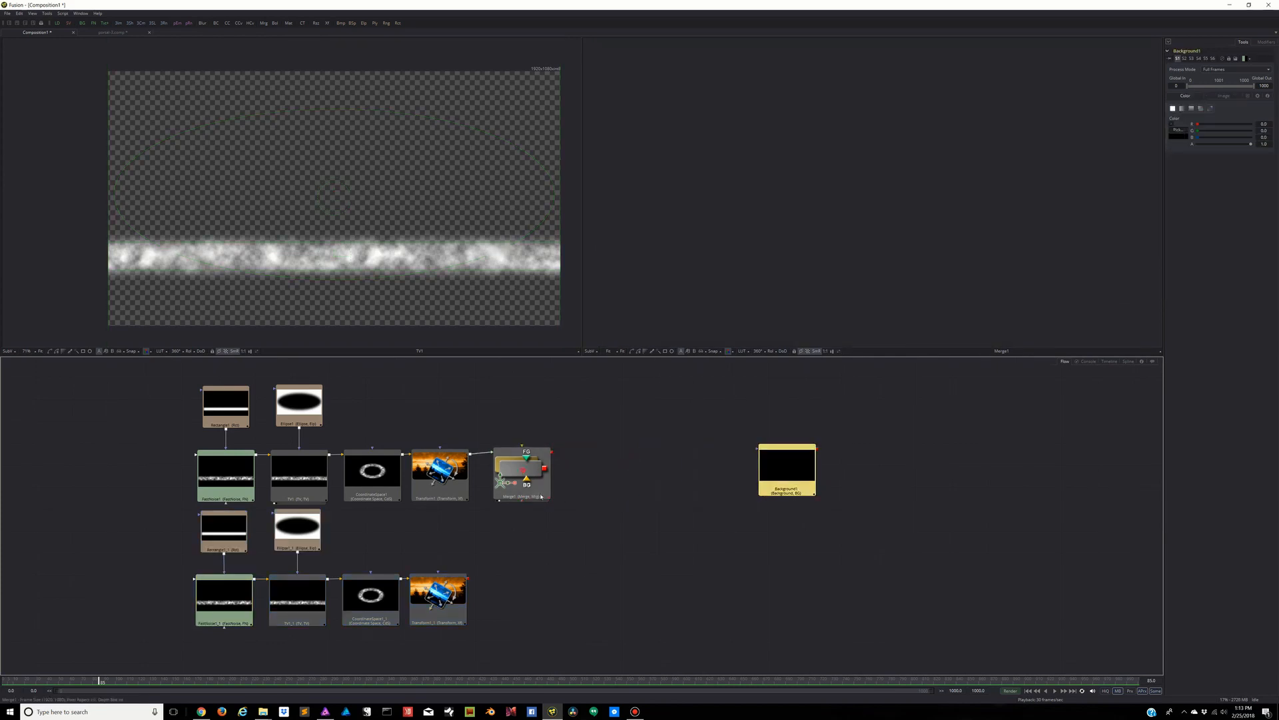
drag(541, 495, 593, 553)
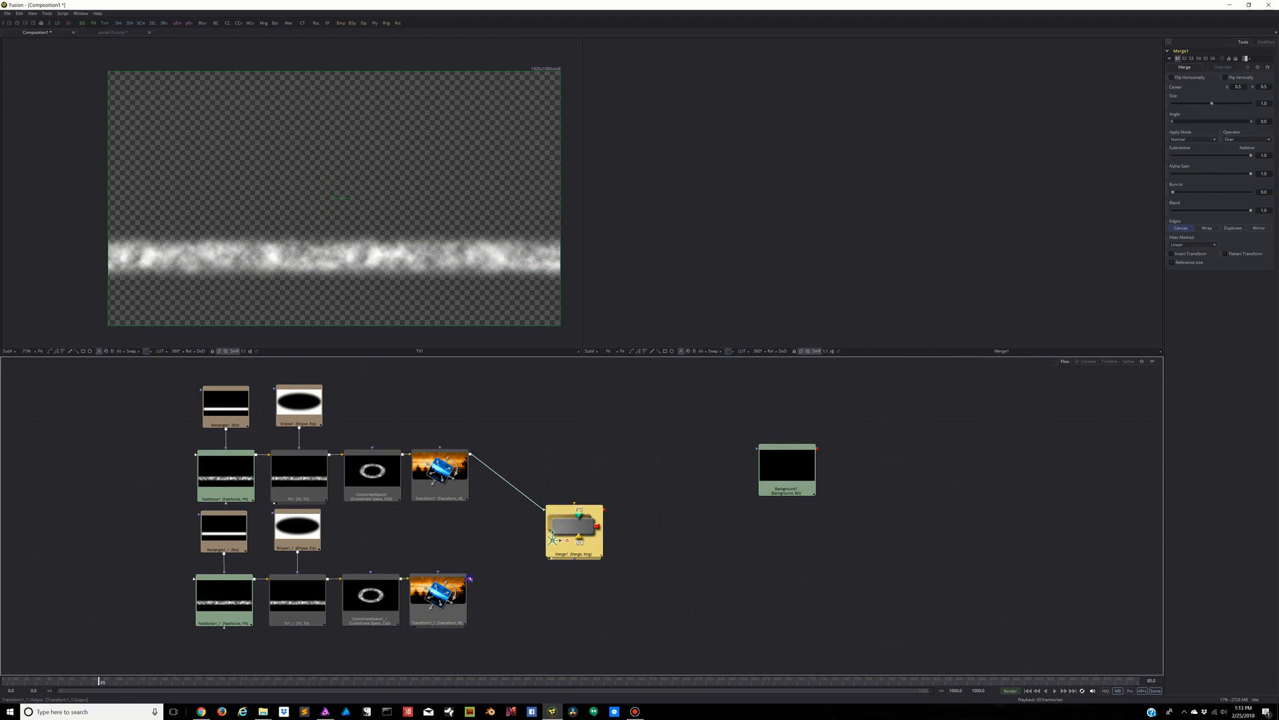
drag(470, 578, 579, 537)
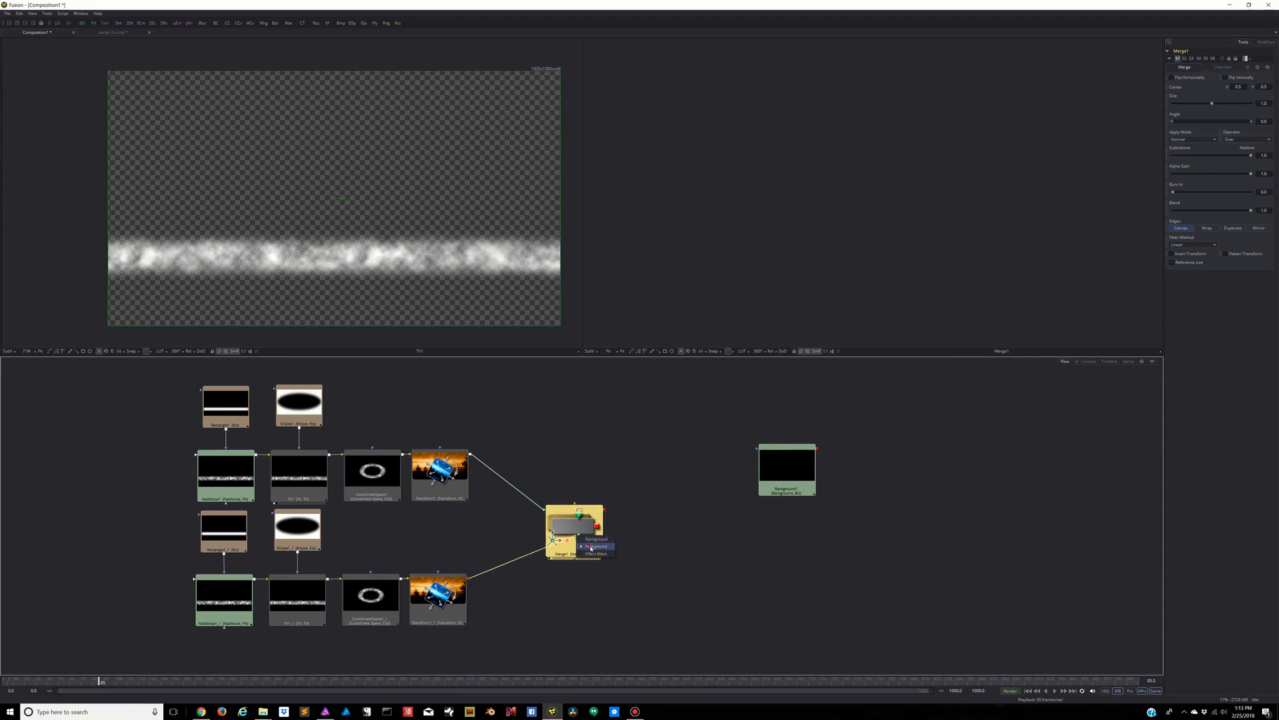
click(590, 547)
drag(469, 454, 580, 527)
click(581, 528)
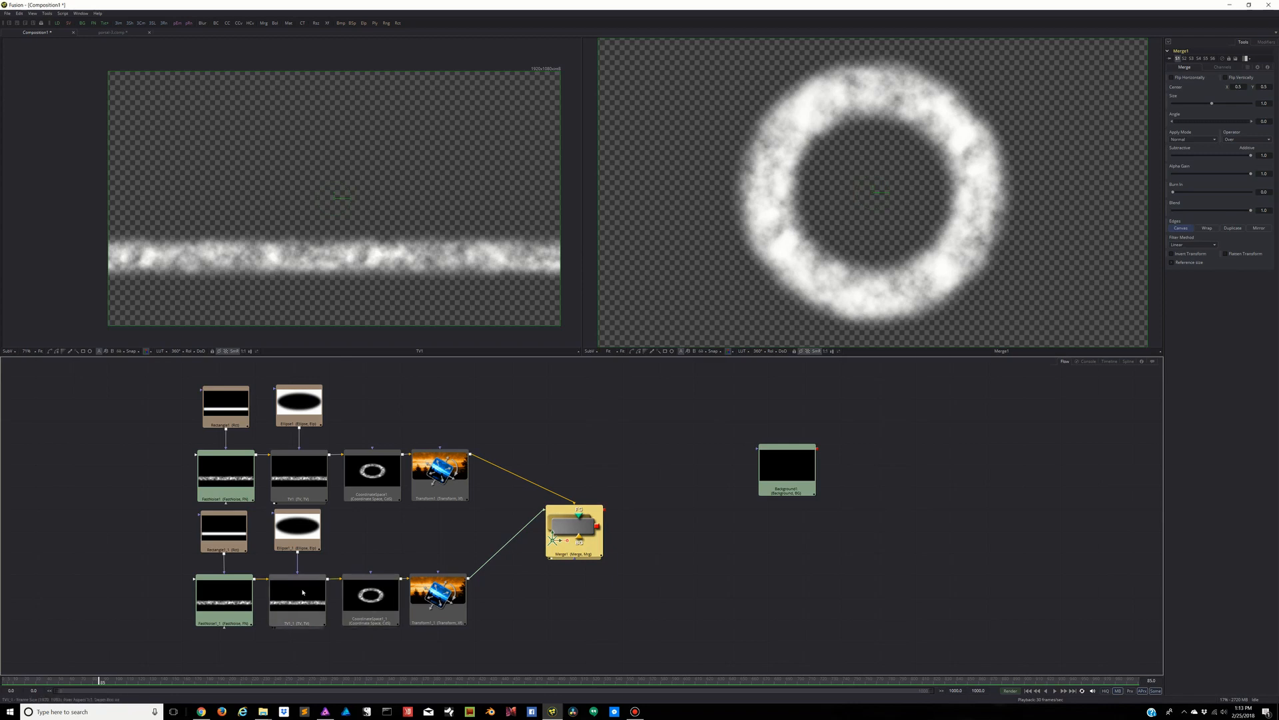
Rename the original chain's FastNoise node PORTAL_CLOUD
click(214, 600)
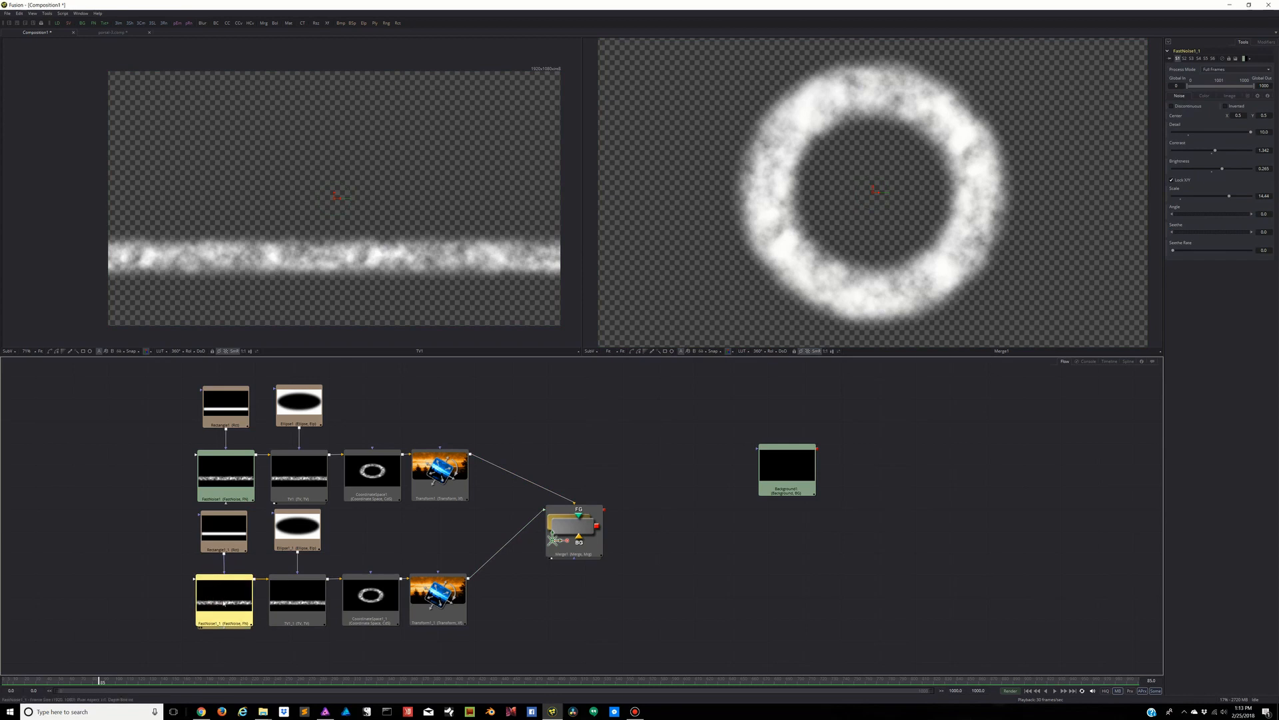
click(226, 468)
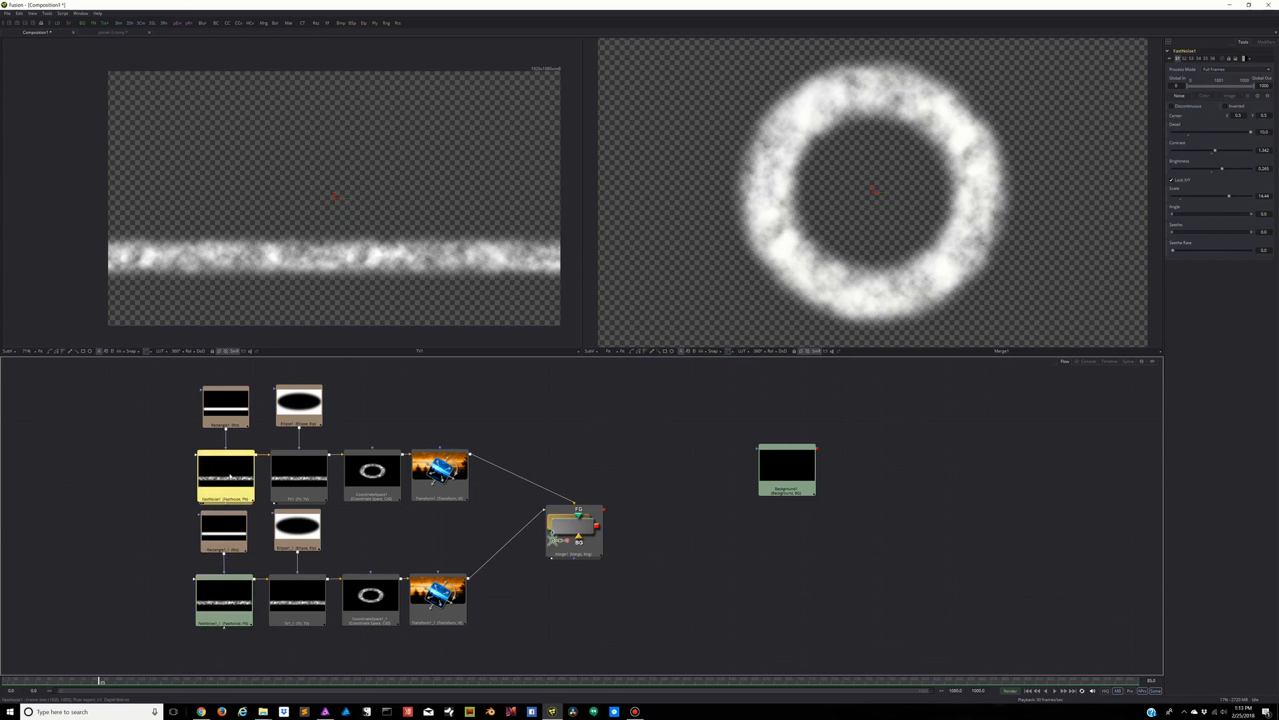
right_click(230, 475)
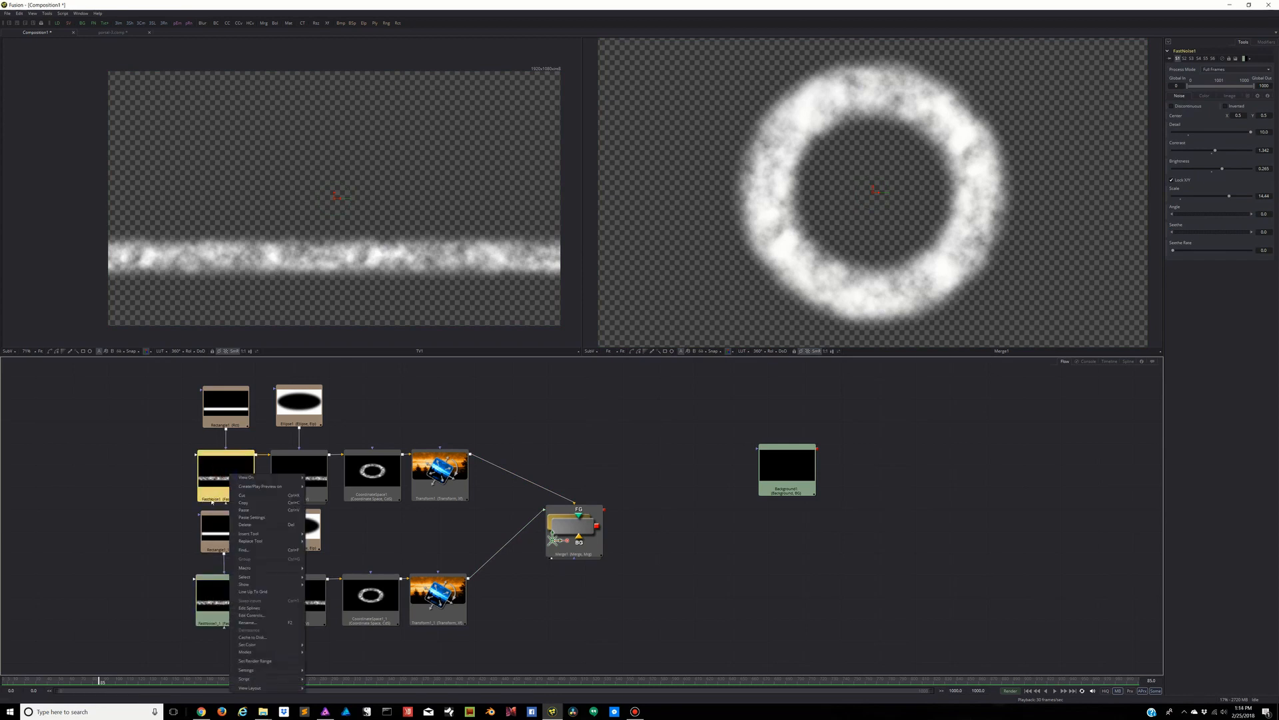
click(248, 623)
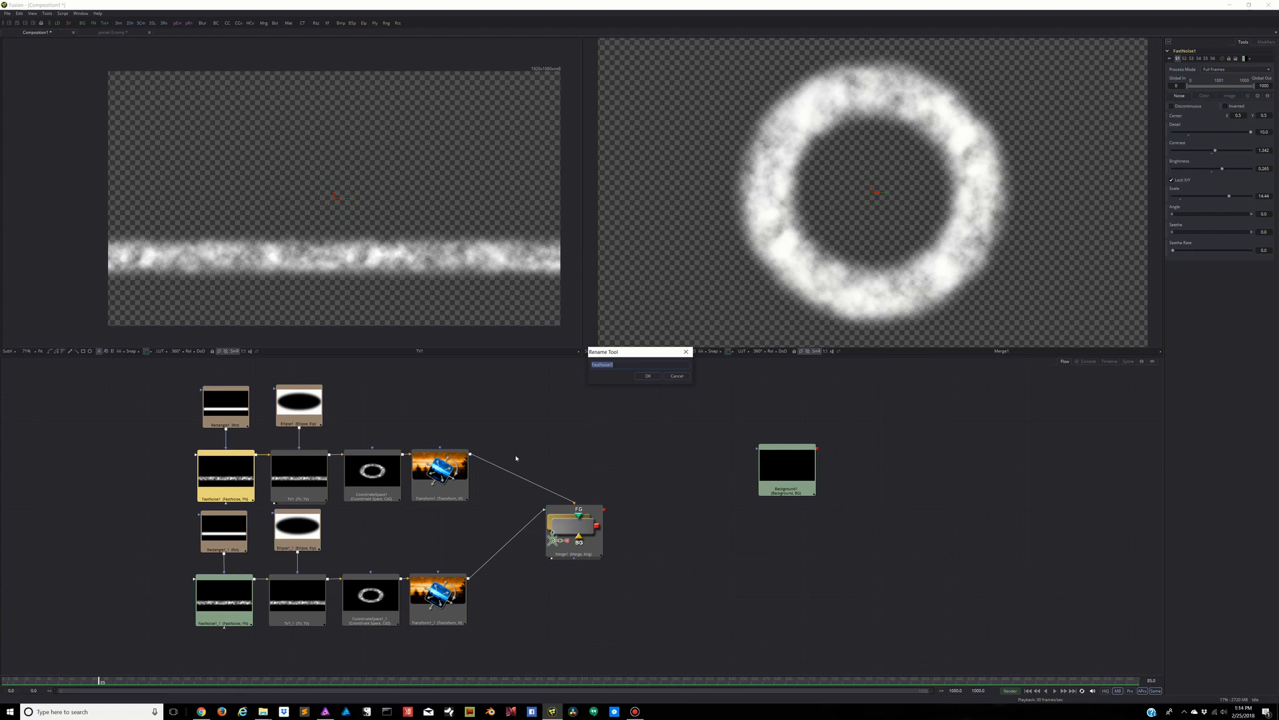
text(RTAL_CLOUD)
key(Return)
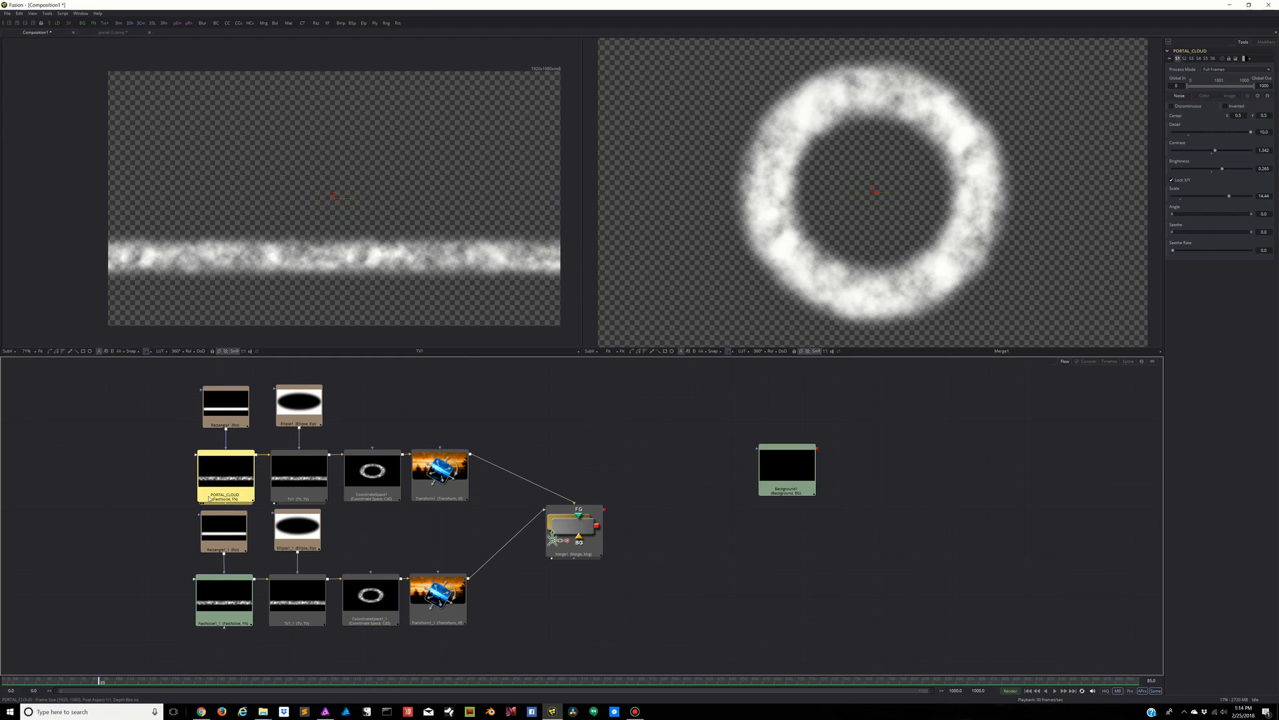
Rename the copied chain's FastNoise node PORTAL_LIGHTENING
click(226, 595)
key(F2)
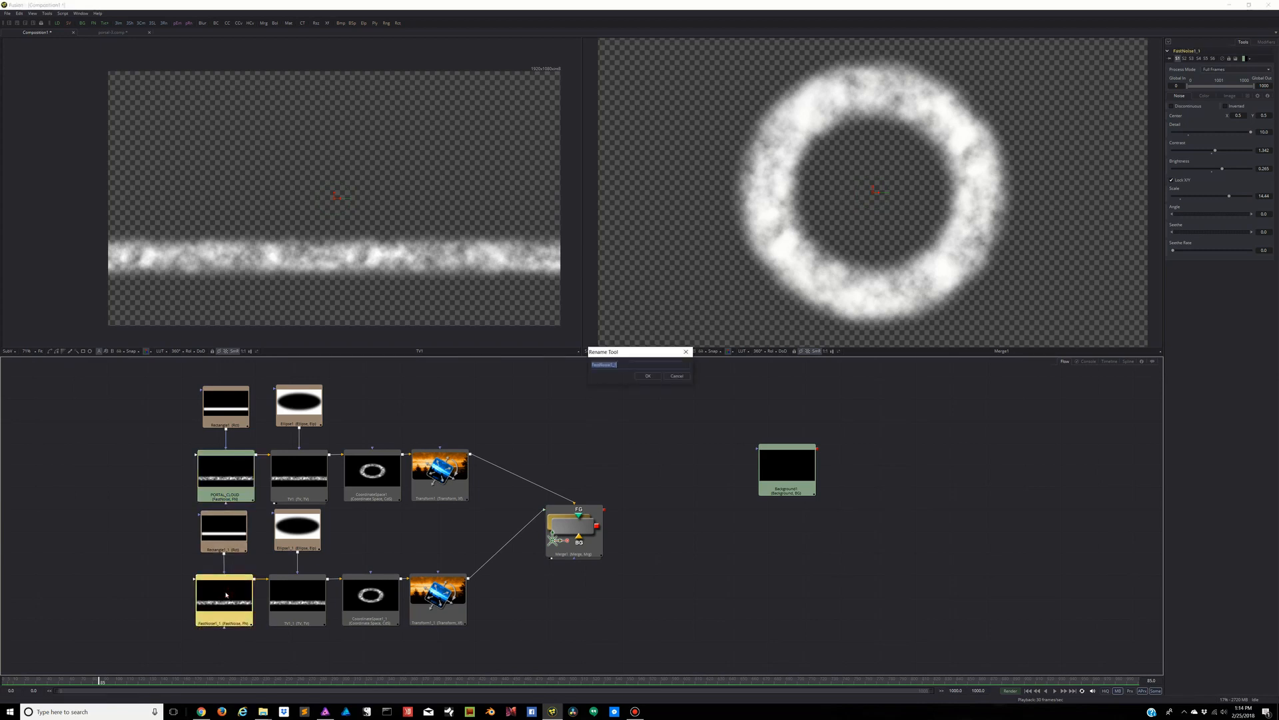
text(PORTAL_LIGHTENING)
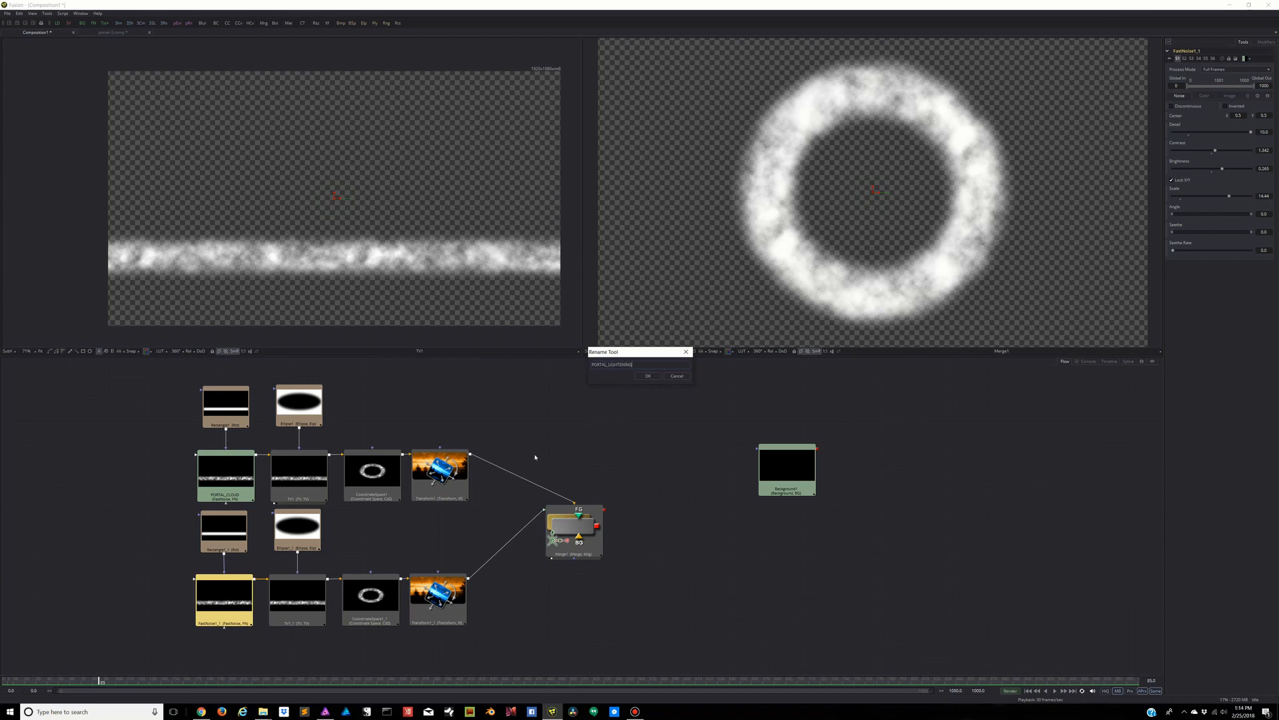
key(Return)
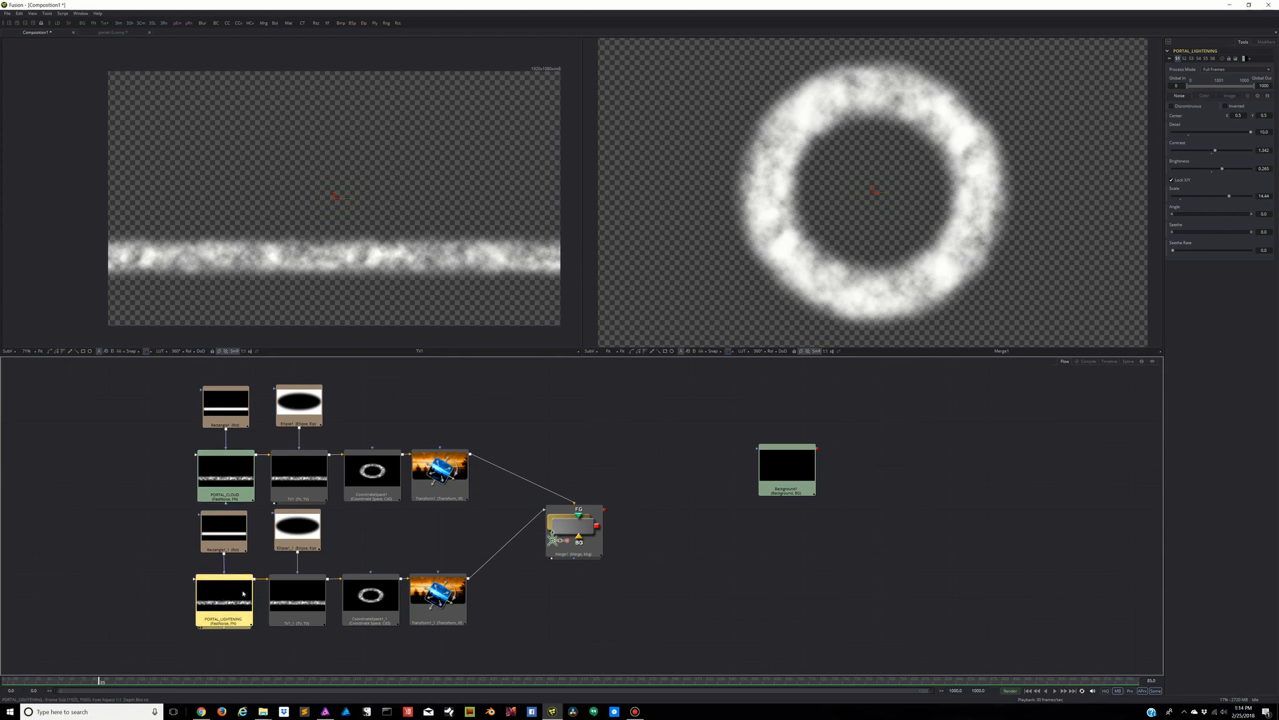
Raise the mask nodes and the cloud chain so the two chains are clearly separated in the node flow
drag(213, 553, 214, 565)
drag(300, 527, 299, 538)
drag(230, 411, 230, 425)
drag(315, 395, 315, 409)
drag(165, 382, 446, 469)
click(160, 540)
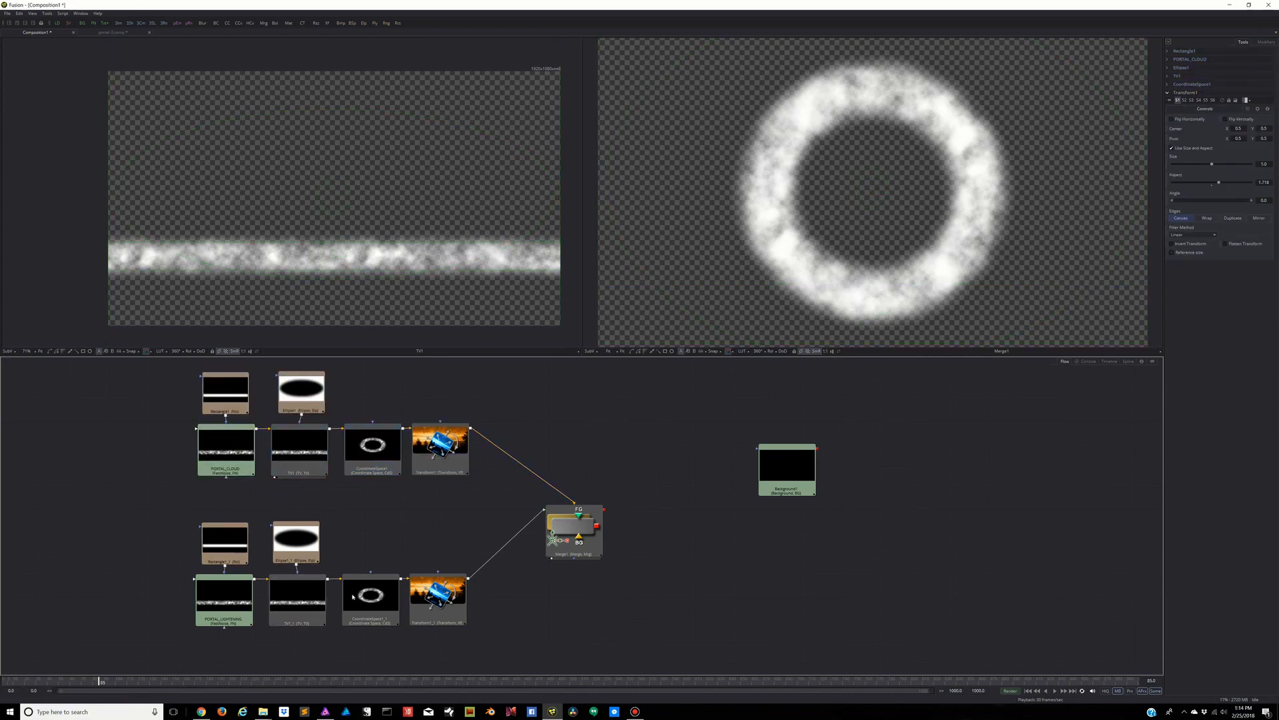
Show the lightning chain's Transform in the first viewer and the cloud chain's Transform in the second viewer
scroll(285, 572, down, 1)
click(227, 583)
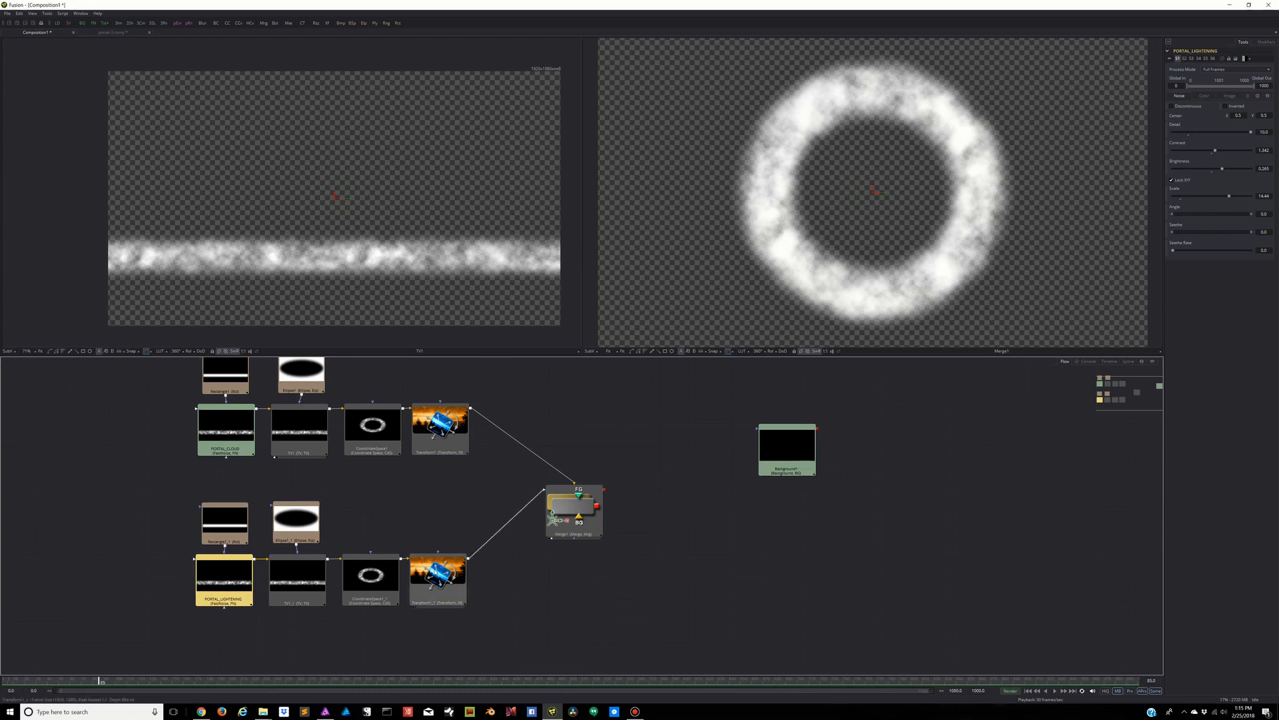
click(437, 573)
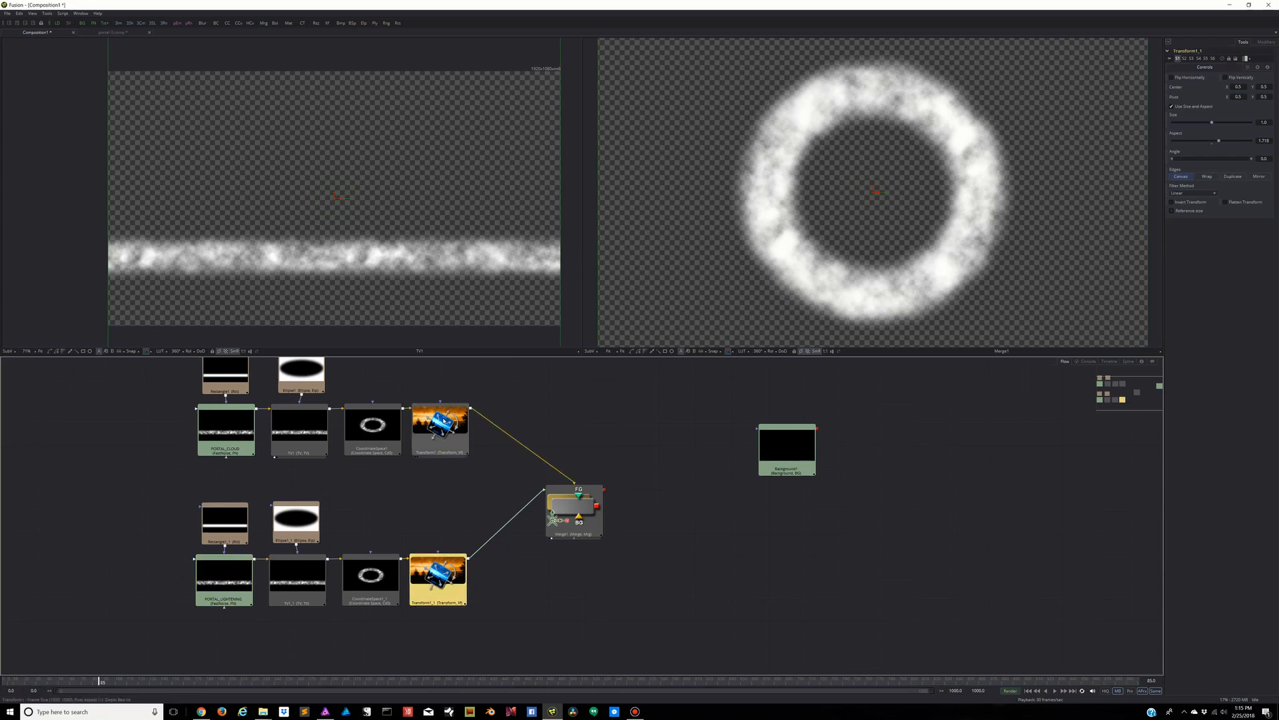
key(1)
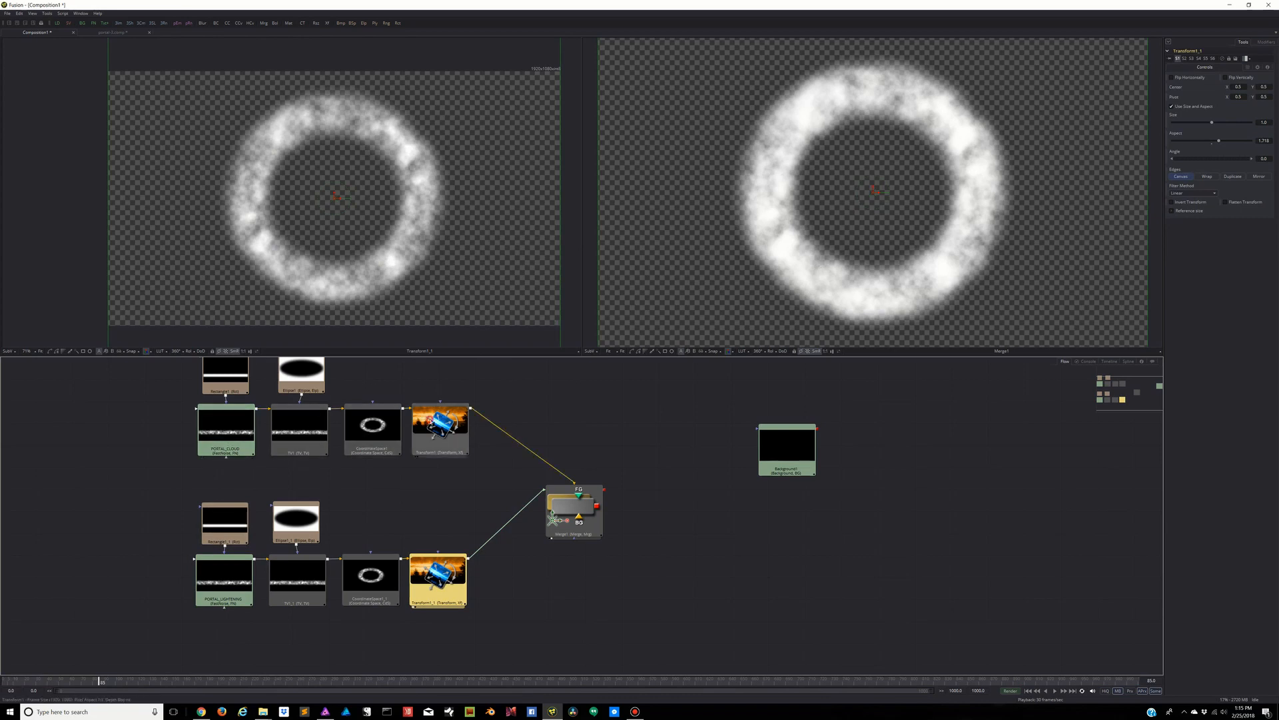
click(430, 423)
key(2)
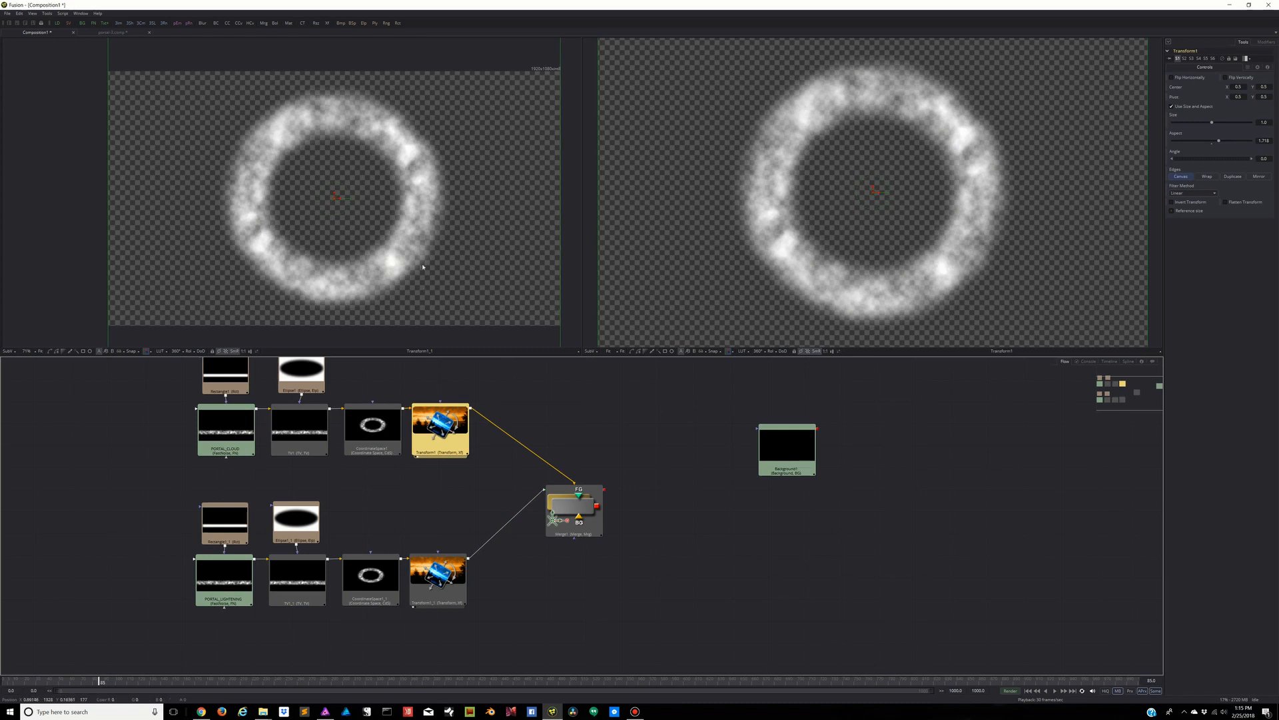
Raise the Seethe of the PORTAL_LIGHTENING noise to about 1.03
scroll(423, 267, down, 1)
click(226, 586)
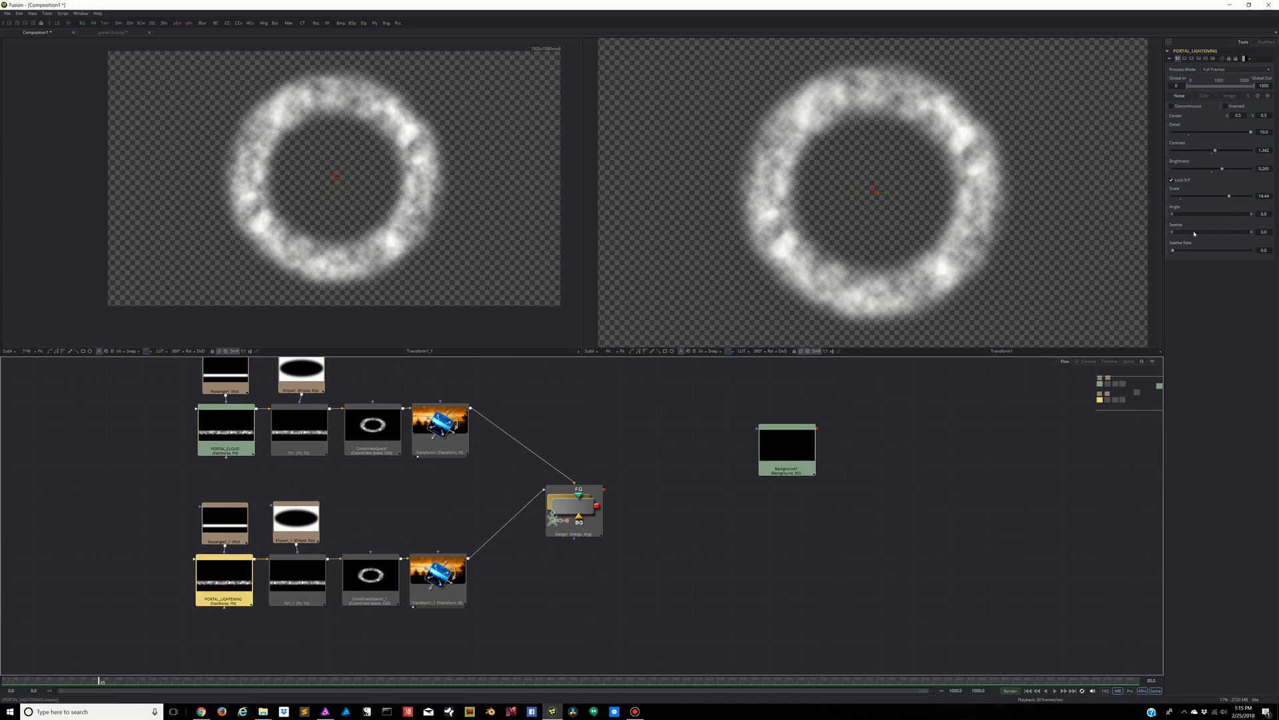
click(1194, 232)
drag(1194, 233, 1268, 235)
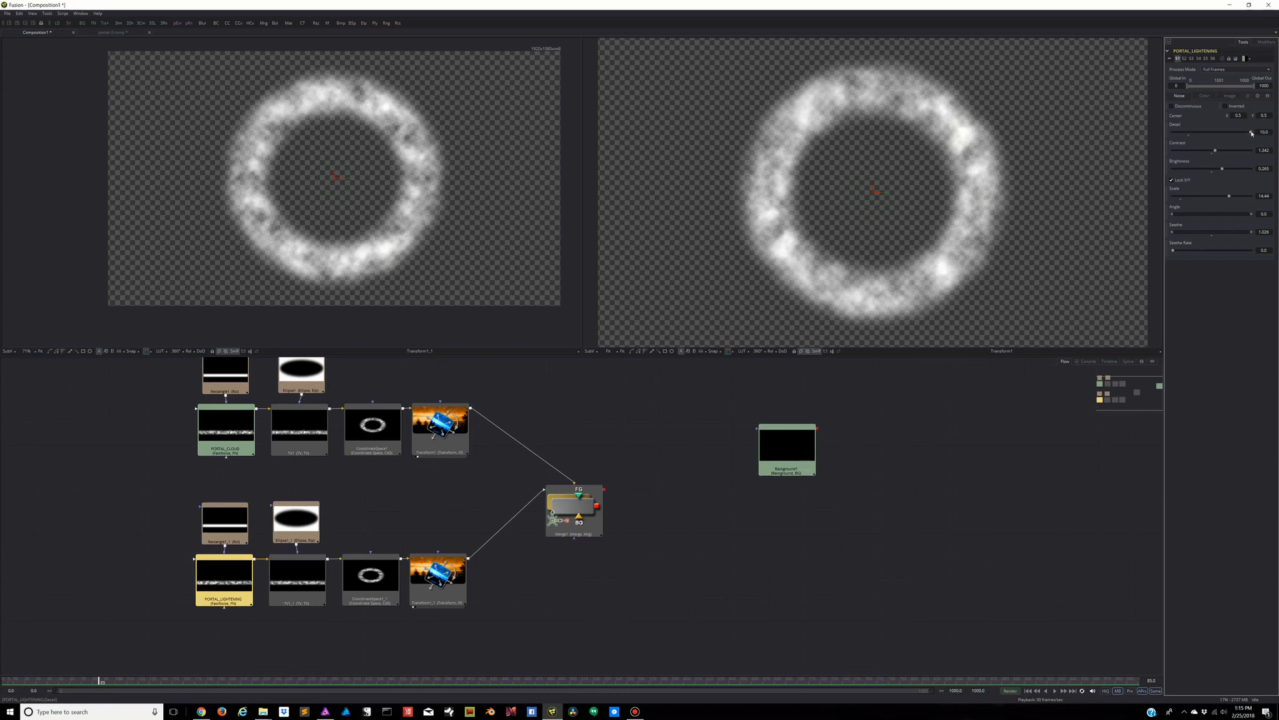
Set the PORTAL_LIGHTENING noise to contrast 5.0, scale 20.0 and brightness about -0.65, trying softer contrast along the way
mouse_move(1251, 132)
mouse_down()
mouse_move(1220, 150)
mouse_move(1251, 150)
mouse_up()
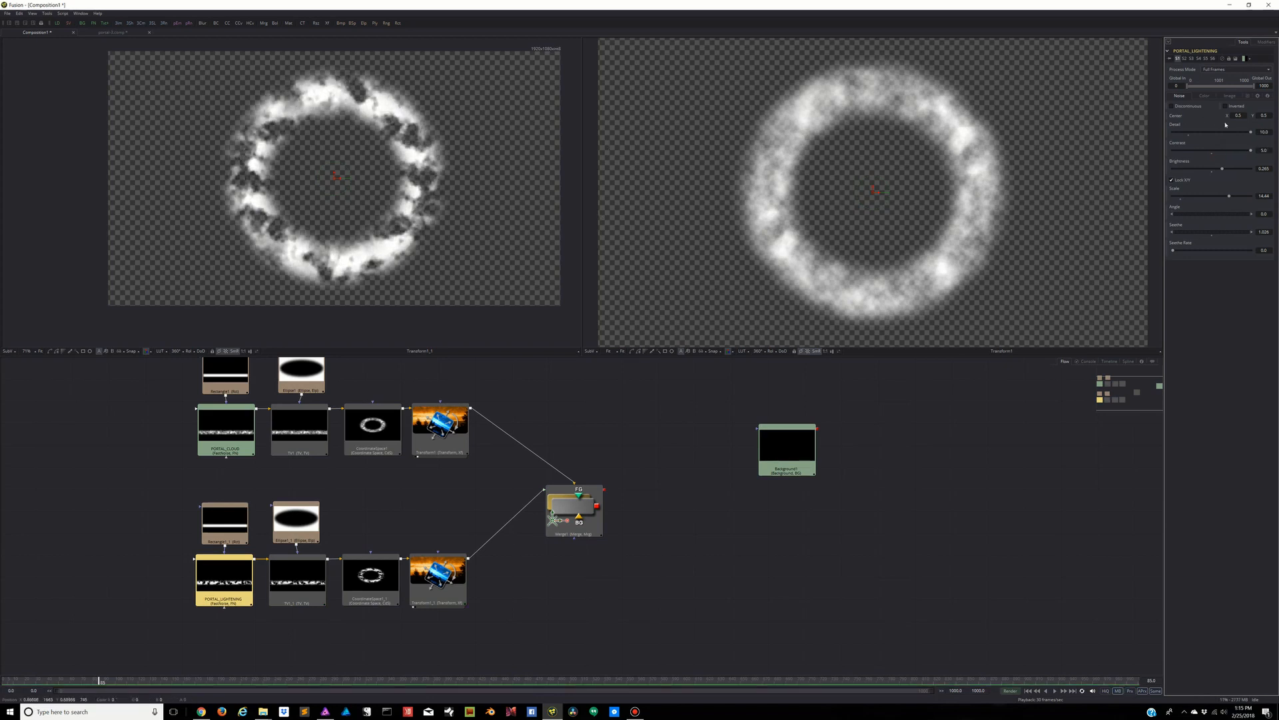
drag(1223, 170, 1255, 189)
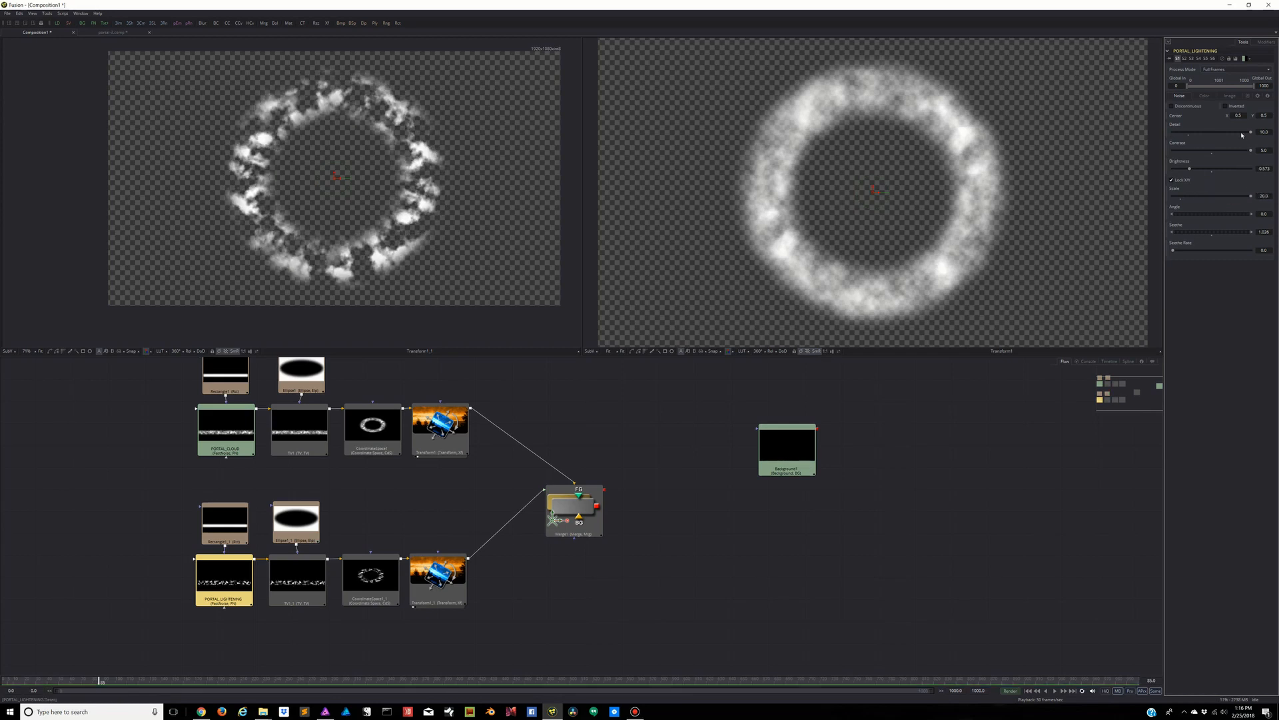
mouse_move(1251, 150)
mouse_down()
mouse_move(1213, 151)
mouse_move(1207, 169)
mouse_move(1220, 170)
mouse_move(1150, 147)
mouse_move(1234, 135)
mouse_up()
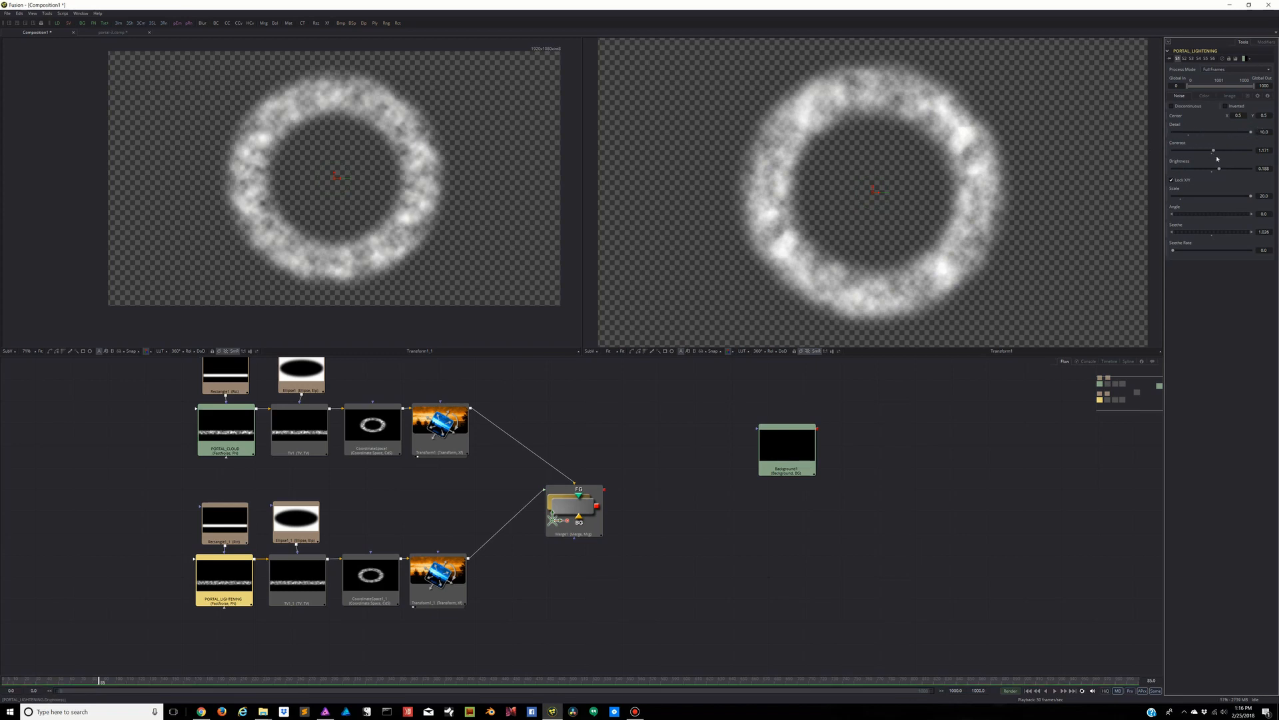
drag(1213, 151, 1251, 148)
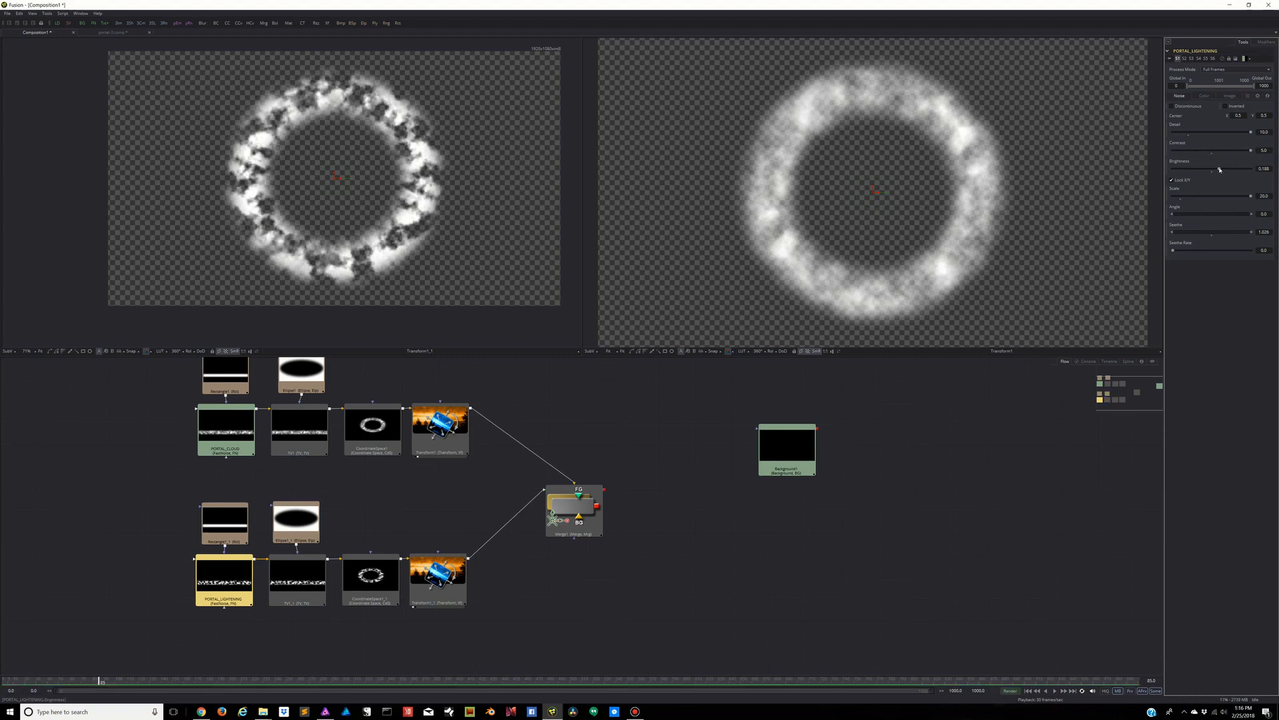
drag(1220, 170, 1180, 169)
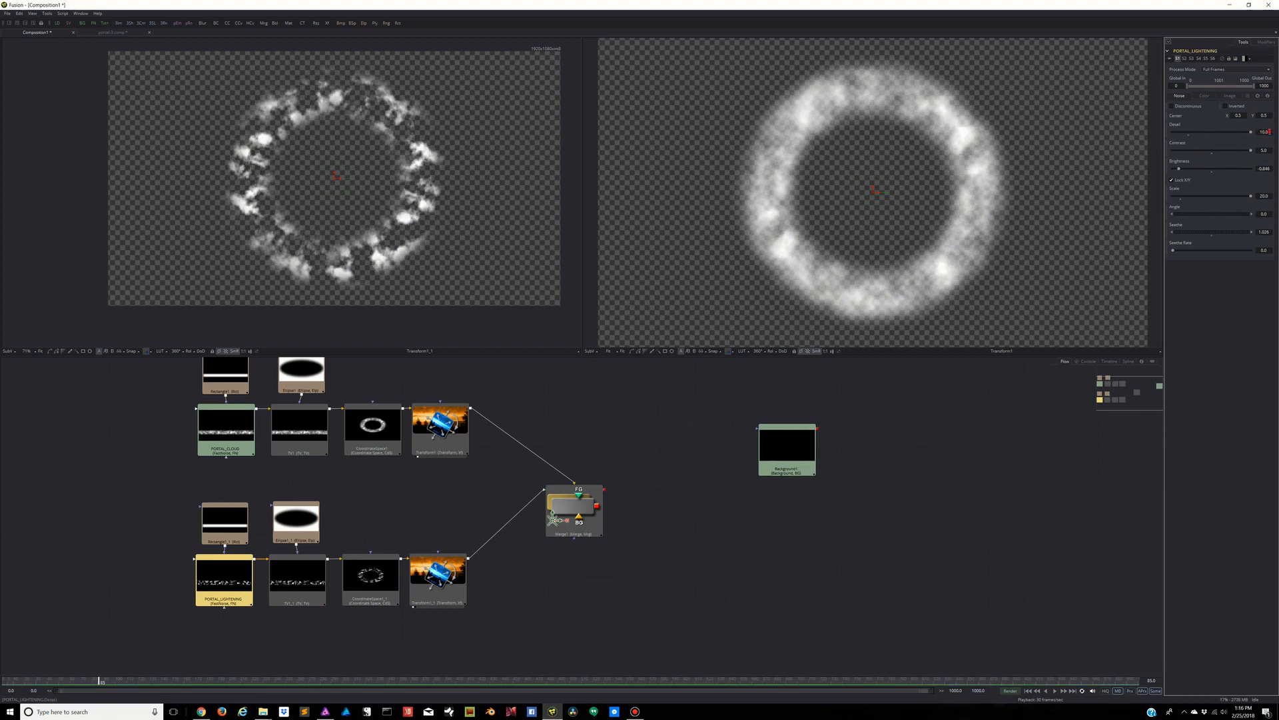
Set the Detail of the PORTAL_LIGHTENING noise to 50
click(1270, 131)
text(50)
key(Tab)
scroll(480, 127, down, 1)
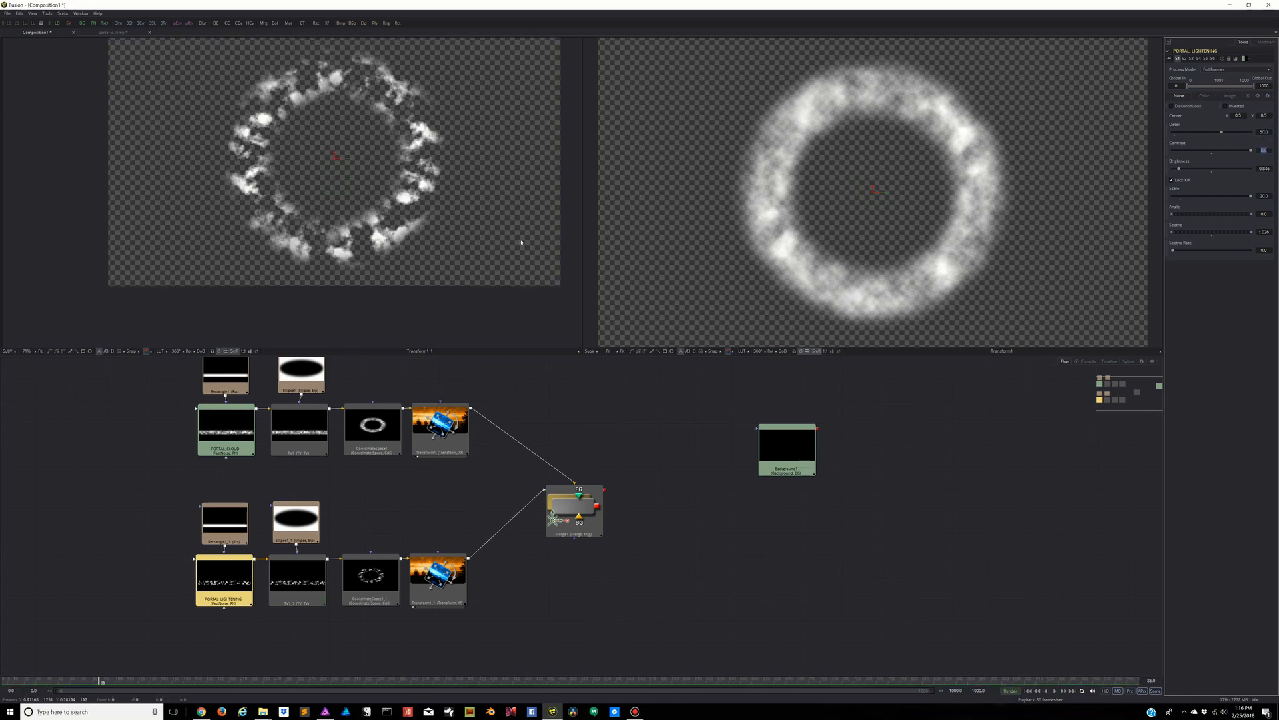
scroll(521, 242, up, 1)
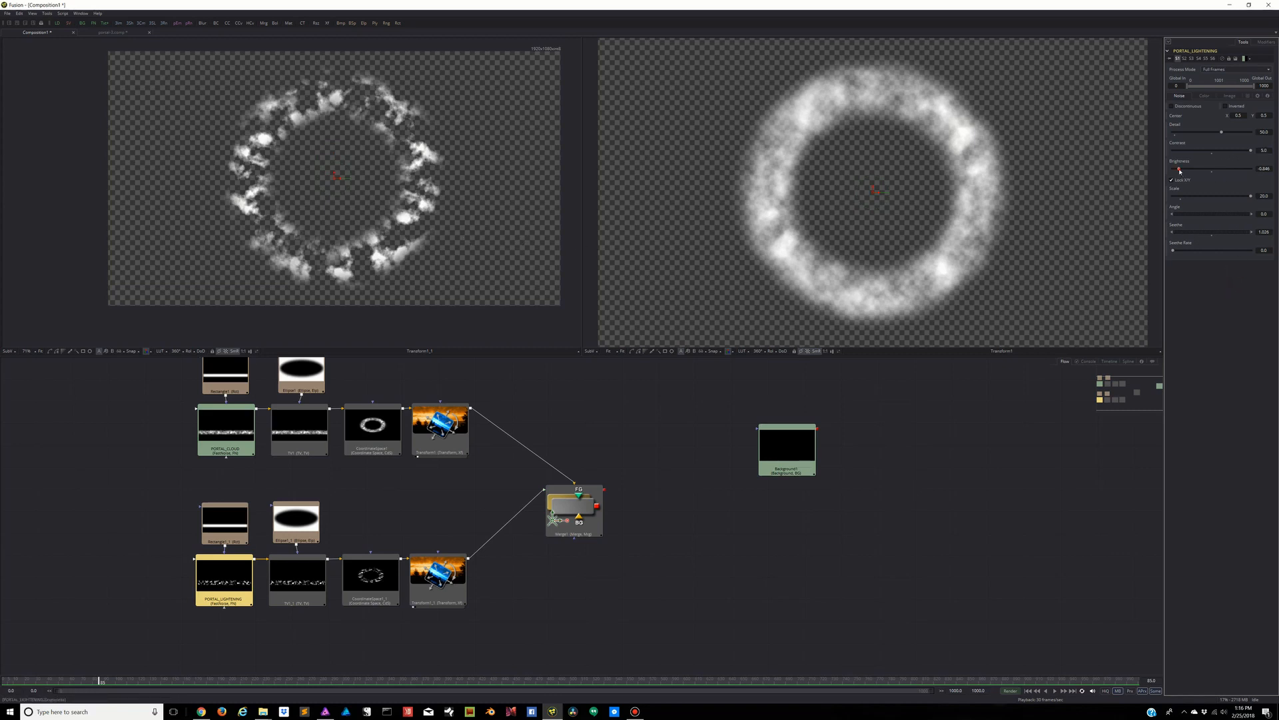
Lower the brightness of the PORTAL_LIGHTENING noise to about -0.66 and raise its Seethe
drag(1180, 170, 1179, 172)
drag(1198, 235, 1246, 234)
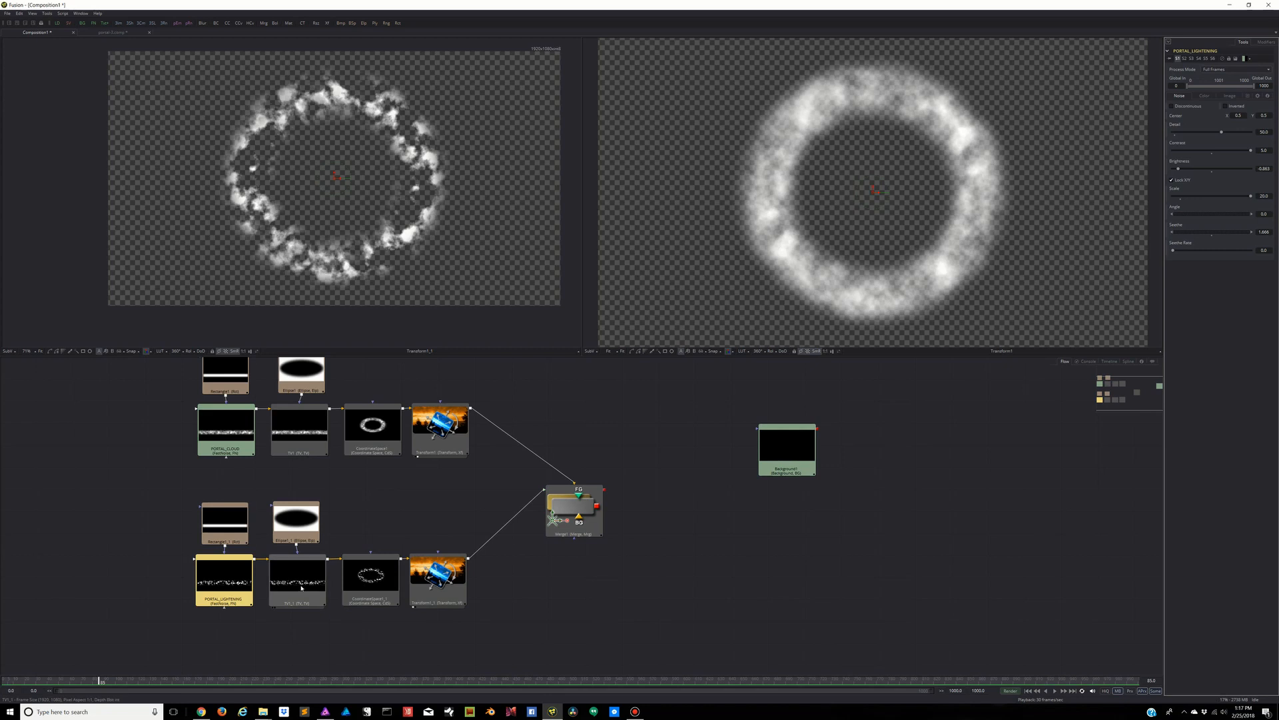
Make room in the lightning chain and insert an Erode/Dilate node between its CoordinateSpace and Transform nodes
mouse_move(170, 481)
mouse_down()
mouse_move(335, 626)
mouse_move(402, 625)
mouse_move(345, 592)
mouse_move(299, 591)
mouse_up()
click(375, 591)
click(339, 643)
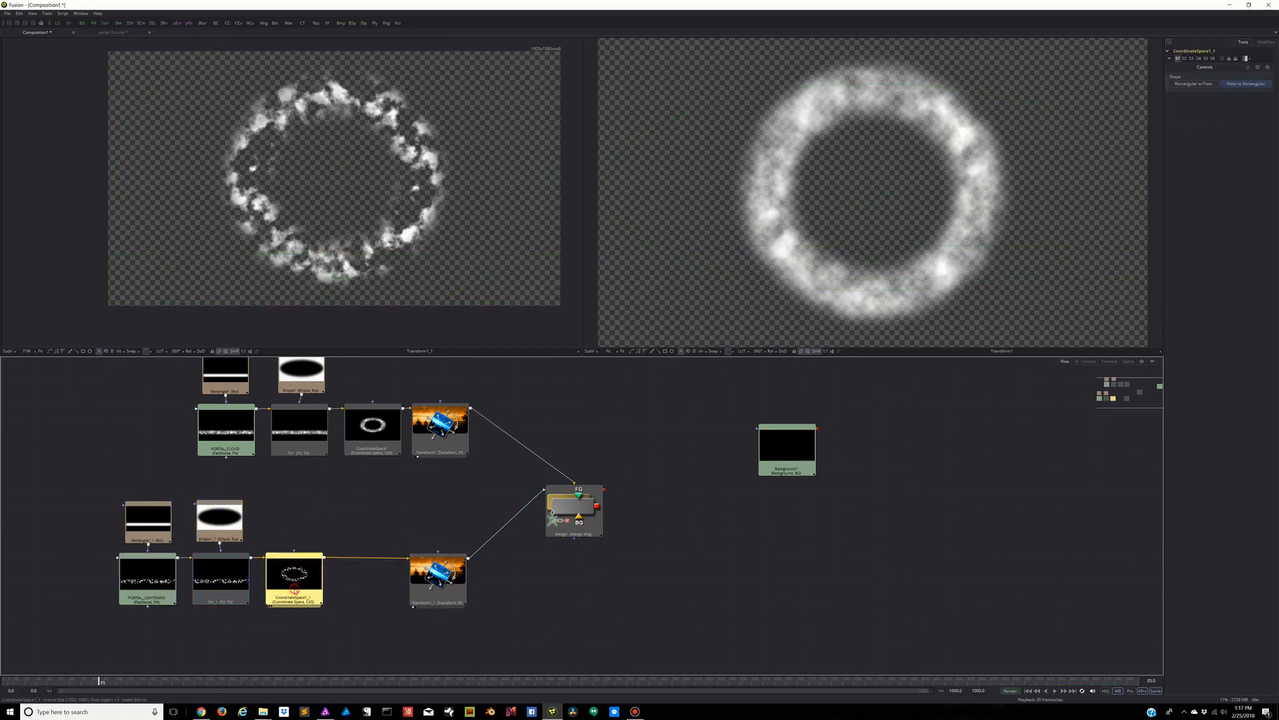
click(296, 591)
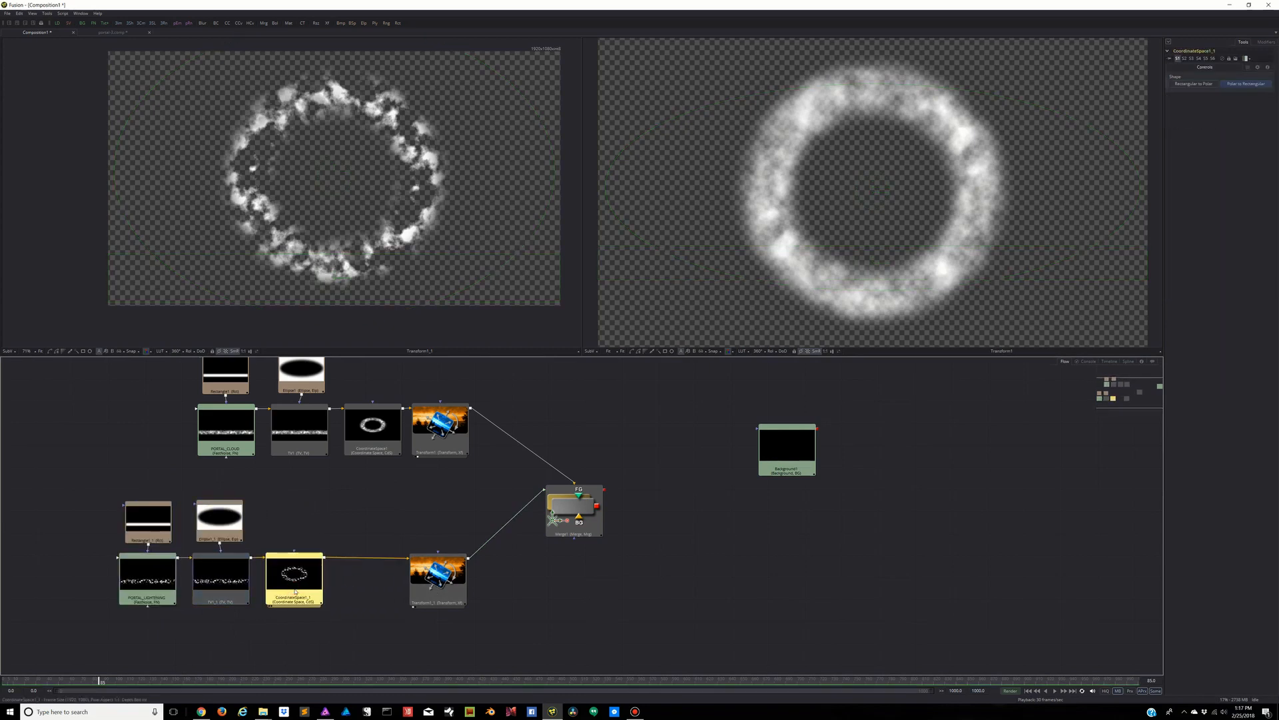
key(ctrl+space)
text(erod)
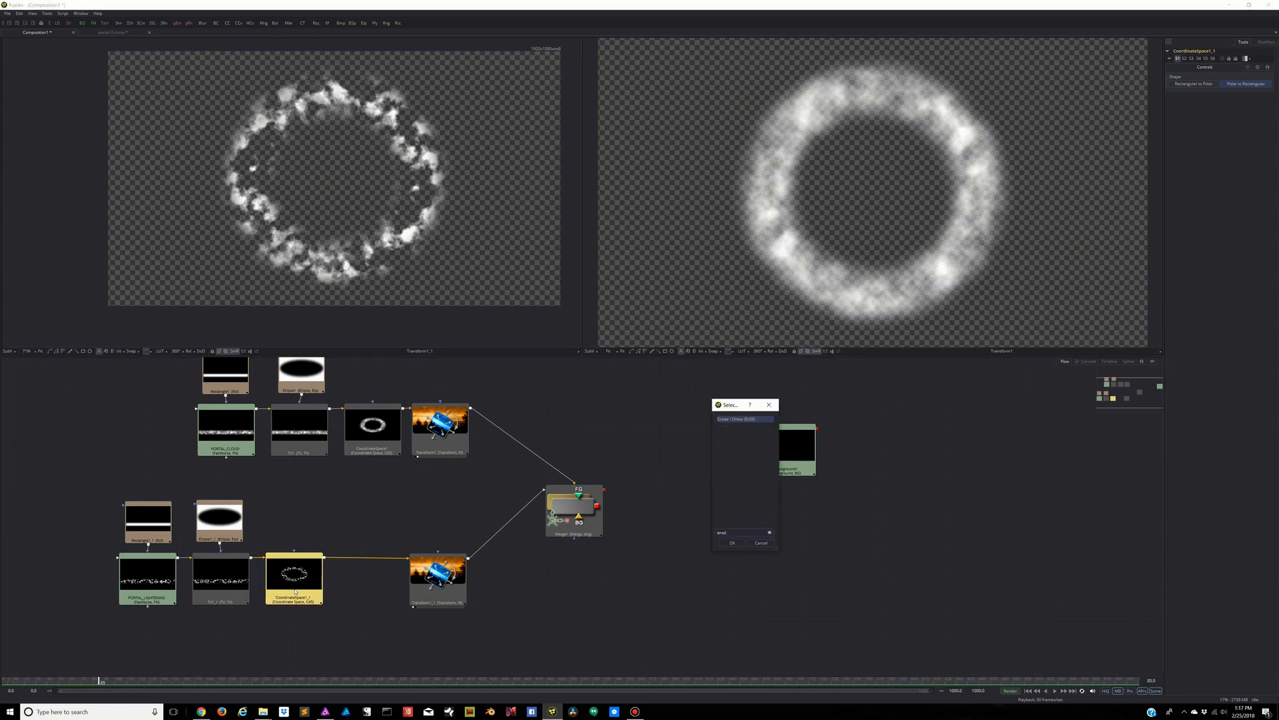
key(Return)
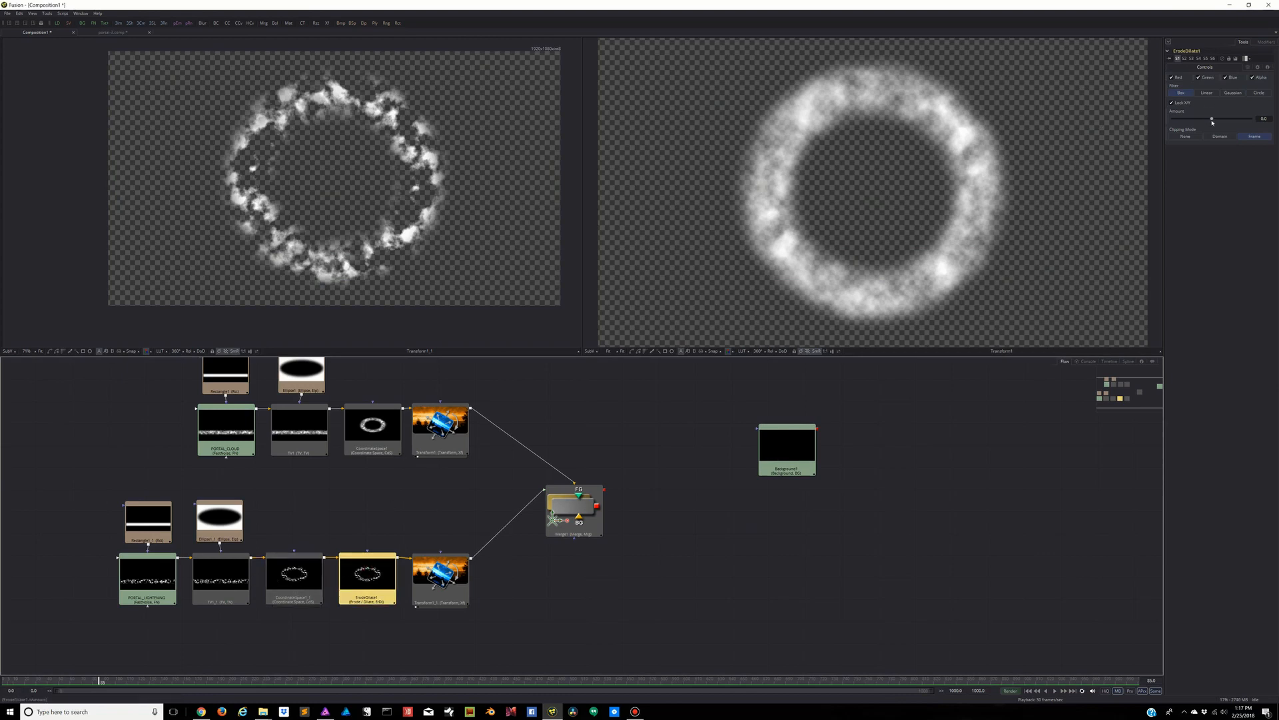
Set the Erode/Dilate amount to about -0.003, trying a strong dilation with a higher noise Seethe along the way
drag(1212, 120, 1244, 119)
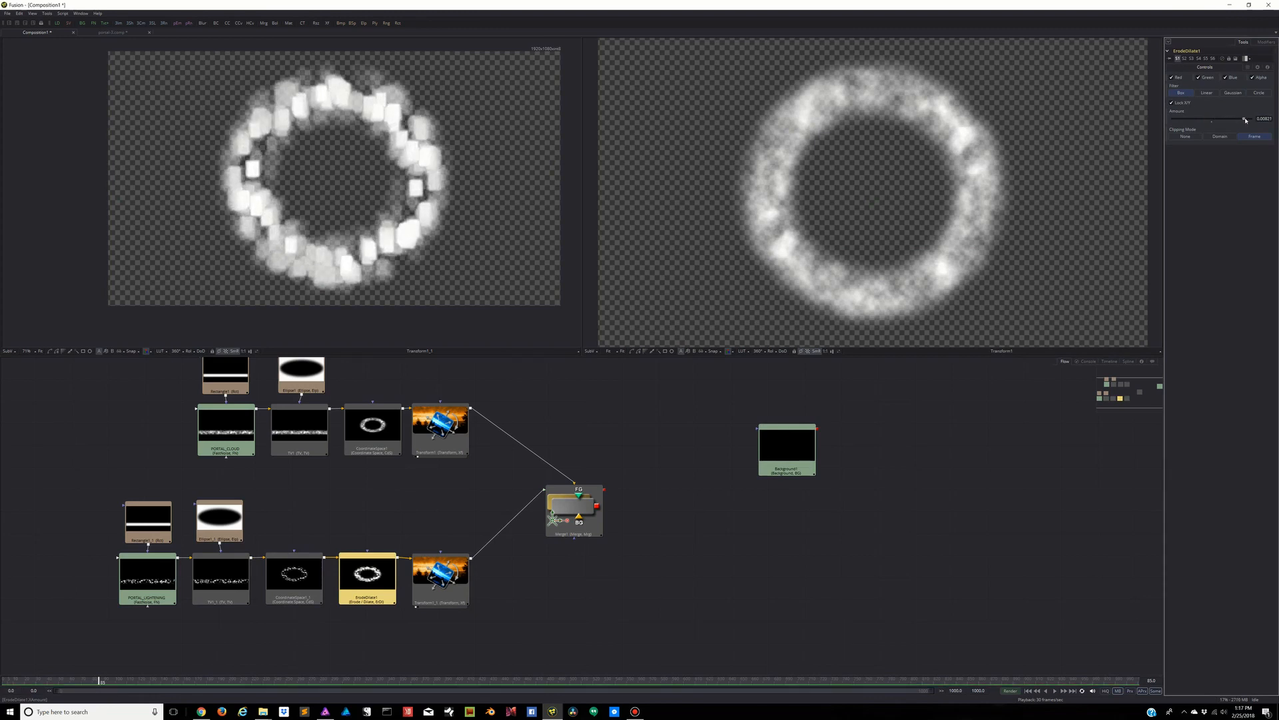
click(155, 571)
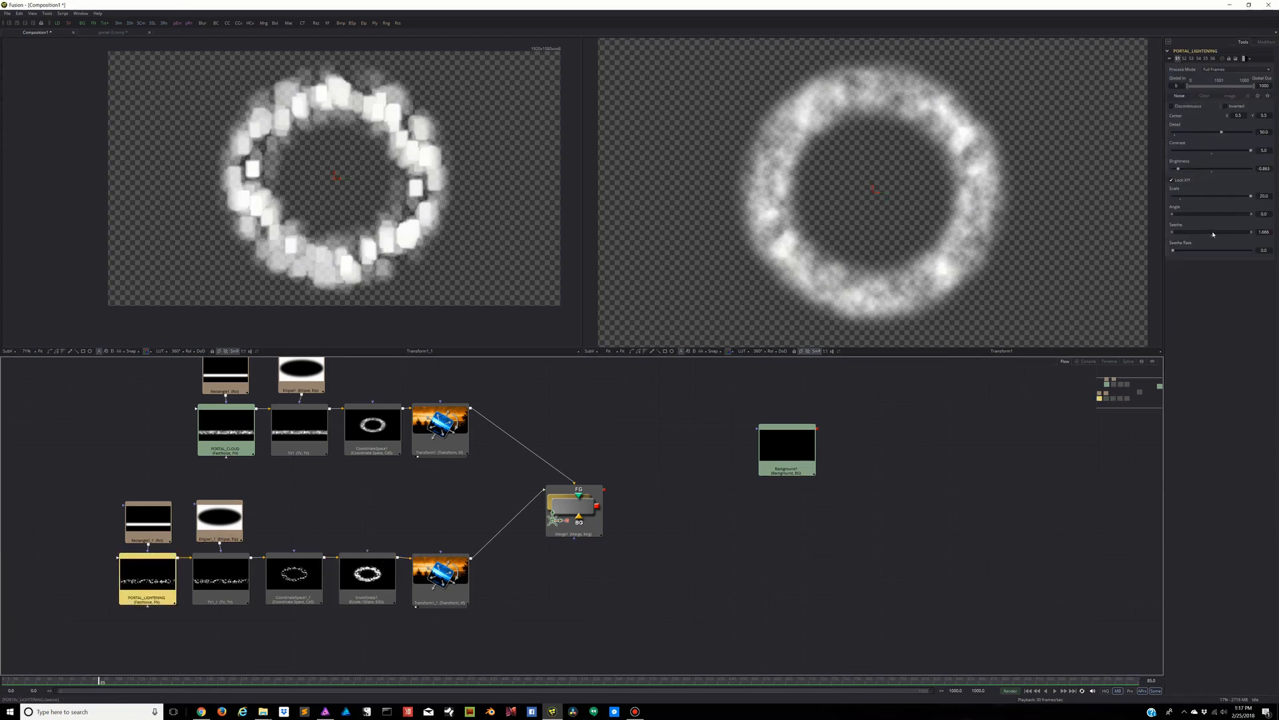
mouse_move(1214, 233)
mouse_down()
mouse_move(1178, 236)
mouse_move(1256, 232)
mouse_move(1149, 236)
mouse_move(1278, 224)
mouse_move(1238, 226)
mouse_up()
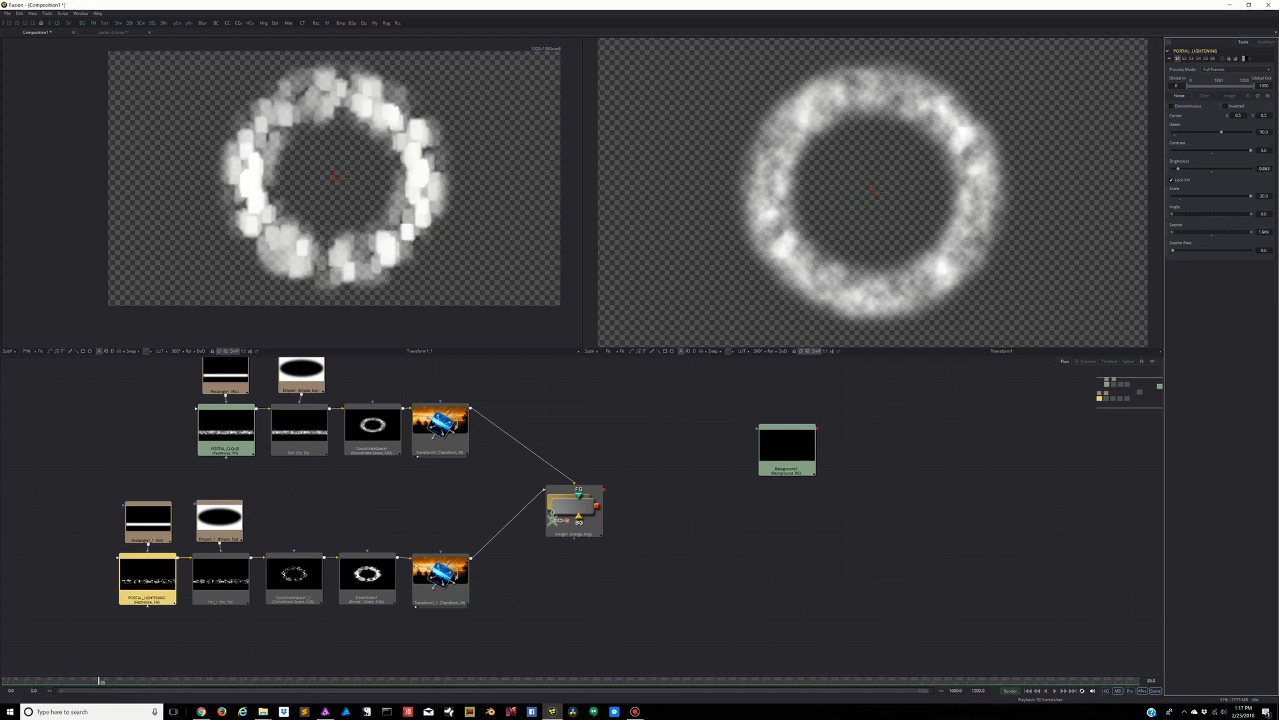
click(377, 572)
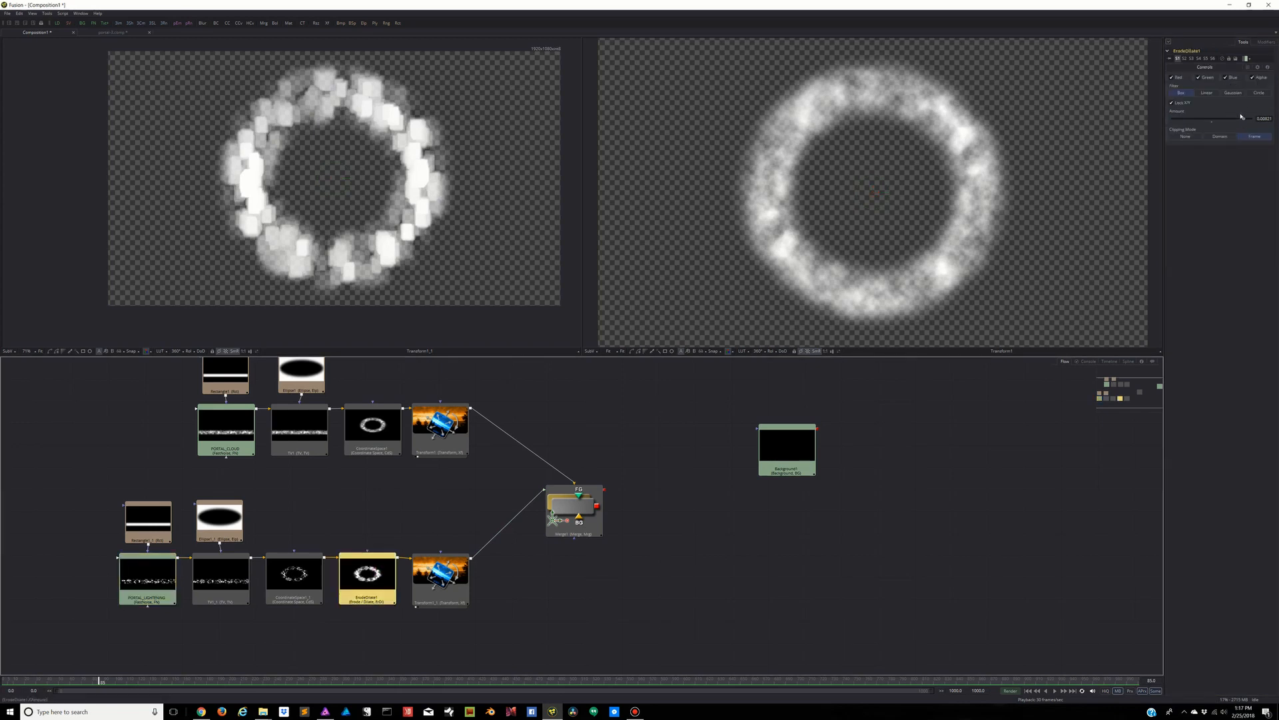
drag(1243, 121, 1211, 127)
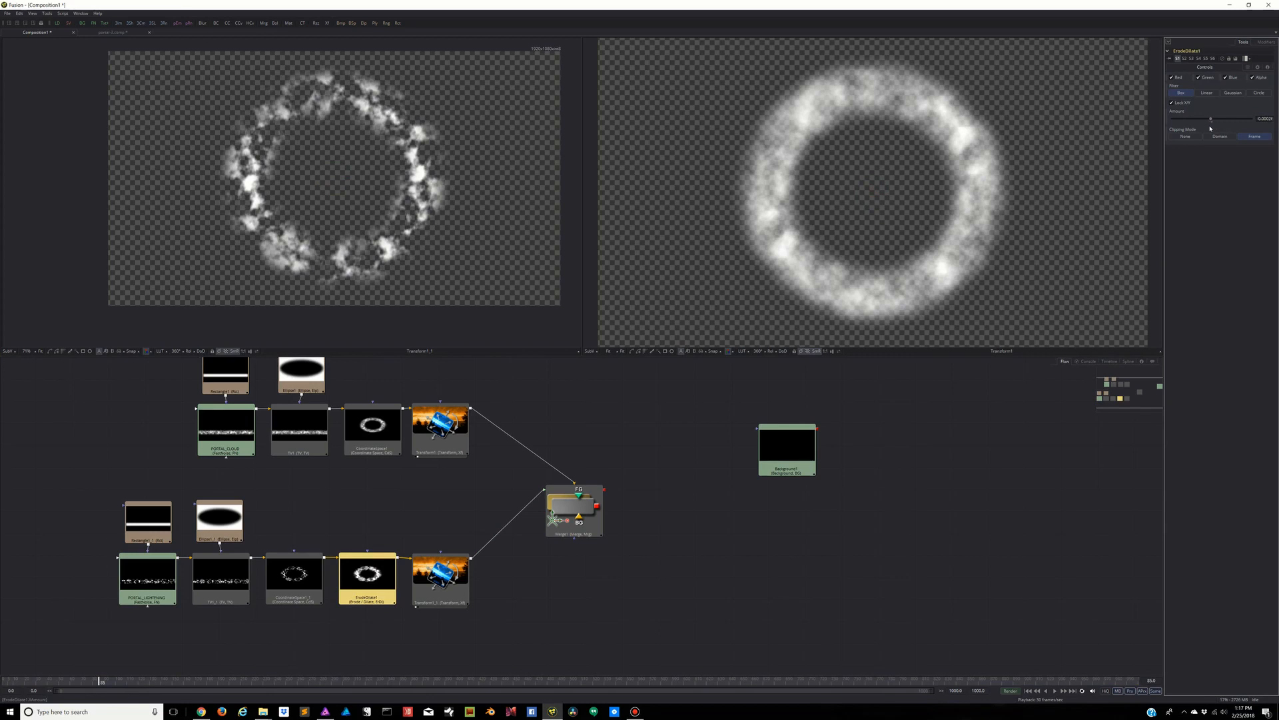
drag(1210, 128, 1202, 130)
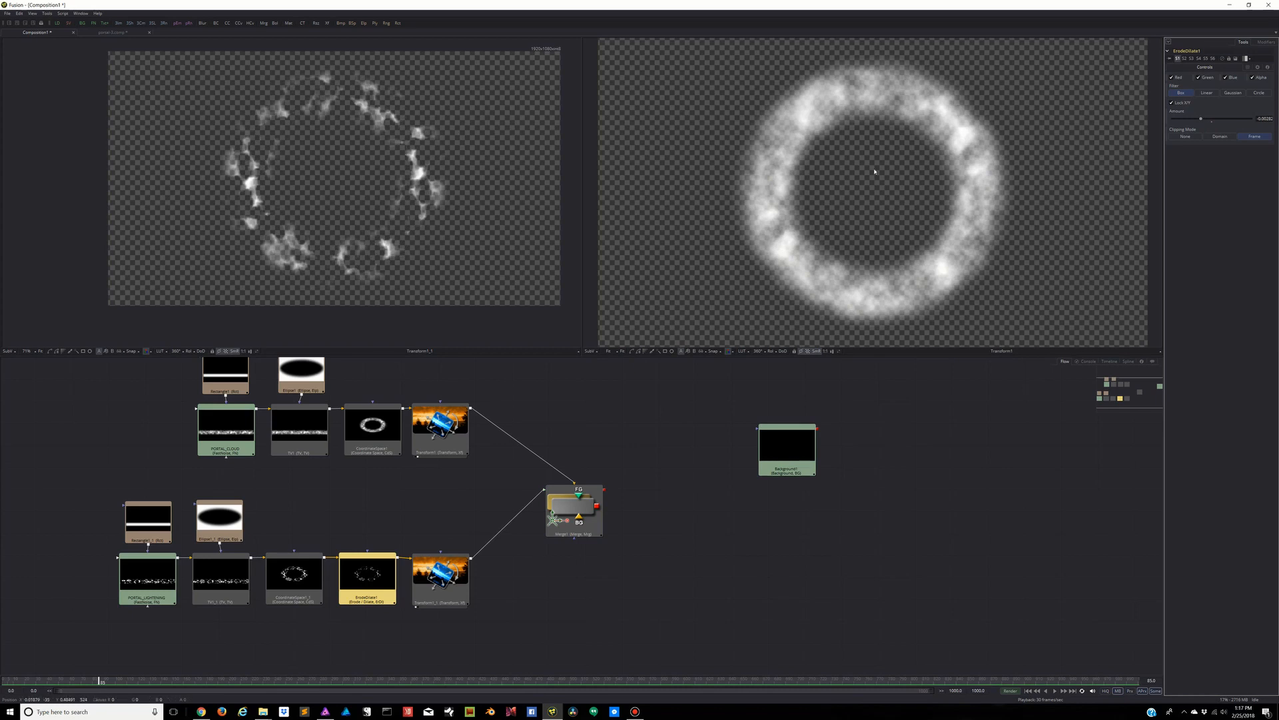
Raise the PORTAL_LIGHTENING noise brightness to about 0.33 and set its Detail to about 32.8, trying a Detail of 1 along the way
click(148, 577)
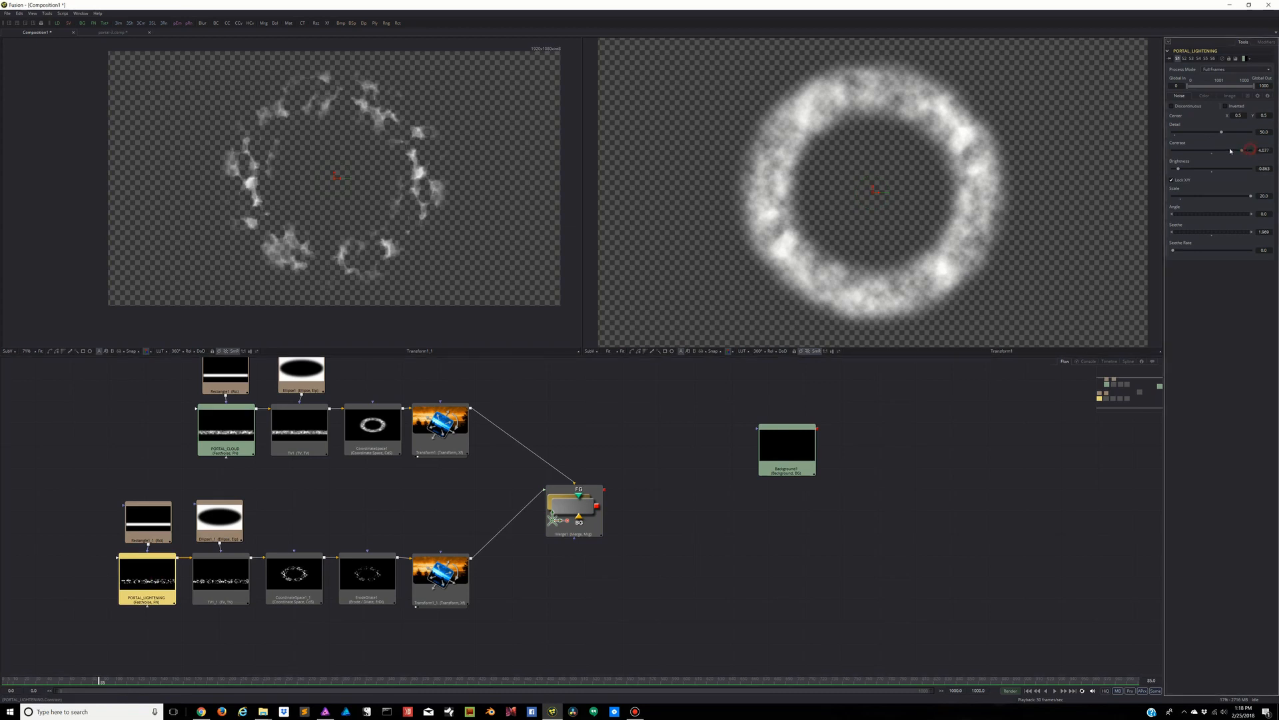
drag(1179, 170, 1250, 165)
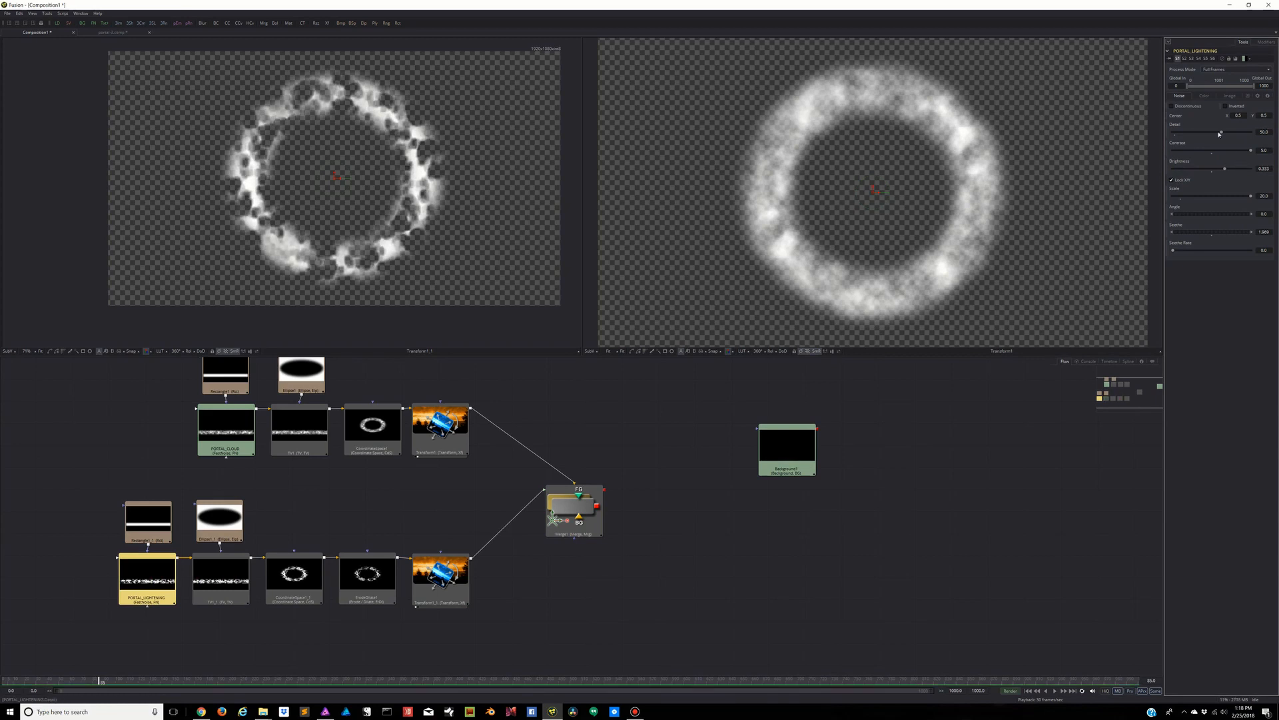
drag(1222, 133, 1183, 136)
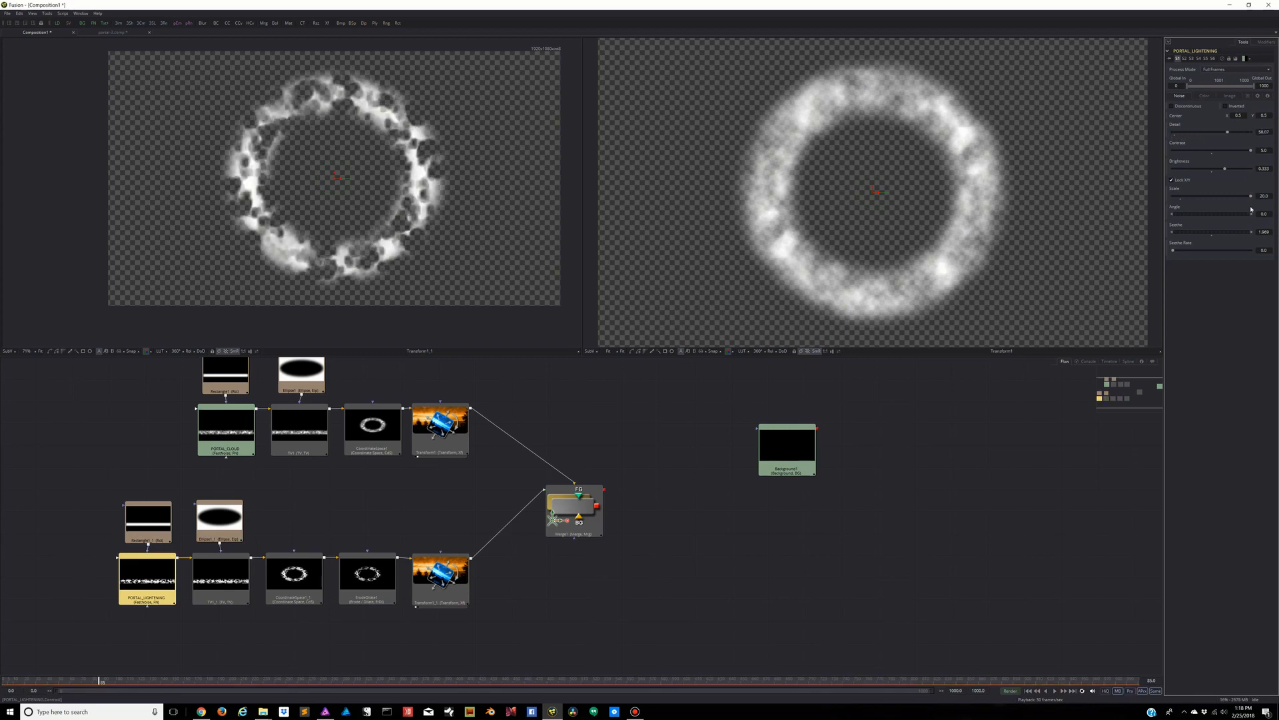
click(1266, 132)
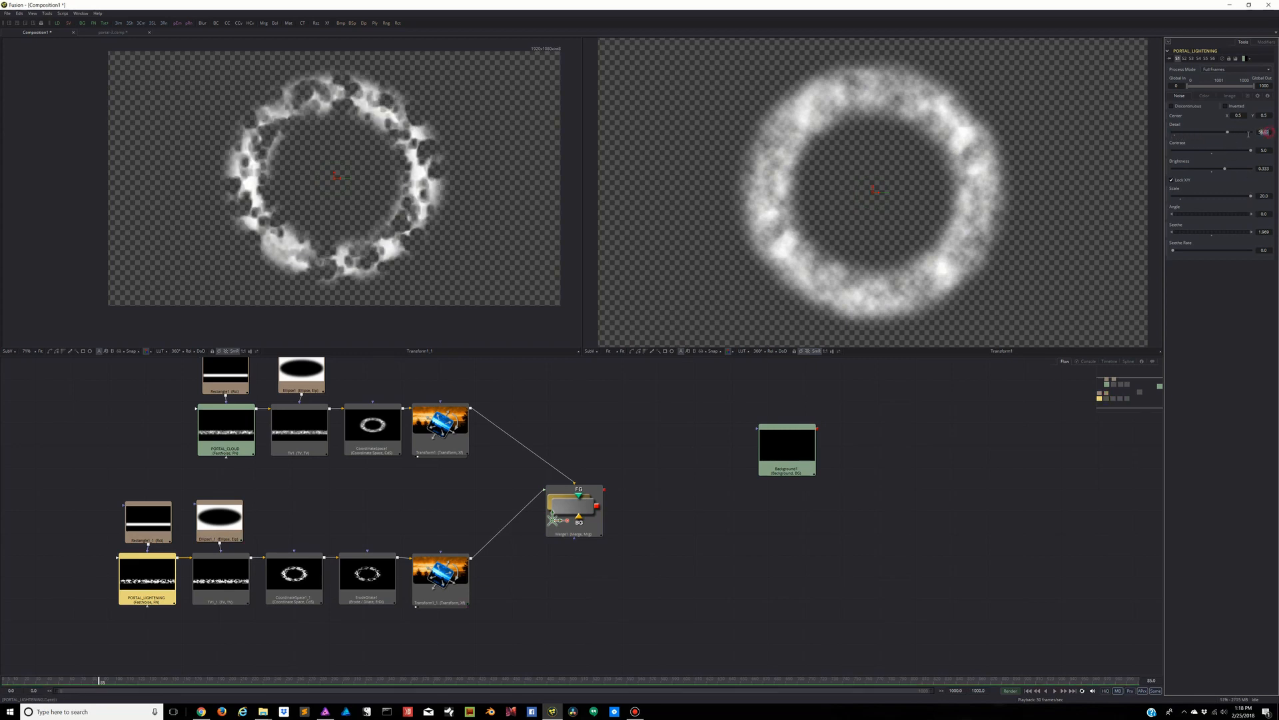
text(1)
key(Tab)
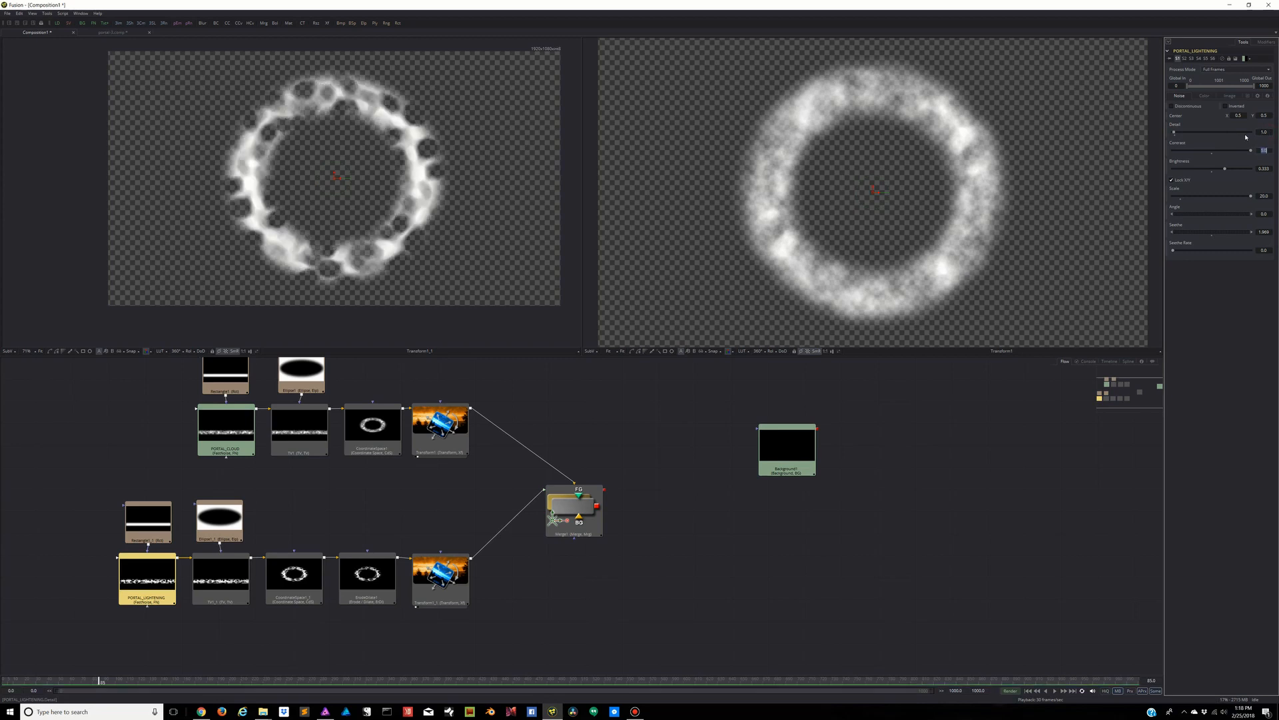
drag(1175, 132, 1214, 134)
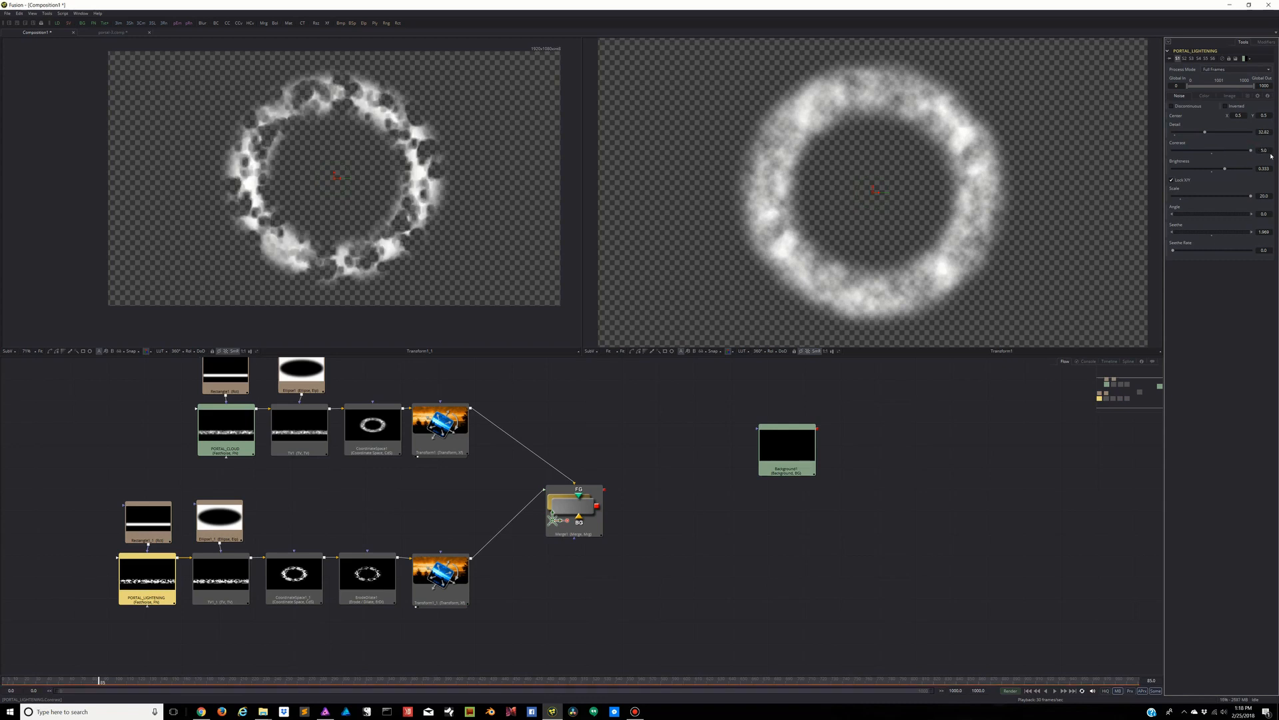
Try a contrast of 10 on the PORTAL_LIGHTENING noise and restore it to 5.0
text(0)
key(Tab)
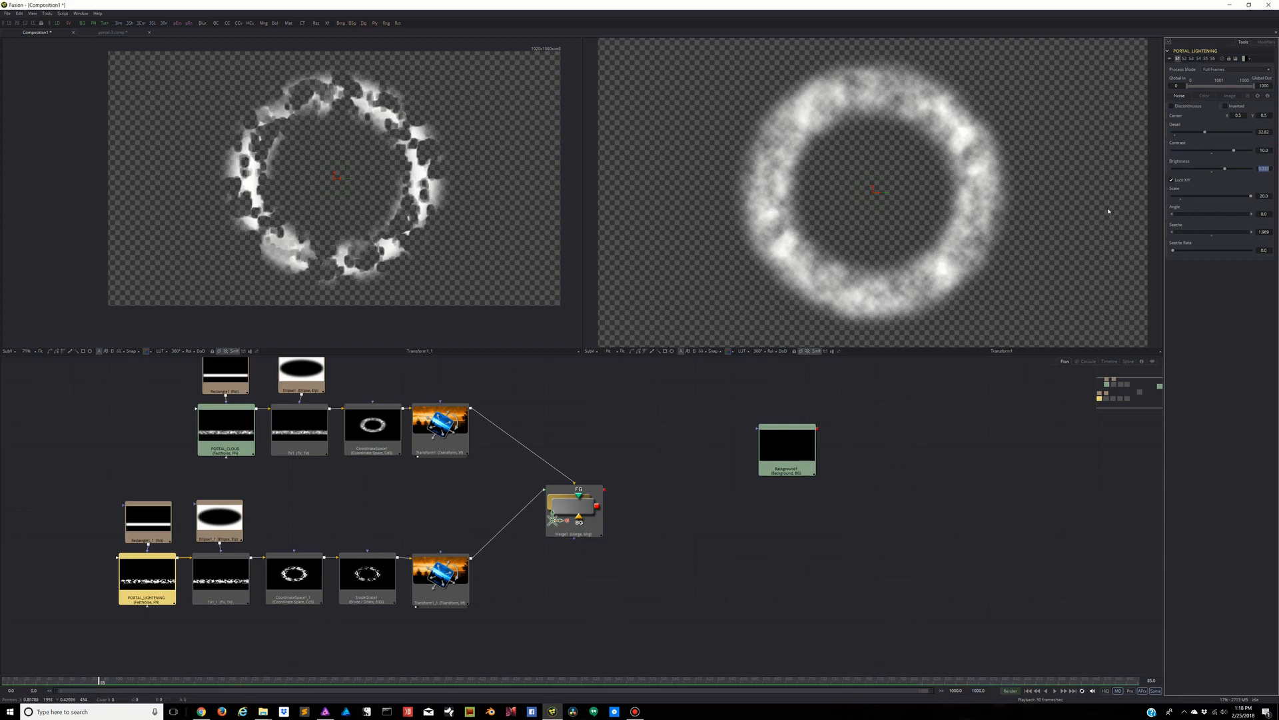
double_click(1268, 149)
text(5)
key(Tab)
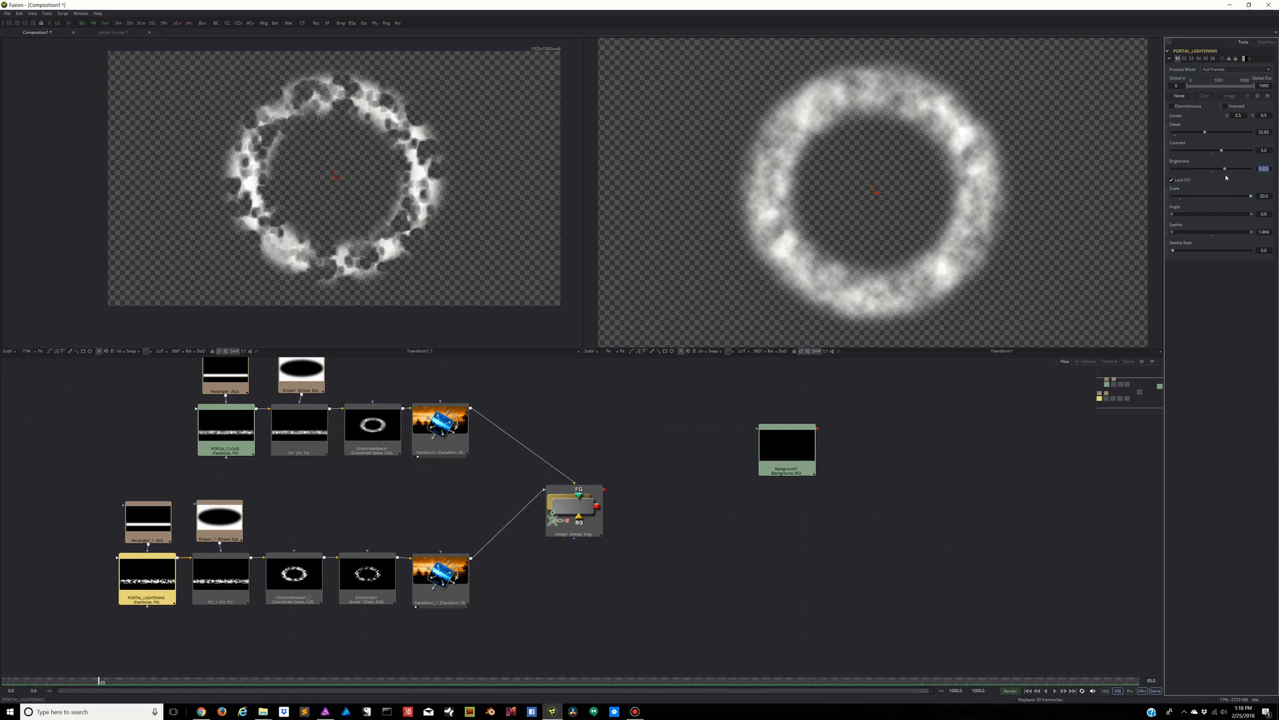
Lower the PORTAL_LIGHTENING noise brightness to about -0.28 and raise its Seethe to about 3.1
drag(1226, 169, 1202, 170)
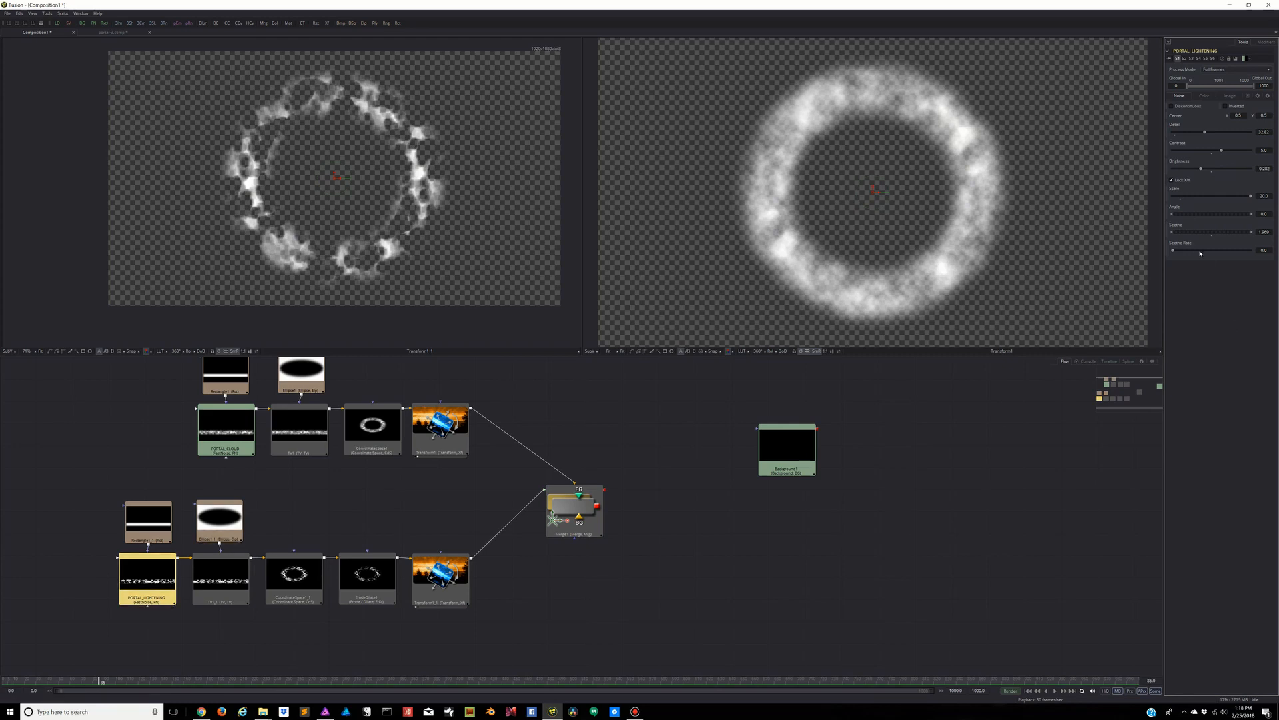
drag(1208, 234, 1270, 243)
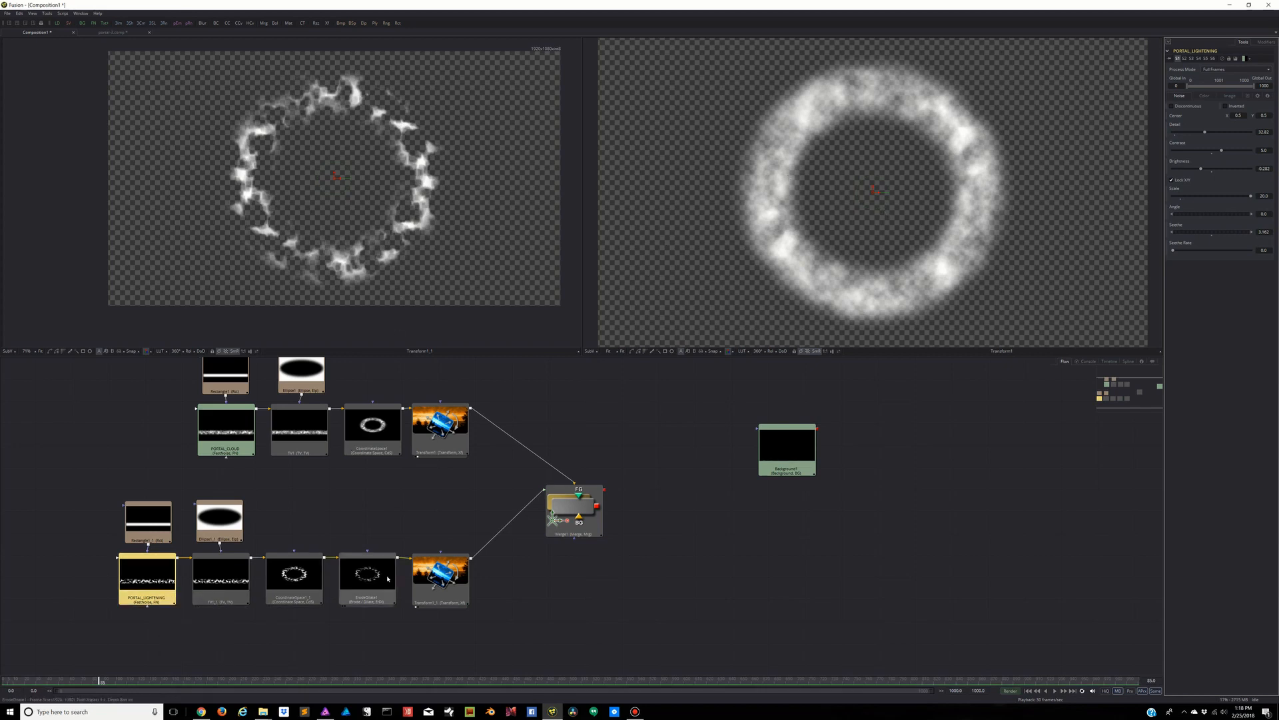
Show the PORTAL_LIGHTENING noise in the first viewer and the lightning chain's Transform in the second viewer
key(2)
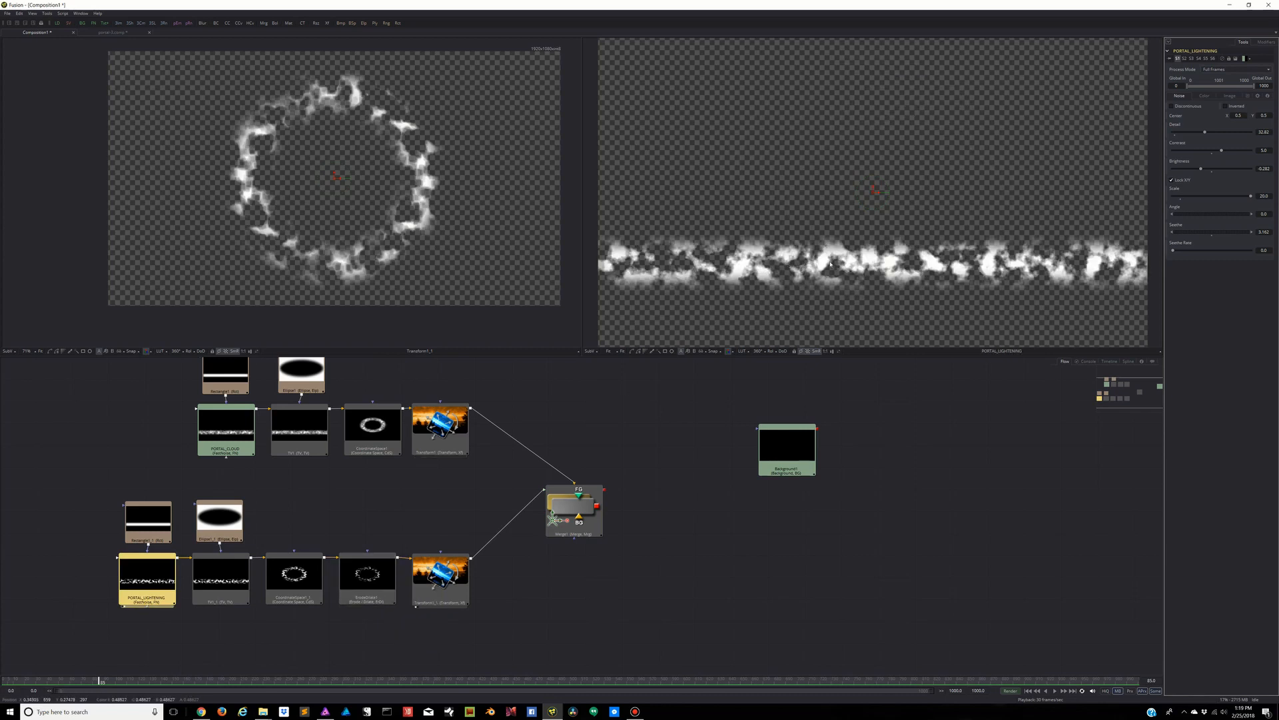
click(440, 576)
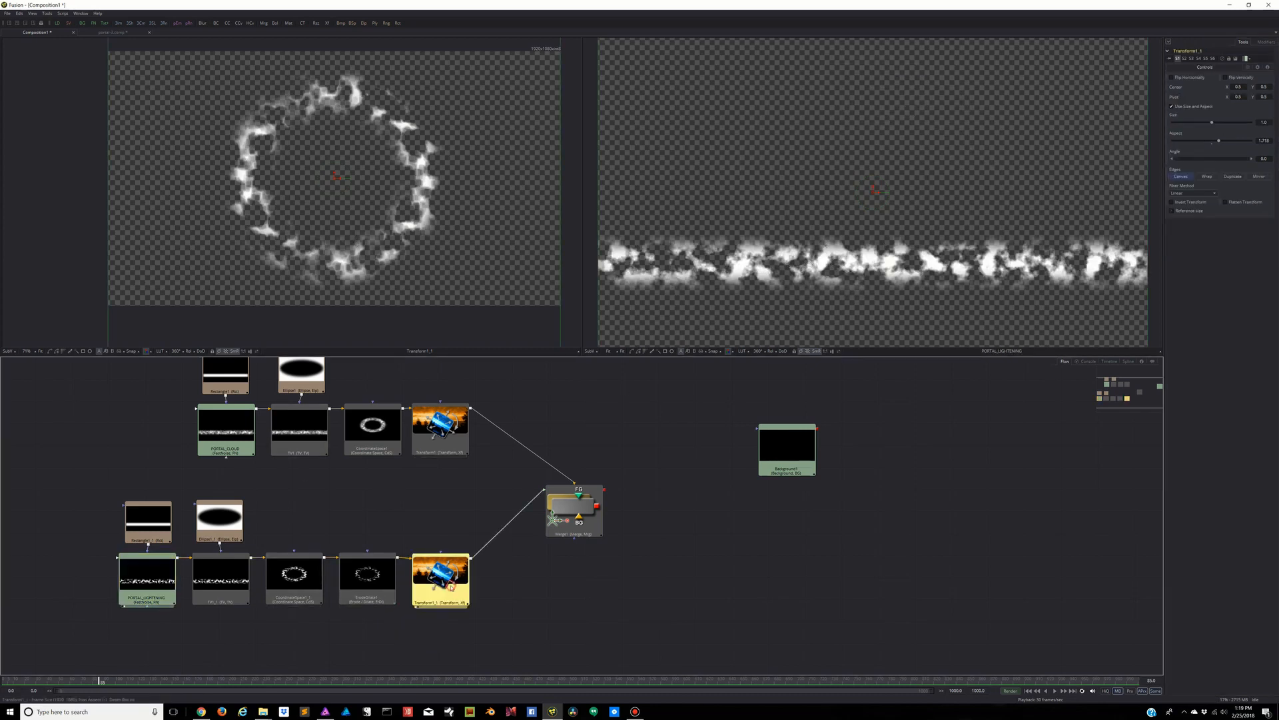
key(2)
click(146, 589)
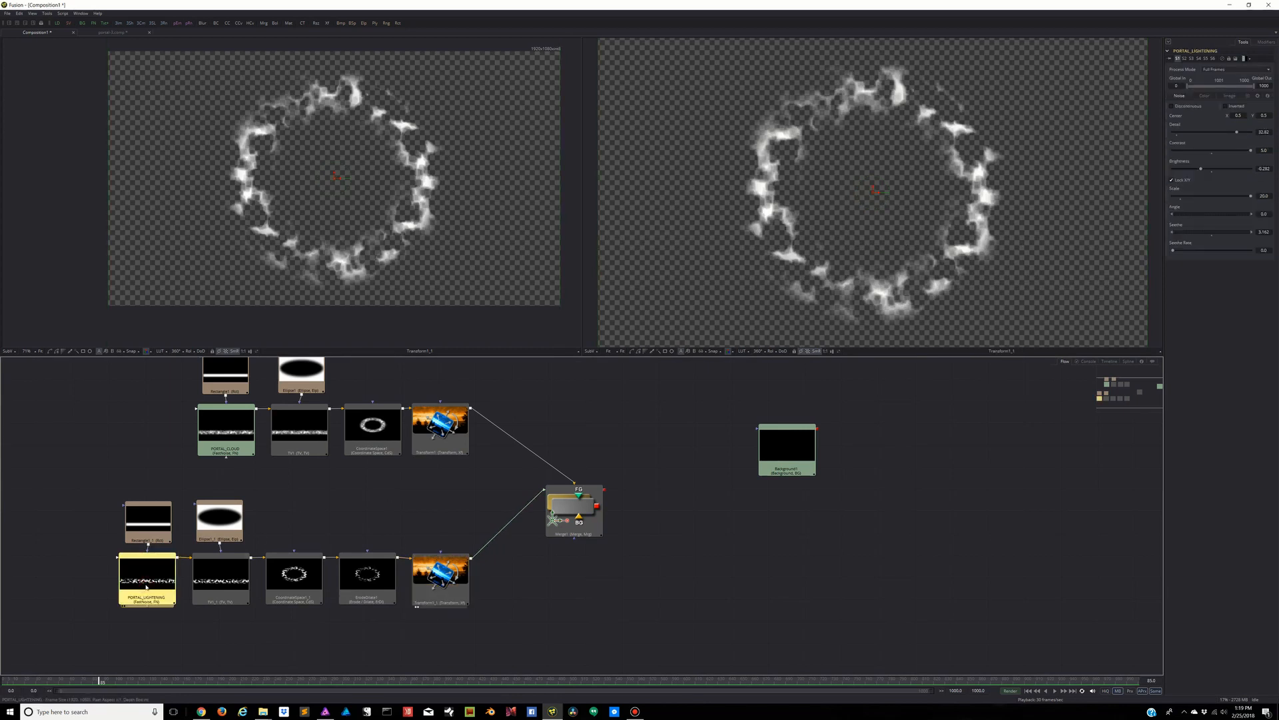
key(1)
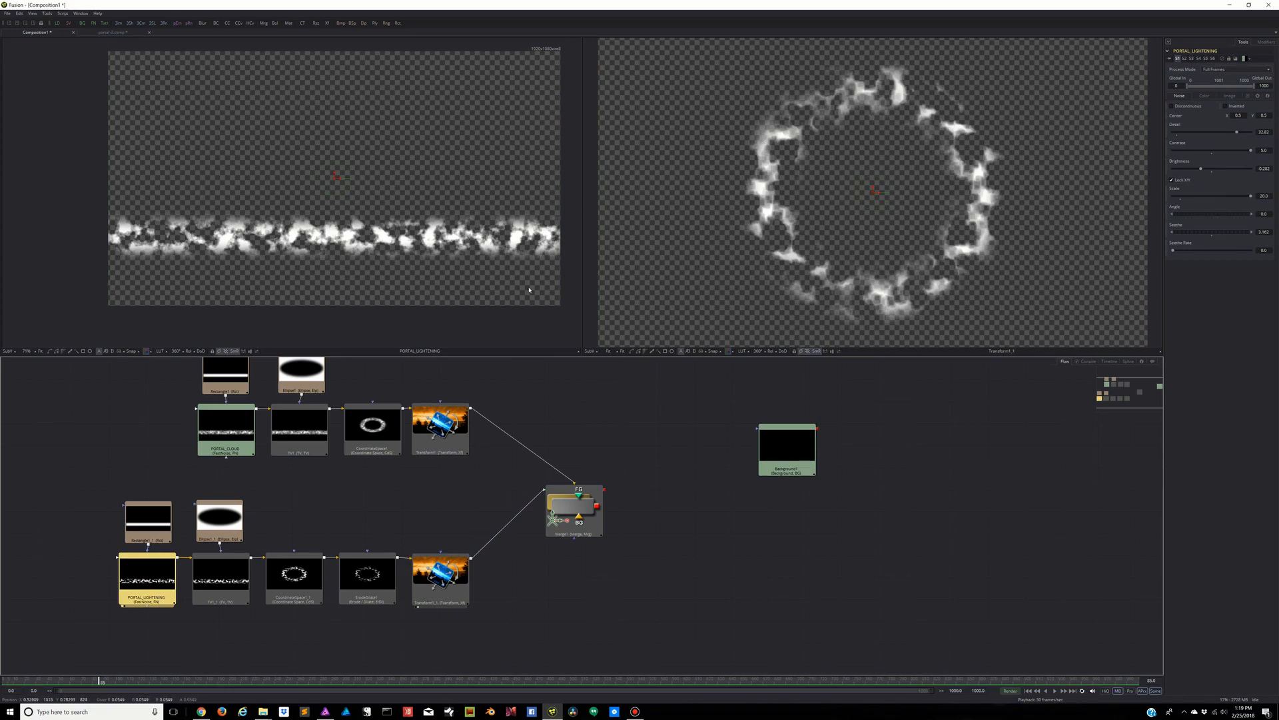
Reduce the height of the lightning noise's rectangle mask to about 0.047 and raise the noise's Seethe further
click(147, 526)
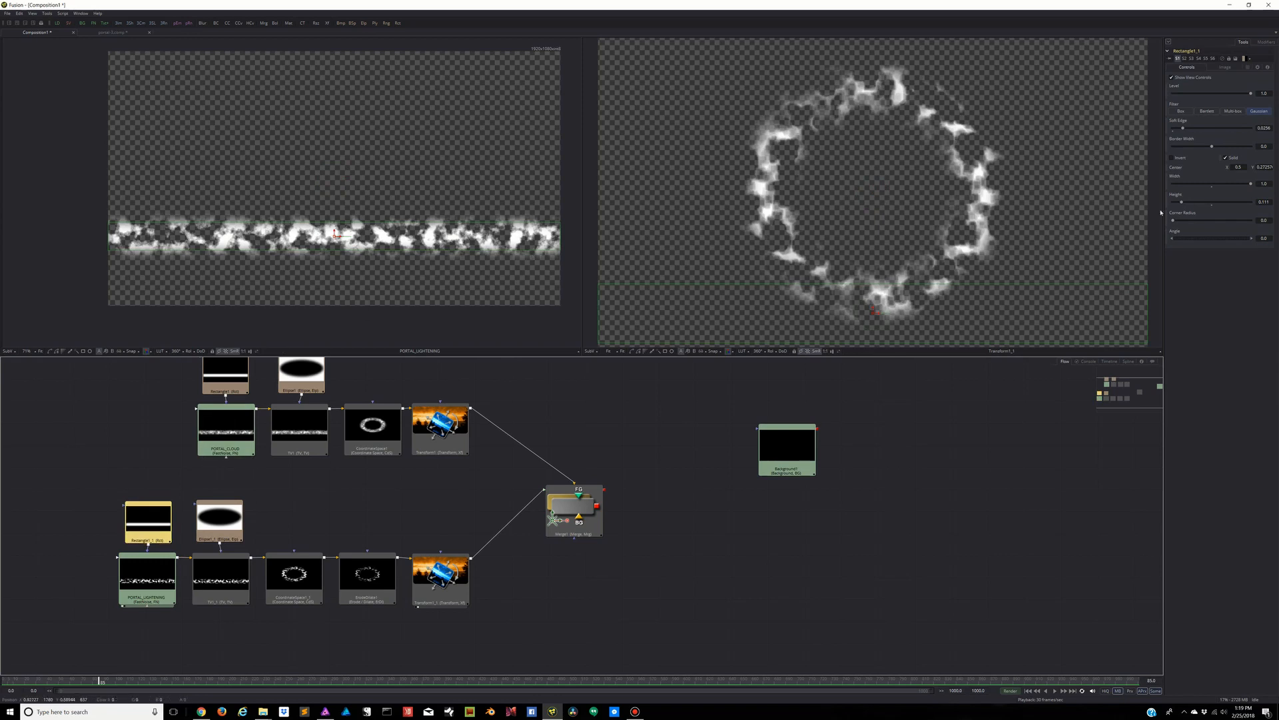
drag(1183, 203, 1177, 204)
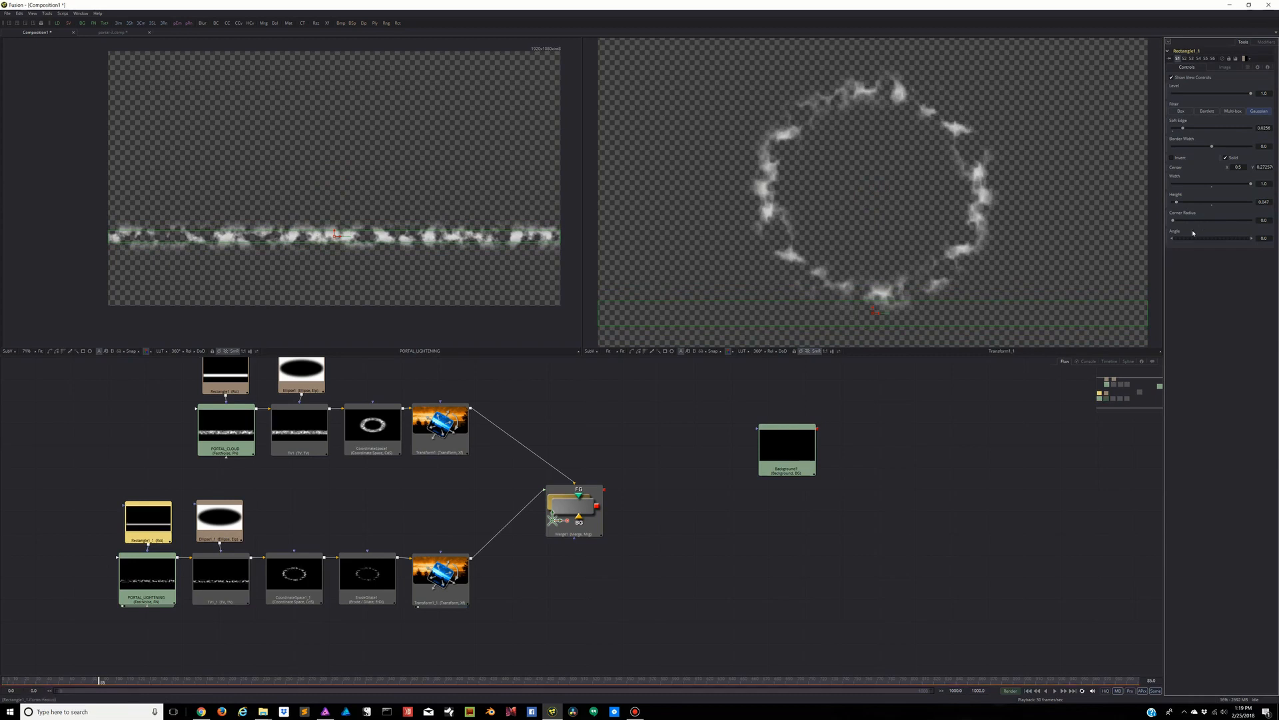
click(160, 571)
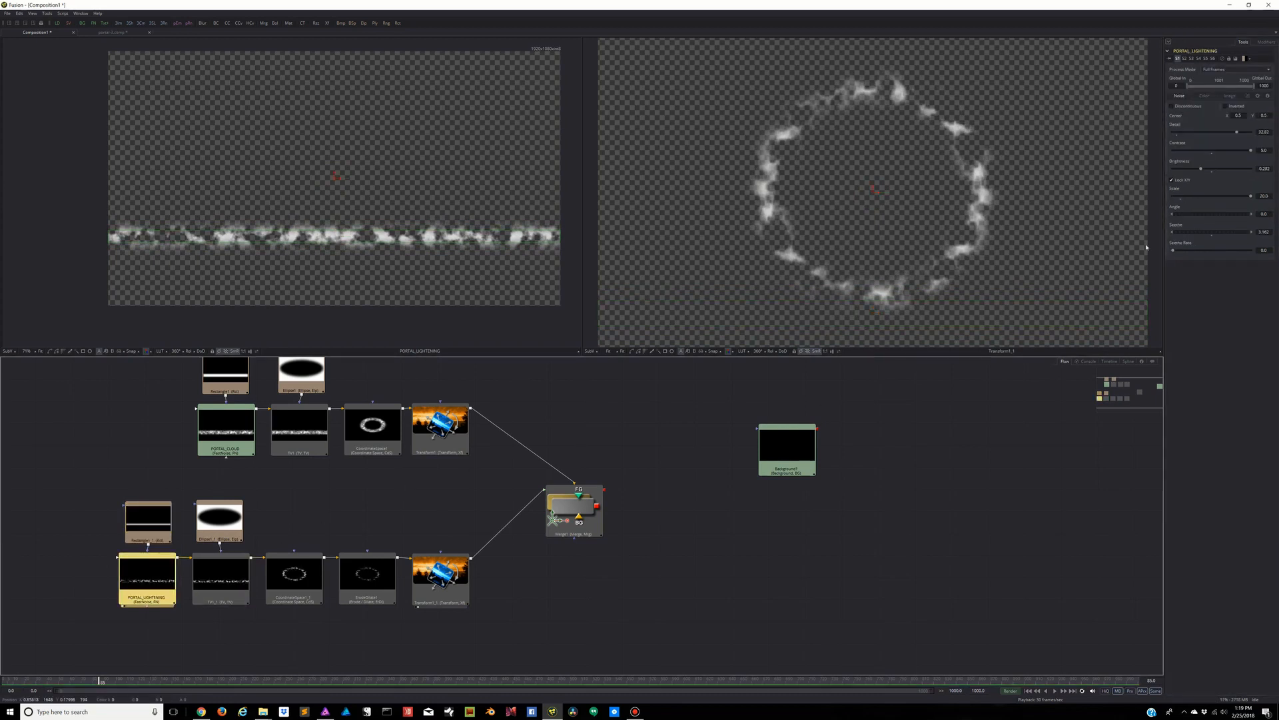
mouse_move(1213, 232)
mouse_down()
mouse_move(1257, 237)
mouse_move(1233, 238)
mouse_up()
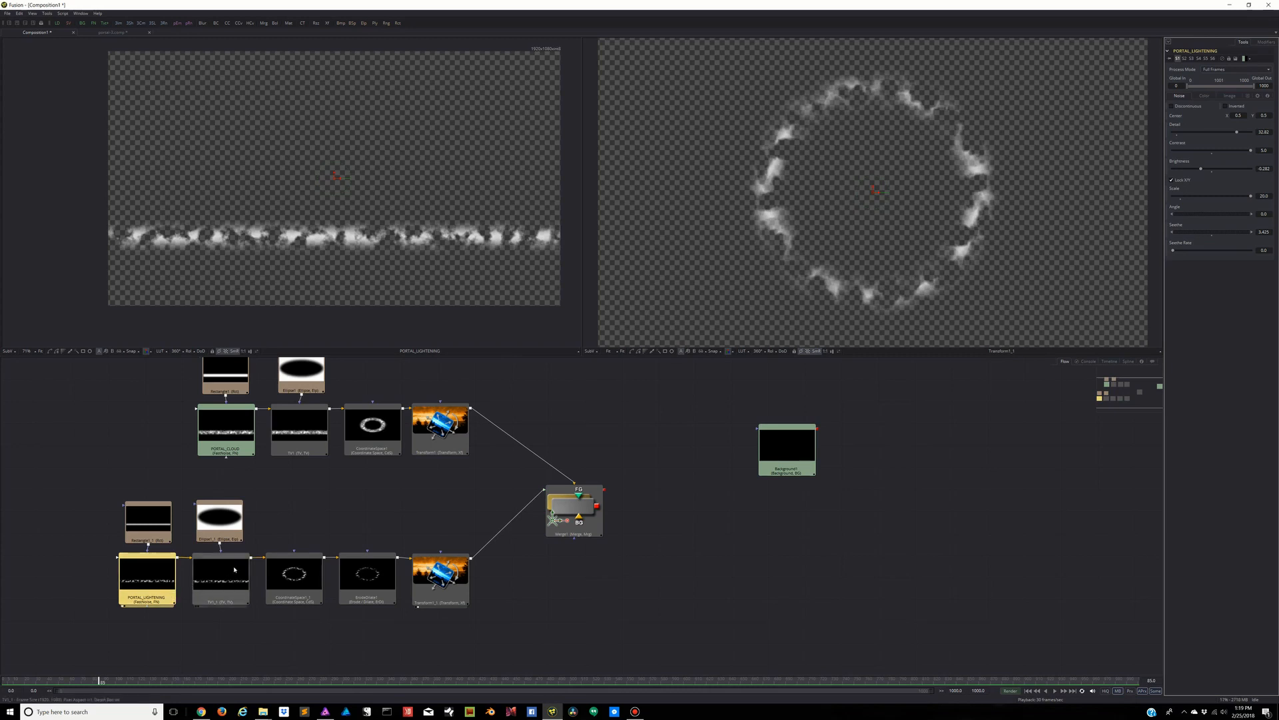
Thin the lightning ring by setting its Erode/Dilate amount to about -0.007
click(145, 517)
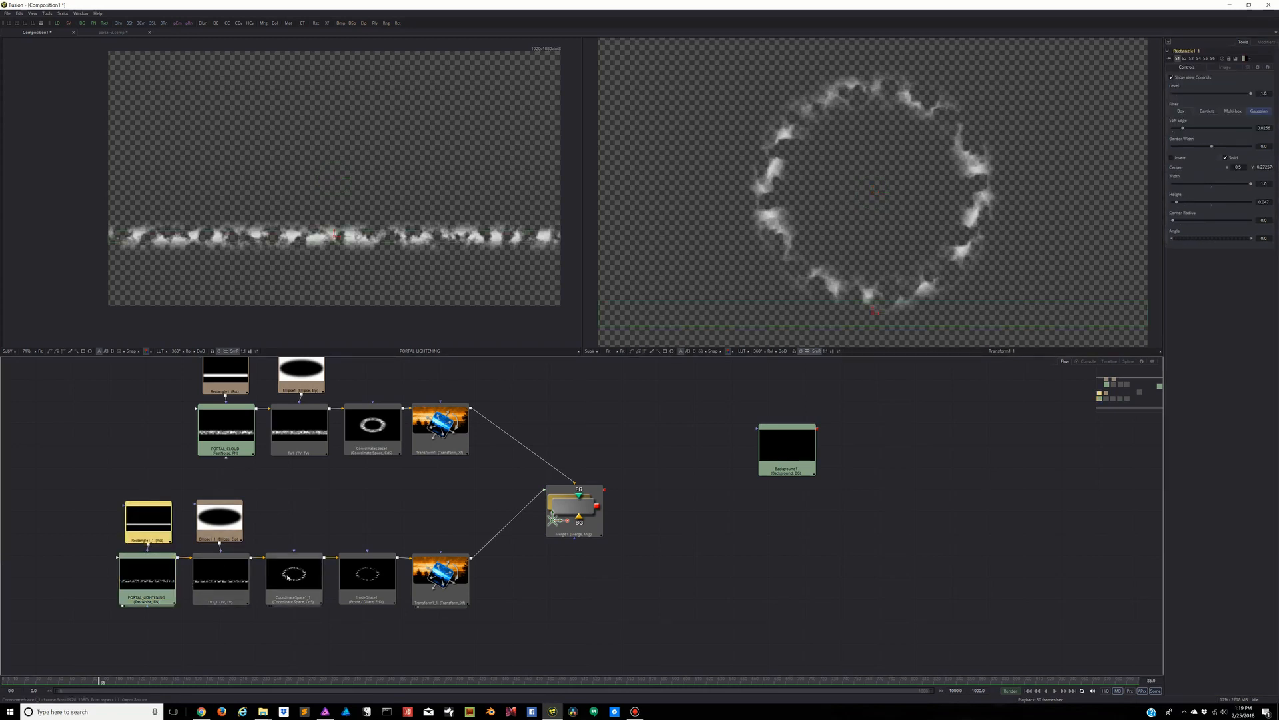
click(365, 573)
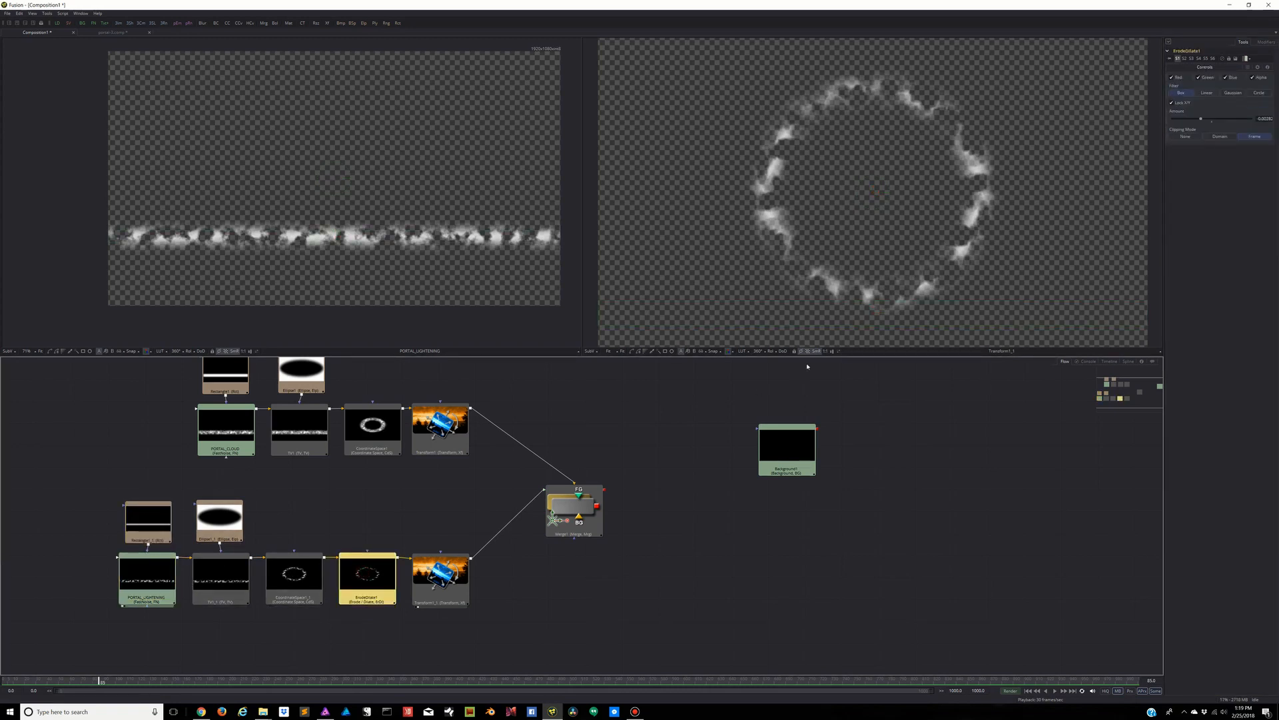
drag(1201, 121, 1184, 124)
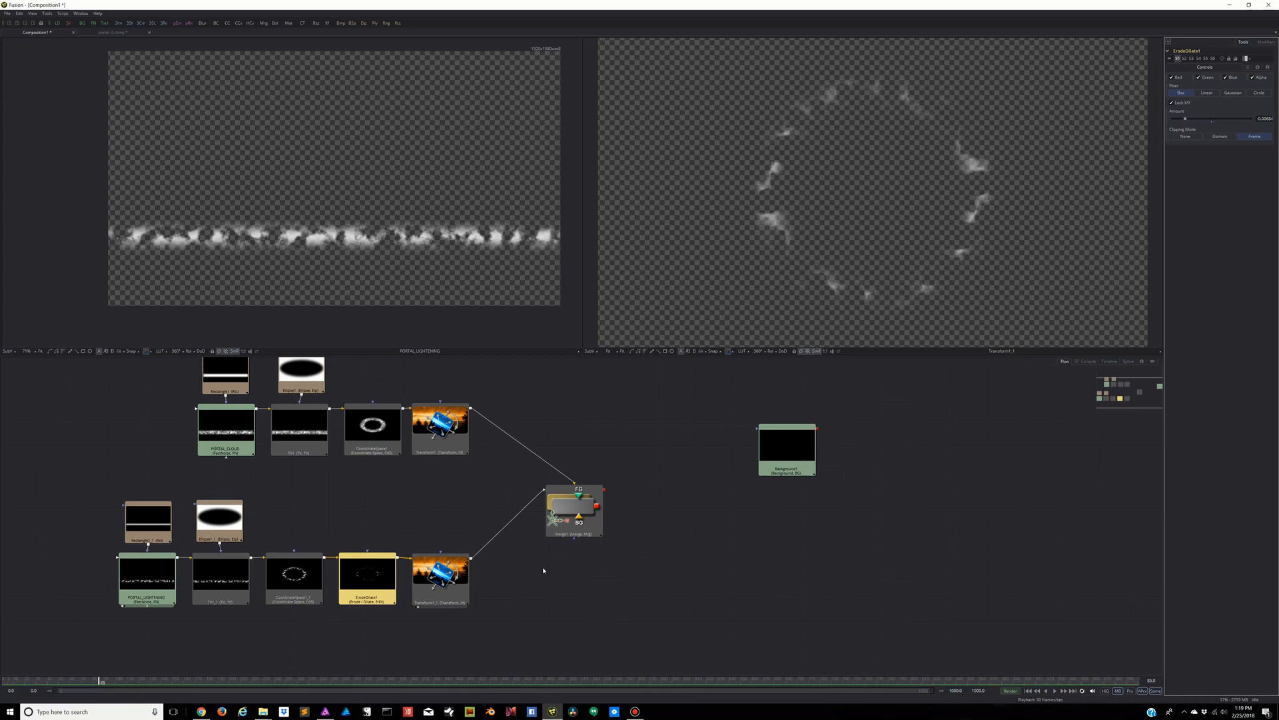
Set the Scale of the PORTAL_LIGHTENING noise to 50
click(144, 600)
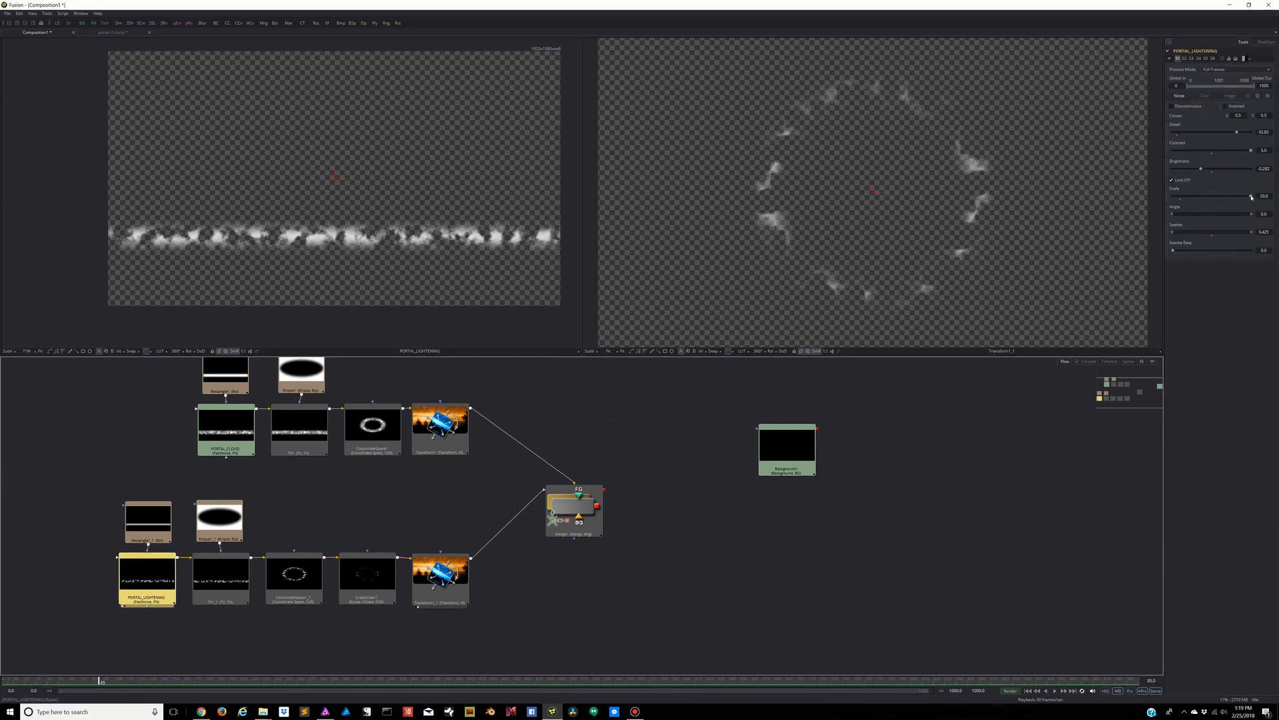
mouse_move(1251, 197)
mouse_down()
mouse_move(1178, 200)
mouse_move(1259, 191)
mouse_up()
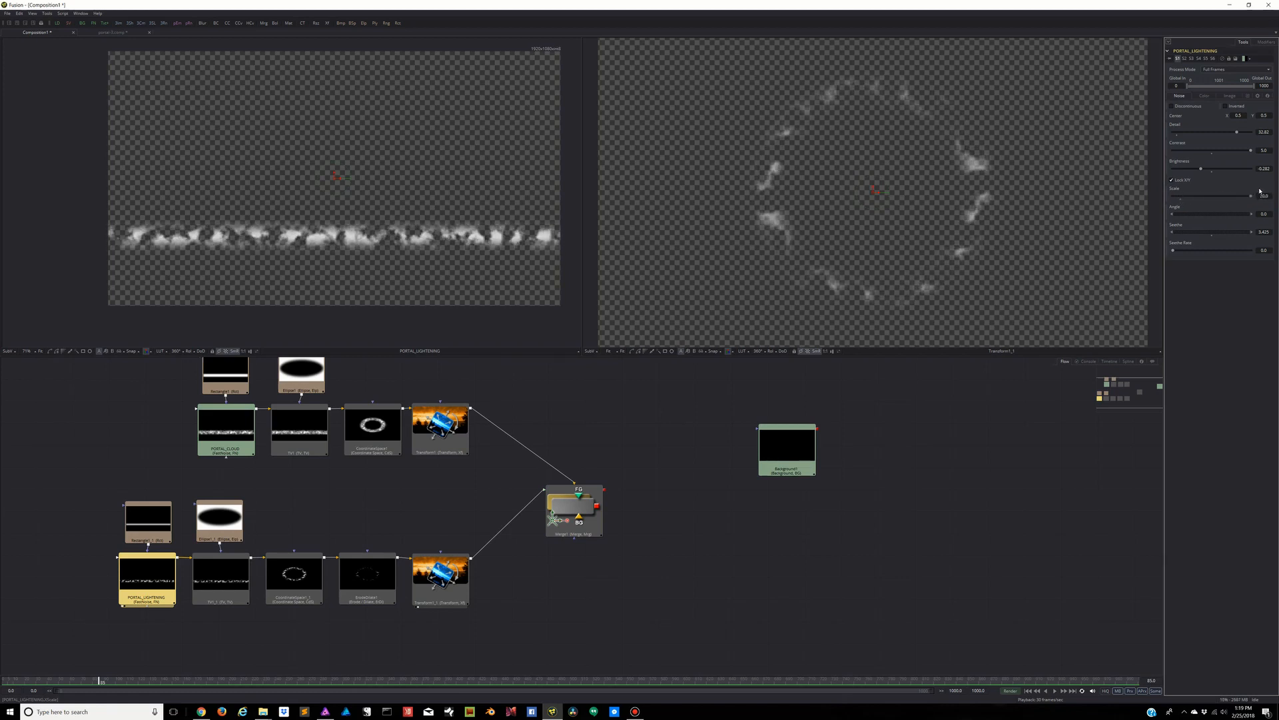
click(1263, 195)
text(50)
key(Tab)
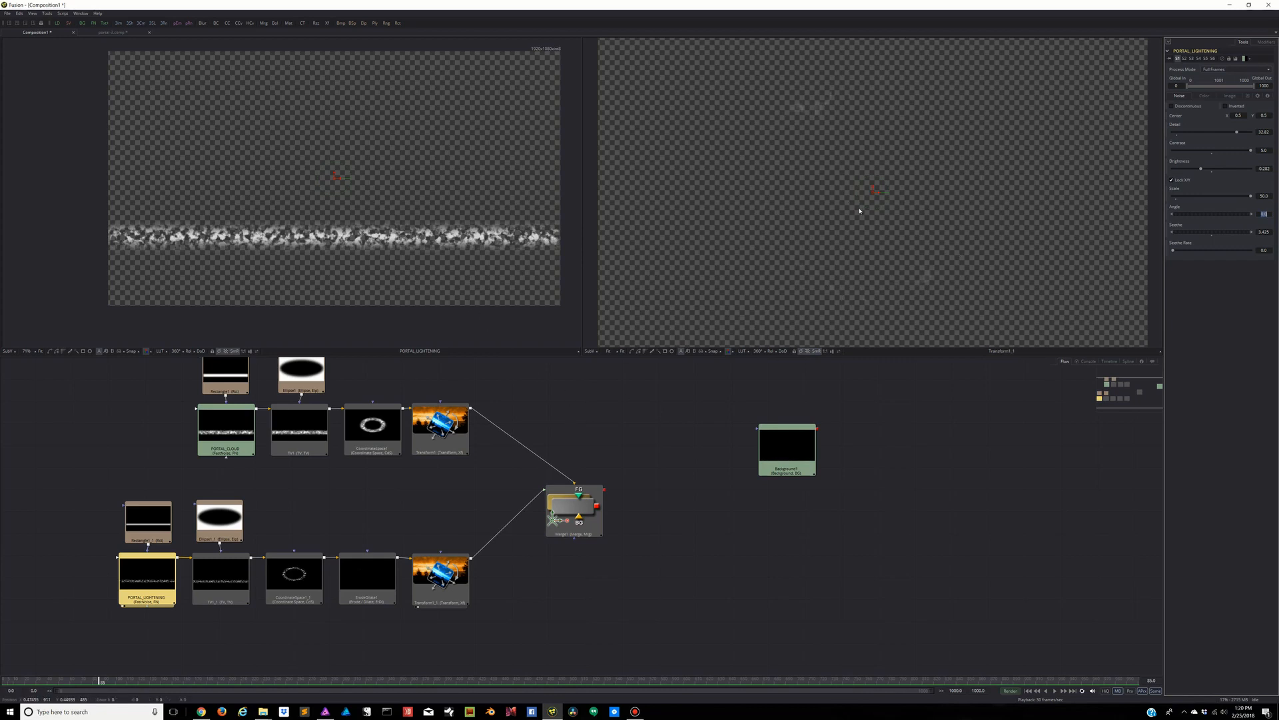
Lower the Scale of the PORTAL_LIGHTENING noise to 10 while adjusting its Seethe
click(1213, 233)
drag(1213, 233, 1230, 233)
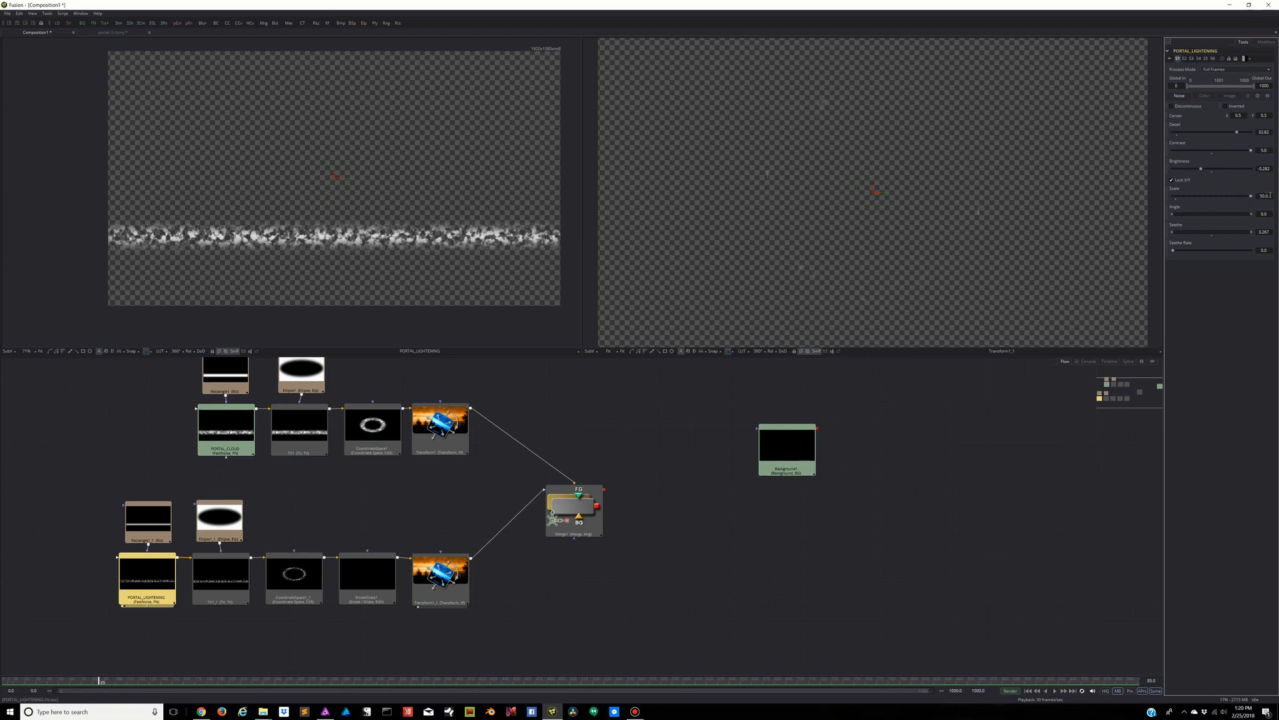
key(Tab)
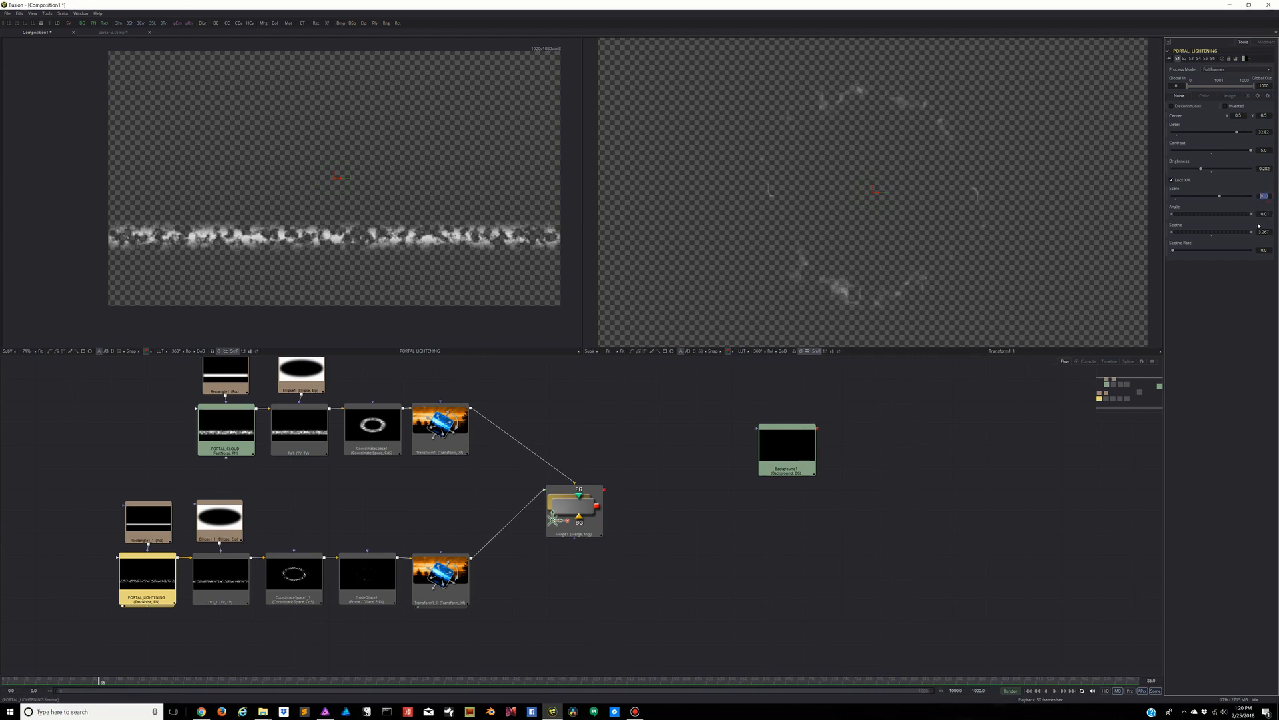
text(20)
key(Tab)
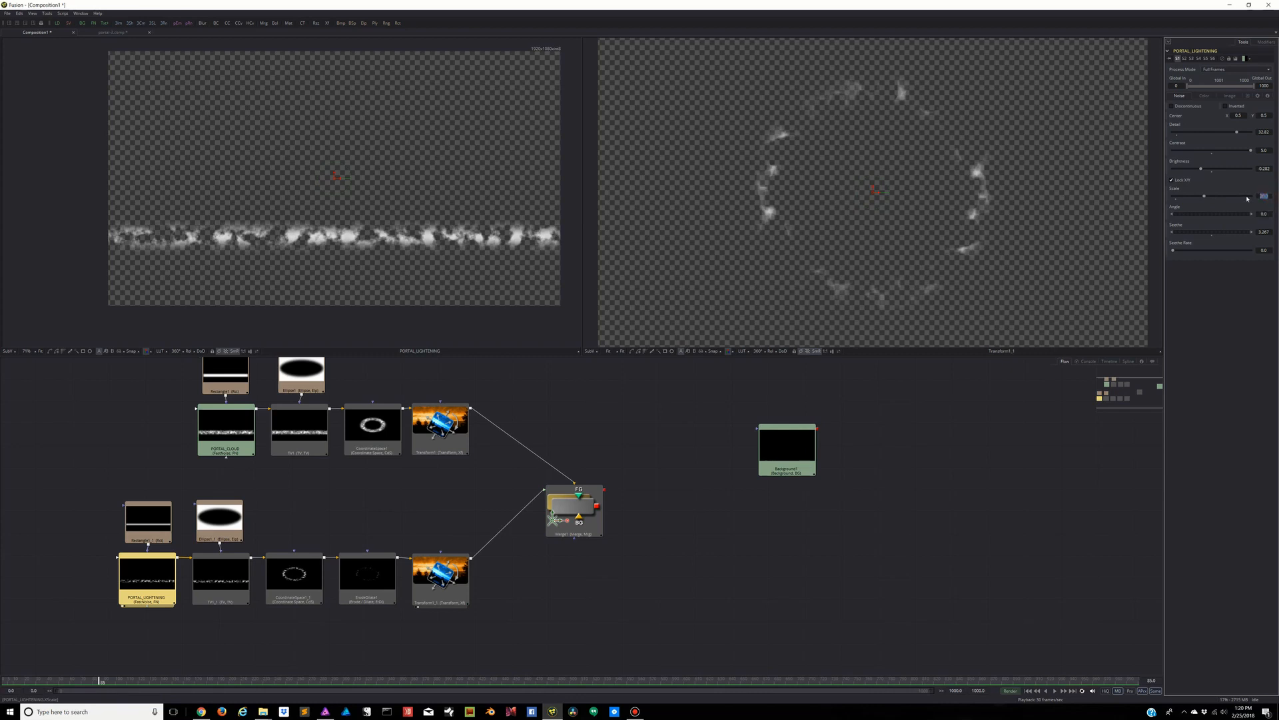
text(10)
key(Tab)
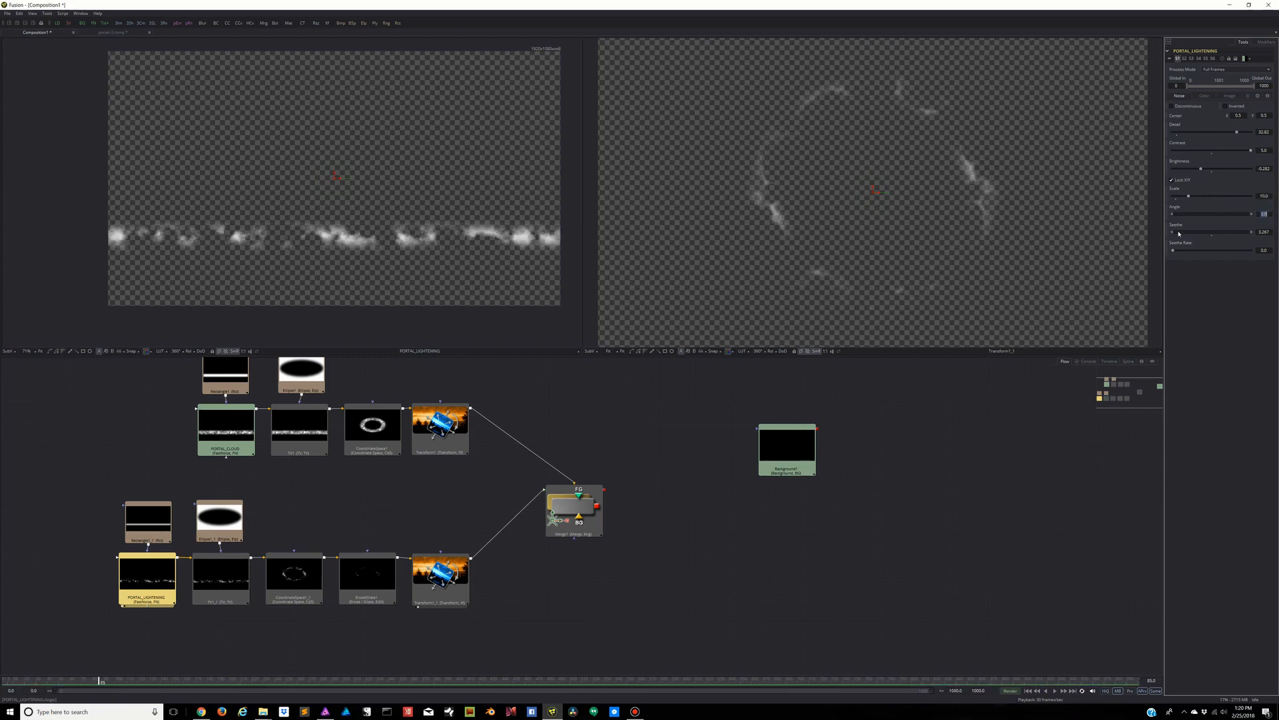
mouse_move(1188, 233)
mouse_down()
mouse_move(1248, 234)
mouse_move(1195, 236)
mouse_up()
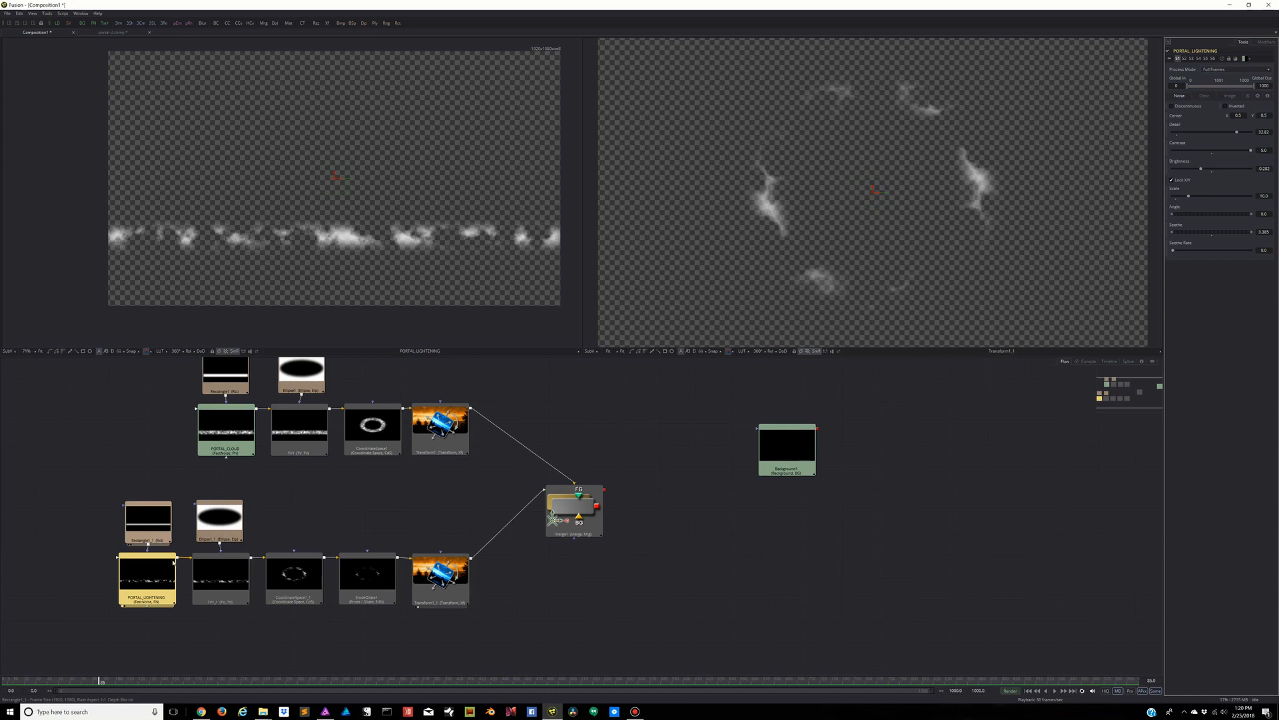
Reduce the erosion of the lightning ring by bringing its Erode/Dilate amount closer to zero
click(367, 574)
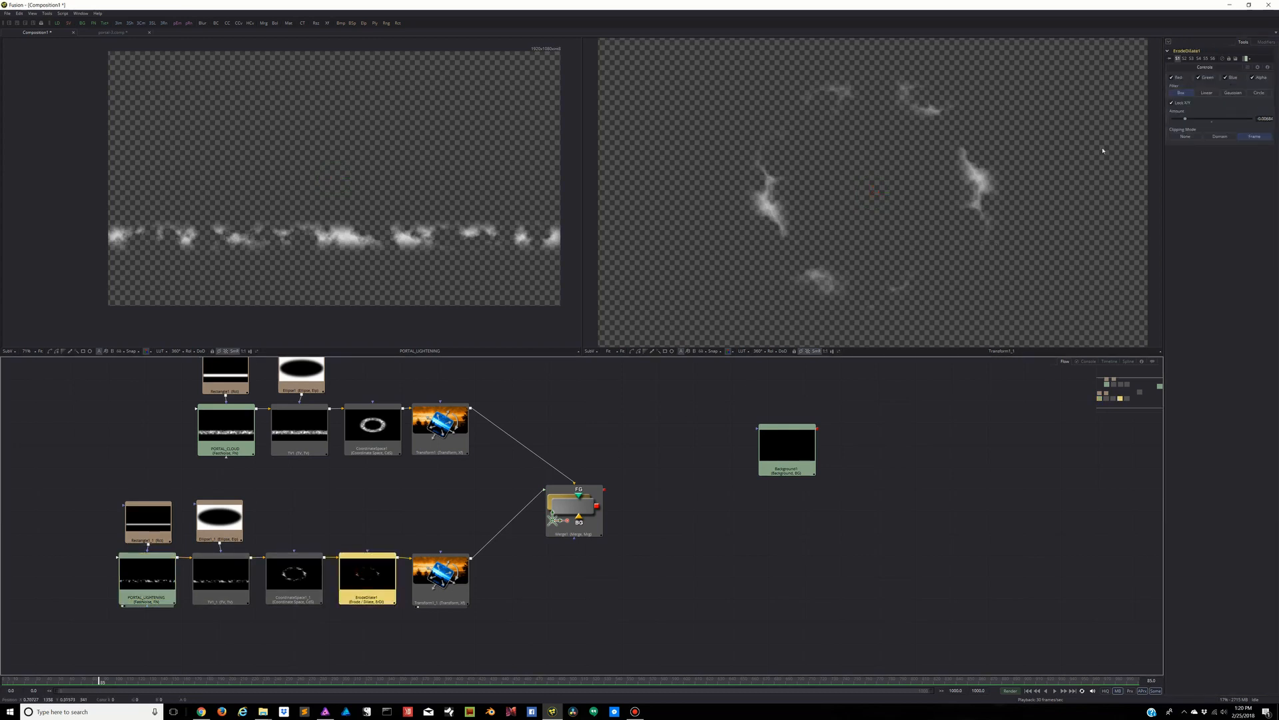
drag(1185, 120, 1203, 120)
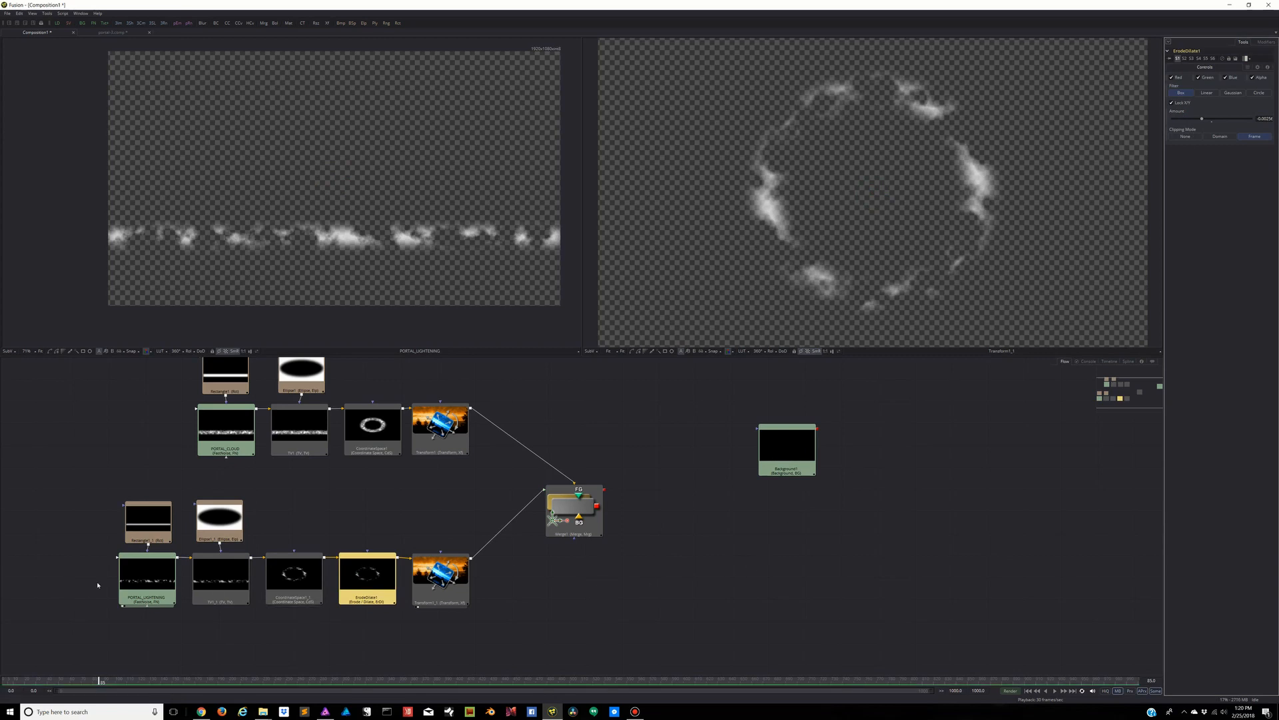
Raise the PORTAL_LIGHTENING noise's Seethe and set its Detail to 40, Brightness to about 0.5 and Scale to about 18.7
click(143, 581)
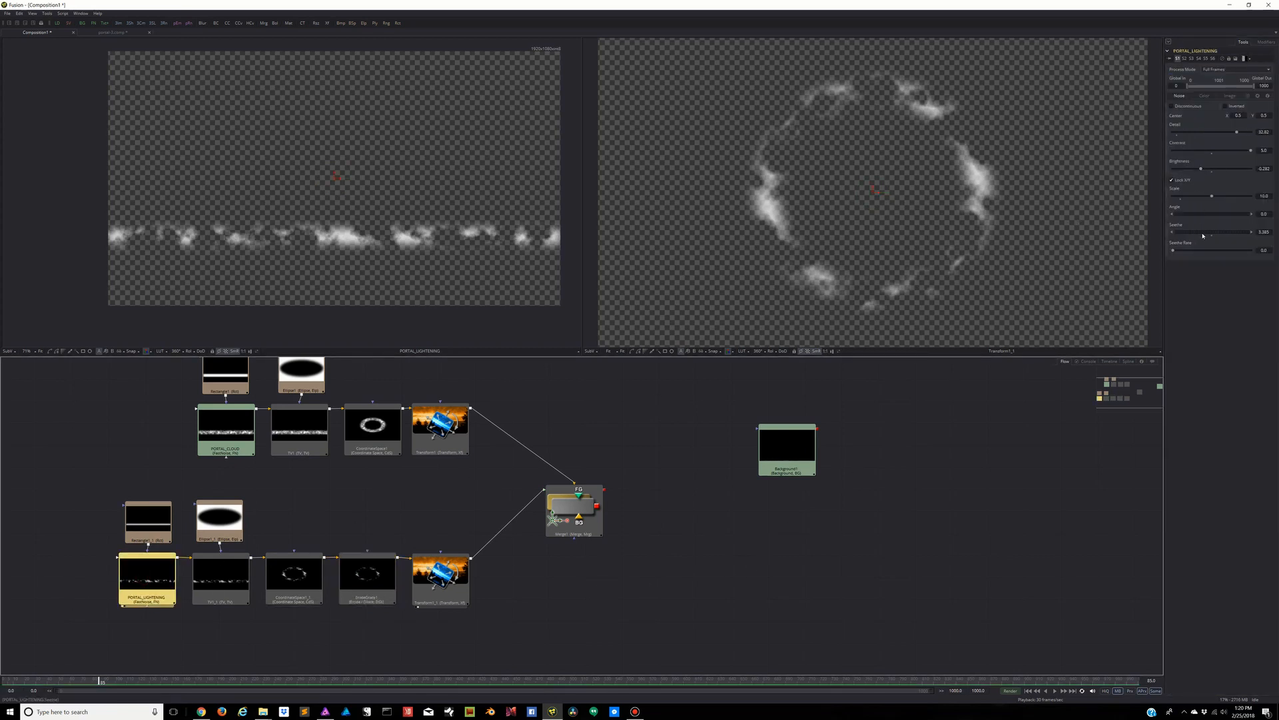
drag(1204, 235, 1216, 235)
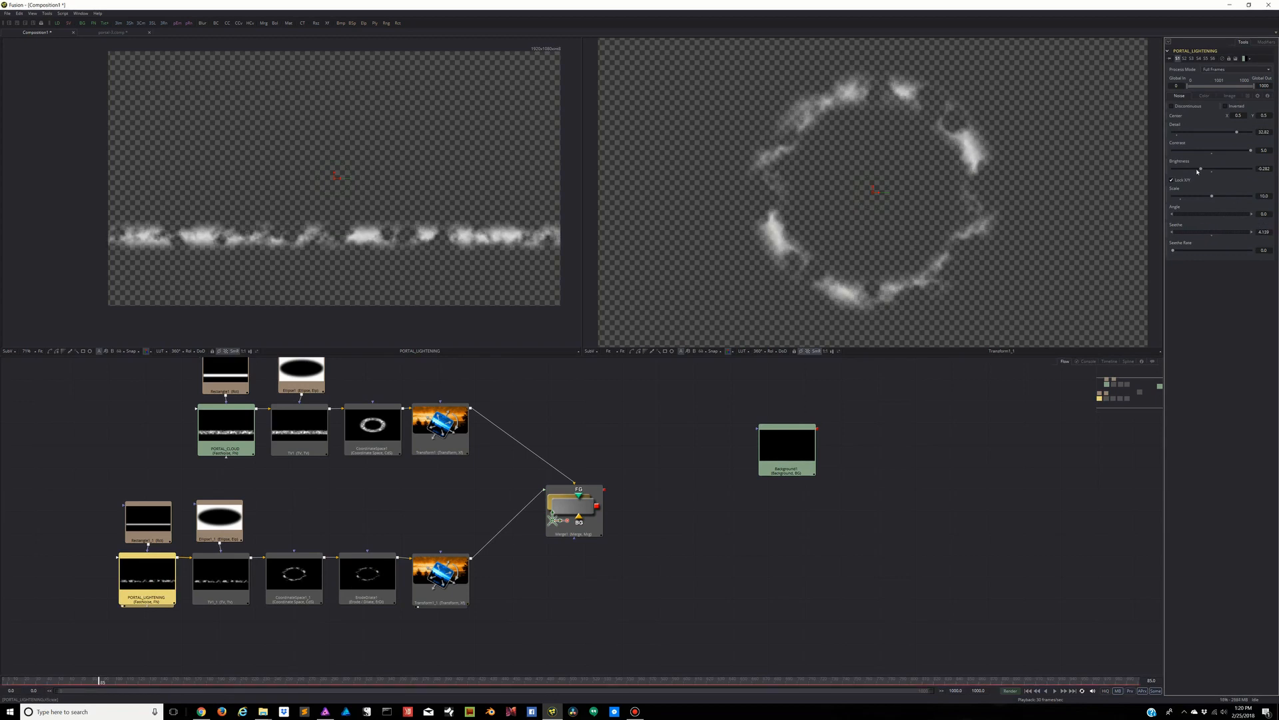
drag(1197, 171, 1243, 171)
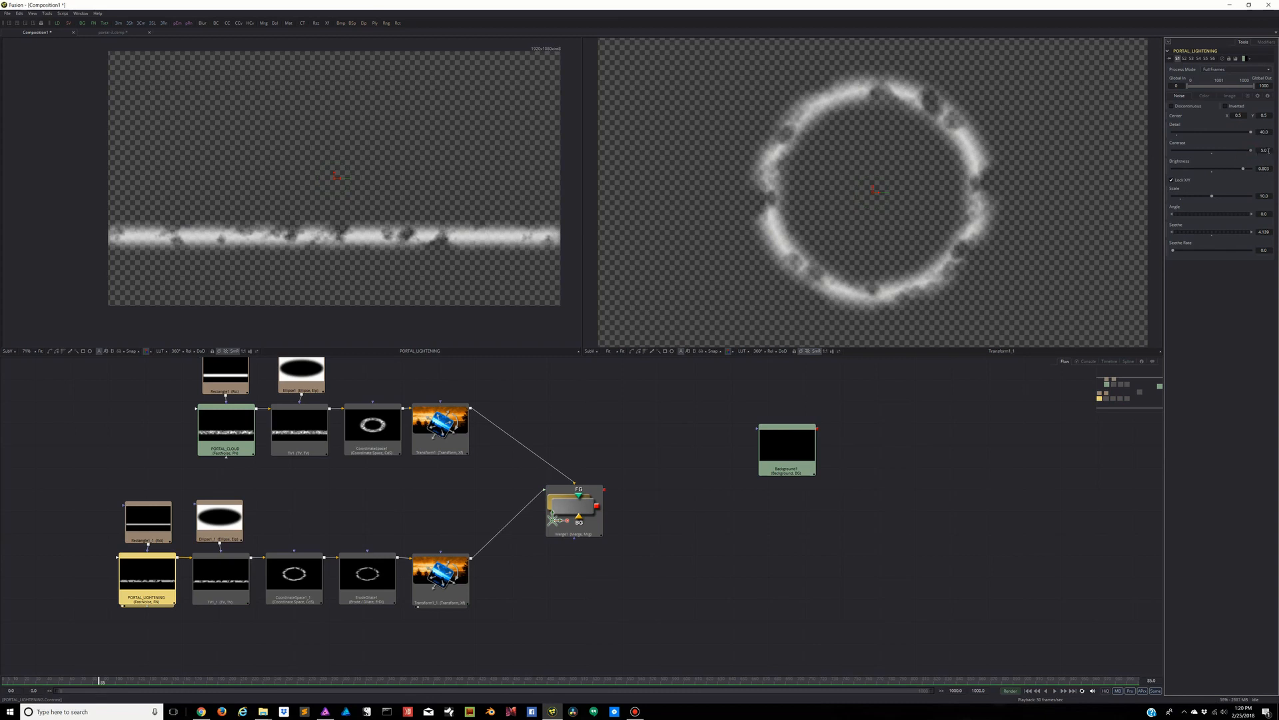
drag(1242, 170, 1232, 169)
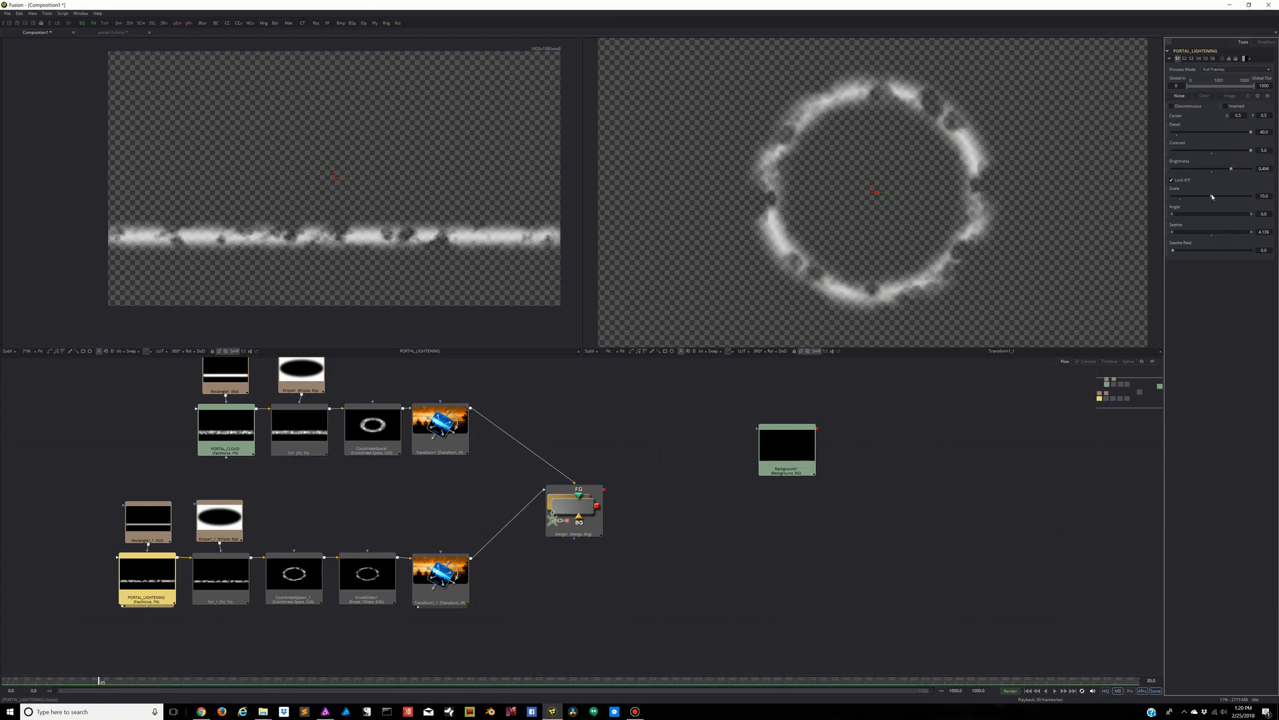
drag(1212, 197, 1247, 195)
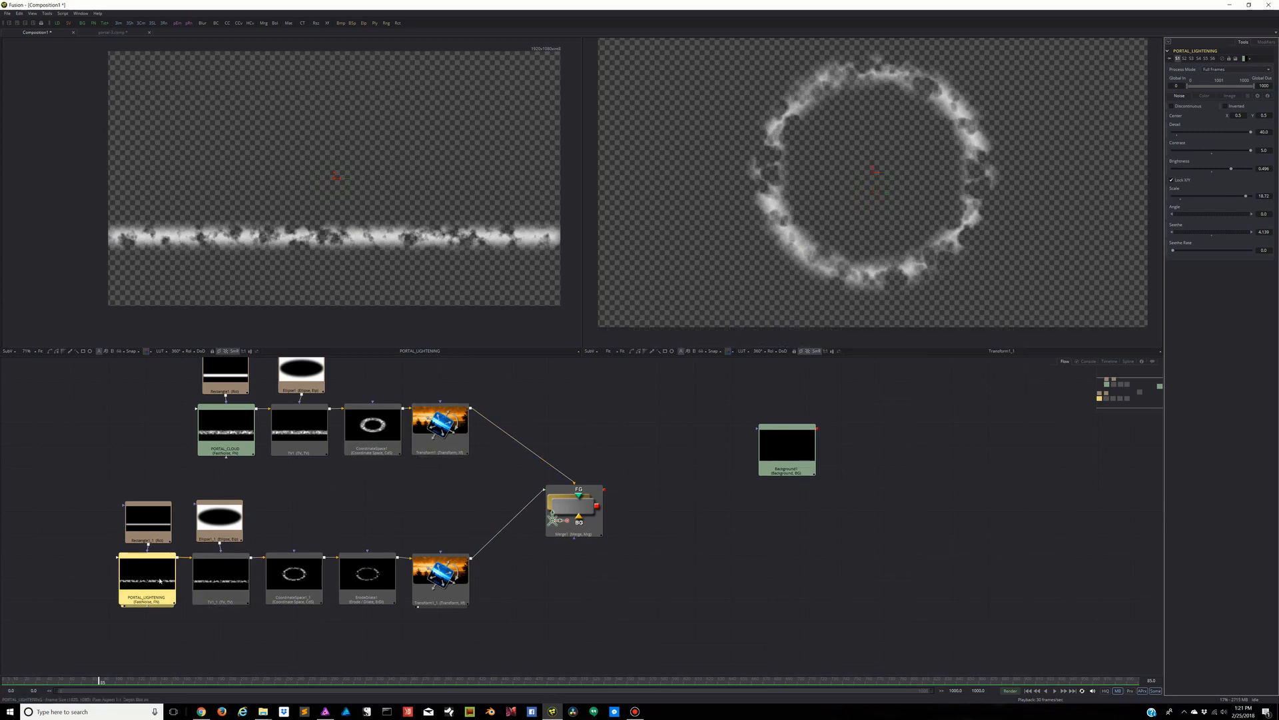
Show the PORTAL_CLOUD noise in the first viewer and the PORTAL_LIGHTENING noise in the second viewer for comparison
click(236, 431)
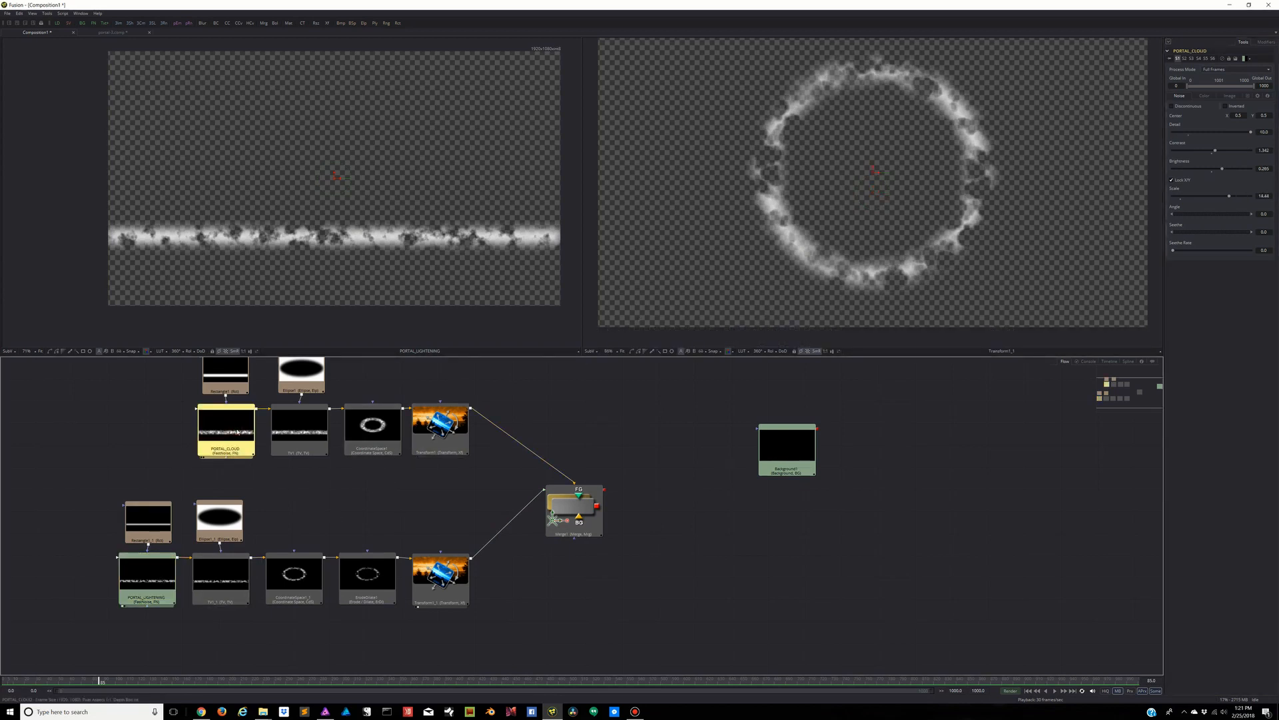
key(1)
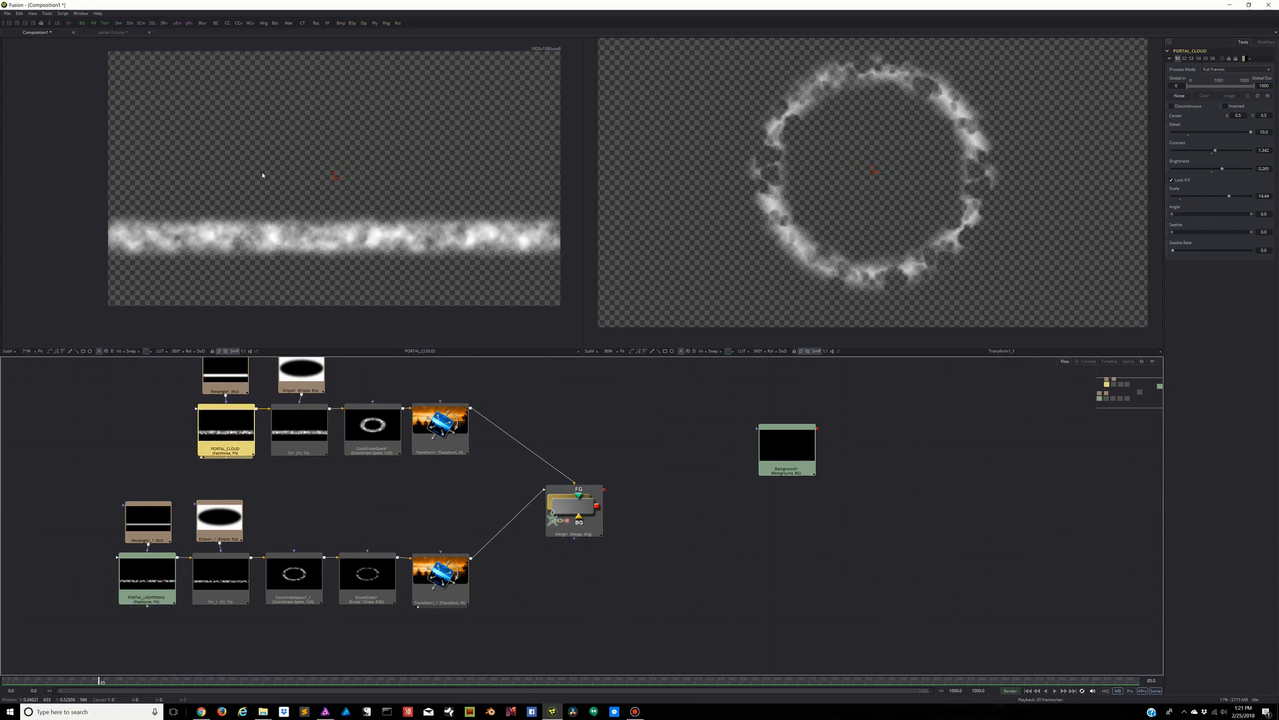
click(152, 575)
key(2)
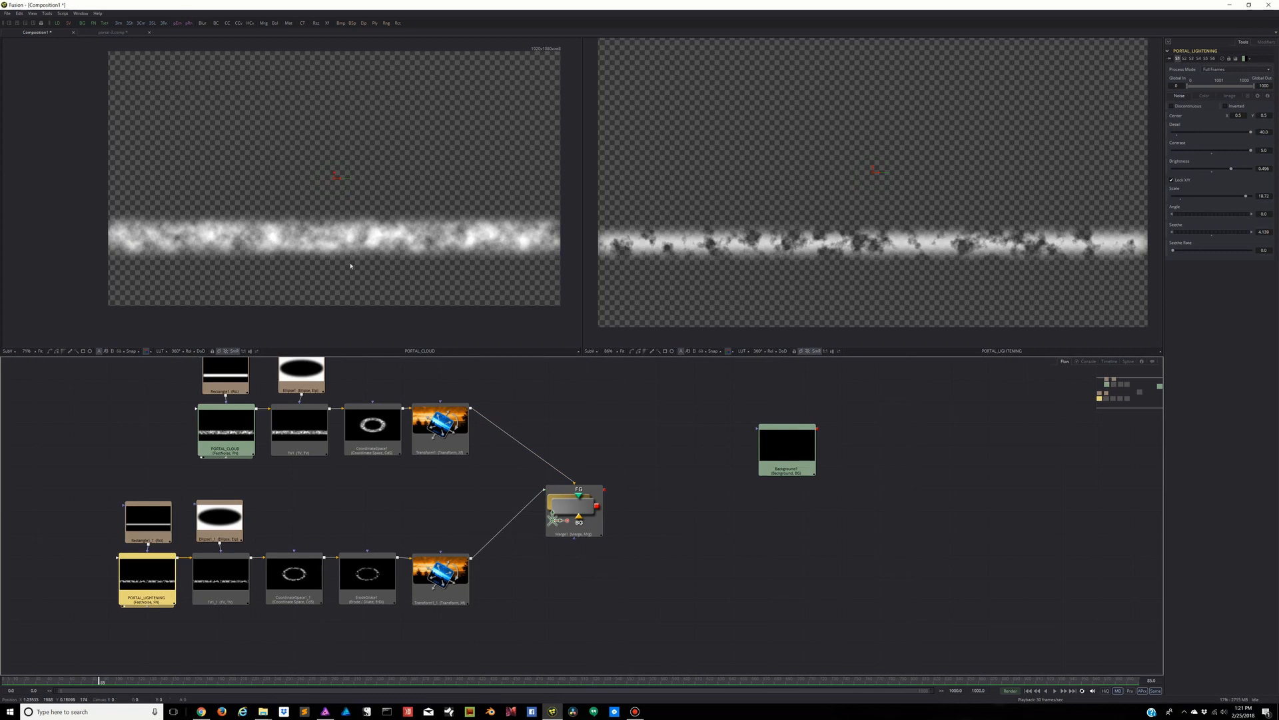
Increase the height of the cloud noise's rectangle mask to about 0.205
click(210, 382)
scroll(211, 382, up, 1)
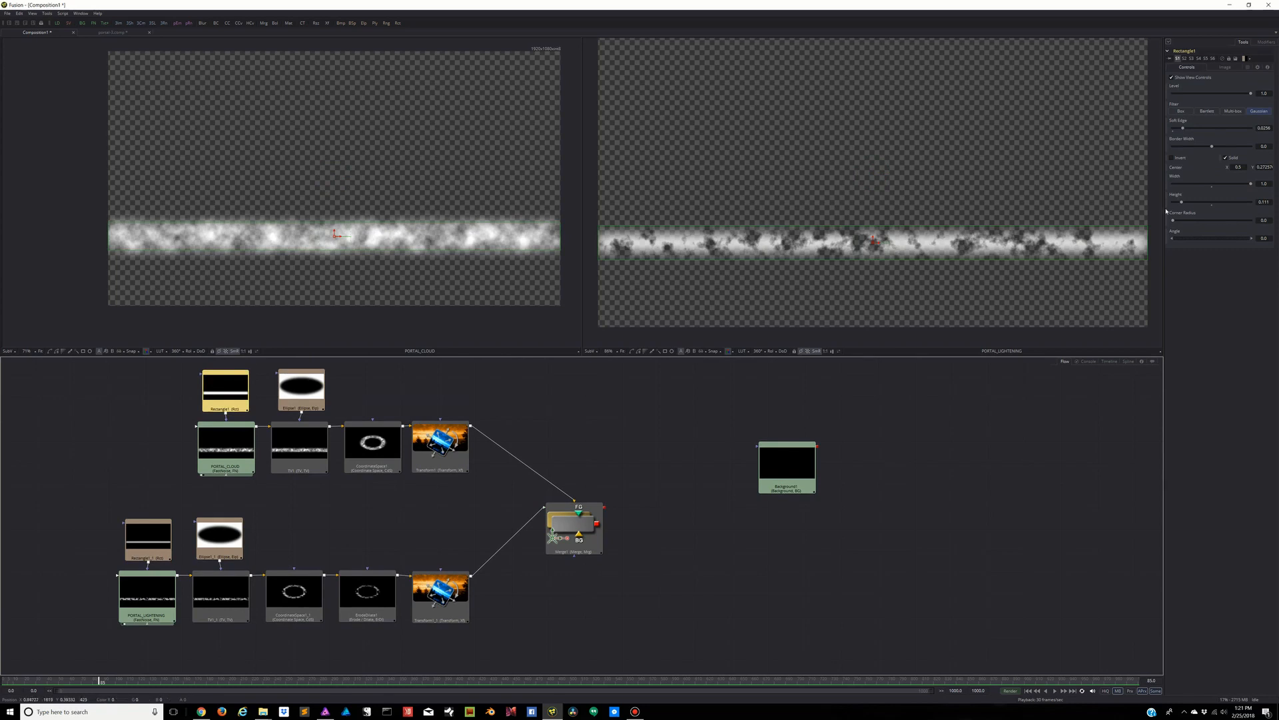
drag(1182, 204, 1190, 204)
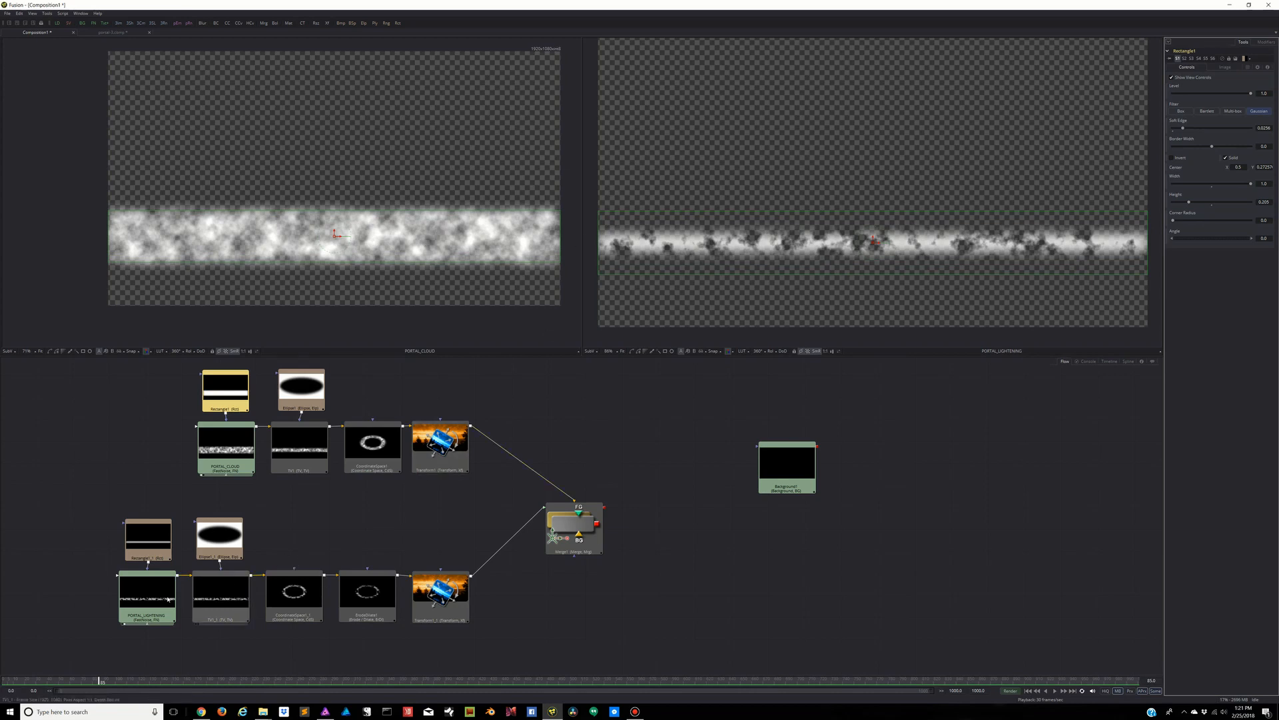
Move the lightning noise's rectangle mask upward to a center Y of about 0.35
click(142, 544)
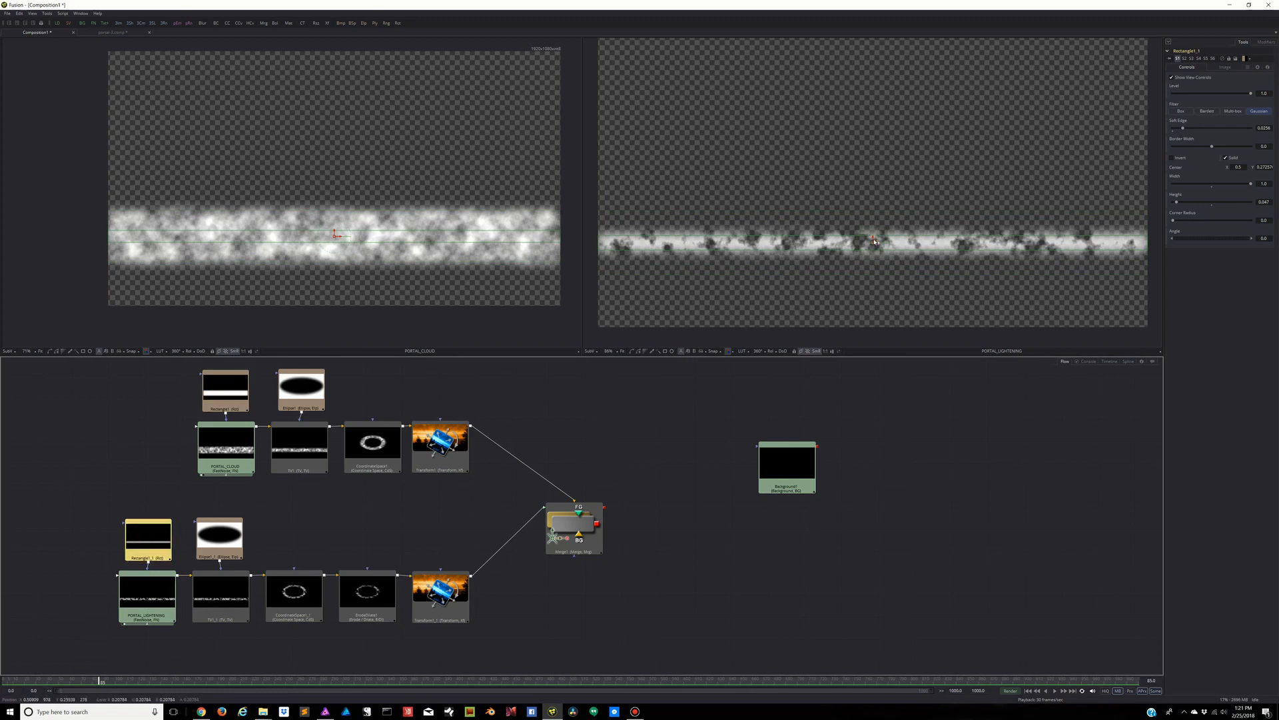
drag(874, 240, 964, 210)
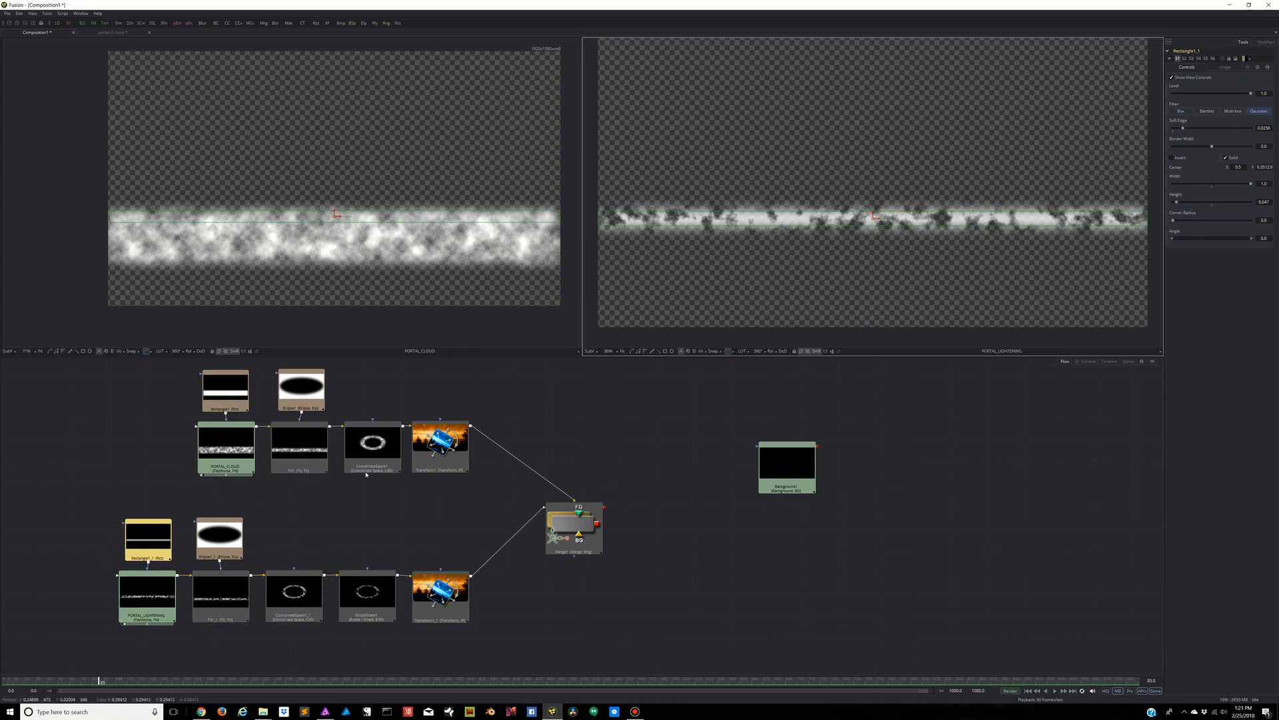
Reduce the PORTAL_LIGHTENING noise's Detail to about 17.4 and Brightness to about -0.87, and raise its Seethe slightly
click(130, 595)
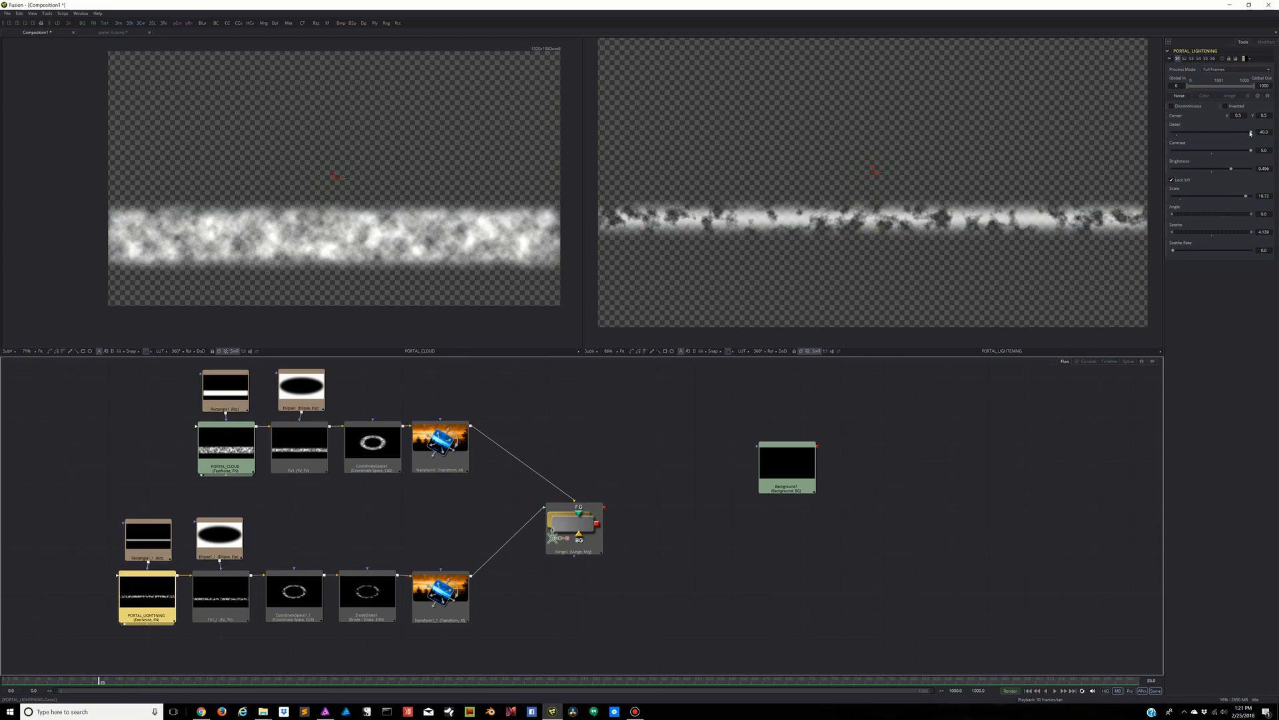
drag(1251, 133, 1206, 133)
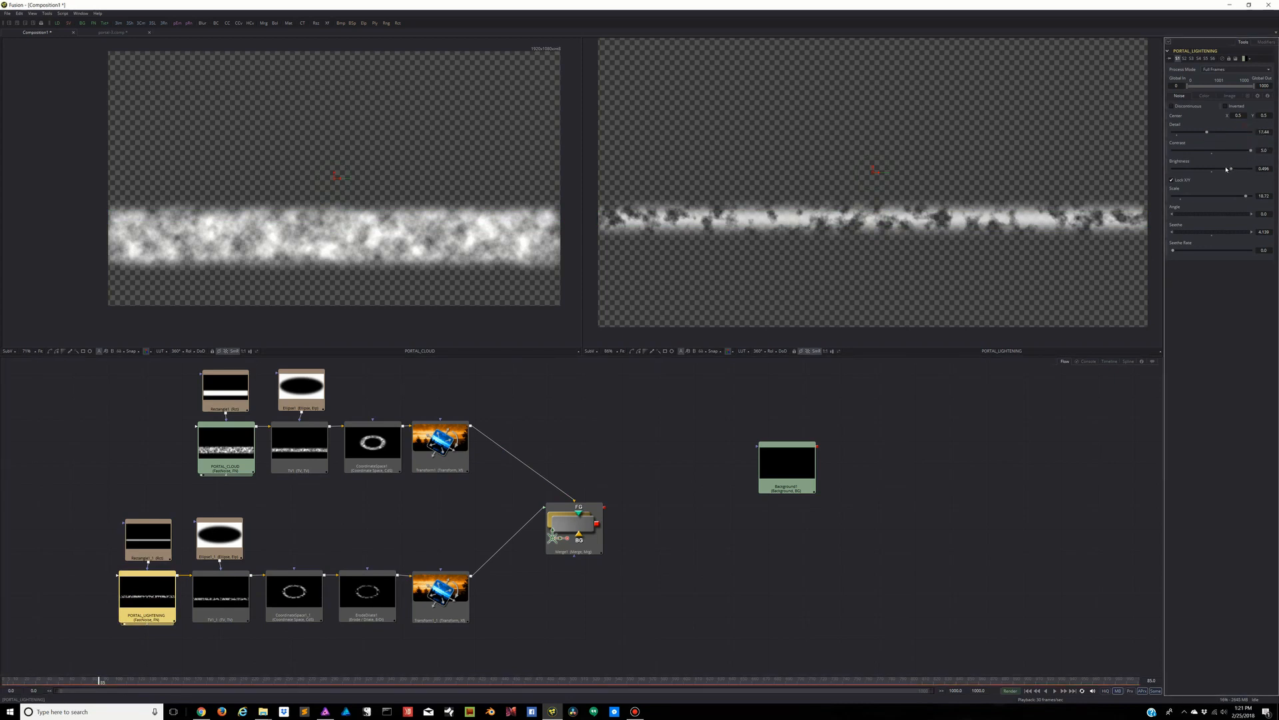
drag(1230, 170, 1177, 171)
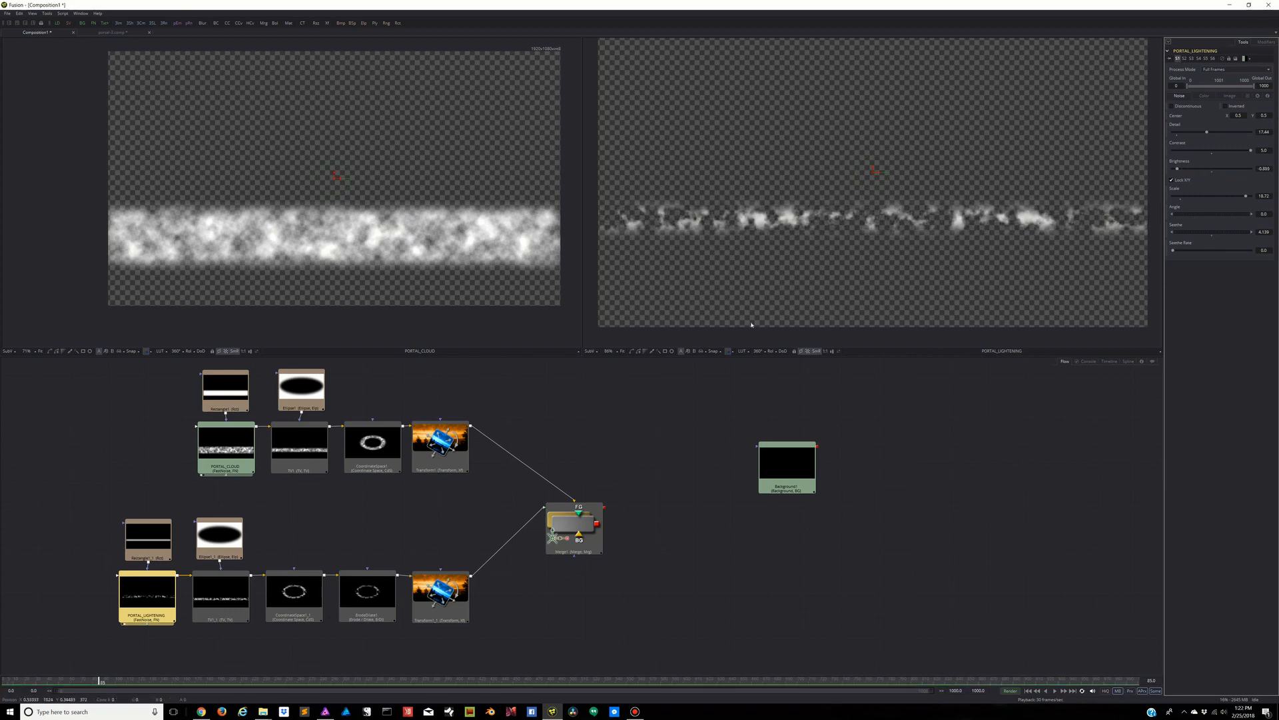
drag(1195, 234, 1200, 234)
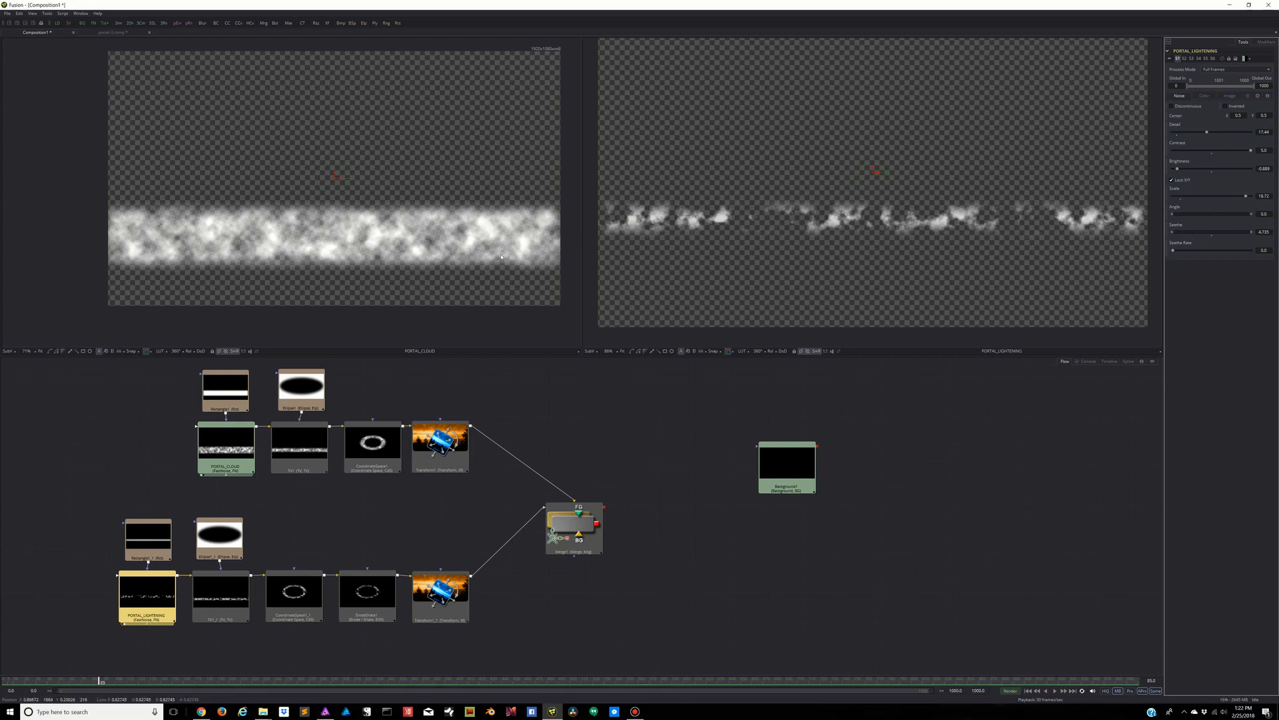
Move the Background node lower in the flow and add a second Merge node between it and the existing Merge
click(572, 518)
drag(789, 472, 850, 573)
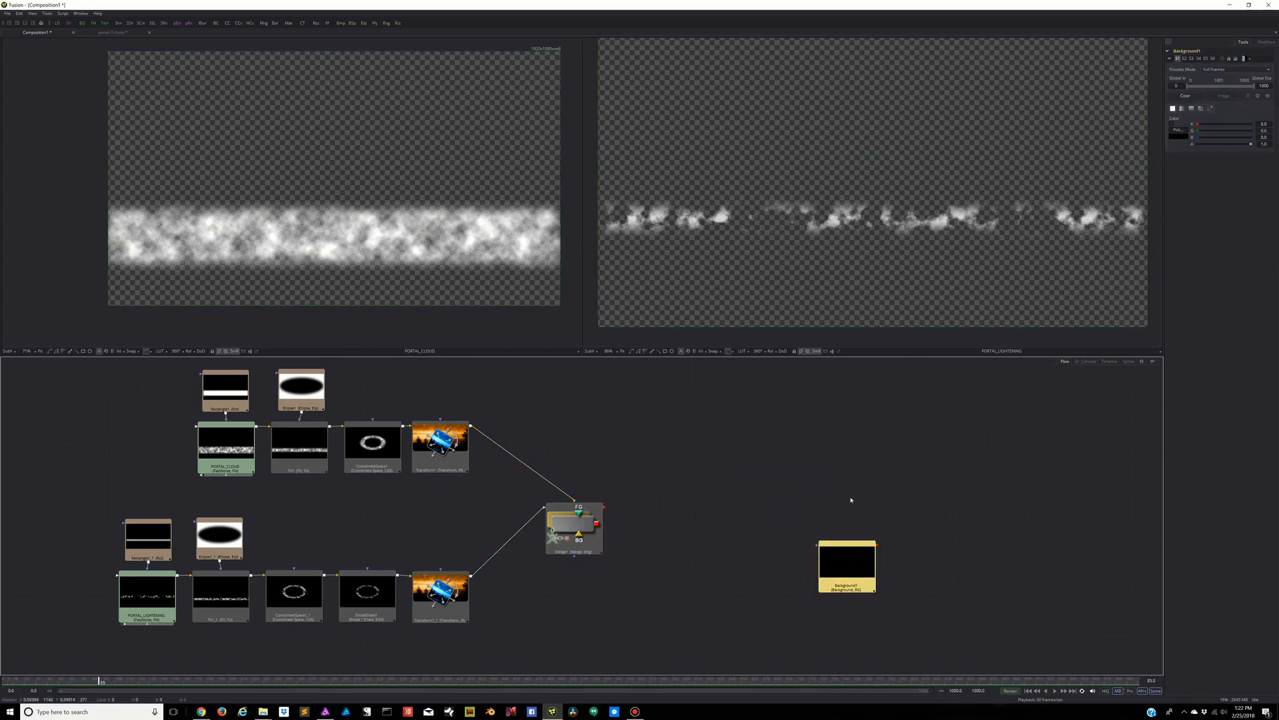
click(570, 535)
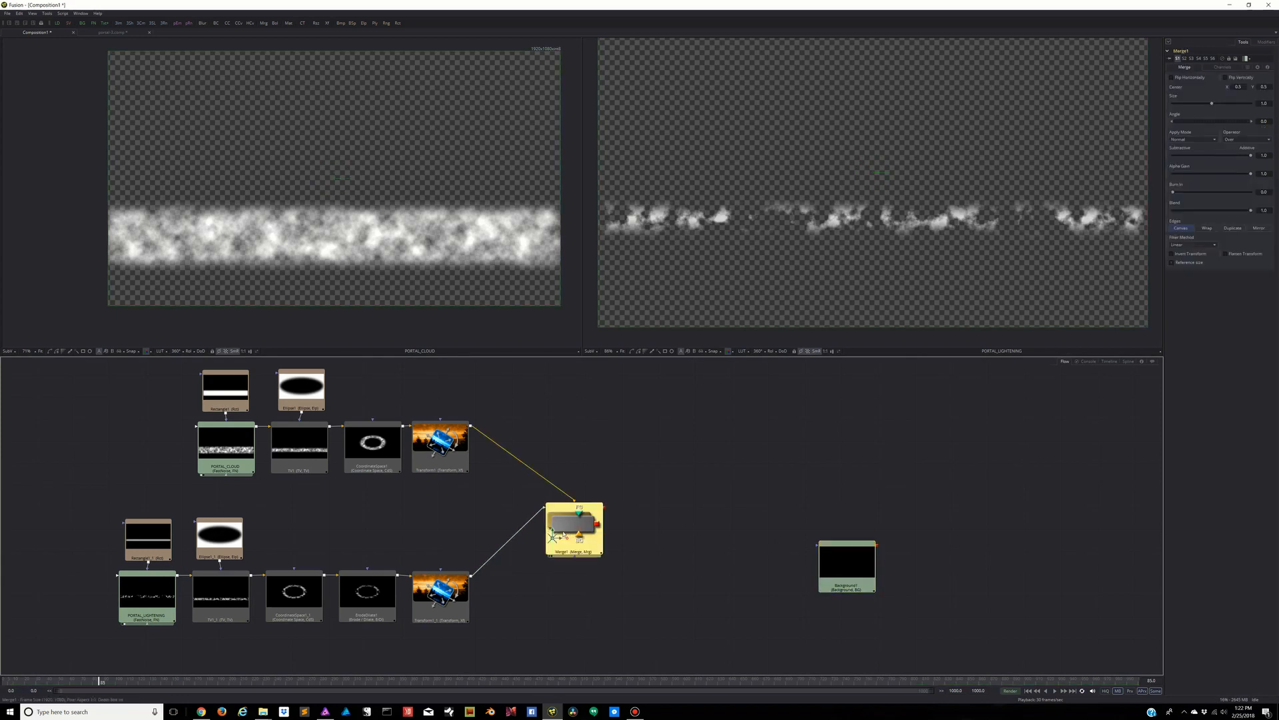
key(ctrl+space)
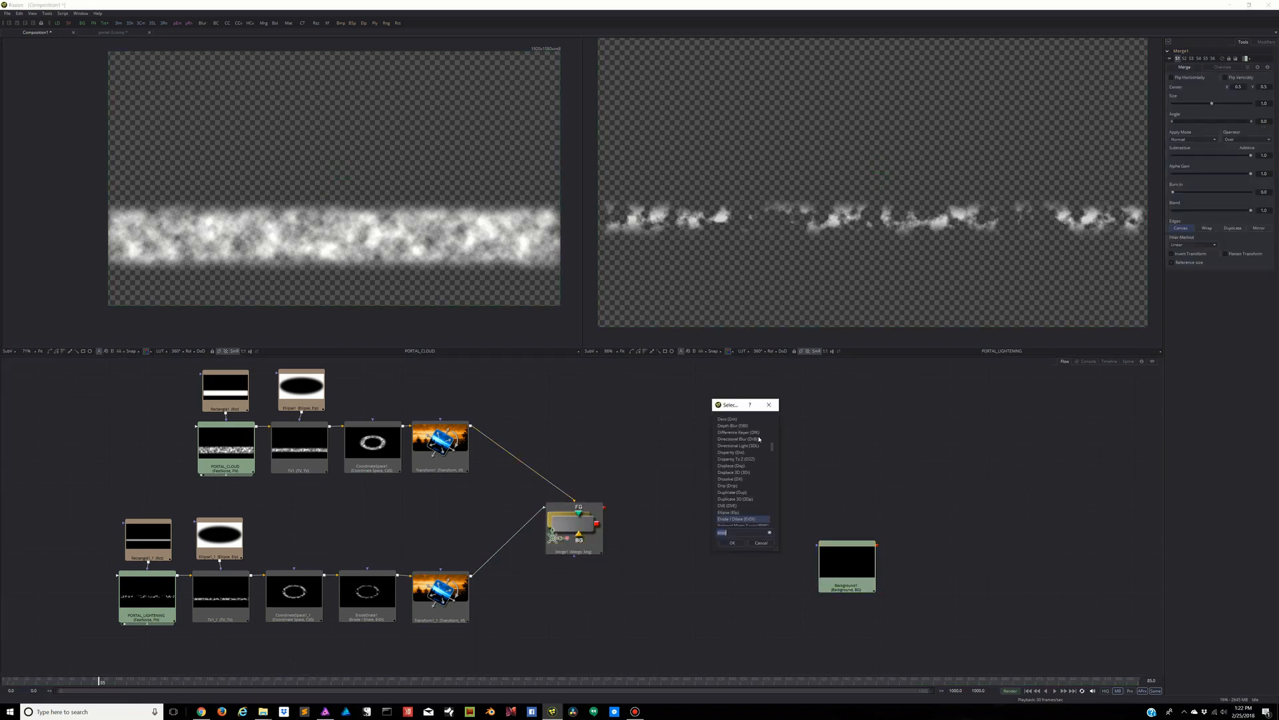
text(mer)
key(Return)
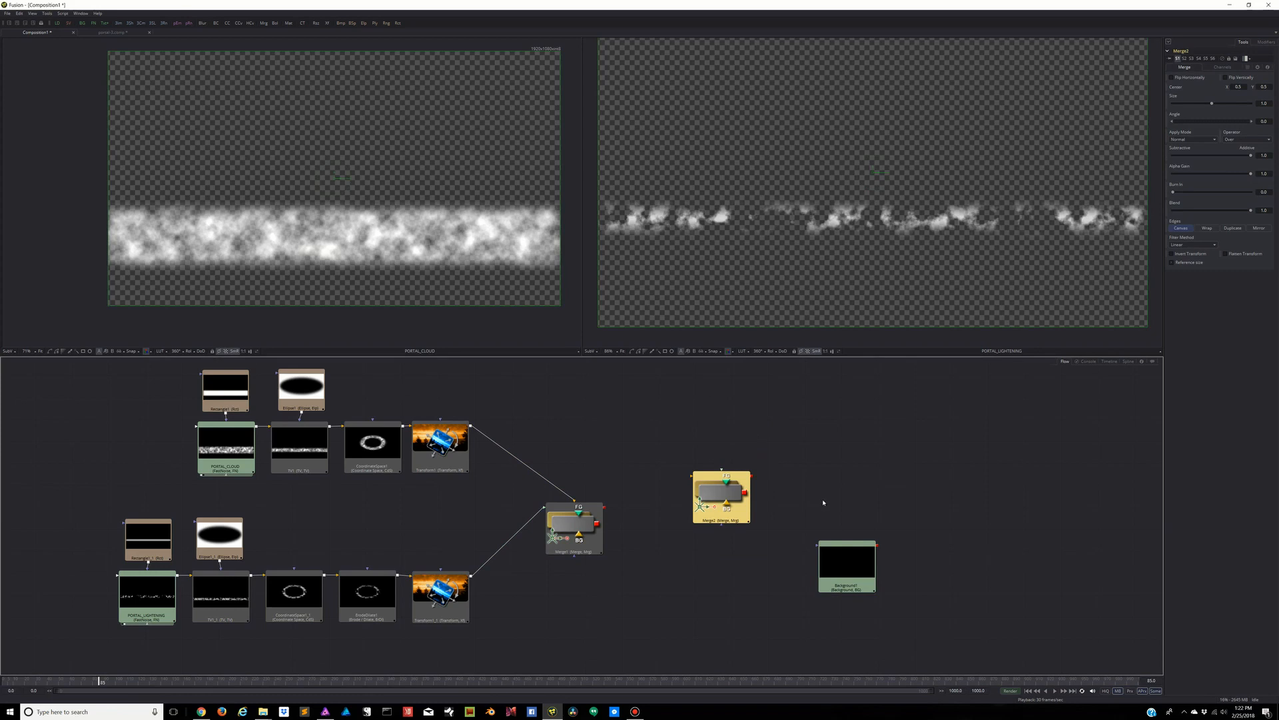
Feed the Background and the first Merge's output into the new Merge, and show the composite in the second viewer
drag(876, 546, 741, 498)
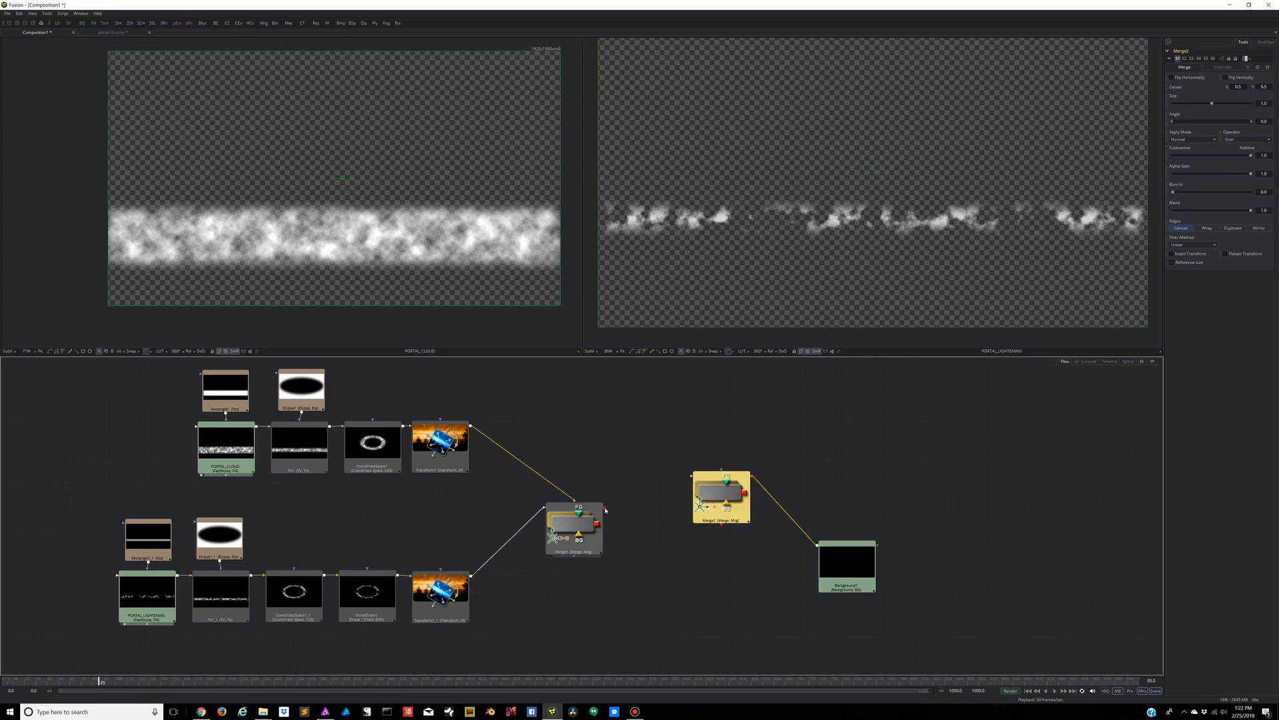
drag(605, 509, 709, 570)
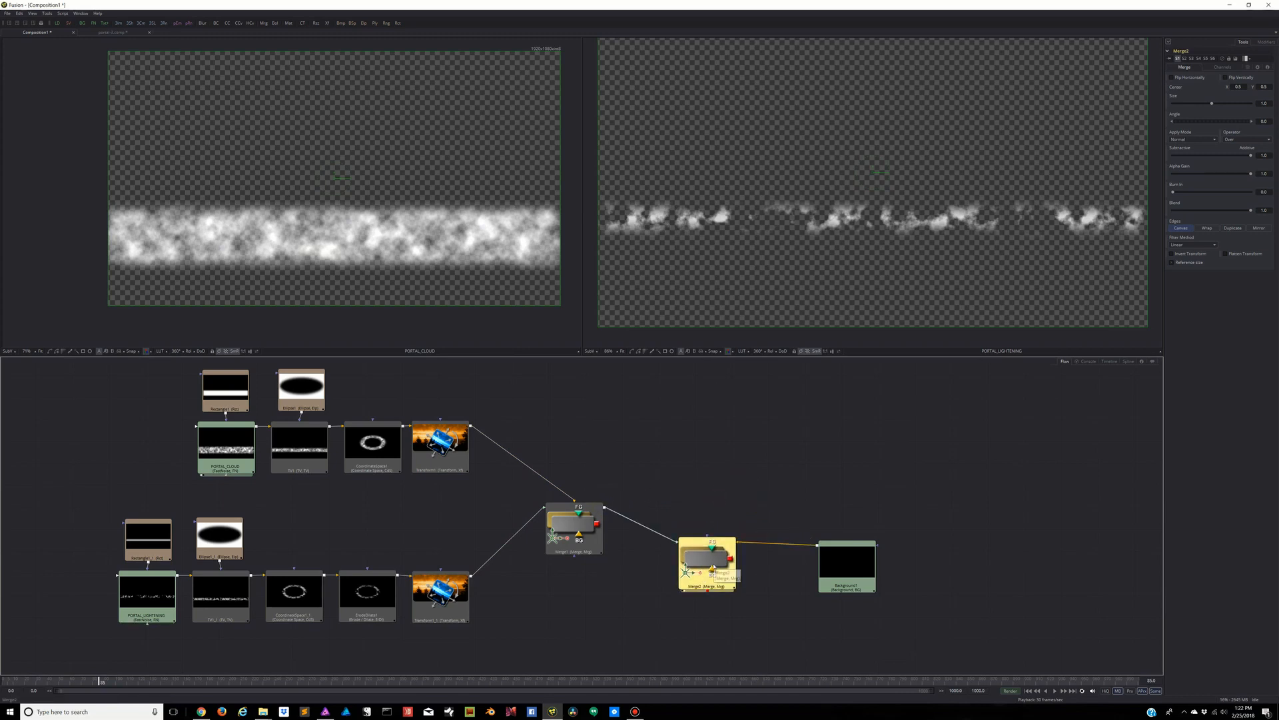
key(2)
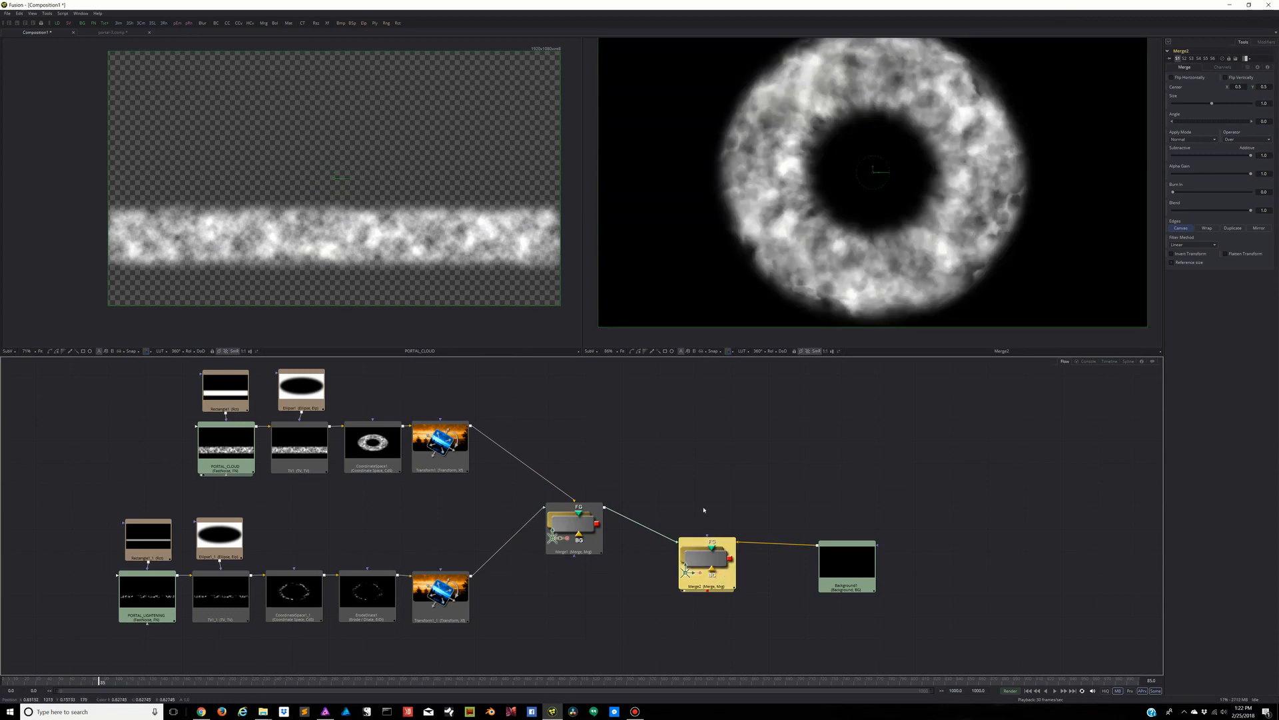
Rearrange the two Merge nodes and the Background in the flow, spacing them apart diagonally after the ring chains
drag(600, 547, 642, 551)
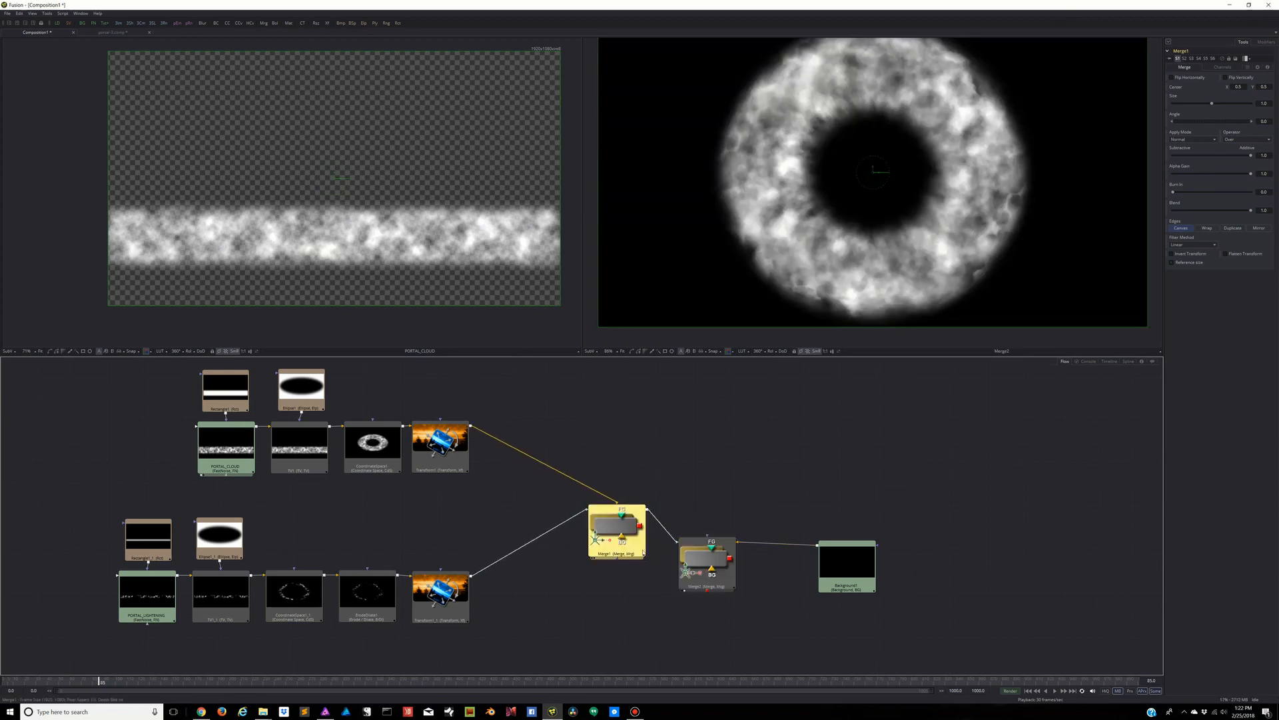
drag(926, 452, 573, 628)
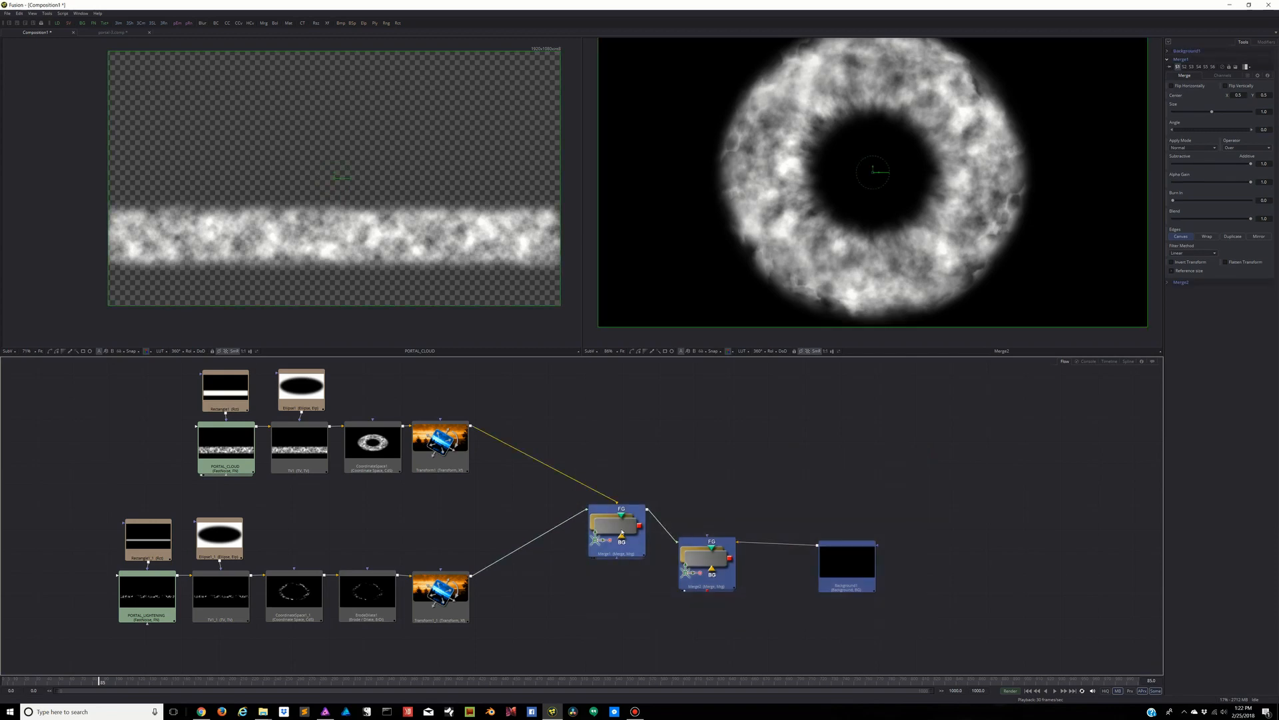
drag(622, 533, 672, 530)
click(831, 466)
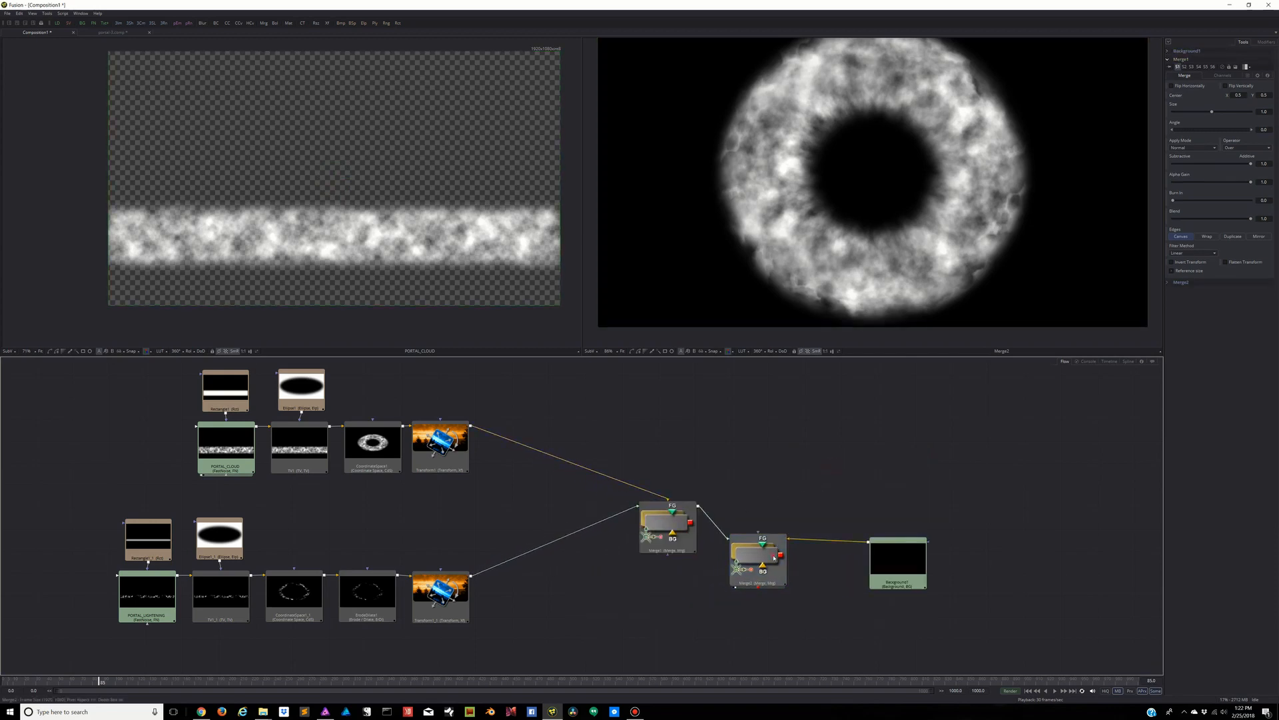
drag(774, 557, 686, 591)
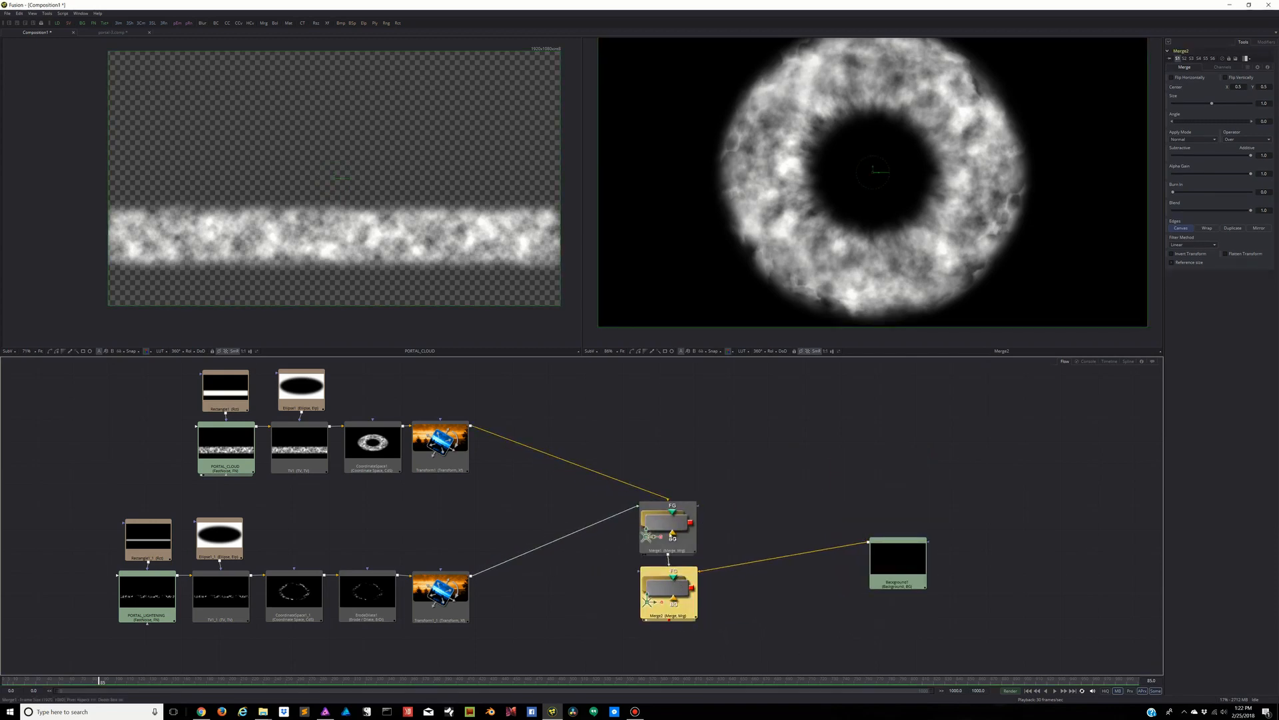
drag(898, 560, 938, 612)
drag(682, 596, 825, 569)
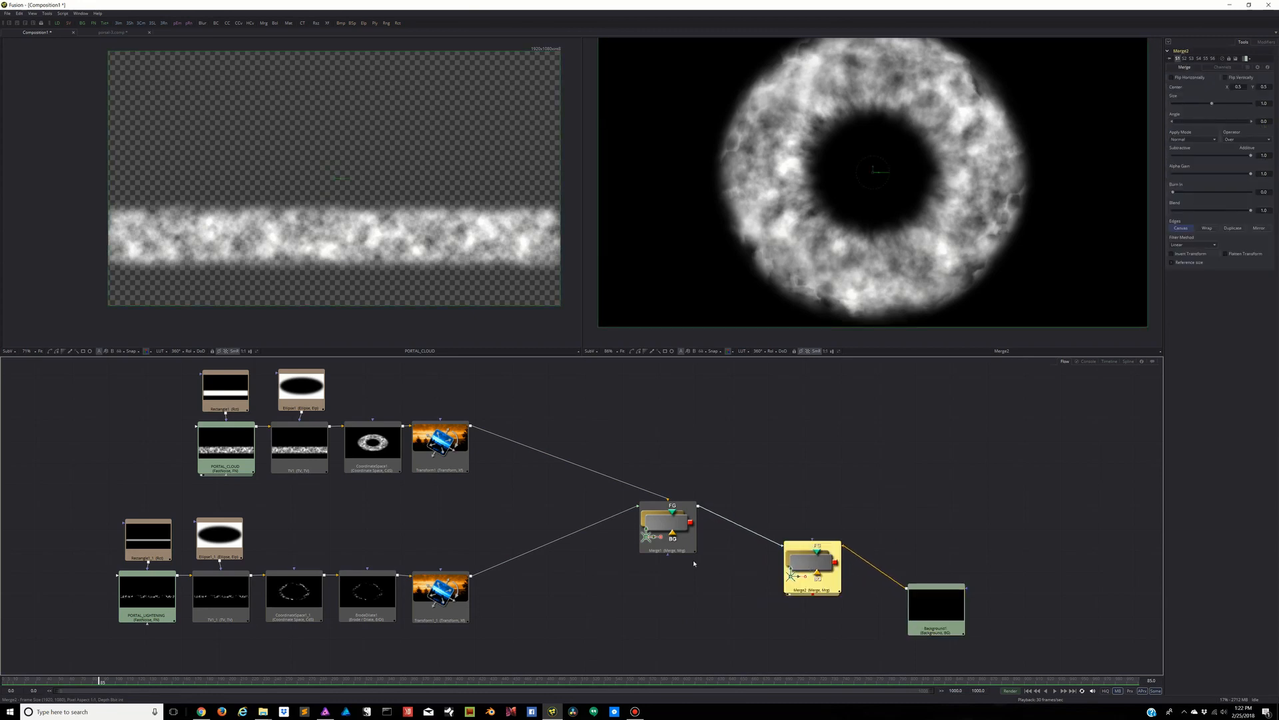
Add a Color Curves node after the cloud ring's Transform, ahead of the first Merge
click(443, 454)
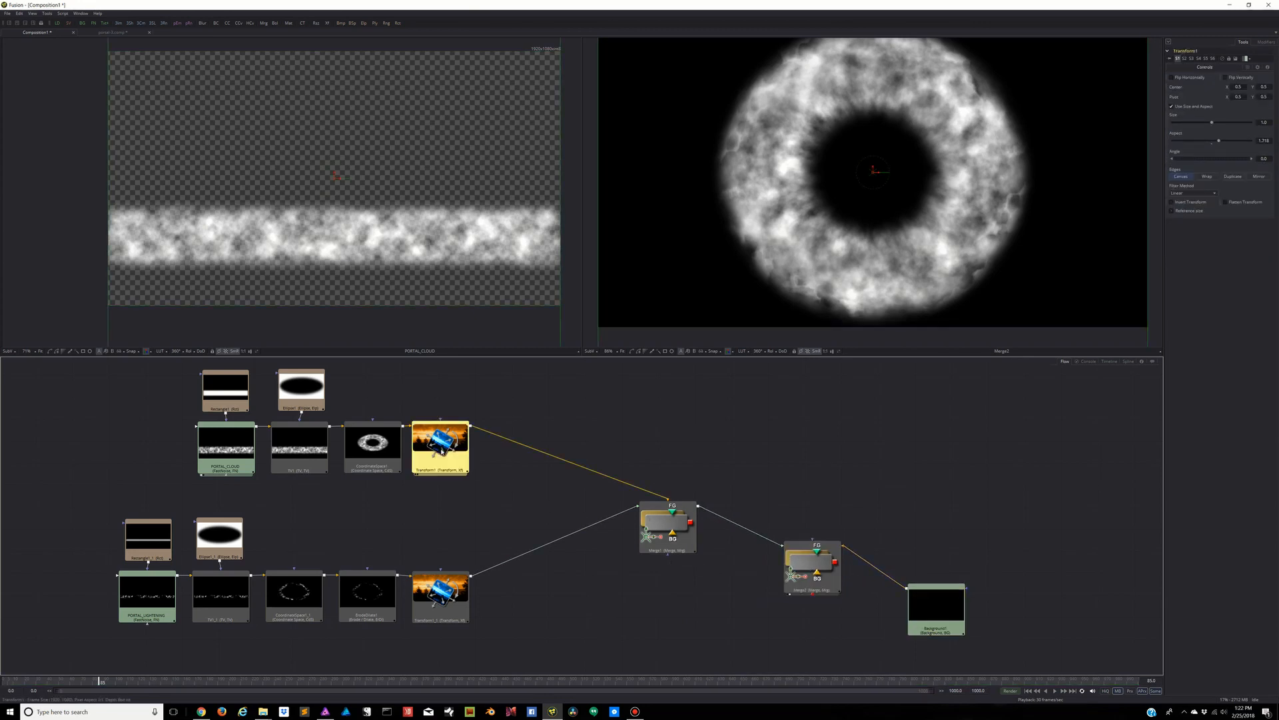
key(ctrl+space)
text(colo)
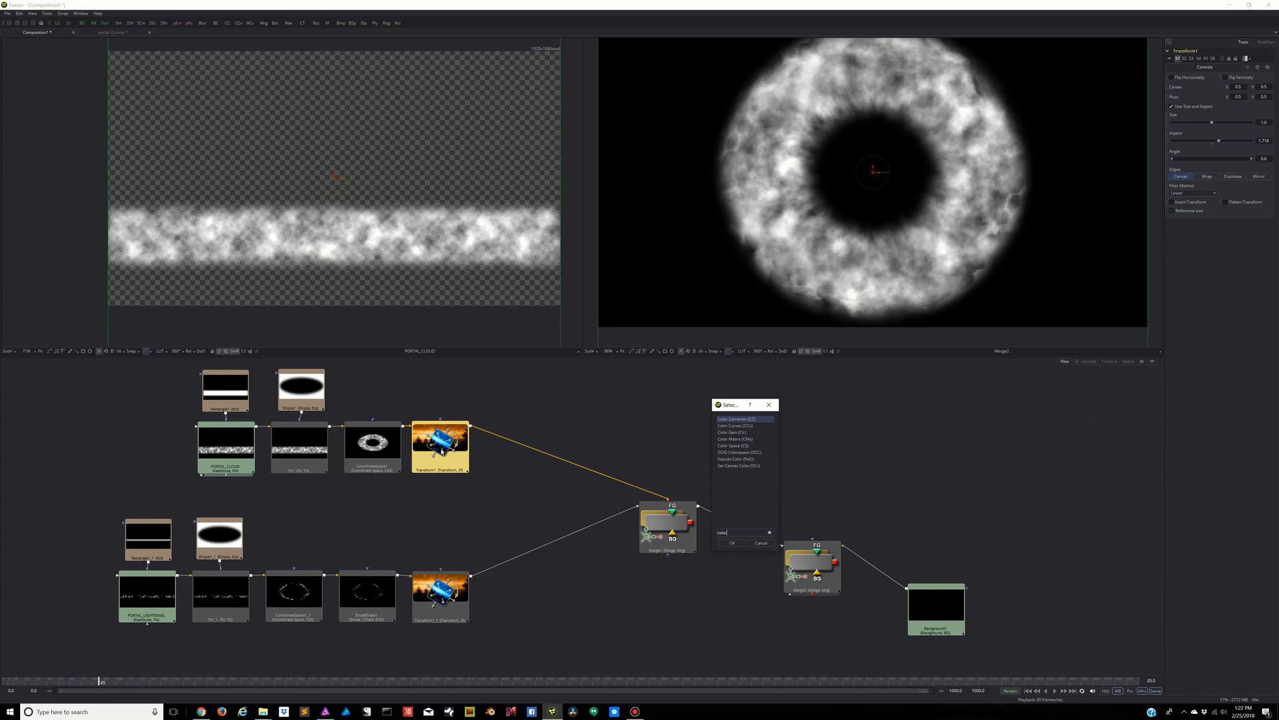
key(Down)
key(Return)
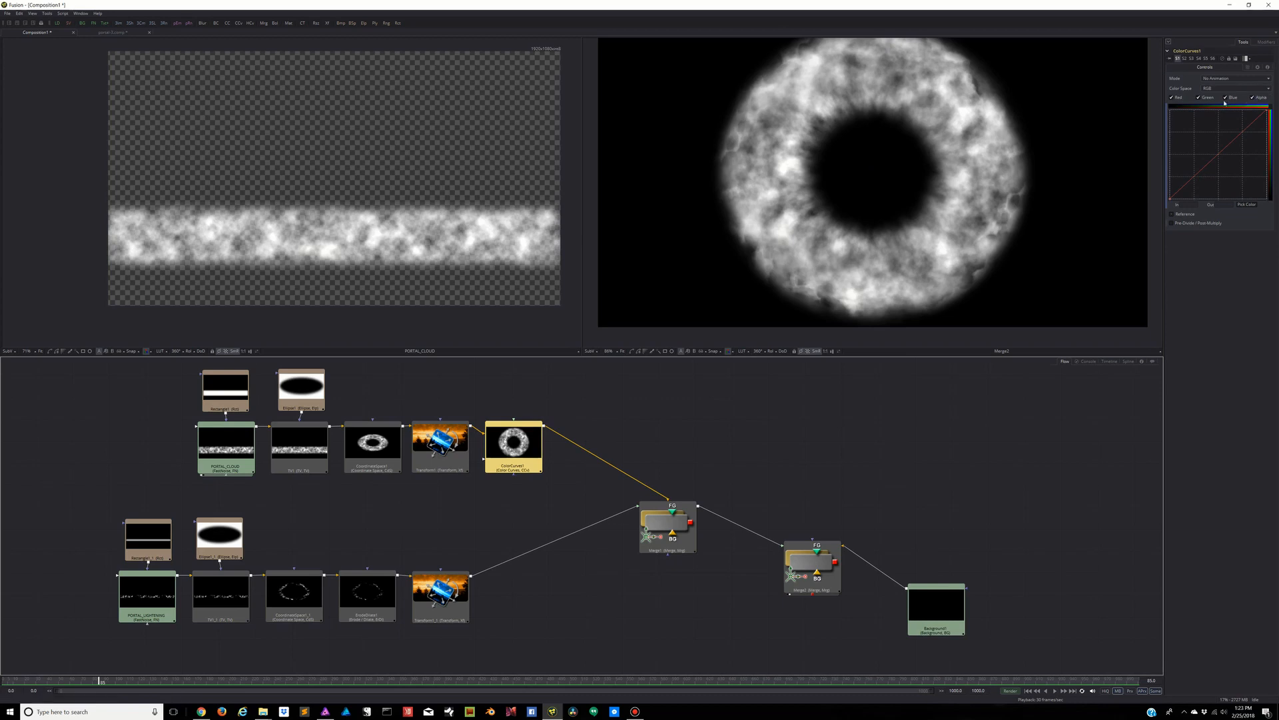
Isolate the blue channel in the cloud ring's Color Curves and bow its curve upward through the lower midtones to tint the ring blue
click(1199, 98)
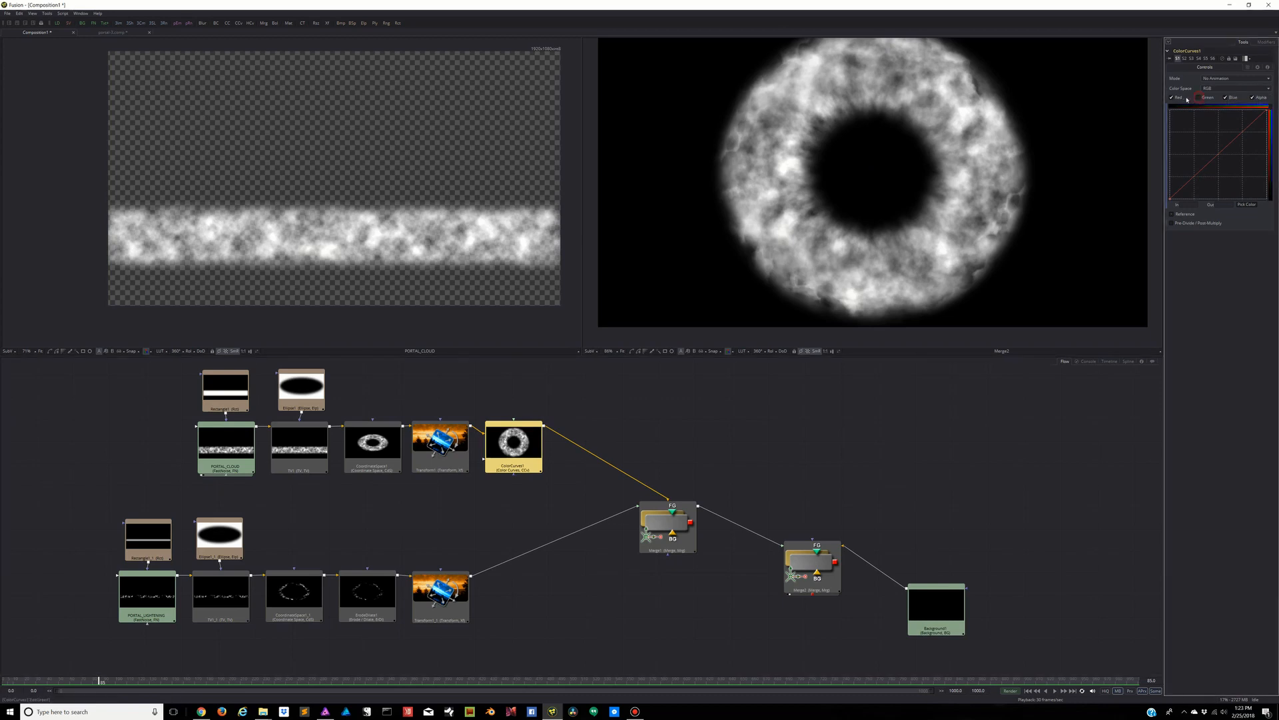
click(1172, 98)
drag(1220, 156, 1213, 147)
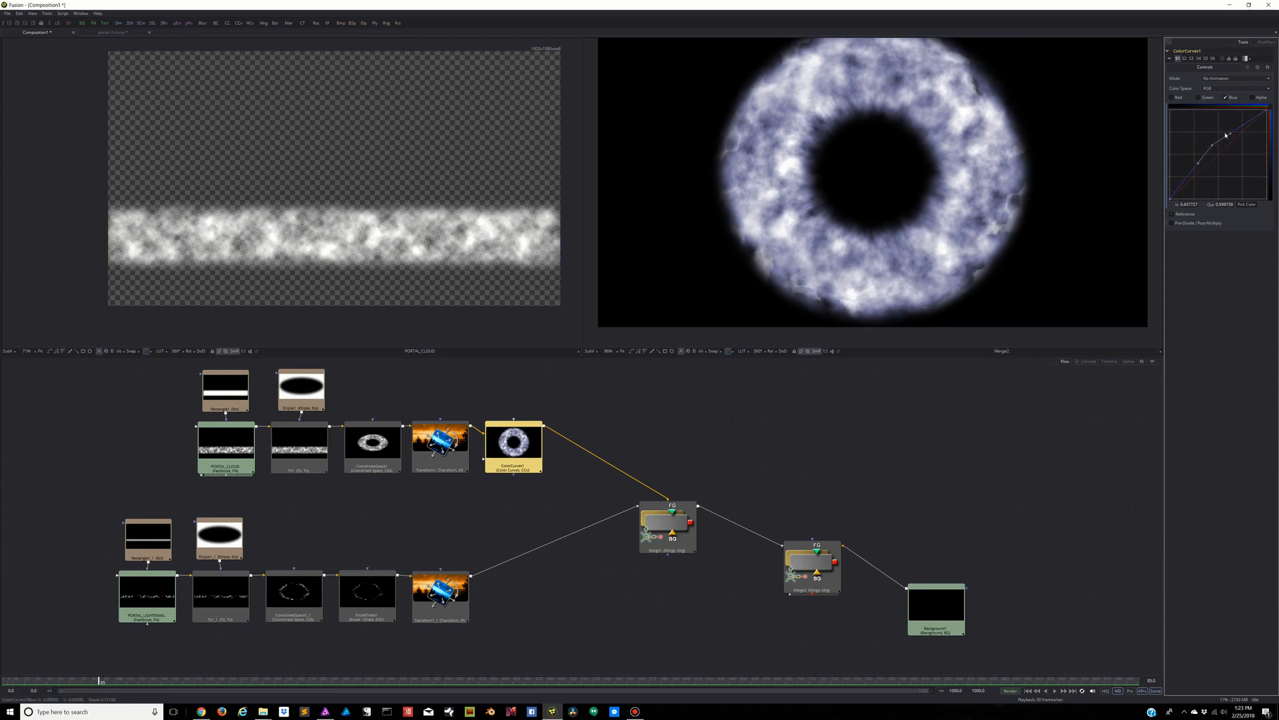
drag(1213, 136, 1245, 139)
drag(1227, 129, 1228, 131)
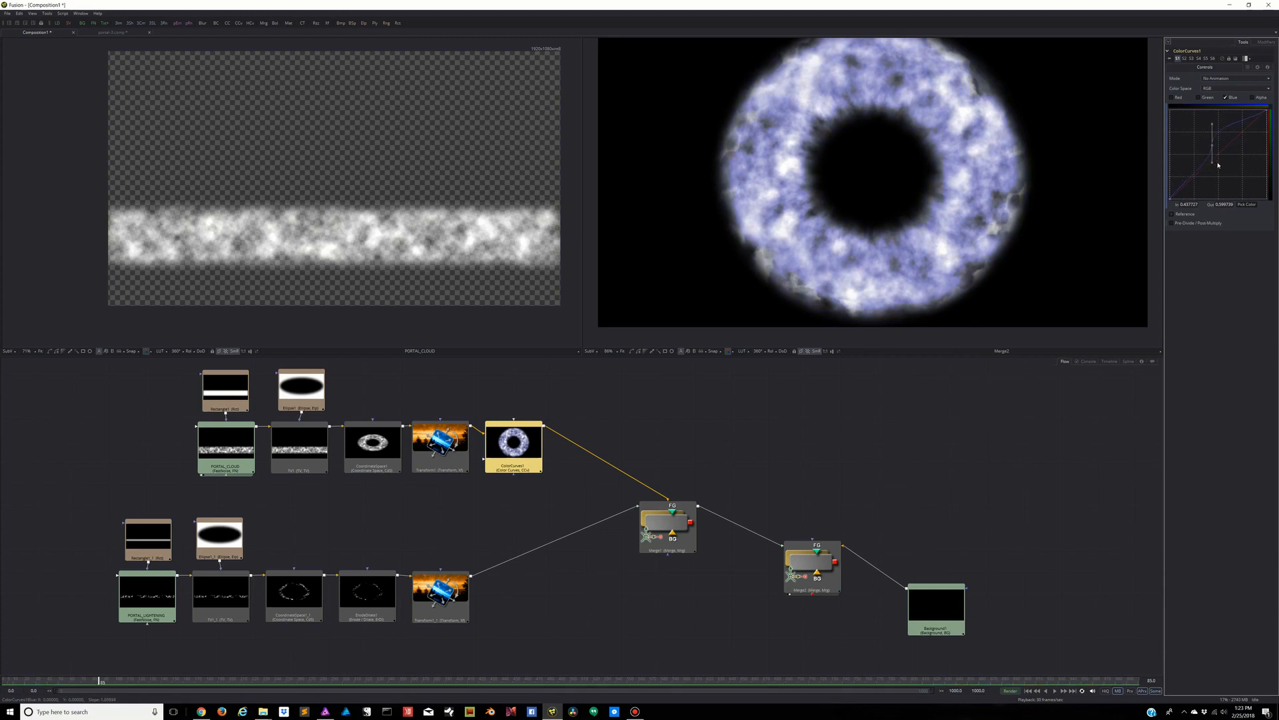
mouse_move(1199, 158)
mouse_down()
mouse_move(1178, 144)
mouse_move(1204, 163)
mouse_up()
mouse_move(1211, 144)
mouse_down()
mouse_move(1186, 148)
mouse_move(1229, 147)
mouse_move(1196, 149)
mouse_up()
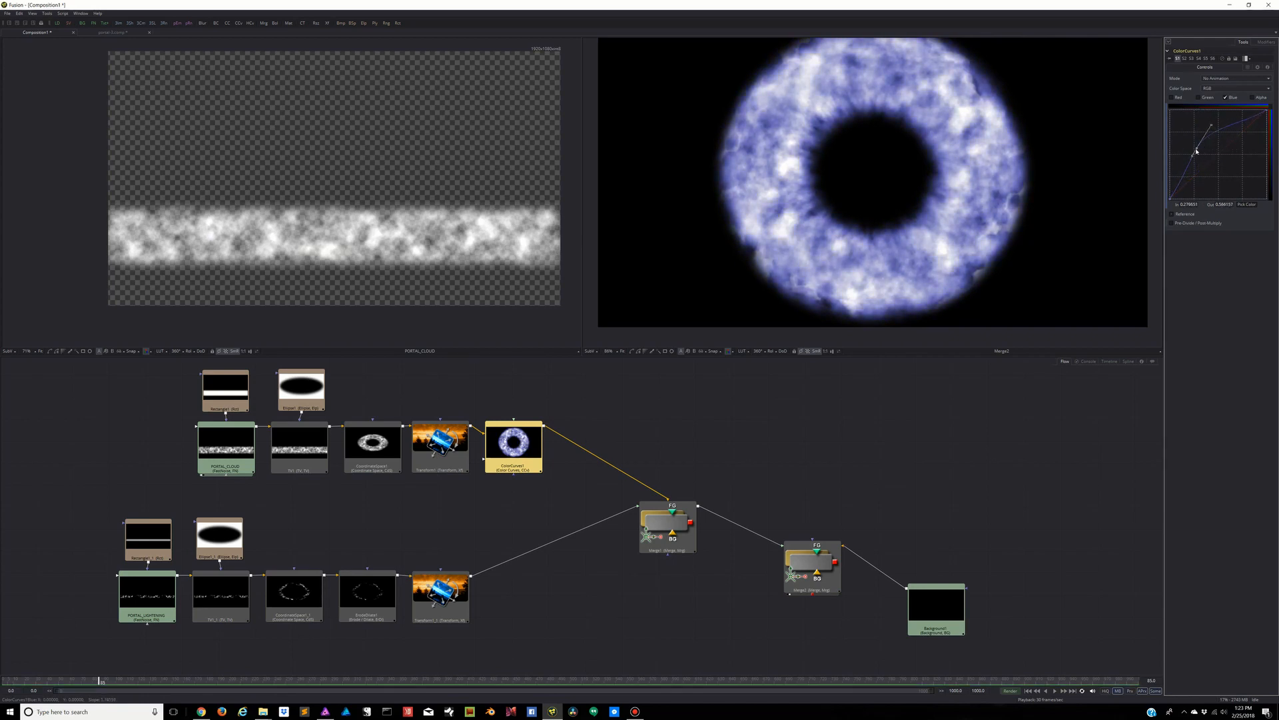
mouse_move(1198, 151)
mouse_down()
mouse_move(1198, 190)
mouse_move(1198, 158)
mouse_up()
Add a Color Curves node after the lightning ring's Transform, ahead of the first Merge
click(433, 593)
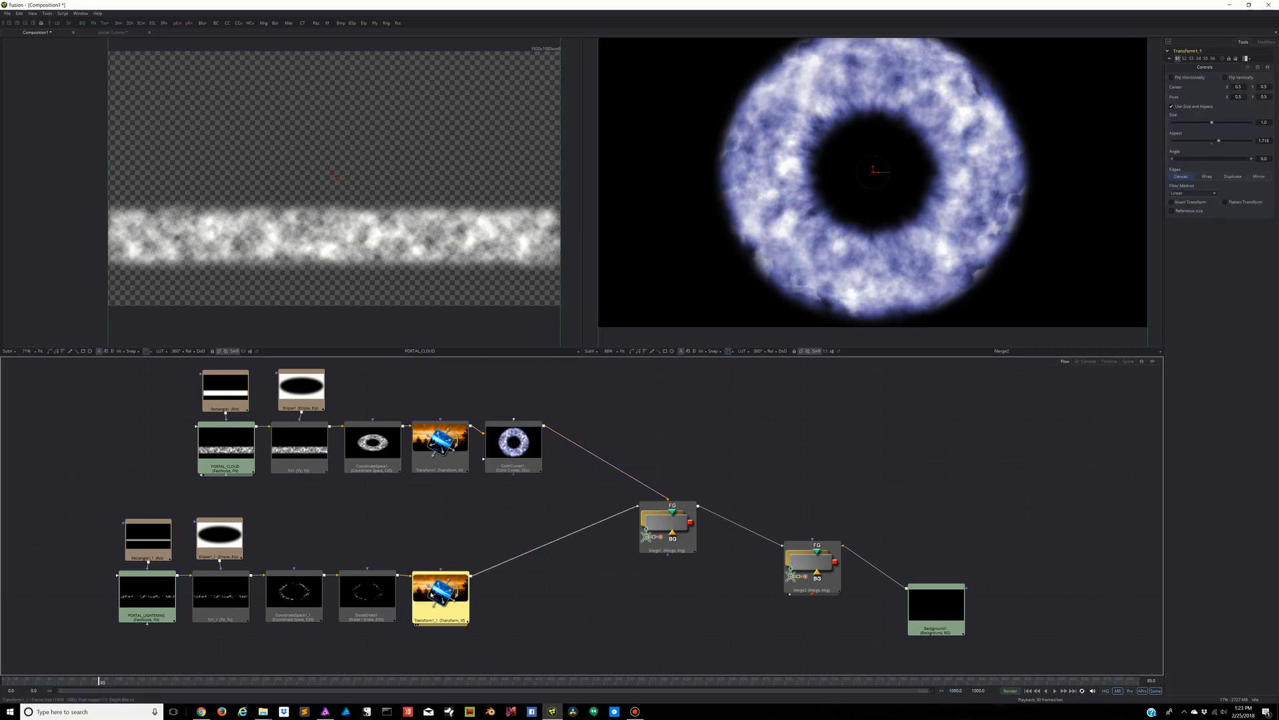
key(ctrl+space)
text(color)
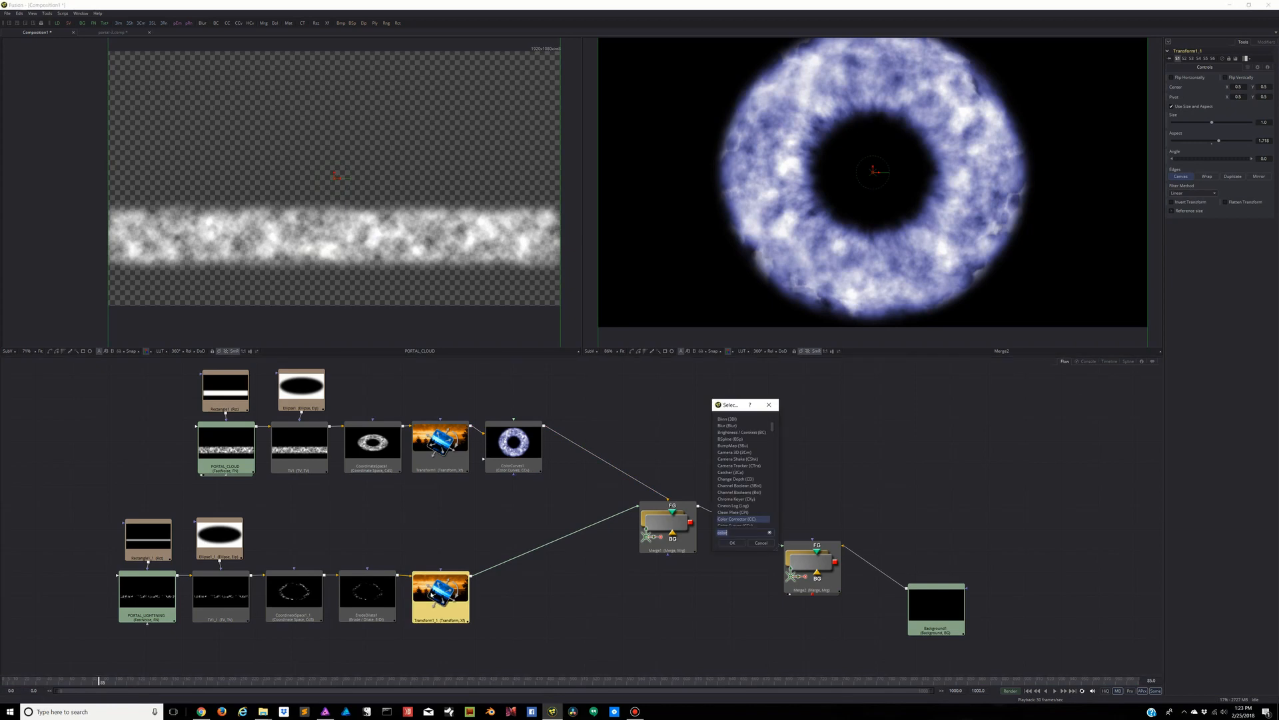
key(Down)
key(Return)
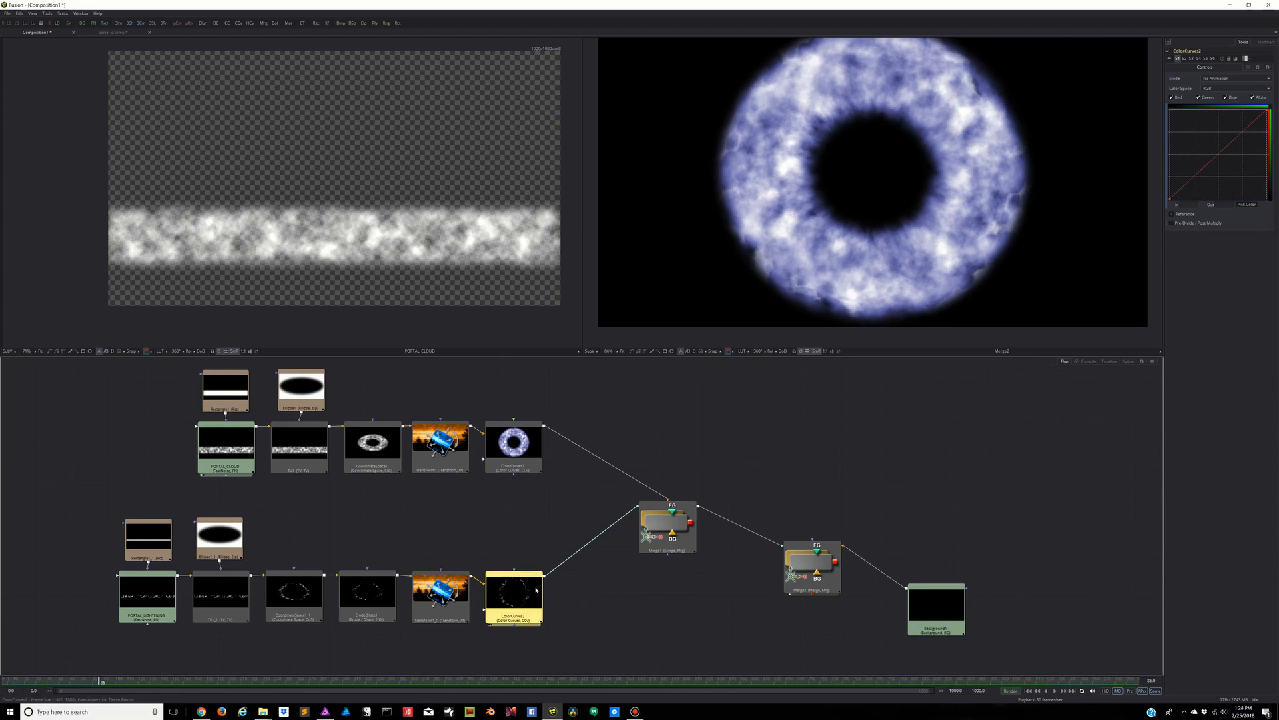
mouse_move(537, 590)
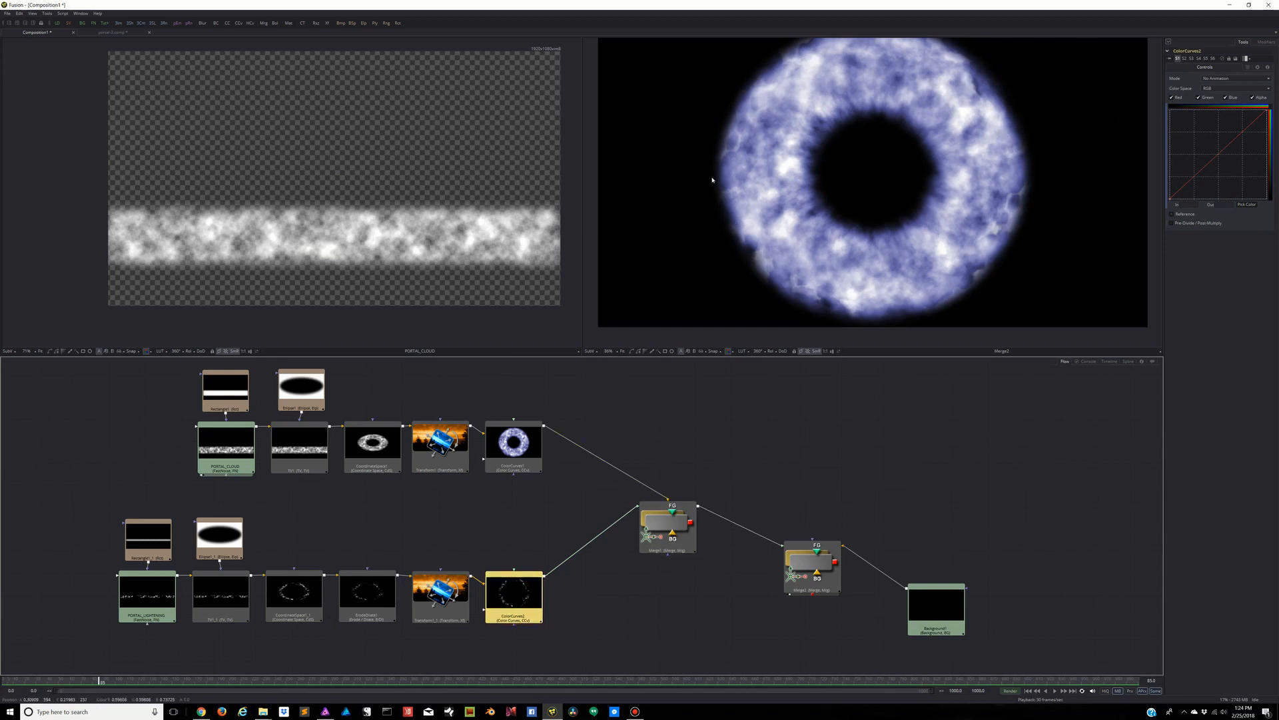
Isolate the red channel in the lightning's Color Curves and raise its curve through a point at about 0.33 in, 0.57 out
click(1198, 98)
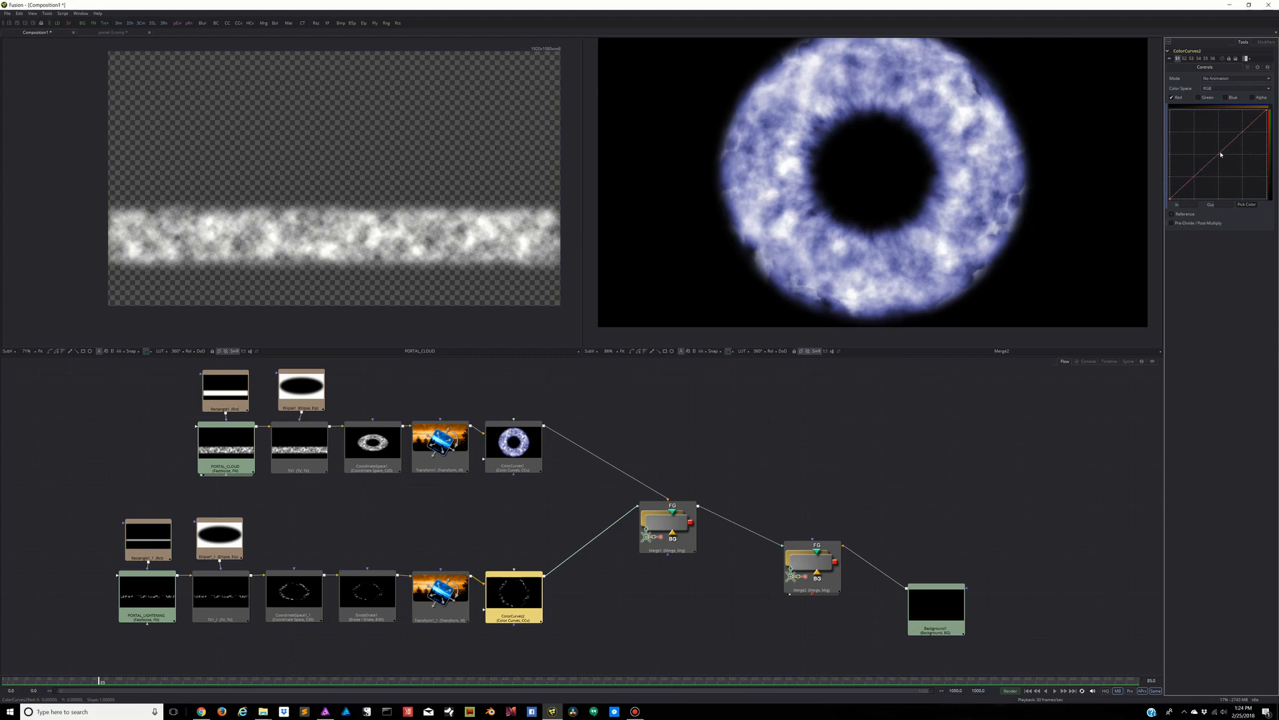
drag(1220, 156, 1212, 148)
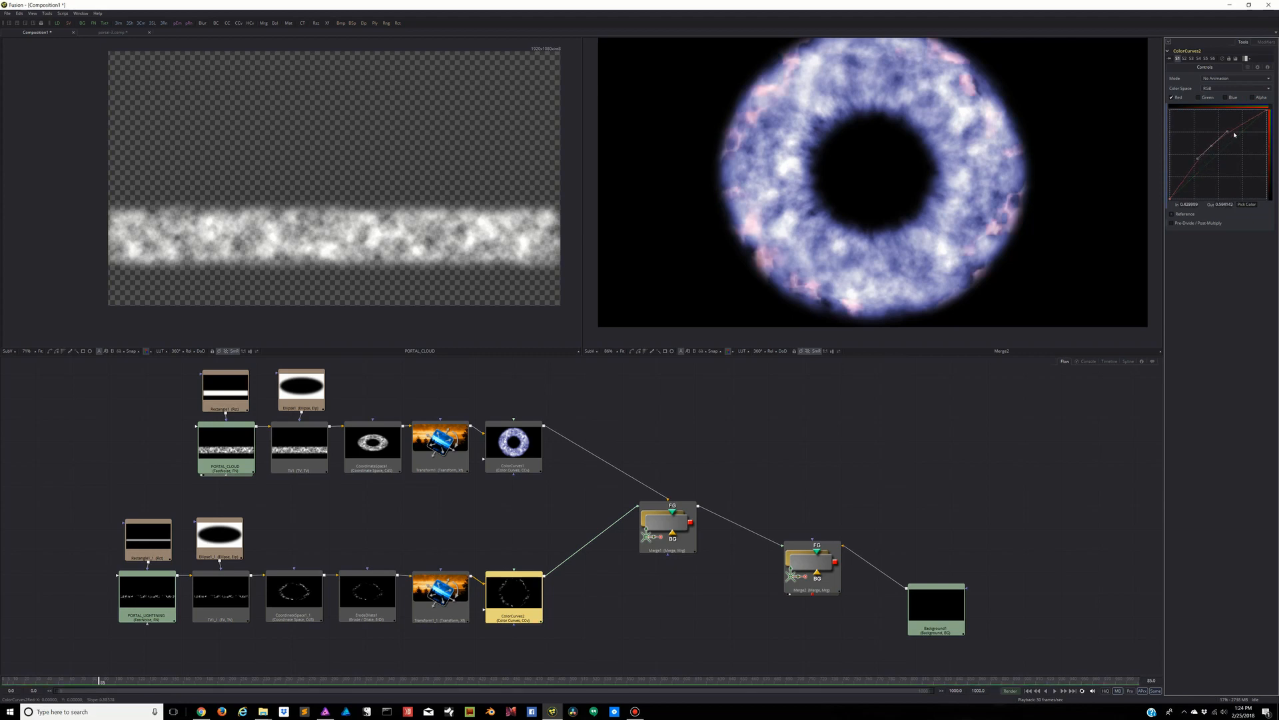
mouse_move(1228, 130)
mouse_down()
mouse_move(1206, 123)
mouse_move(1217, 128)
mouse_up()
click(1212, 147)
click(1212, 148)
drag(1228, 133, 1203, 149)
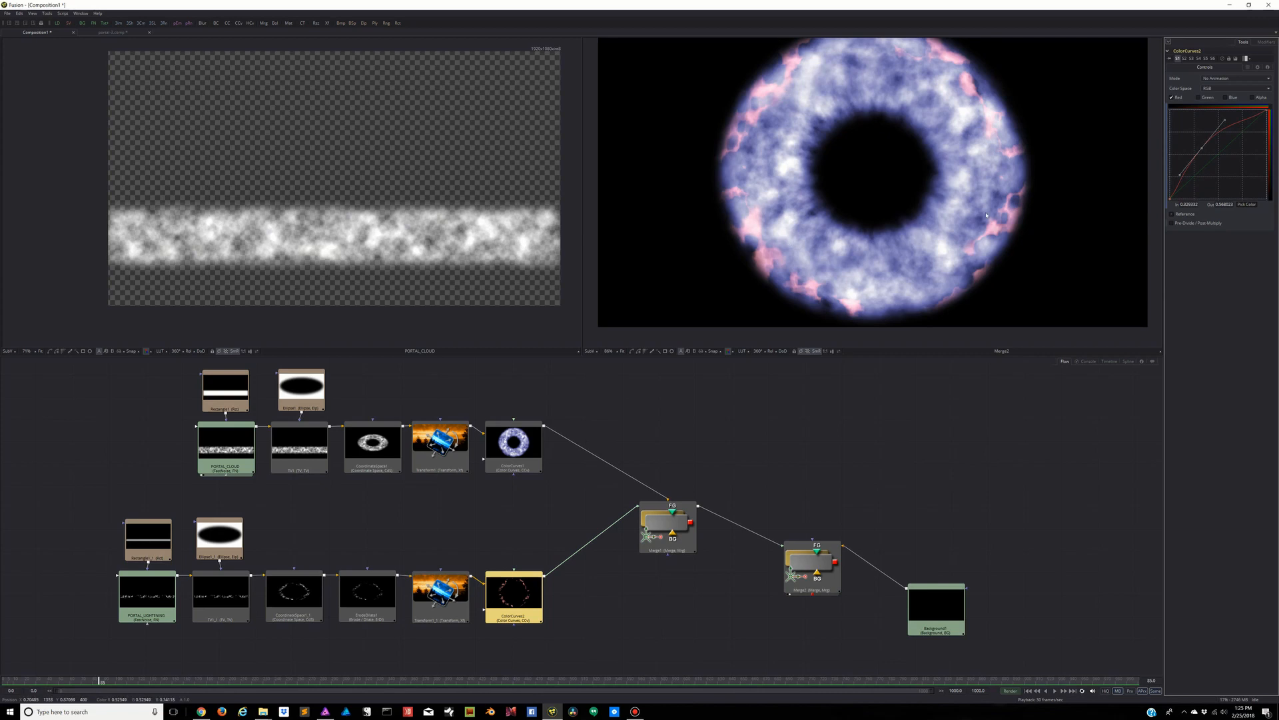
Move the second Merge and the Background up in the flow so they line up horizontally with the first Merge
click(802, 434)
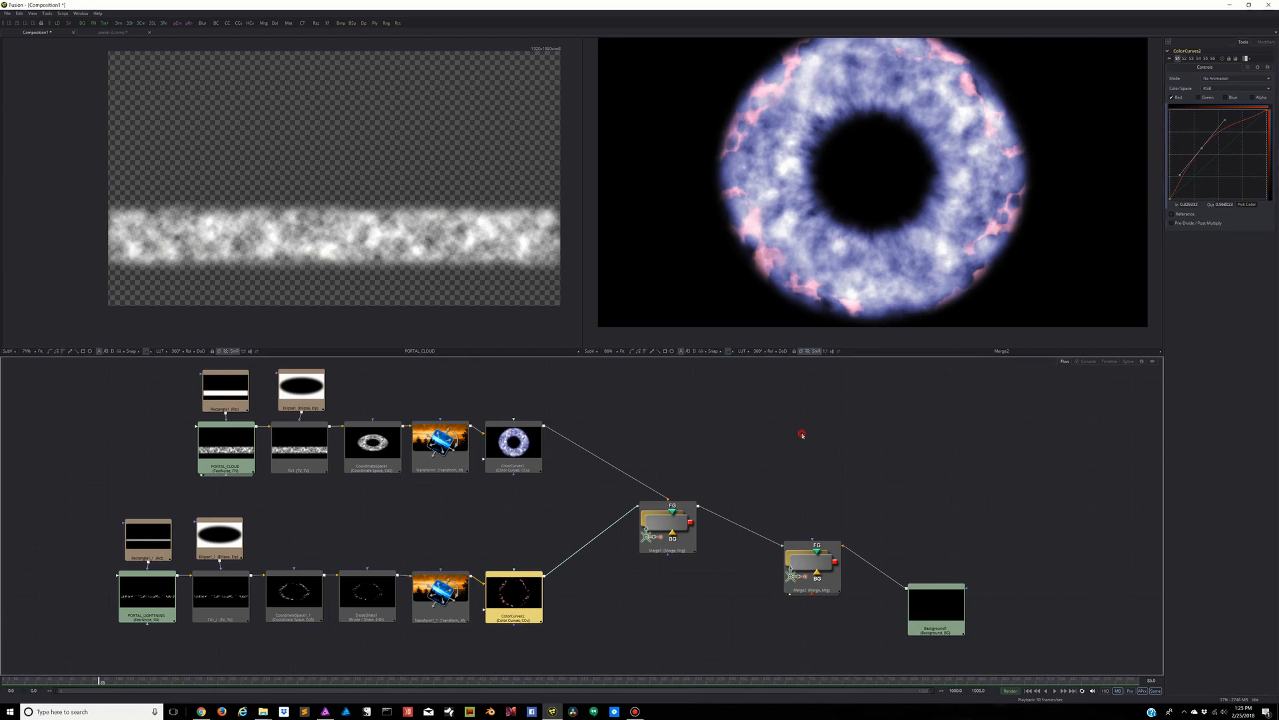
drag(818, 571, 779, 529)
drag(937, 611, 894, 526)
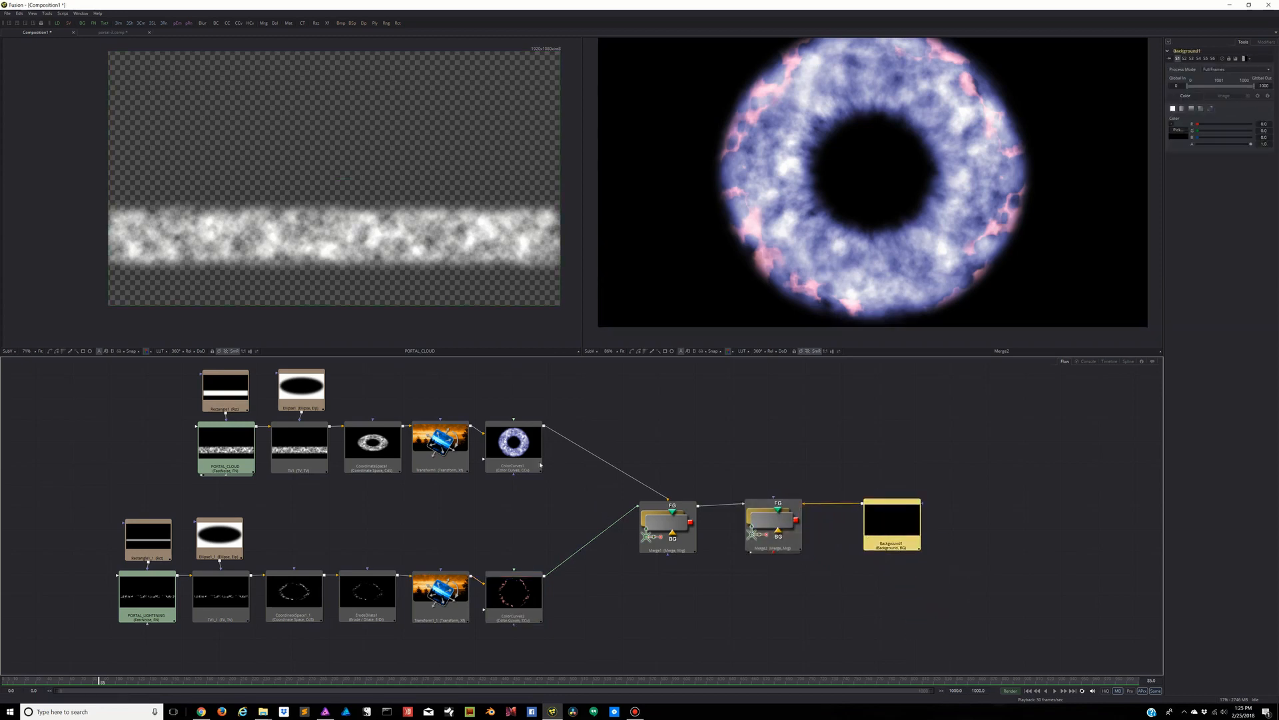
Try raising the alpha curve in the cloud ring's Color Curves, and switch off alpha curve editing
click(514, 445)
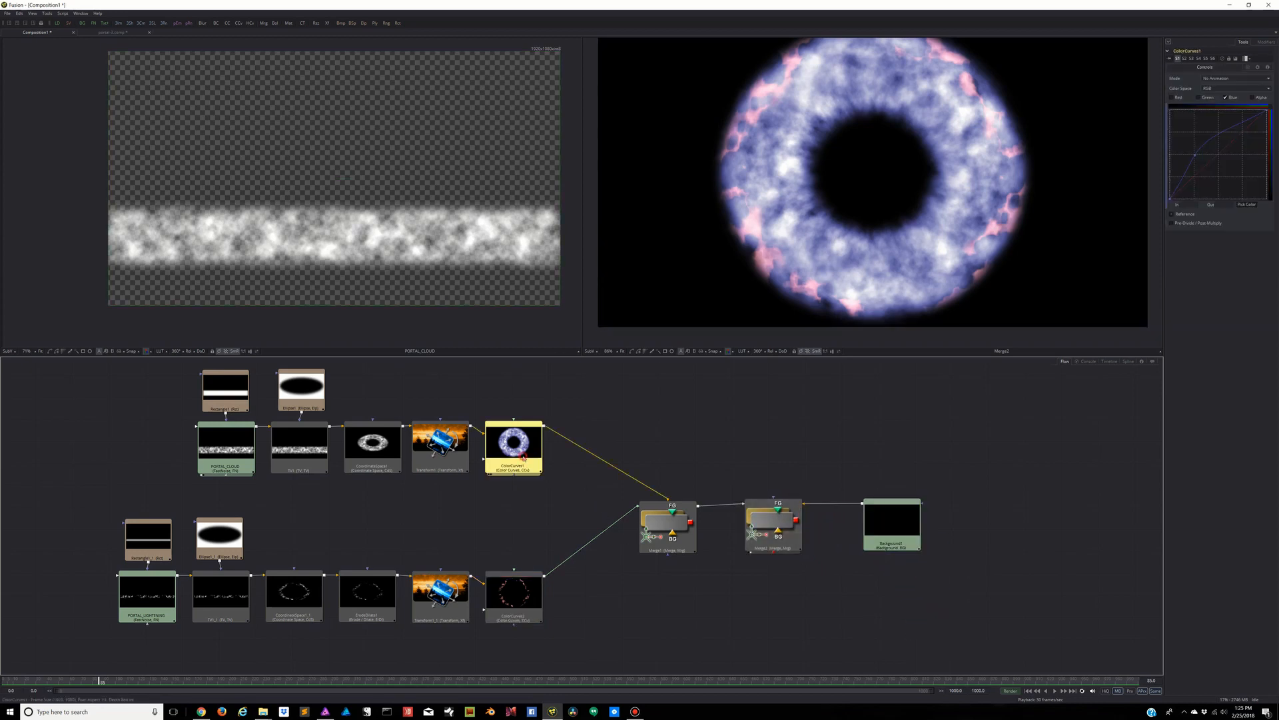
click(1253, 98)
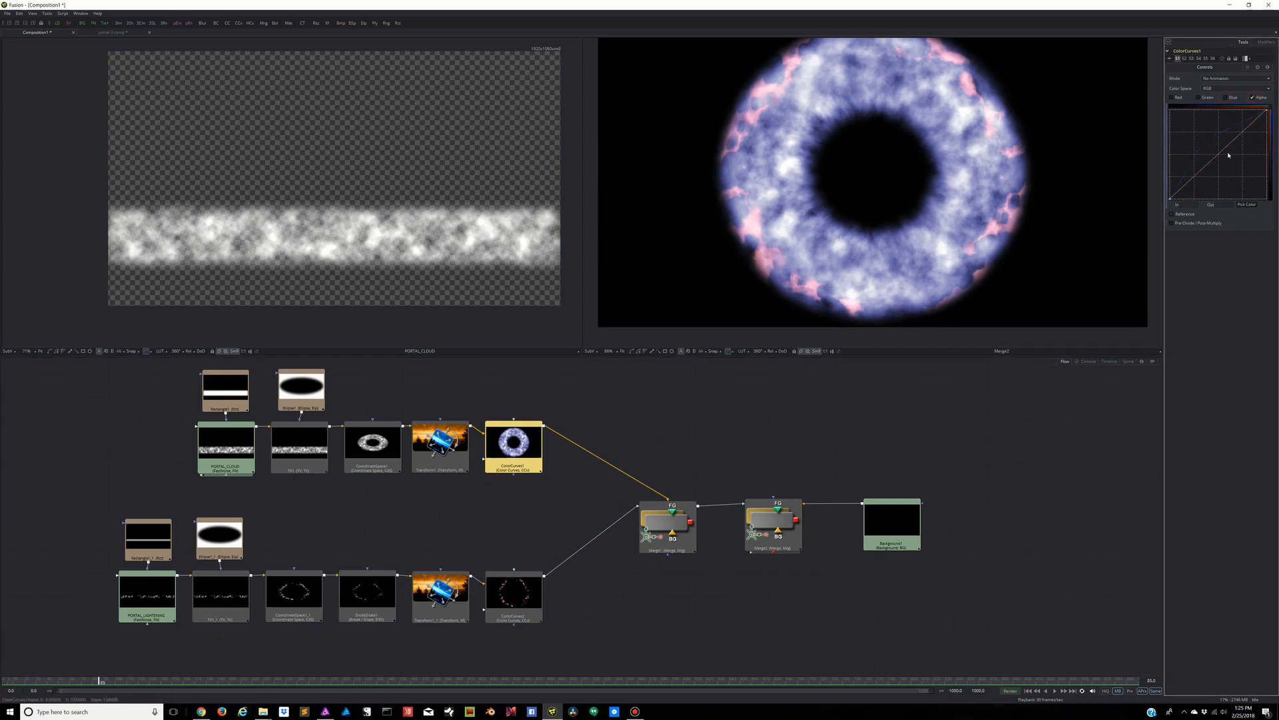
mouse_move(1224, 152)
mouse_down()
mouse_move(1225, 174)
mouse_move(1253, 186)
mouse_move(1268, 141)
mouse_move(1170, 146)
mouse_move(1245, 173)
mouse_move(1212, 145)
mouse_up()
click(1253, 98)
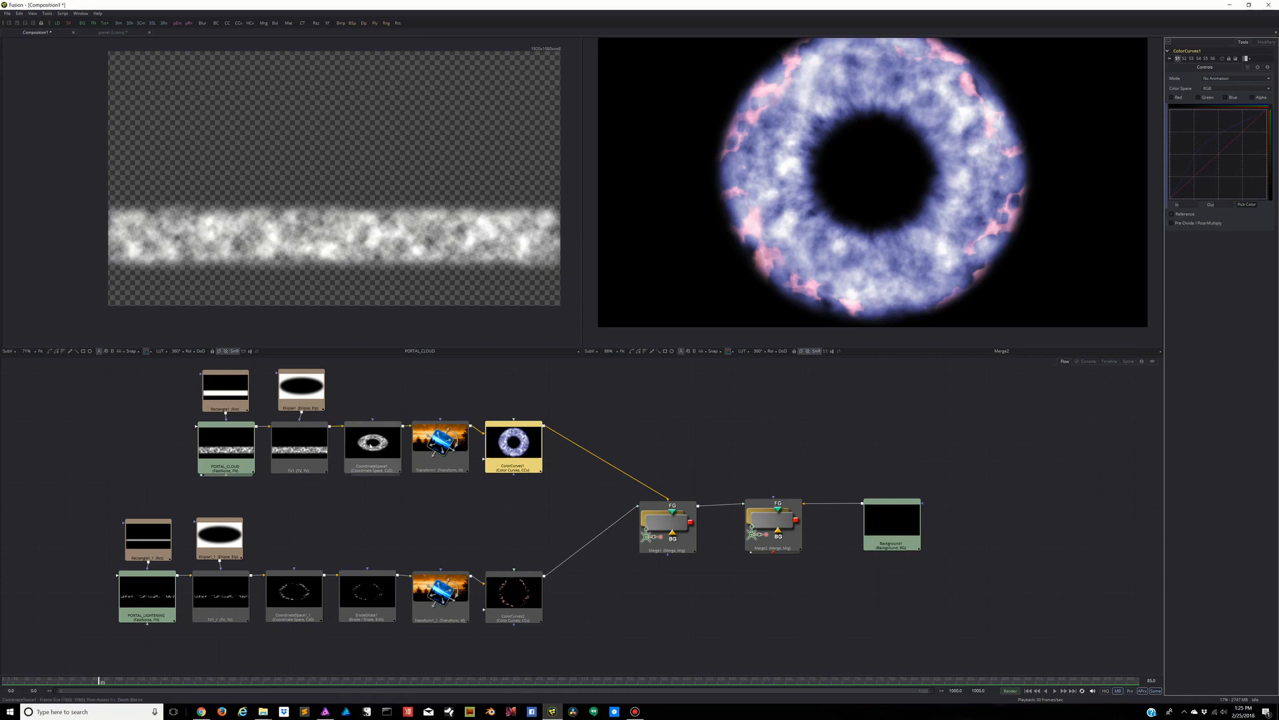
Lower the PORTAL_CLOUD noise's Brightness to about -0.3 to open darker gaps in the cloud ring
click(213, 445)
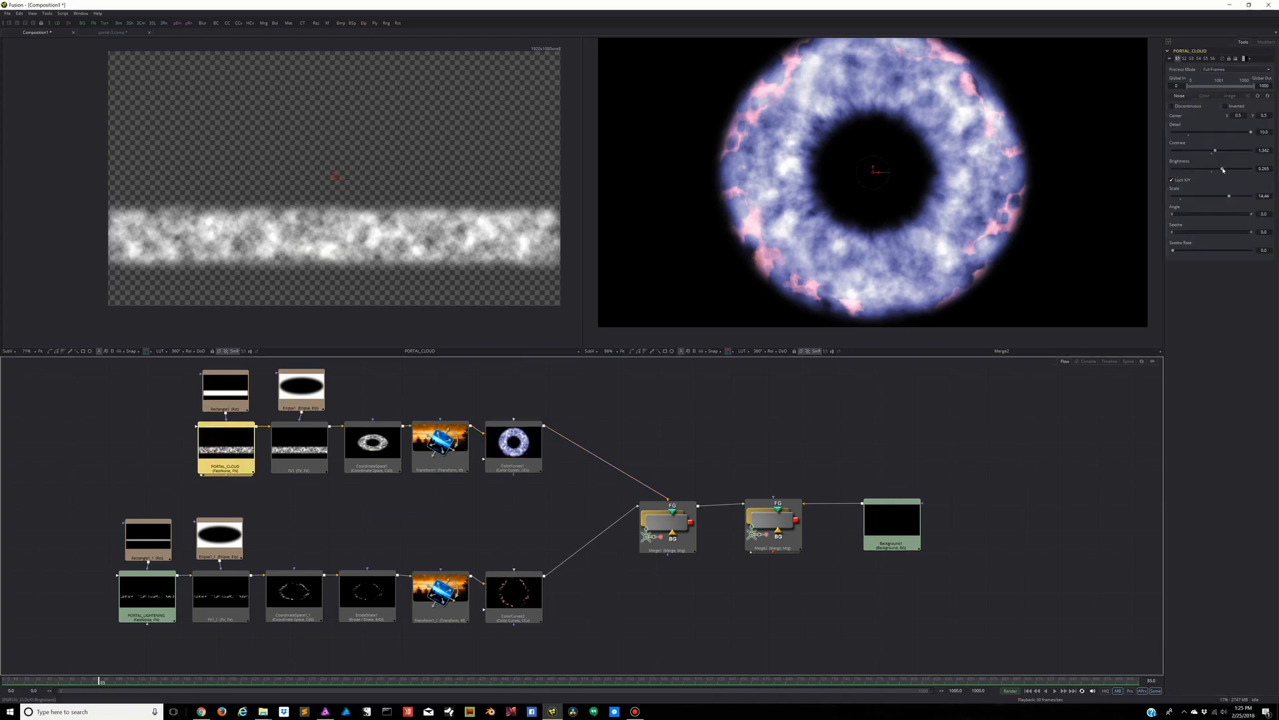
click(1223, 169)
drag(1223, 170, 1199, 172)
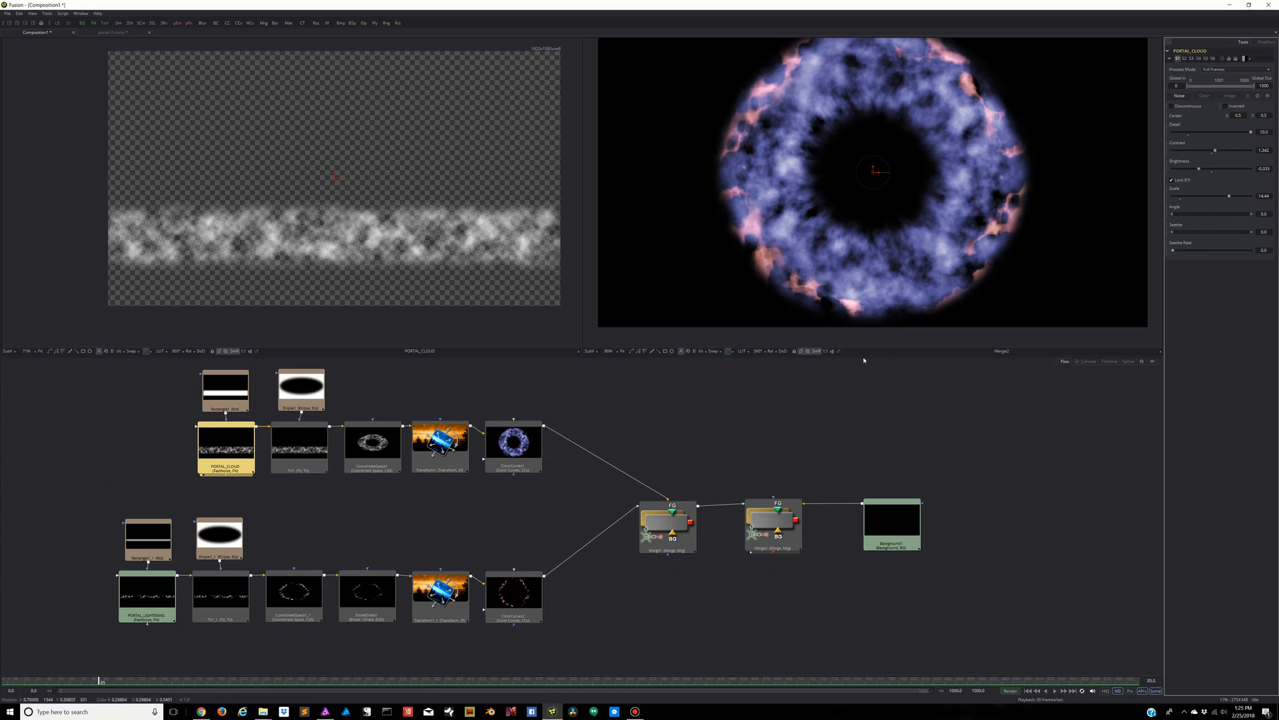
click(622, 350)
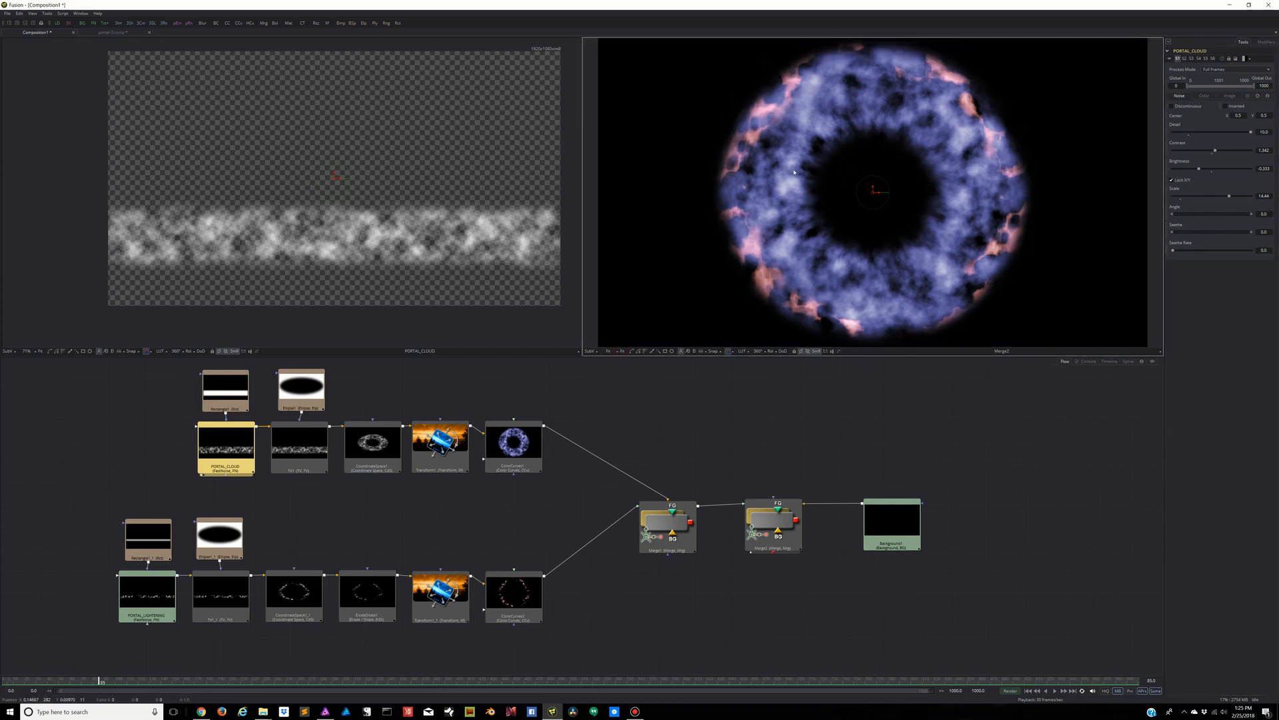